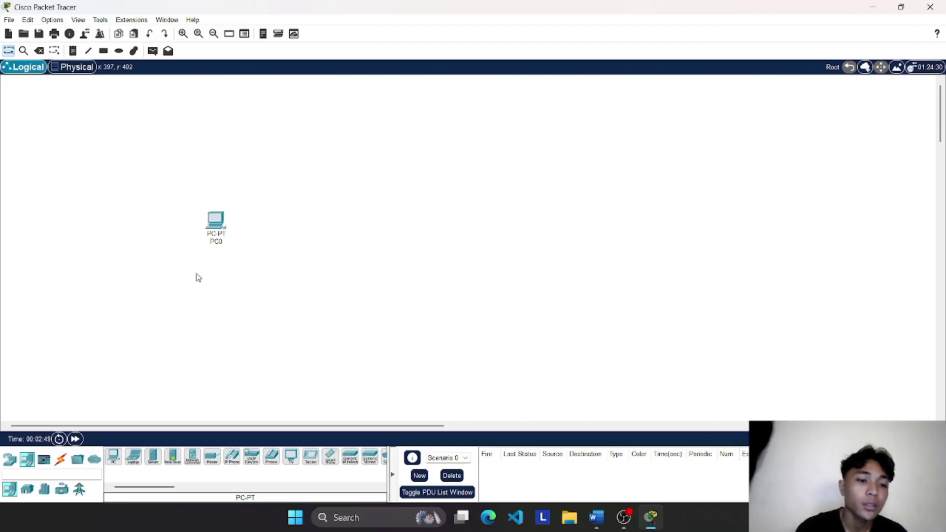
Step: Place PC1, an ISR4321 router and a 2960 switch on the canvas beside PC0
{"action": "left_click", "coordinate": [113, 458]}
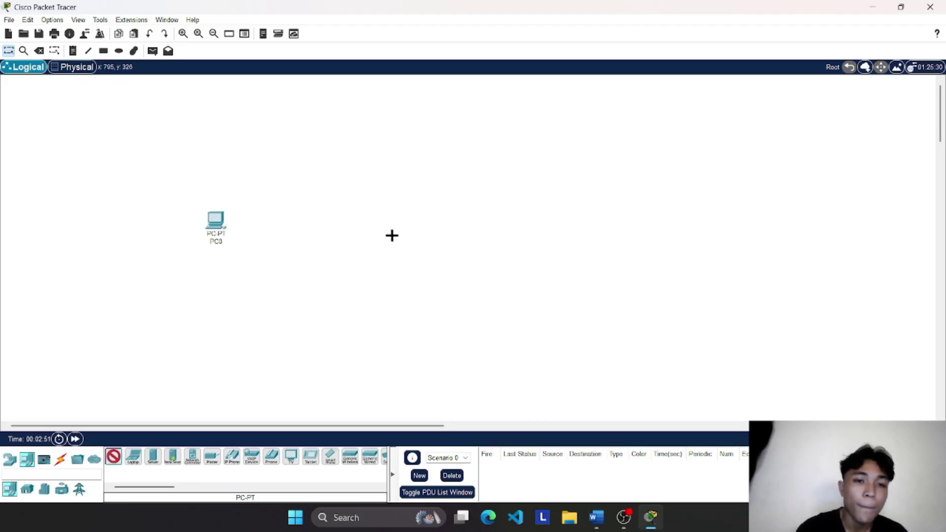
{"action": "left_click", "coordinate": [433, 205]}
{"action": "left_click", "coordinate": [9, 459]}
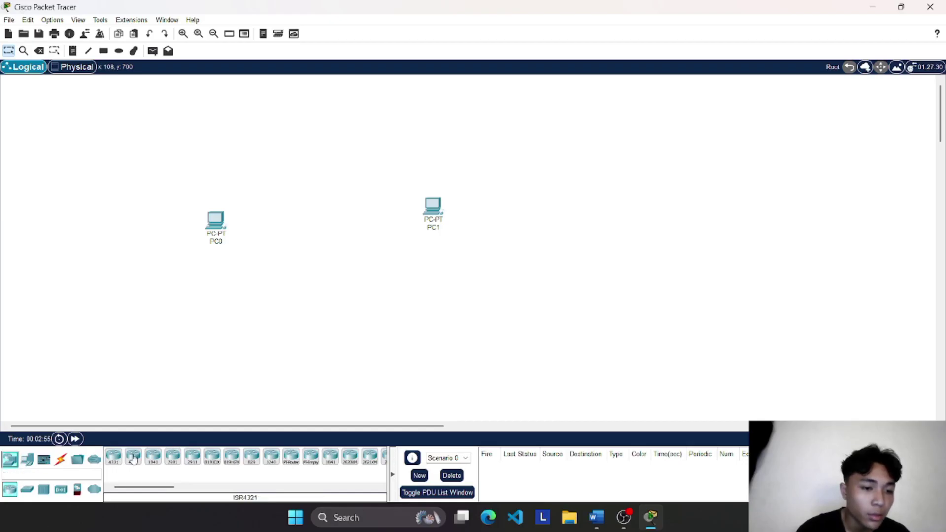
{"action": "left_click", "coordinate": [133, 457]}
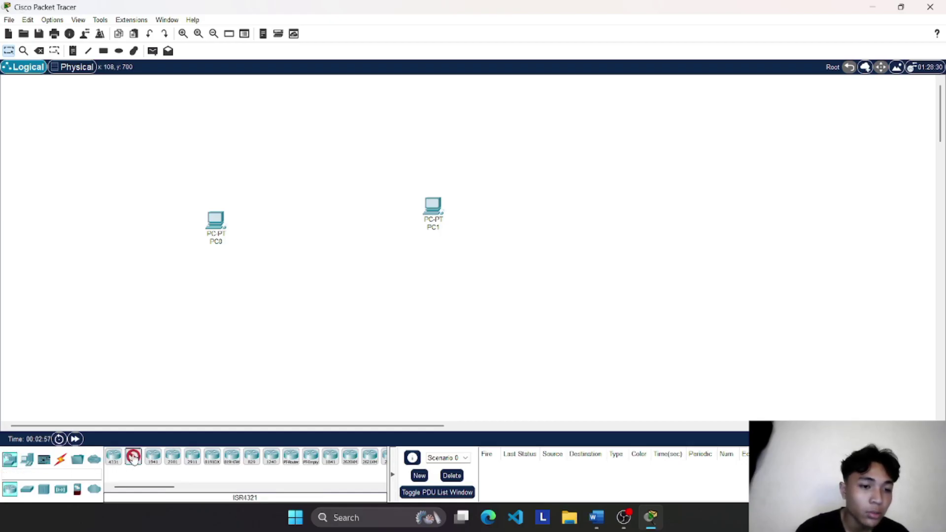
{"action": "left_click", "coordinate": [364, 213]}
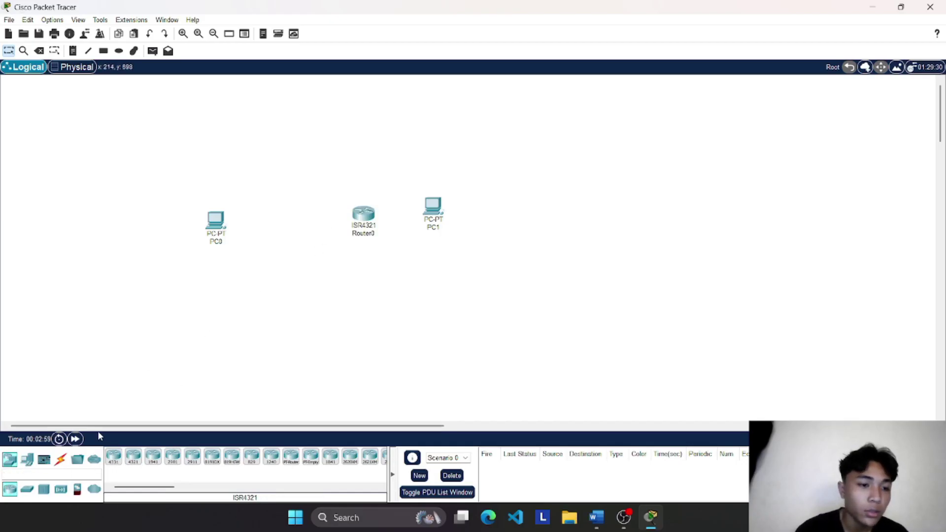
{"action": "left_click", "coordinate": [27, 490]}
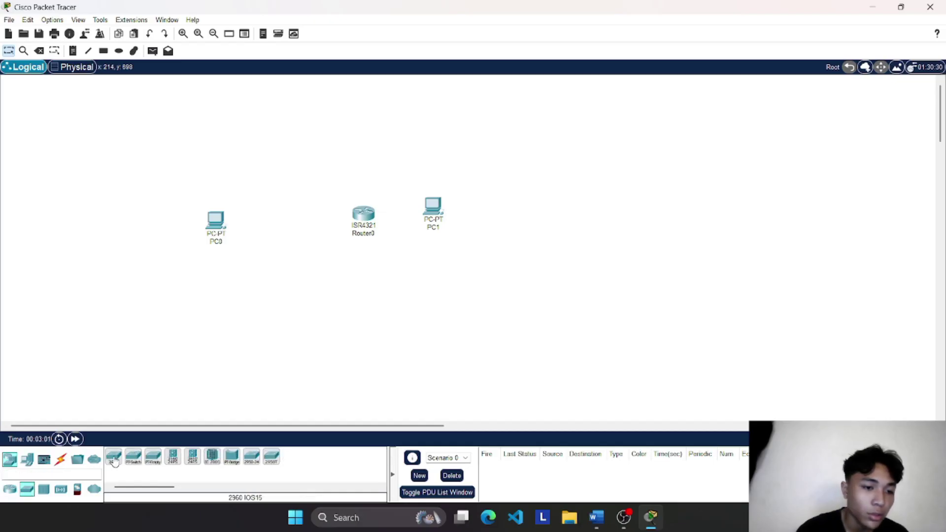
{"action": "left_click", "coordinate": [114, 457]}
{"action": "left_click", "coordinate": [277, 217]}
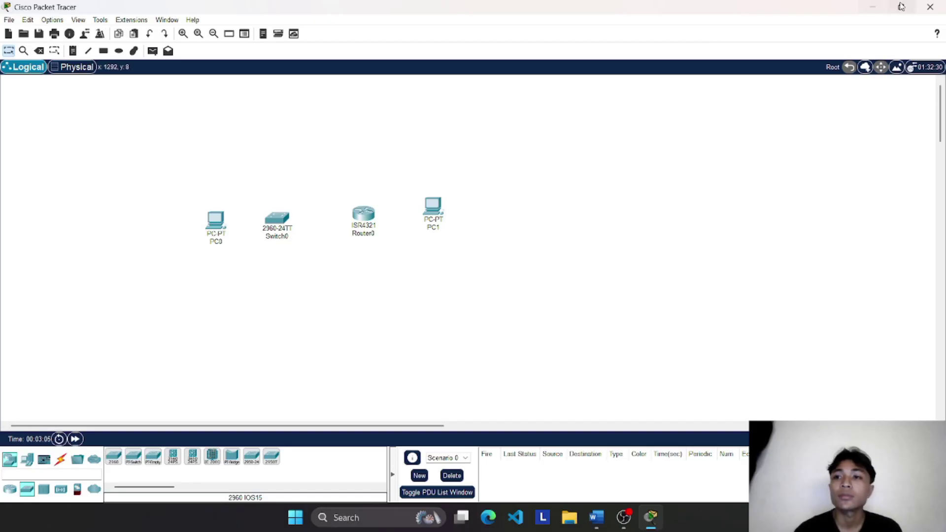
Step: Put Packet Tracer and the Word lab guide side by side and select the Copper Straight-Through cable
{"action": "mouse_move", "coordinate": [904, 6]}
{"action": "left_click", "coordinate": [855, 42]}
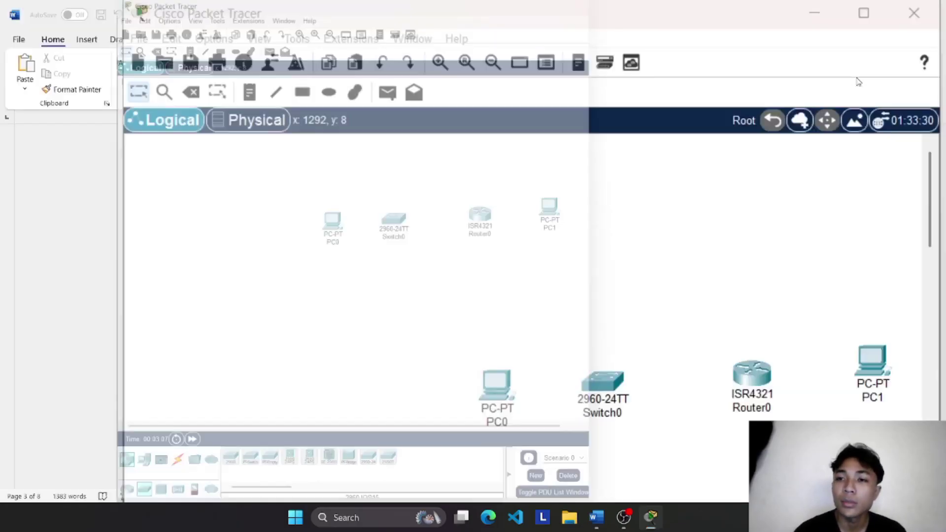
{"action": "left_click", "coordinate": [263, 210]}
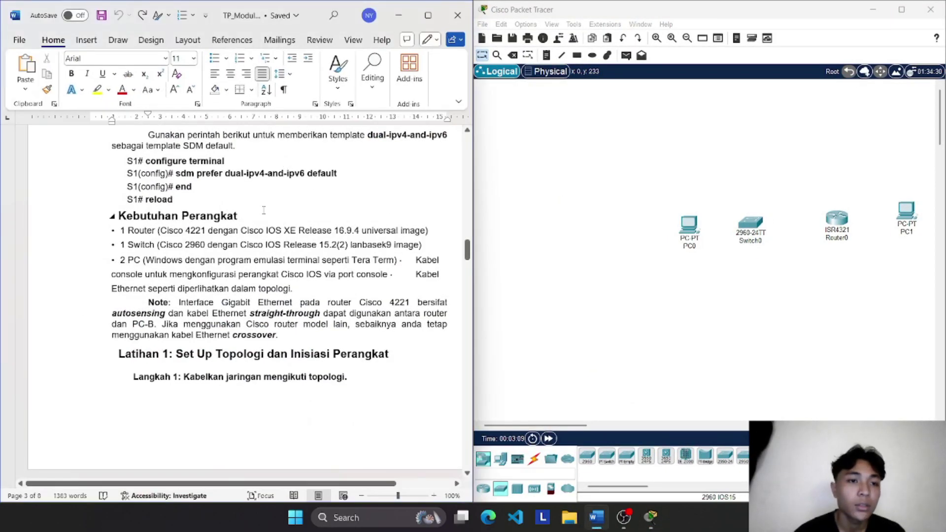
{"action": "scroll", "coordinate": [264, 210], "scroll_direction": "down", "scroll_amount": 3}
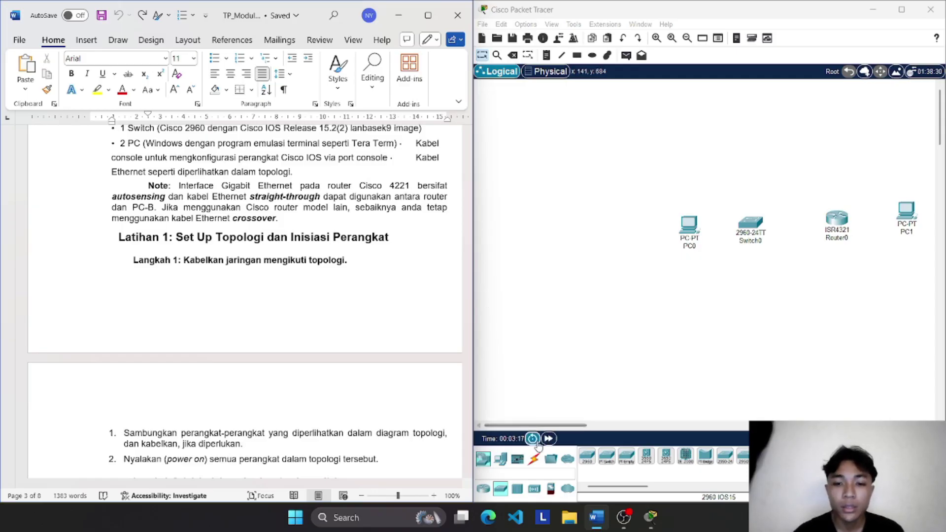
{"action": "left_click", "coordinate": [533, 458]}
{"action": "left_click", "coordinate": [626, 456]}
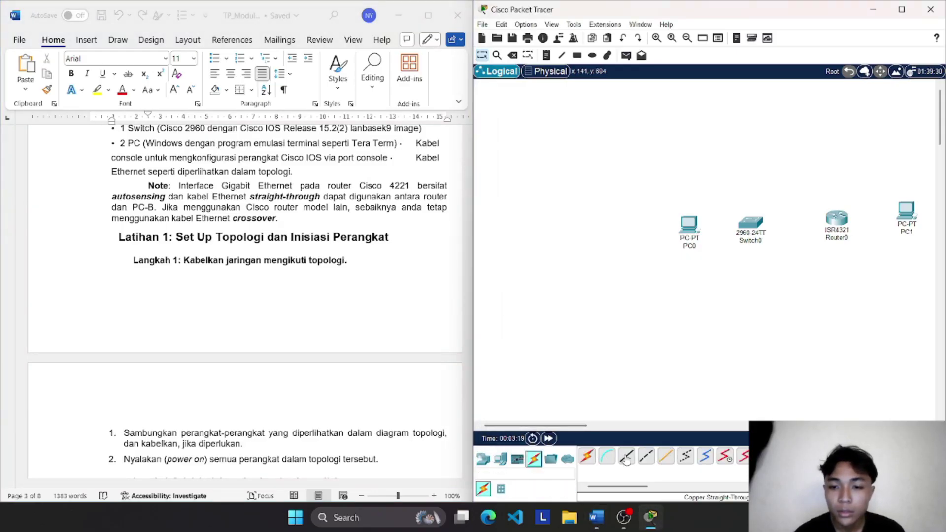
Step: Cable PC0's FastEthernet0 to a Switch0 port
{"action": "left_click", "coordinate": [689, 221]}
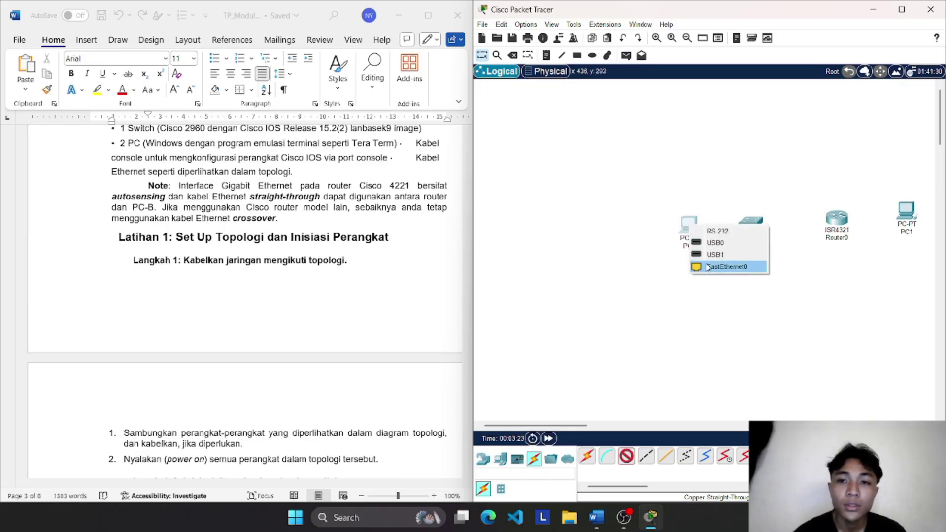
{"action": "scroll", "coordinate": [467, 246], "scroll_direction": "up", "scroll_amount": 15}
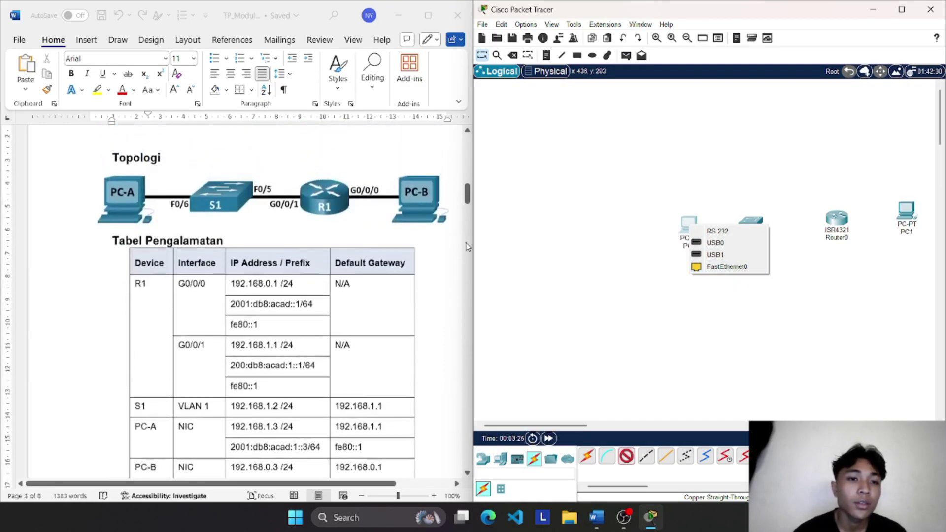
{"action": "left_click", "coordinate": [715, 269]}
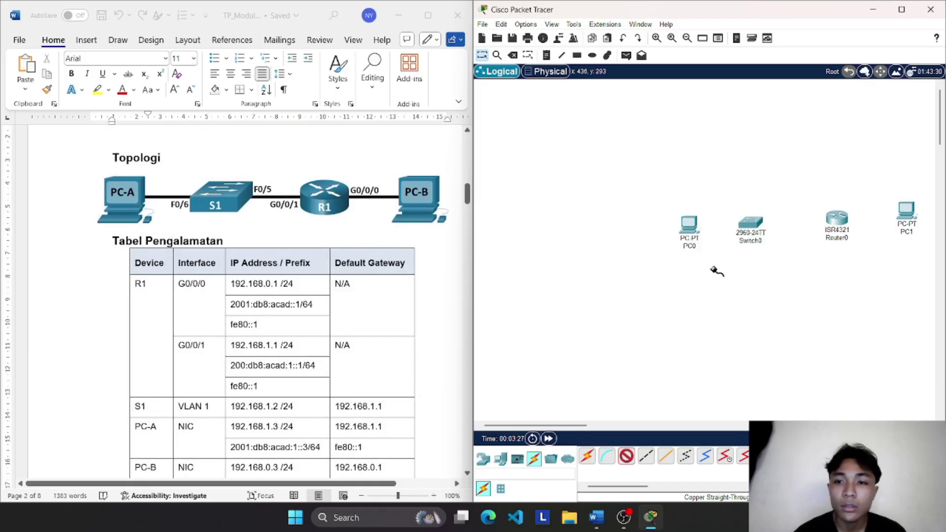
{"action": "left_click", "coordinate": [753, 224]}
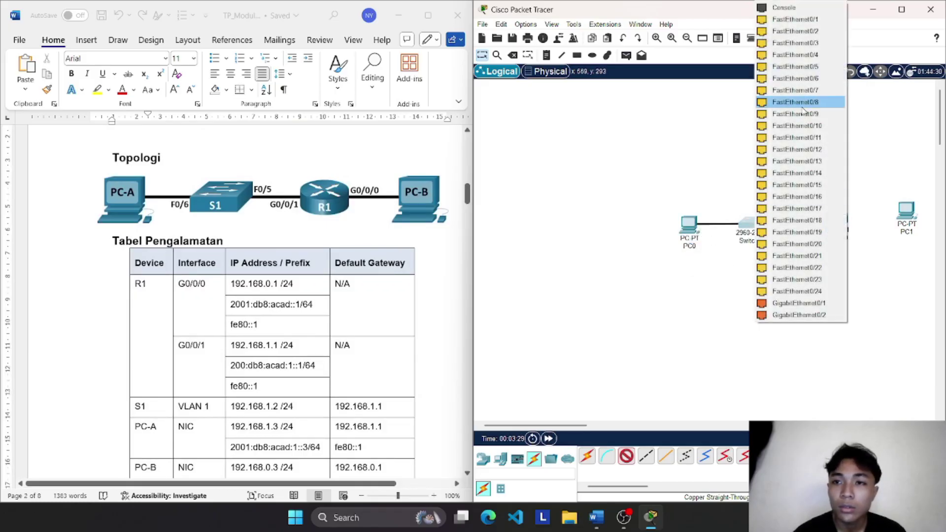
{"action": "left_click", "coordinate": [791, 81]}
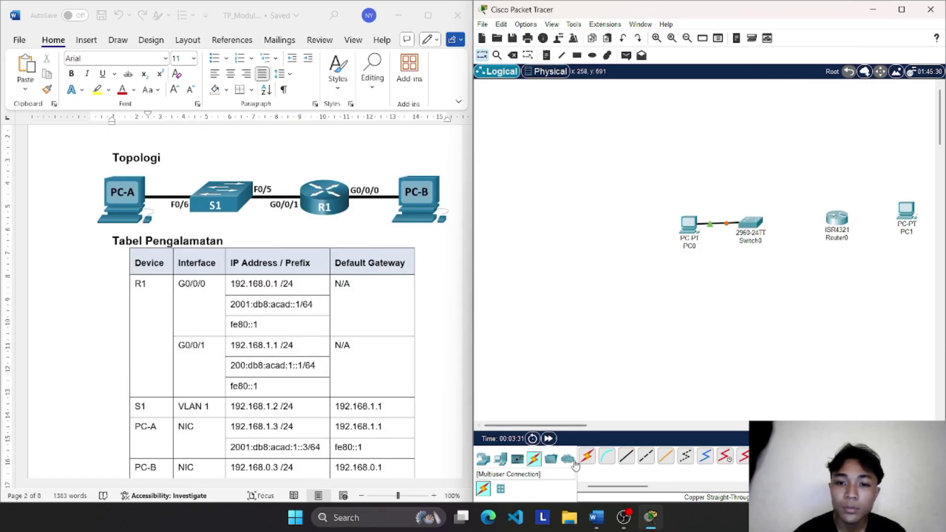
Step: Cable a Switch0 FastEthernet port to a Router0 gigabit port
{"action": "left_click", "coordinate": [625, 456]}
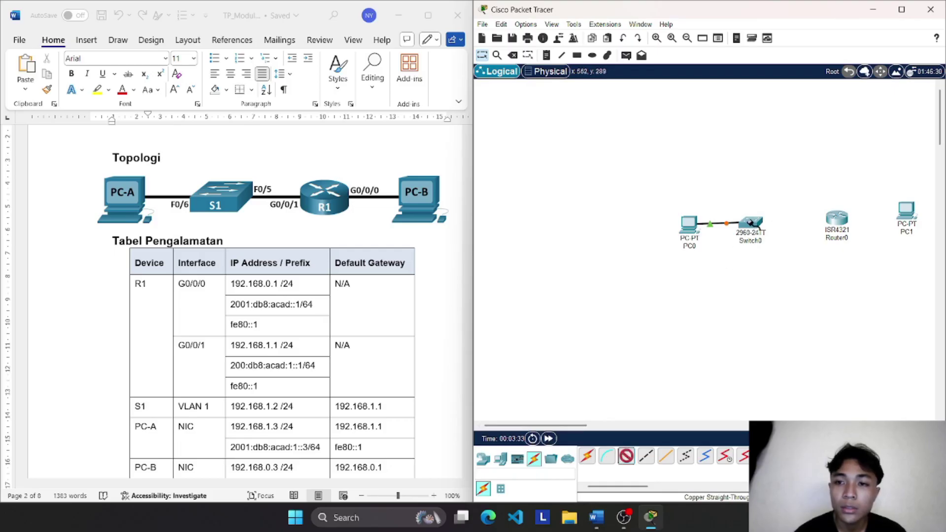
{"action": "left_click", "coordinate": [751, 223]}
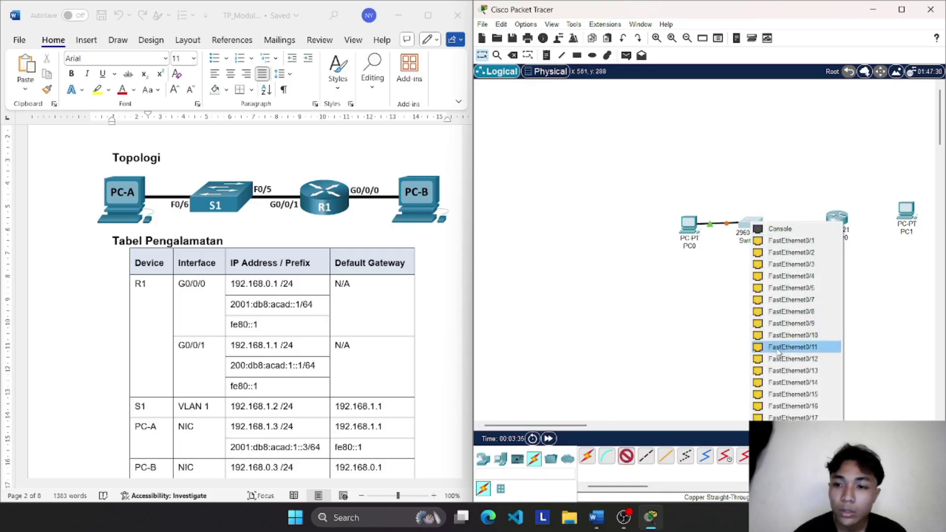
{"action": "left_click", "coordinate": [814, 288]}
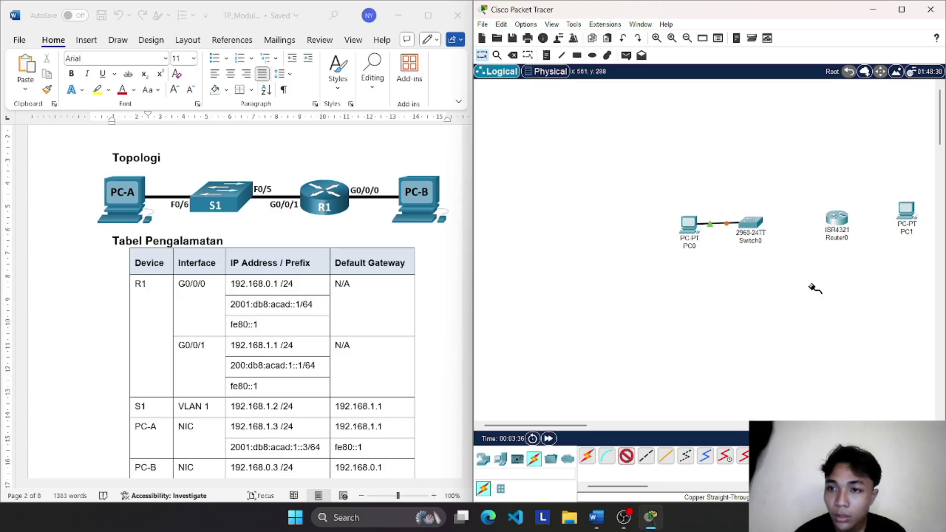
{"action": "left_click", "coordinate": [840, 219]}
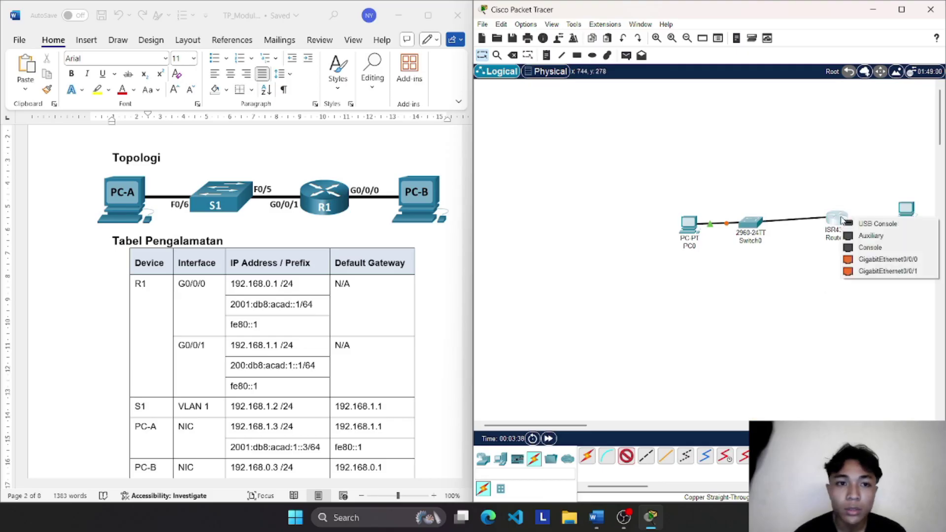
{"action": "left_click", "coordinate": [859, 272]}
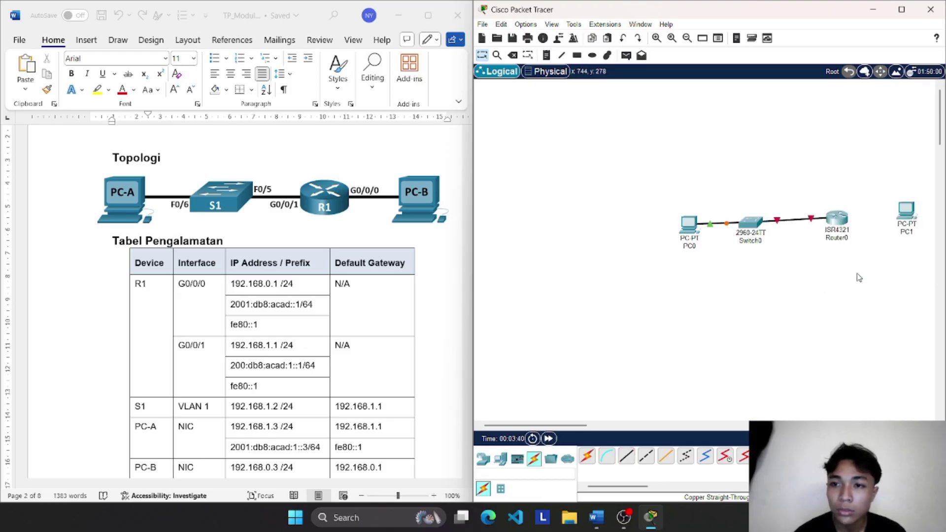
Step: Cable Router0's GigabitEthernet0/0/0 to PC1's FastEthernet0
{"action": "left_click", "coordinate": [626, 456]}
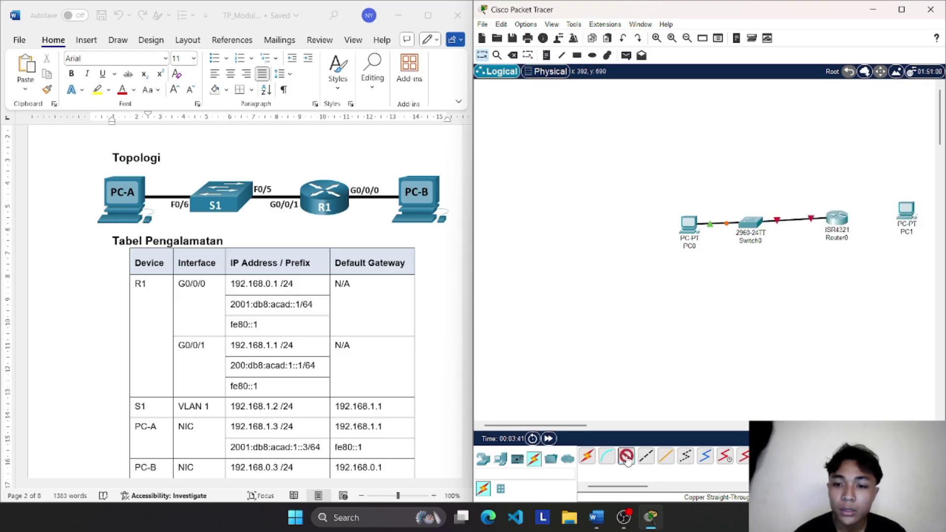
{"action": "left_click", "coordinate": [837, 220]}
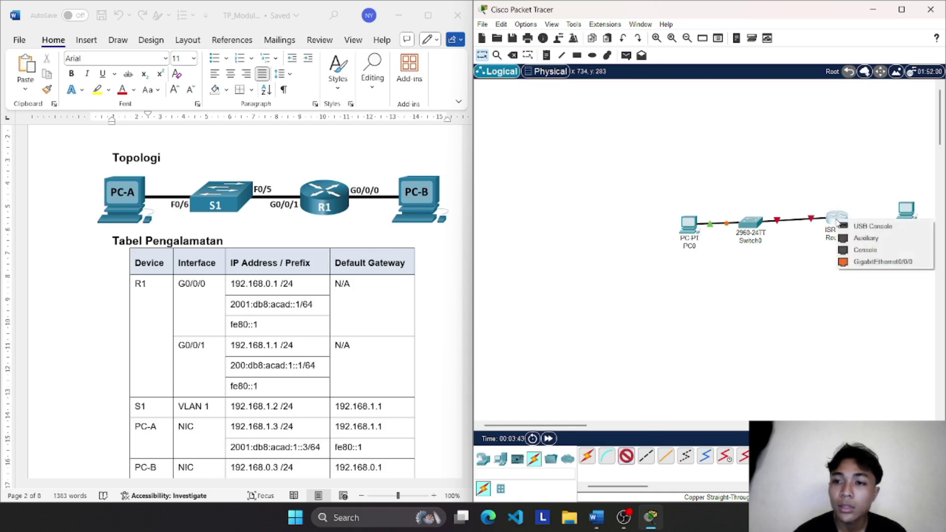
{"action": "left_click", "coordinate": [870, 262]}
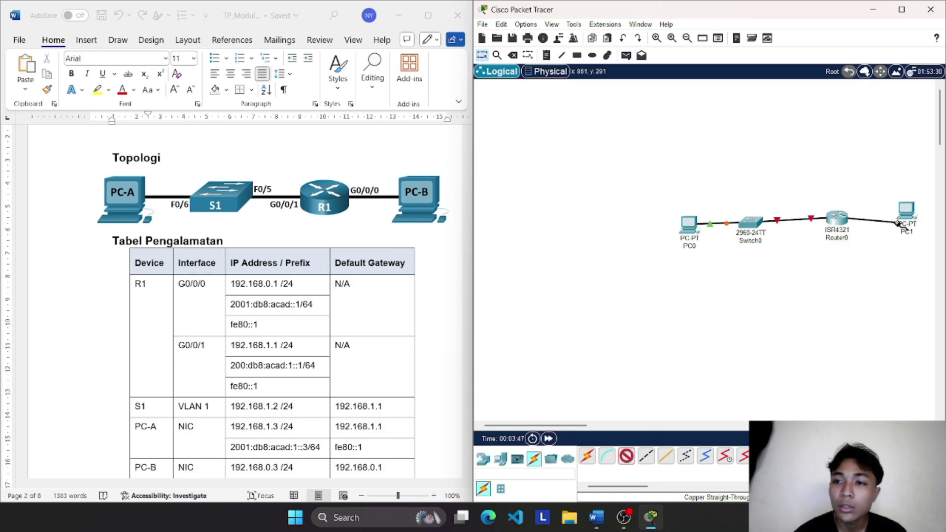
{"action": "left_click", "coordinate": [910, 215]}
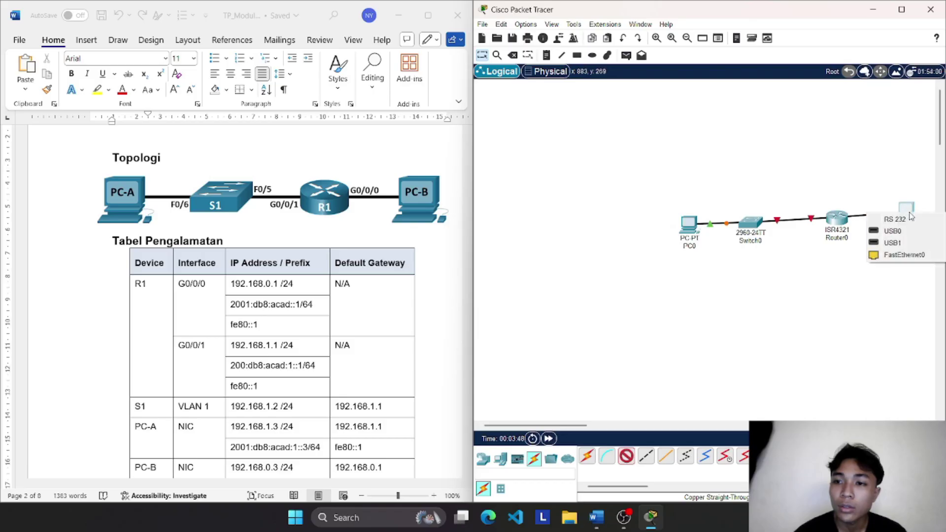
{"action": "left_click", "coordinate": [891, 255]}
{"action": "scroll", "coordinate": [827, 254], "scroll_direction": "right", "scroll_amount": 3}
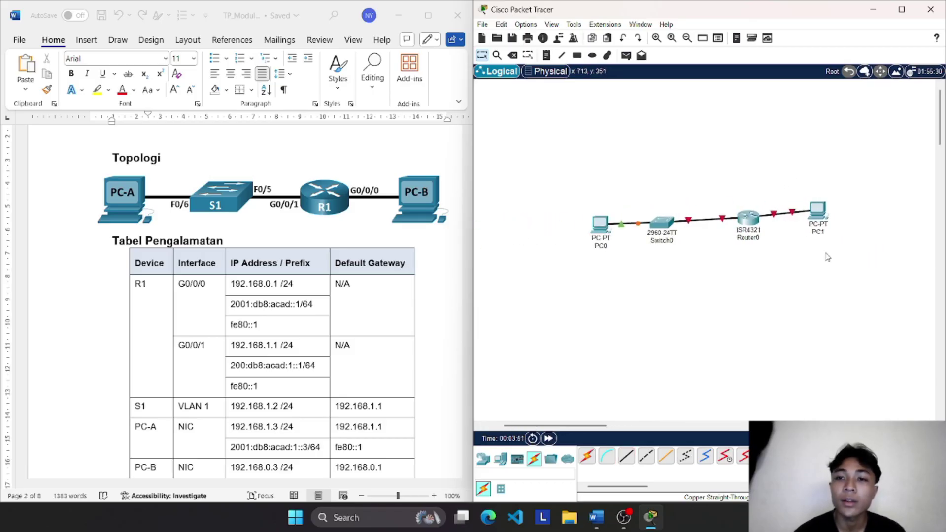
Step: Rename the first PC to PCA
{"action": "scroll", "coordinate": [316, 309], "scroll_direction": "down", "scroll_amount": 15}
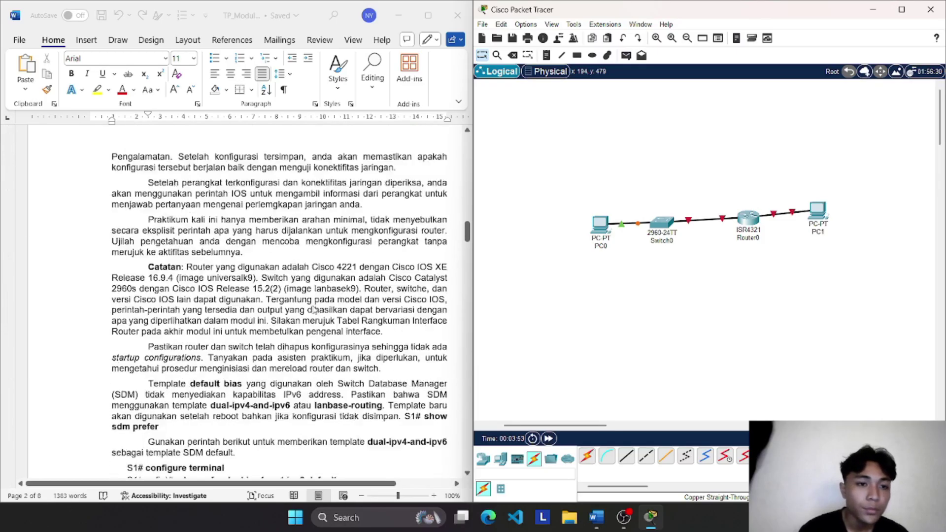
{"action": "scroll", "coordinate": [313, 309], "scroll_direction": "down", "scroll_amount": 9}
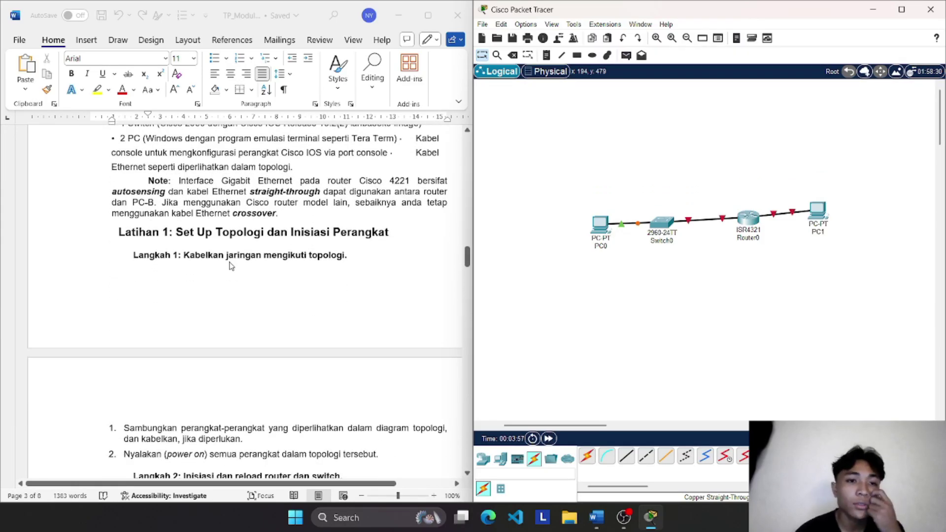
{"action": "scroll", "coordinate": [231, 266], "scroll_direction": "down", "scroll_amount": 1}
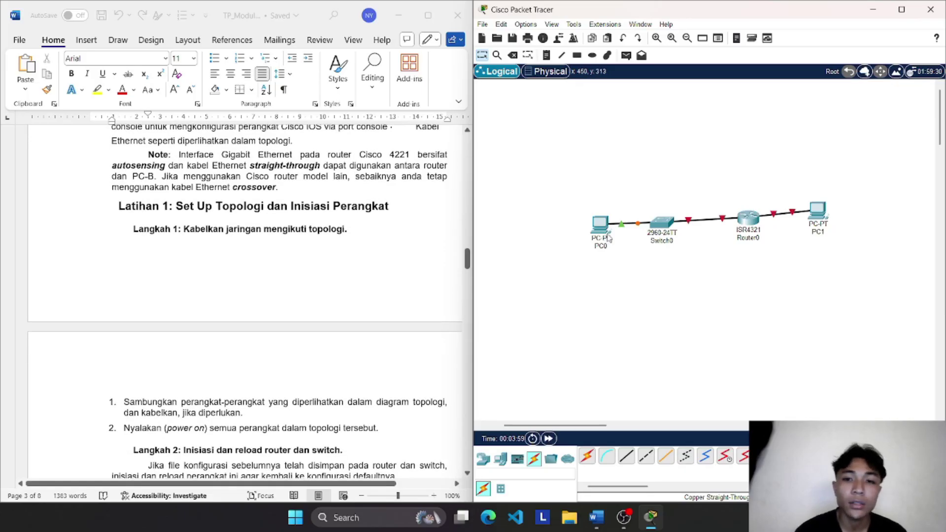
{"action": "left_click", "coordinate": [602, 246]}
{"action": "left_click", "coordinate": [605, 247]}
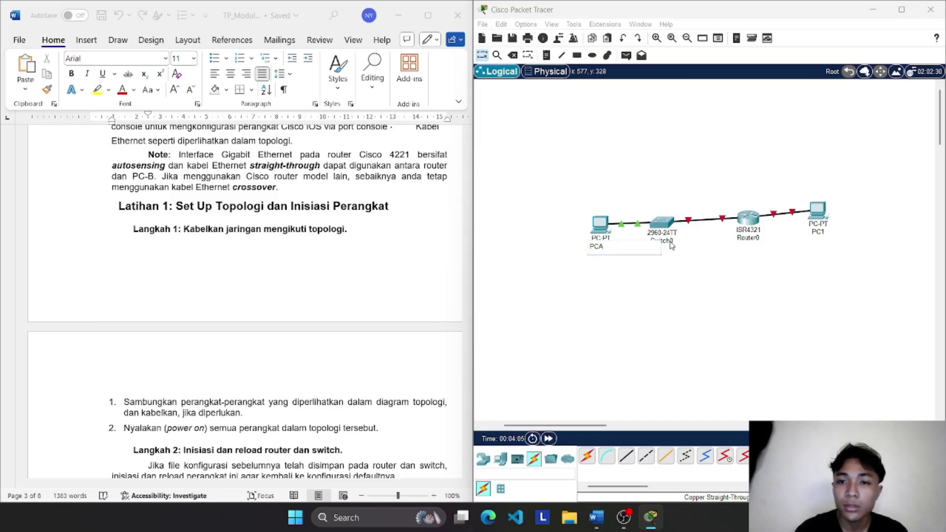
{"action": "left_click", "coordinate": [672, 276]}
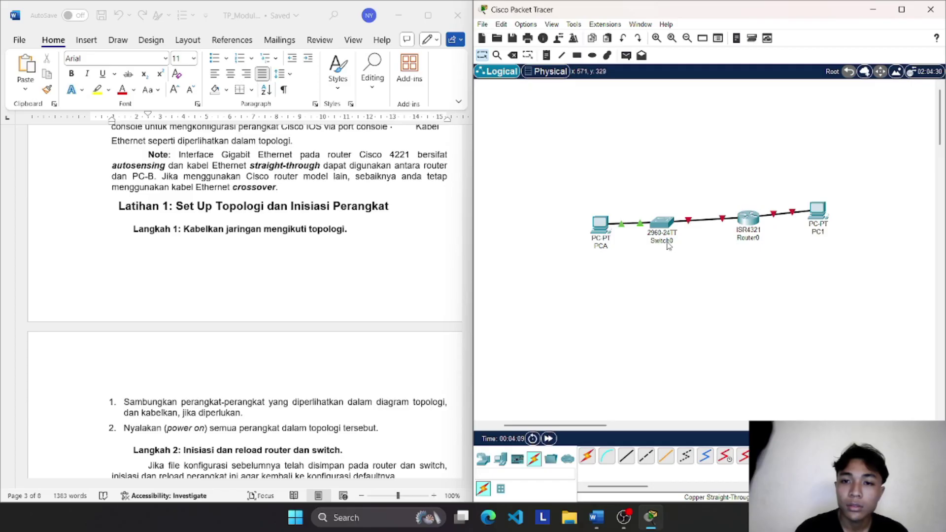
Step: Rename Switch0 to S1
{"action": "mouse_move", "coordinate": [669, 245]}
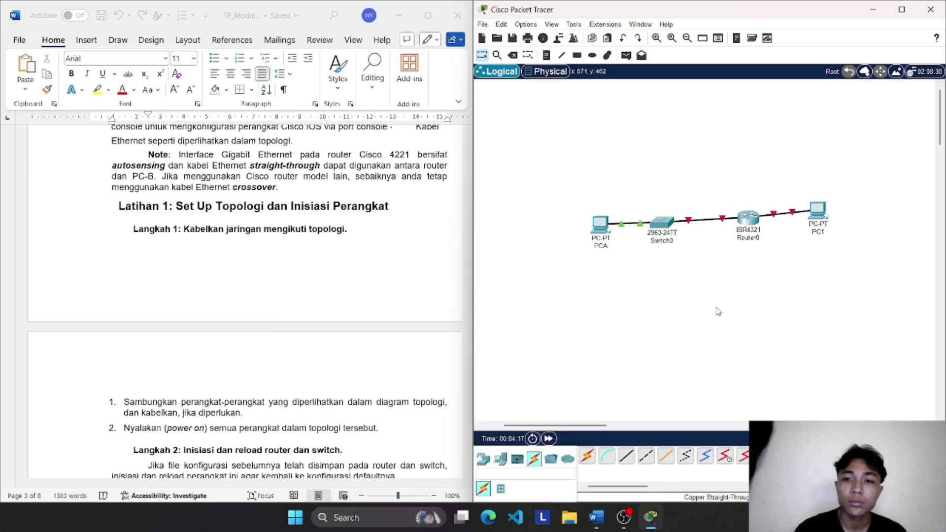
{"action": "left_click", "coordinate": [661, 241]}
{"action": "left_click", "coordinate": [680, 241]}
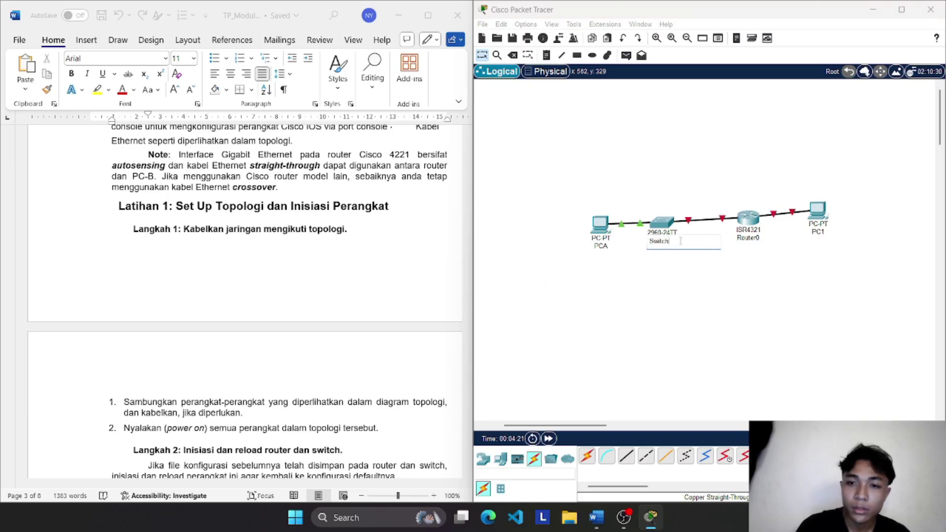
{"action": "key", "text": "BackSpace"}
{"action": "key", "text": "BackSpace"}
{"action": "type", "text": "s"}
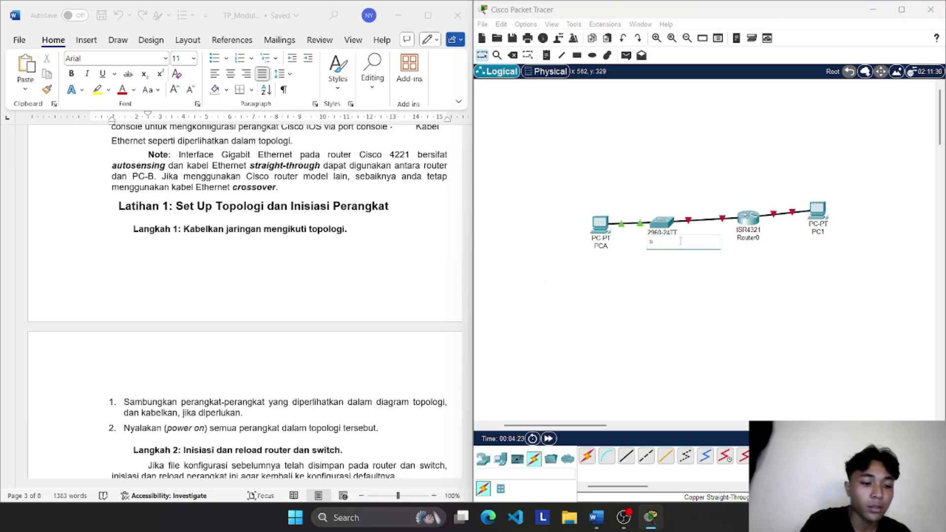
{"action": "type", "text": "S1"}
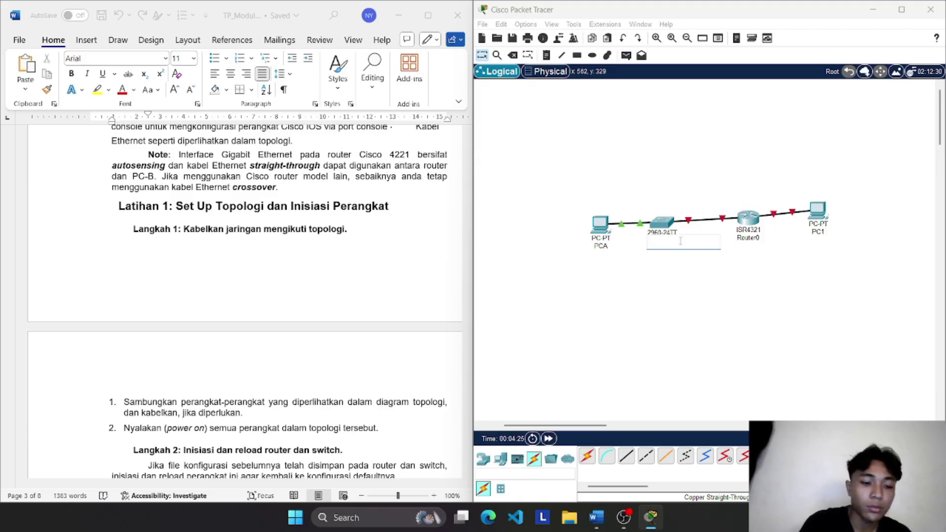
{"action": "left_click", "coordinate": [748, 238]}
Step: Rename Router0 to R1 and PC1 to PCB
{"action": "type", "text": "R1"}
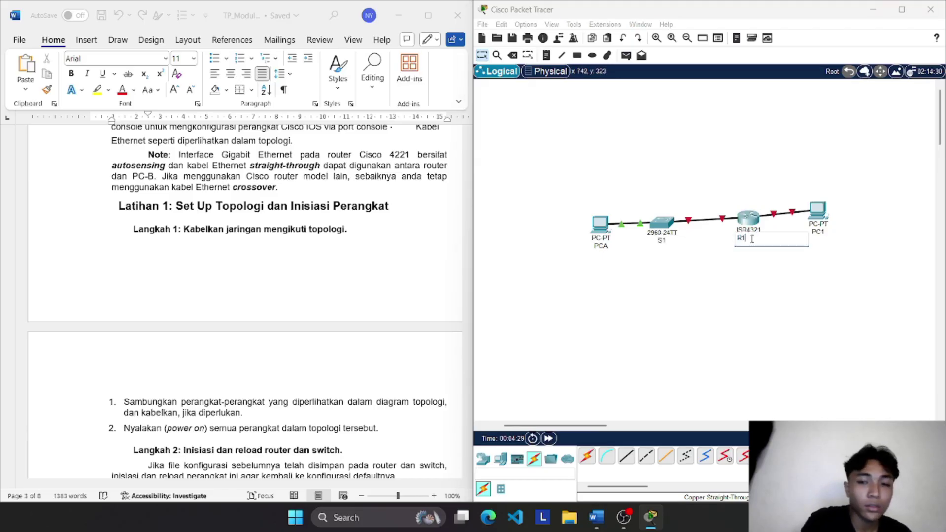
{"action": "left_click", "coordinate": [820, 232]}
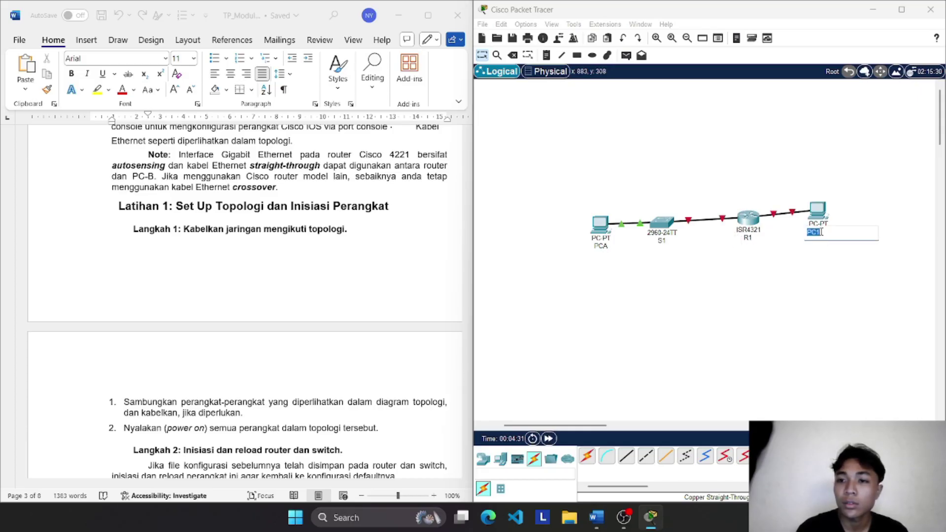
{"action": "left_click", "coordinate": [824, 232]}
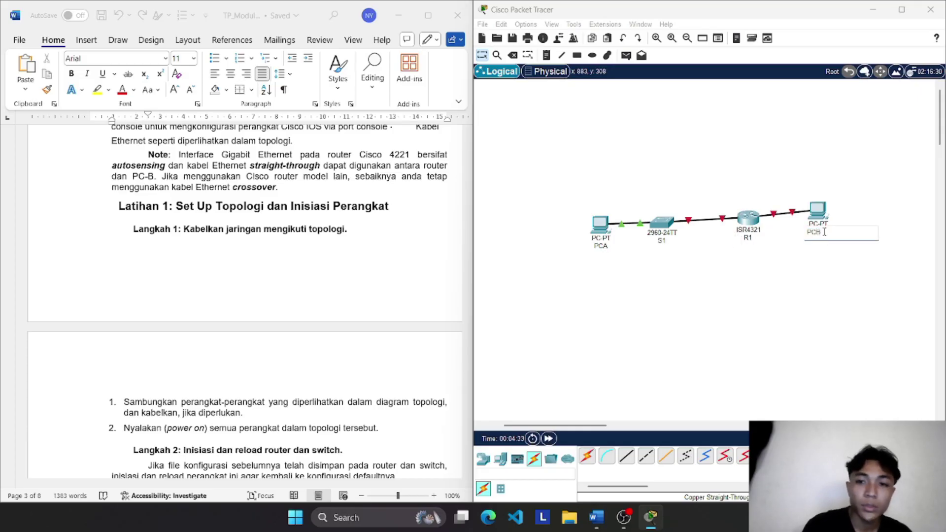
{"action": "left_click", "coordinate": [776, 325]}
{"action": "scroll", "coordinate": [185, 212], "scroll_direction": "down", "scroll_amount": 1}
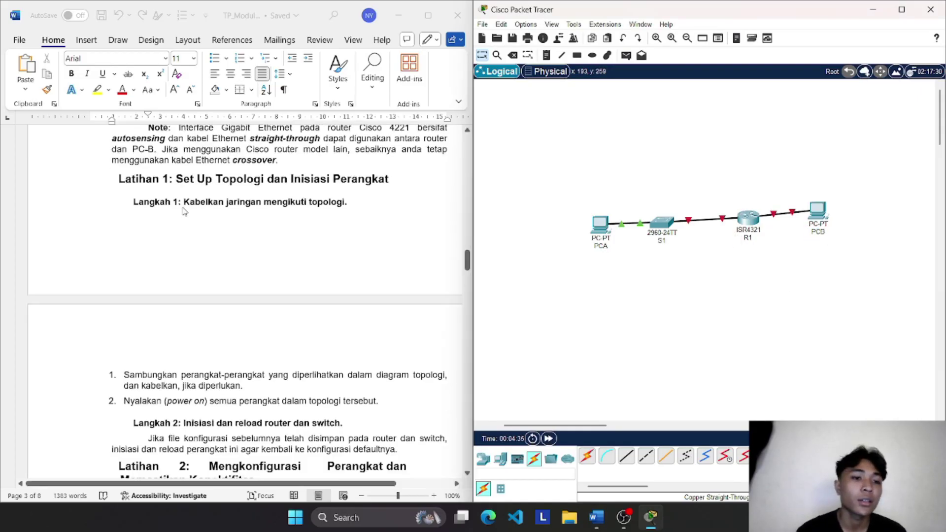
{"action": "scroll", "coordinate": [184, 211], "scroll_direction": "down", "scroll_amount": 3}
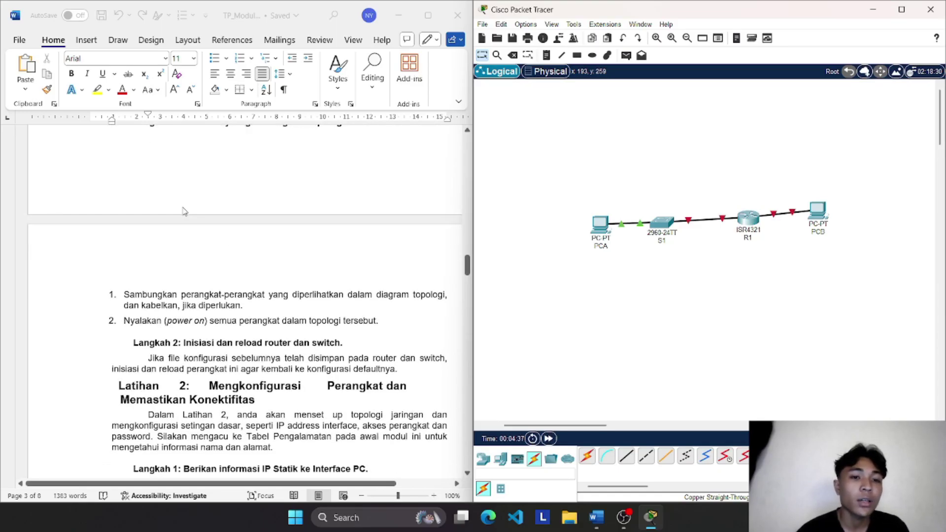
{"action": "scroll", "coordinate": [231, 300], "scroll_direction": "down", "scroll_amount": 4}
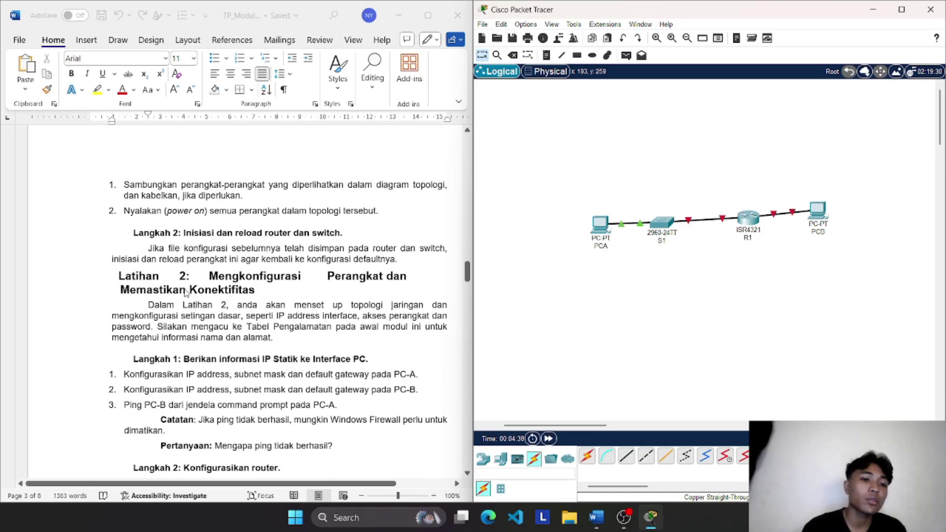
{"action": "scroll", "coordinate": [185, 292], "scroll_direction": "down", "scroll_amount": 3}
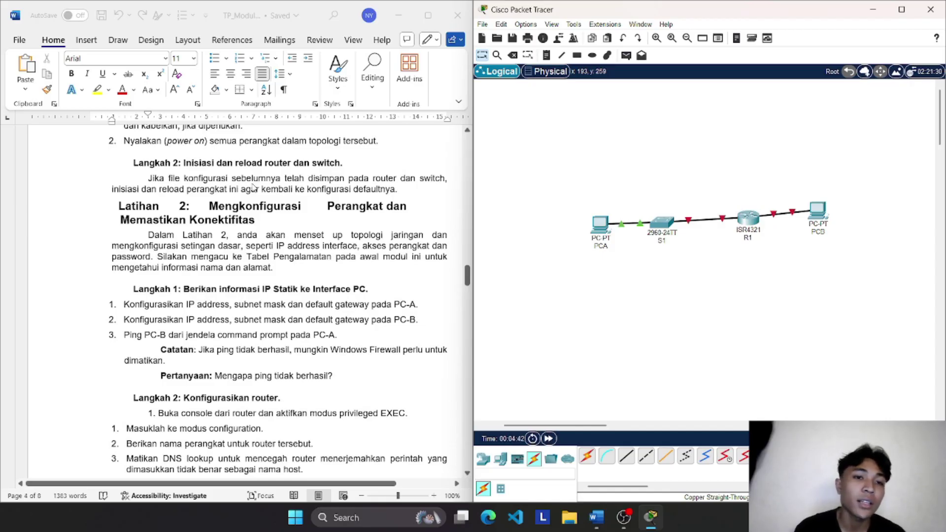
Step: Scroll up to Tabel Pengalamatan and select PC-A's IPv4 address 192.168.1.3
{"action": "scroll", "coordinate": [183, 265], "scroll_direction": "down", "scroll_amount": 2}
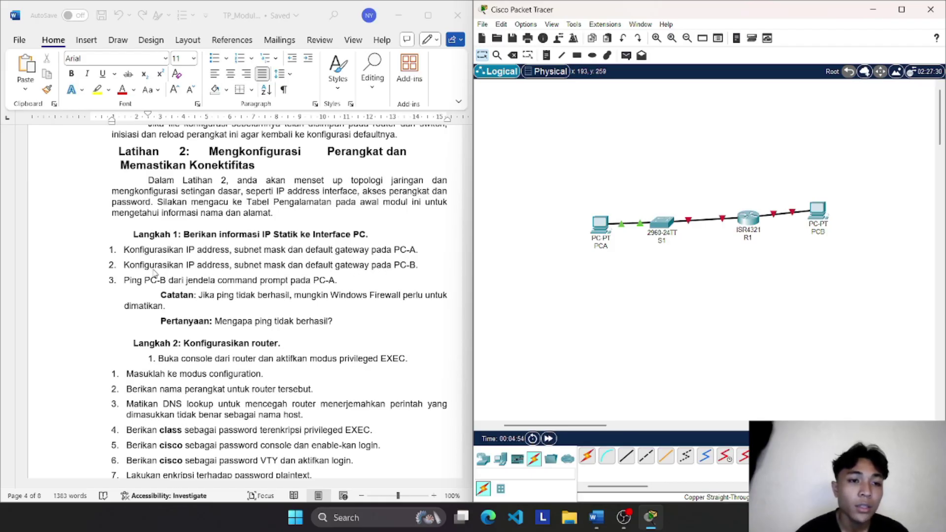
{"action": "scroll", "coordinate": [177, 281], "scroll_direction": "up", "scroll_amount": 3}
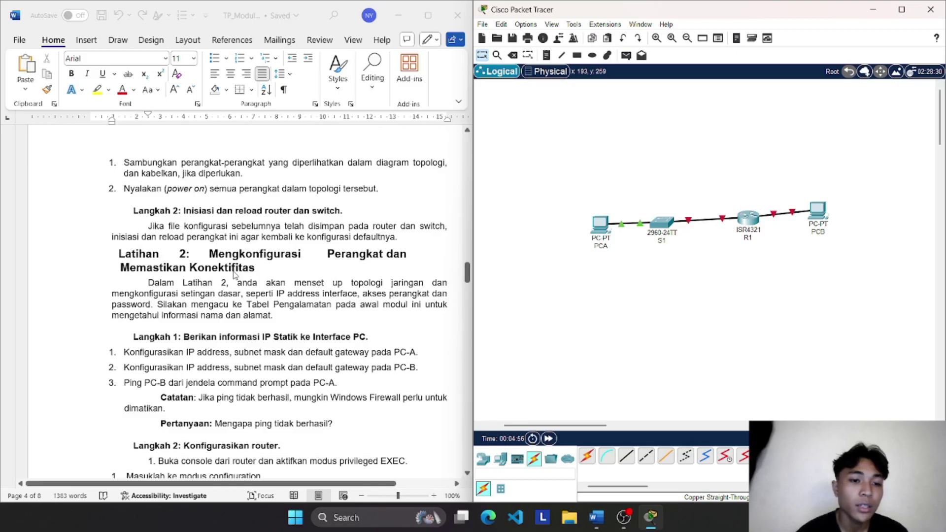
{"action": "scroll", "coordinate": [233, 274], "scroll_direction": "up", "scroll_amount": 20}
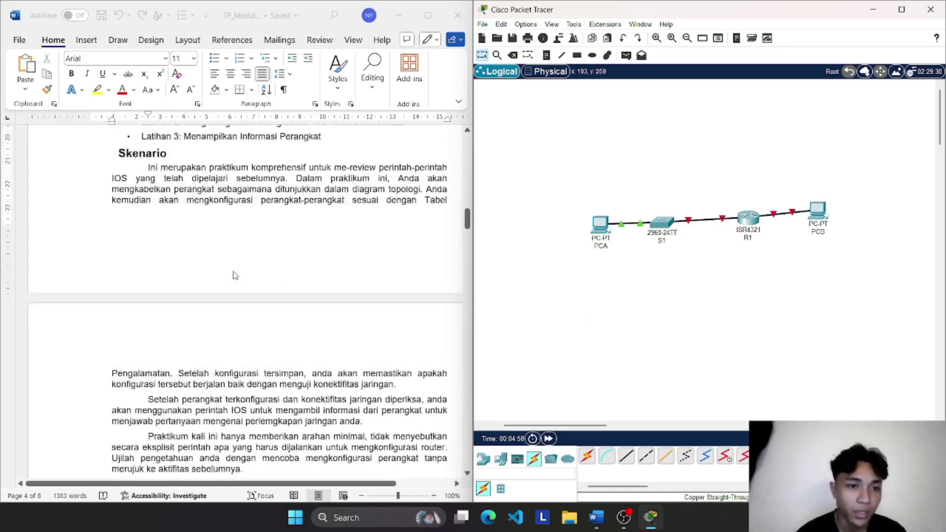
{"action": "scroll", "coordinate": [234, 274], "scroll_direction": "up", "scroll_amount": 2}
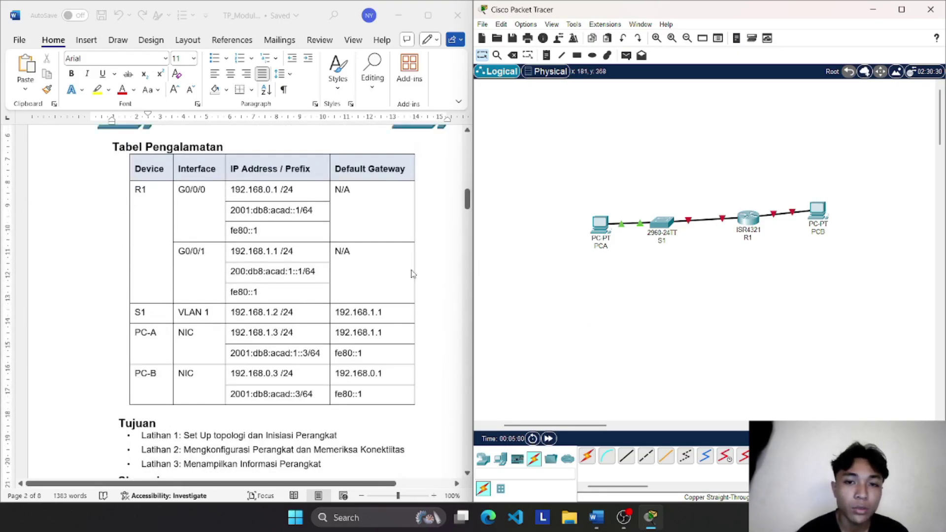
{"action": "double_click", "coordinate": [278, 335]}
{"action": "left_click_drag", "start_coordinate": [279, 334], "coordinate": [239, 338]}
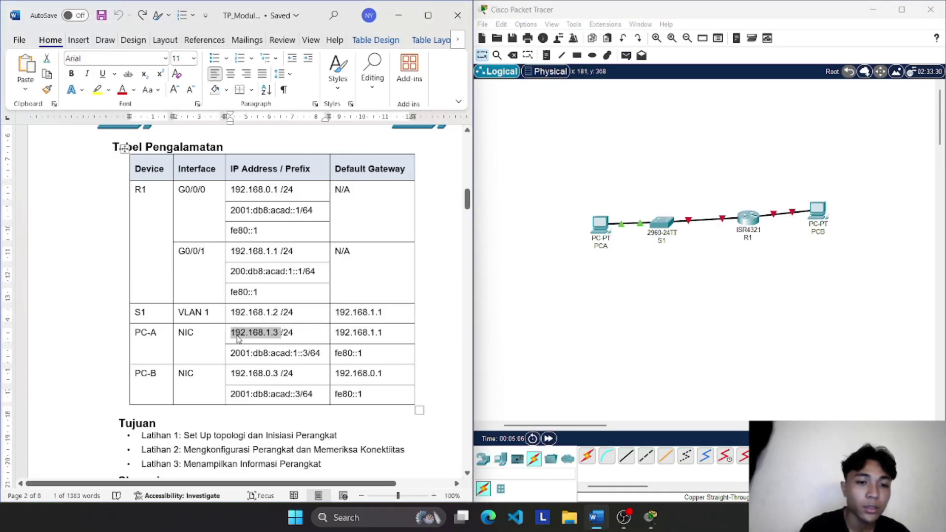
Step: In PCA's IP Configuration, enter 192.168.1.3 with subnet mask 255.255.255.0
{"action": "left_click", "coordinate": [600, 224]}
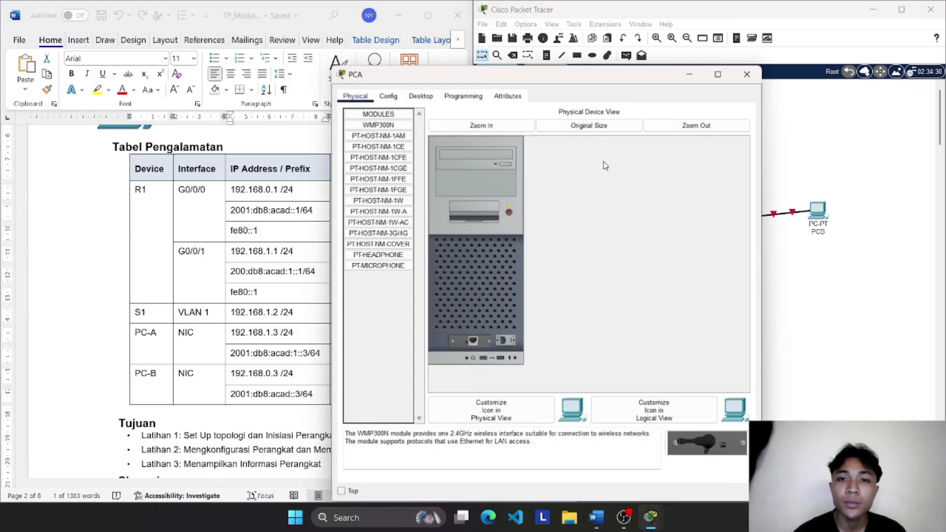
{"action": "left_click_drag", "start_coordinate": [624, 82], "coordinate": [778, 88]}
{"action": "left_click", "coordinate": [573, 102]}
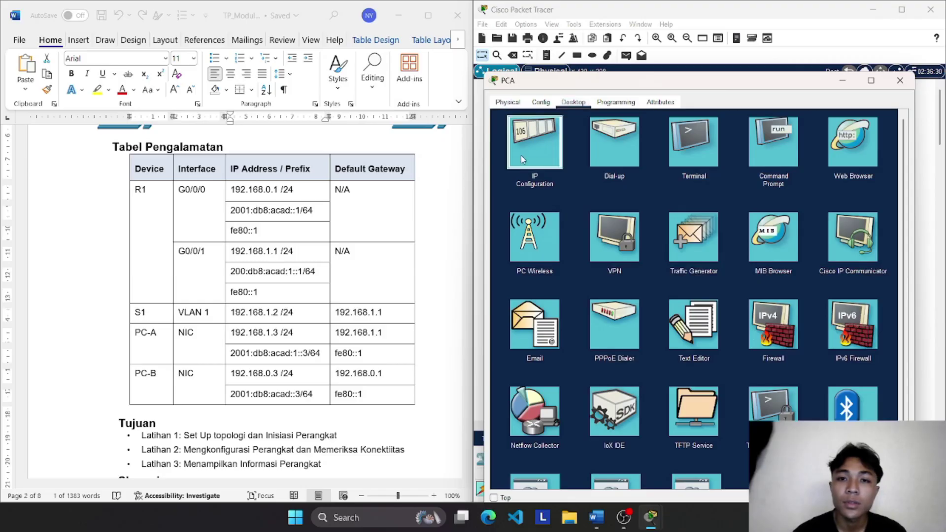
{"action": "left_click", "coordinate": [522, 158]}
{"action": "type", "text": "192.168.1.3"}
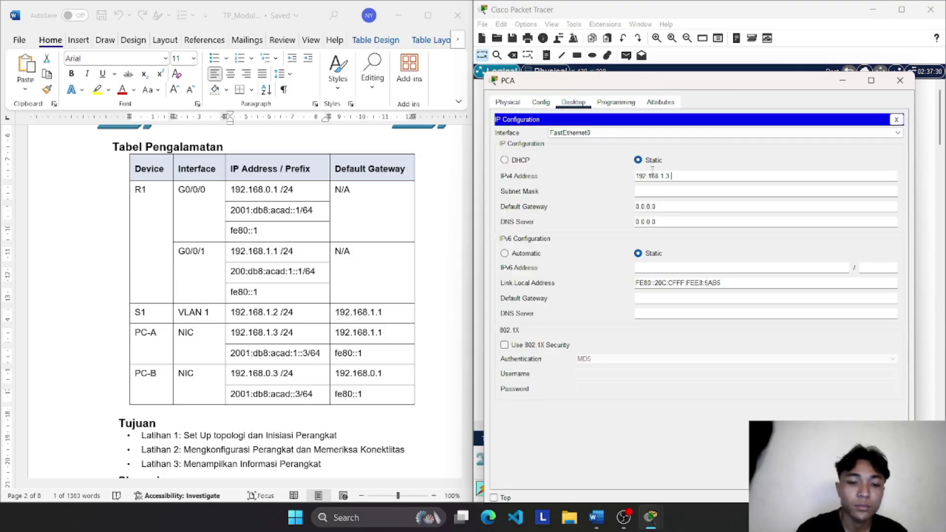
{"action": "key", "text": "BackSpace"}
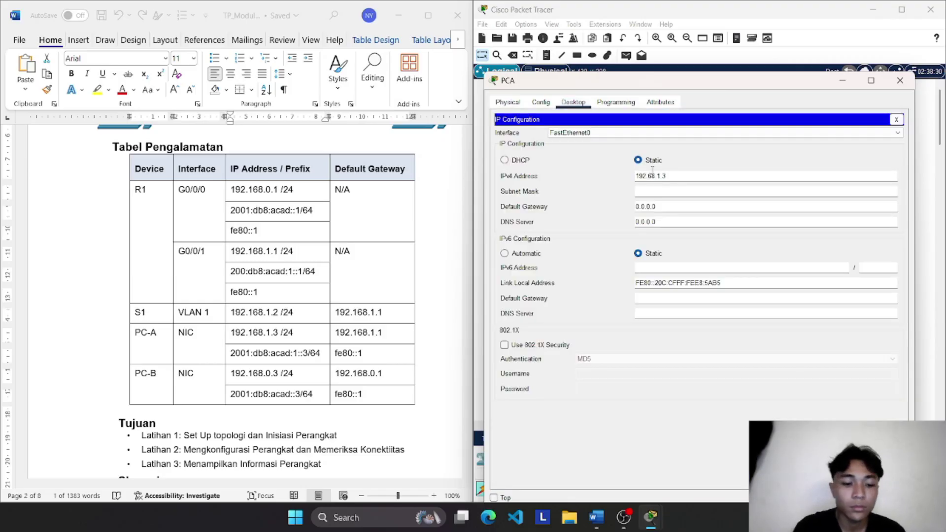
{"action": "type", "text": "1"}
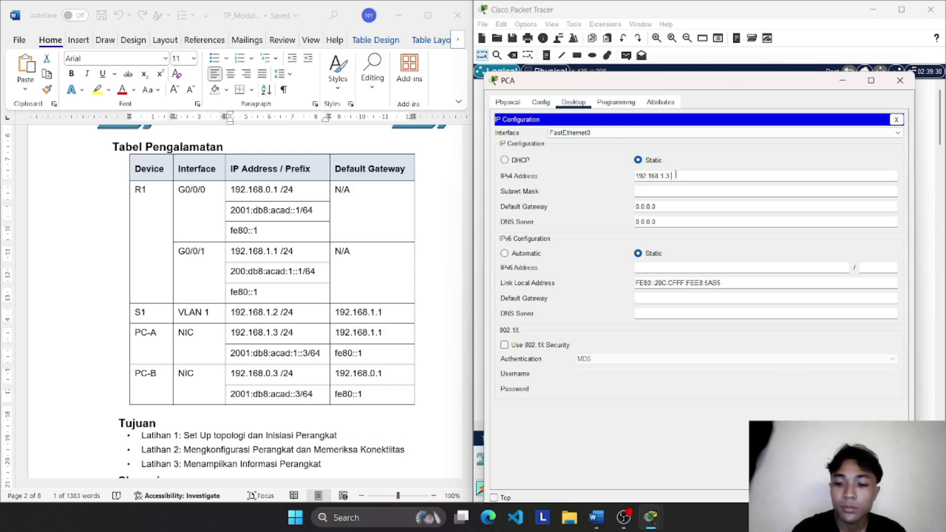
{"action": "left_click", "coordinate": [668, 189]}
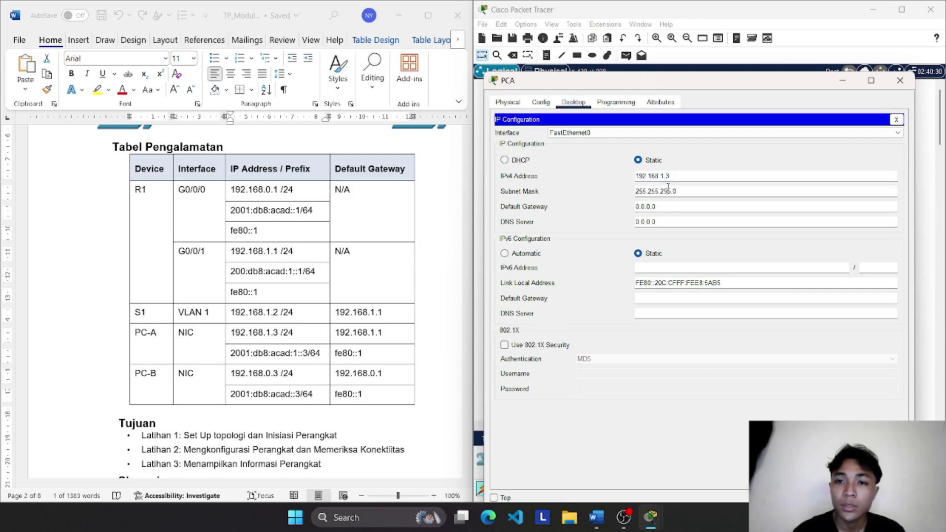
Step: Copy 192.168.1.1 from the table into PCA's default gateway
{"action": "double_click", "coordinate": [384, 334]}
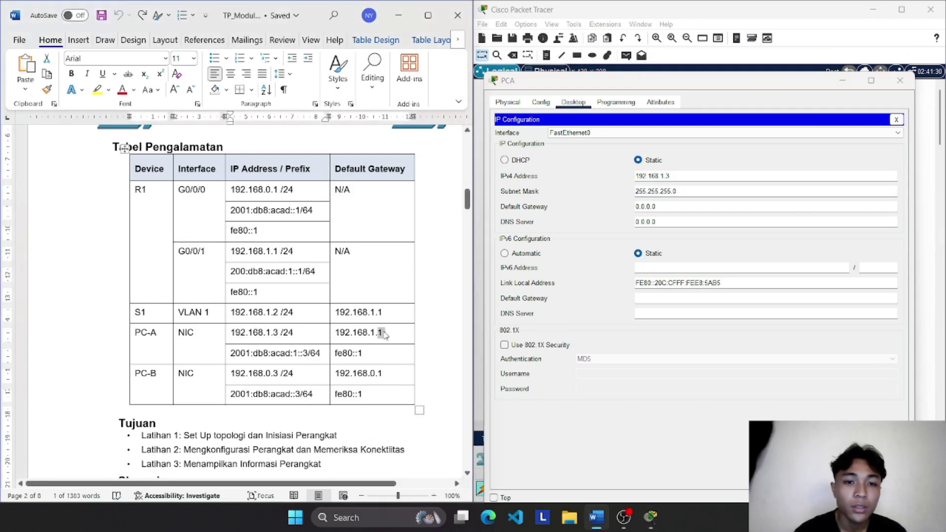
{"action": "triple_click", "coordinate": [384, 334]}
{"action": "key", "text": "ctrl+c"}
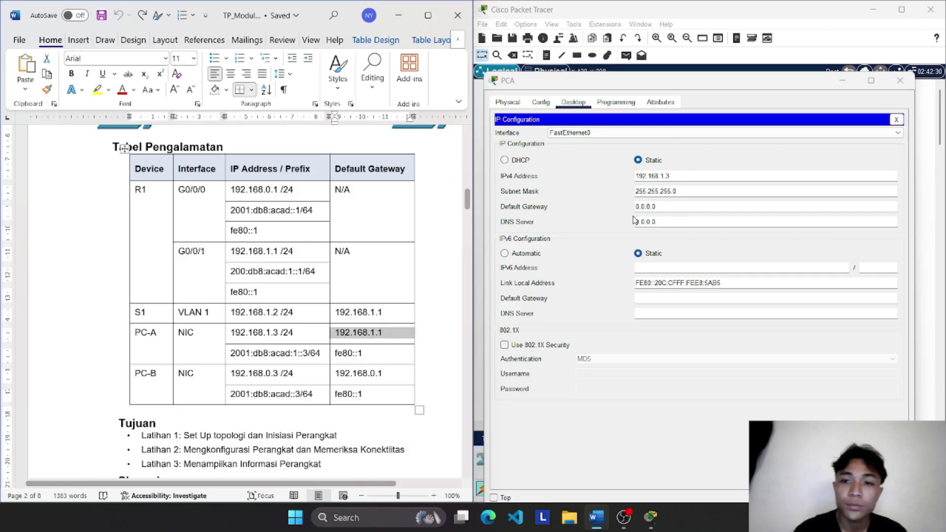
{"action": "left_click_drag", "start_coordinate": [662, 206], "coordinate": [647, 207]}
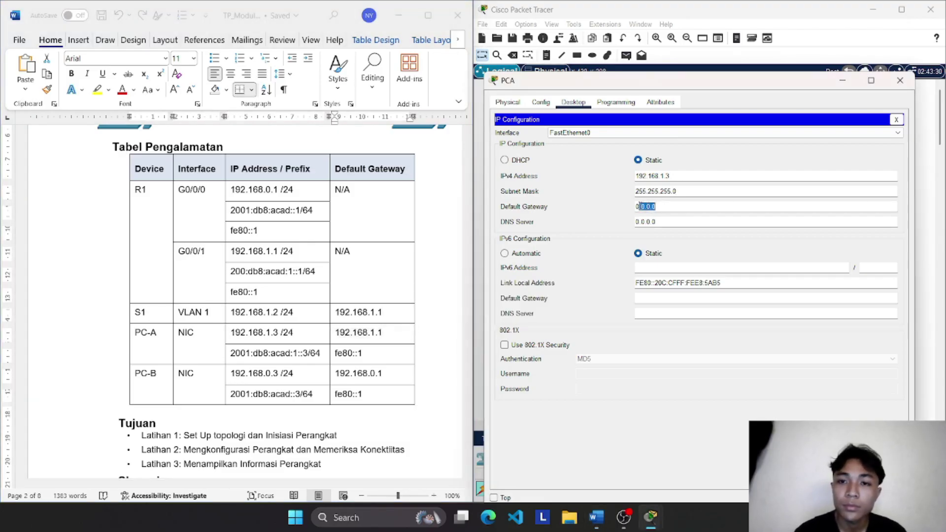
{"action": "key", "text": "ctrl+v"}
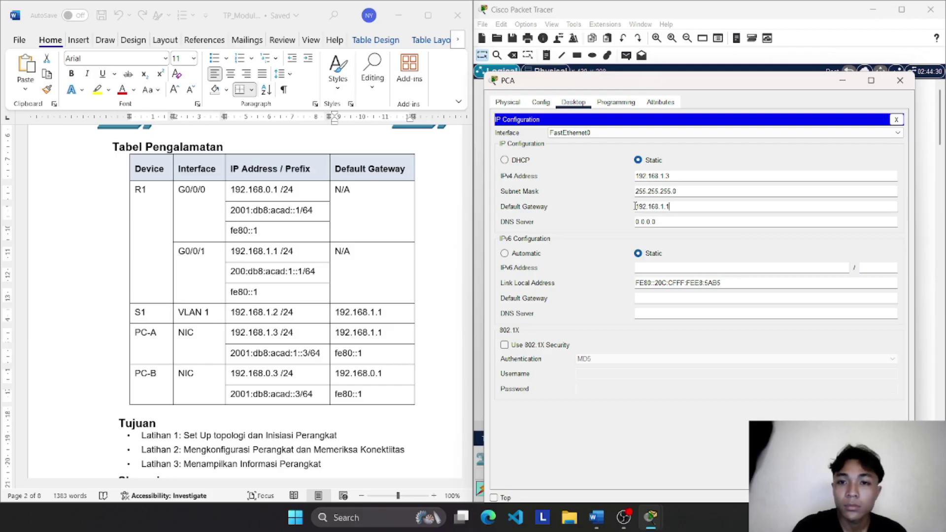
Step: Give PCA IPv6 address 2001:db8:acad:1::3 with prefix length 64
{"action": "double_click", "coordinate": [255, 353]}
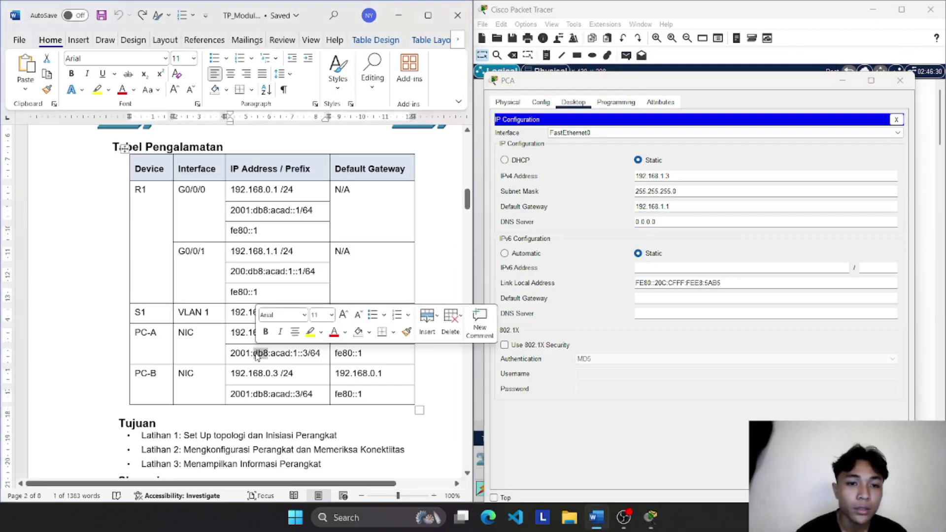
{"action": "left_click_drag", "start_coordinate": [308, 354], "coordinate": [230, 353]}
{"action": "key", "text": "ctrl+c"}
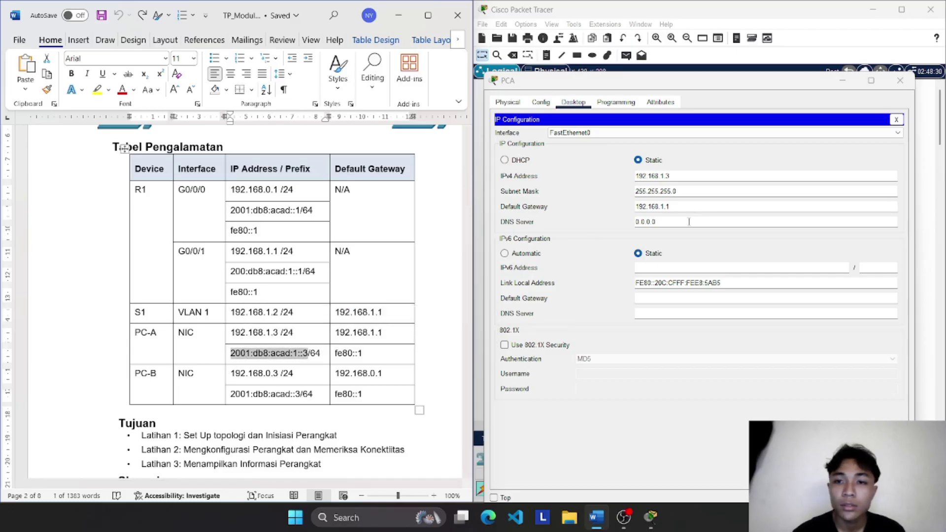
{"action": "left_click", "coordinate": [656, 264]}
{"action": "key", "text": "ctrl+v"}
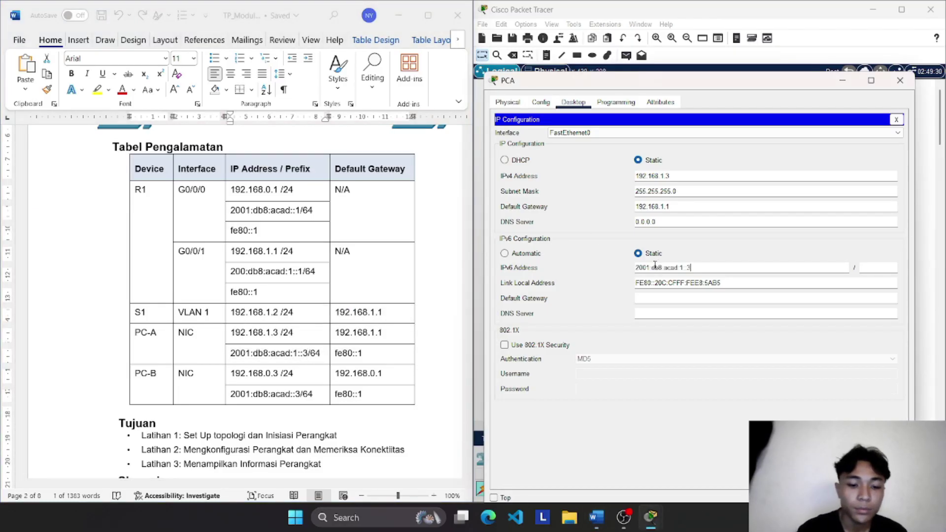
{"action": "left_click", "coordinate": [881, 264]}
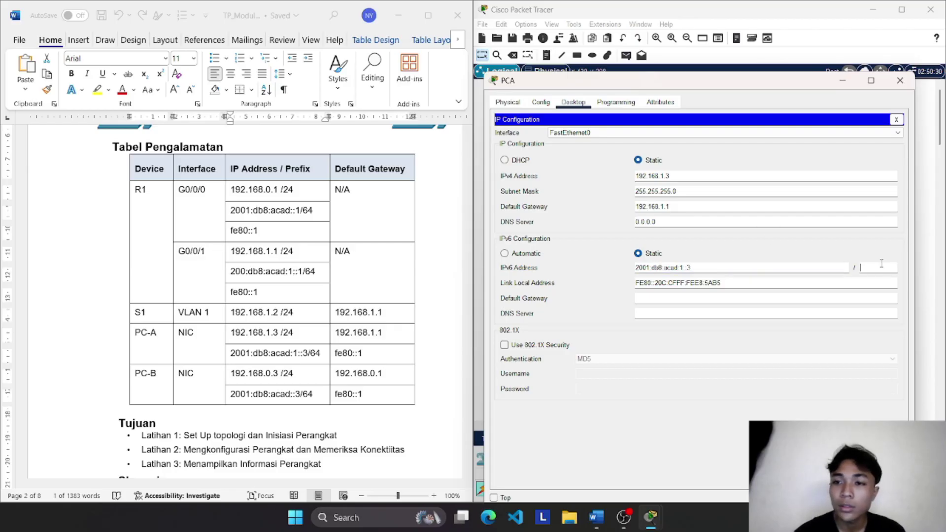
{"action": "type", "text": "64"}
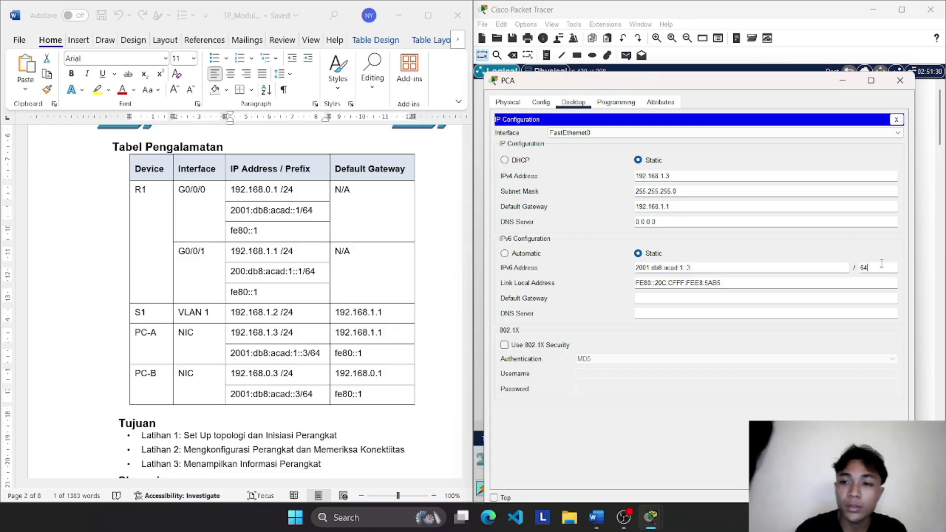
Step: Set PCA's IPv6 gateway to fe80::1 and close the window
{"action": "left_click", "coordinate": [364, 355]}
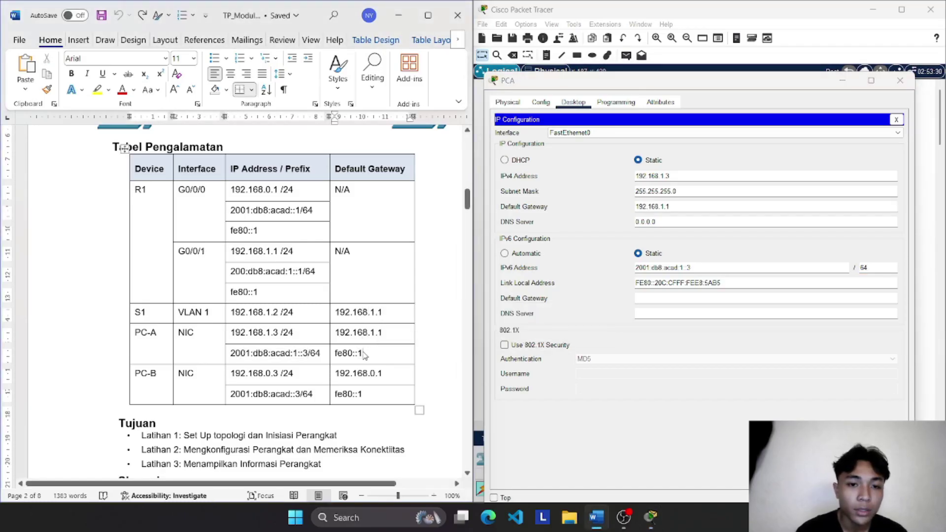
{"action": "left_click_drag", "start_coordinate": [364, 354], "coordinate": [335, 353]}
{"action": "key", "text": "ctrl+c"}
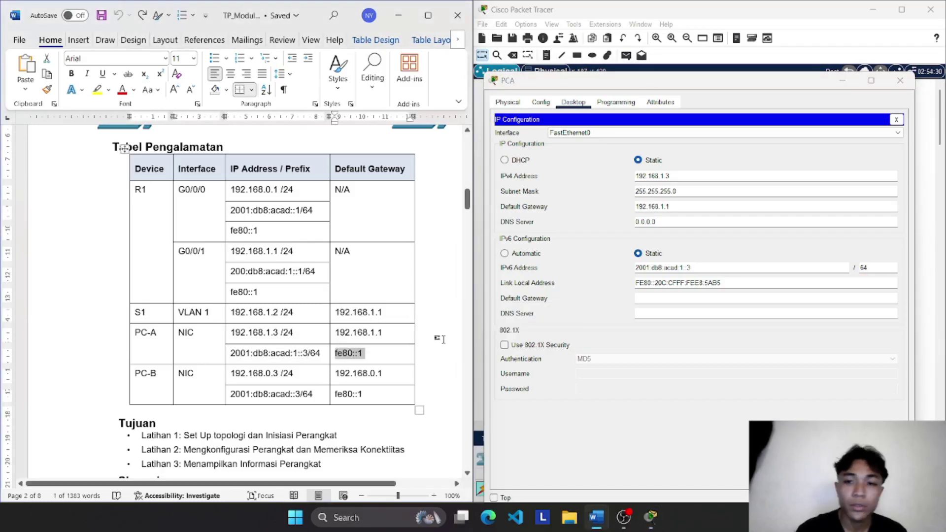
{"action": "left_click", "coordinate": [671, 299]}
{"action": "key", "text": "ctrl+v"}
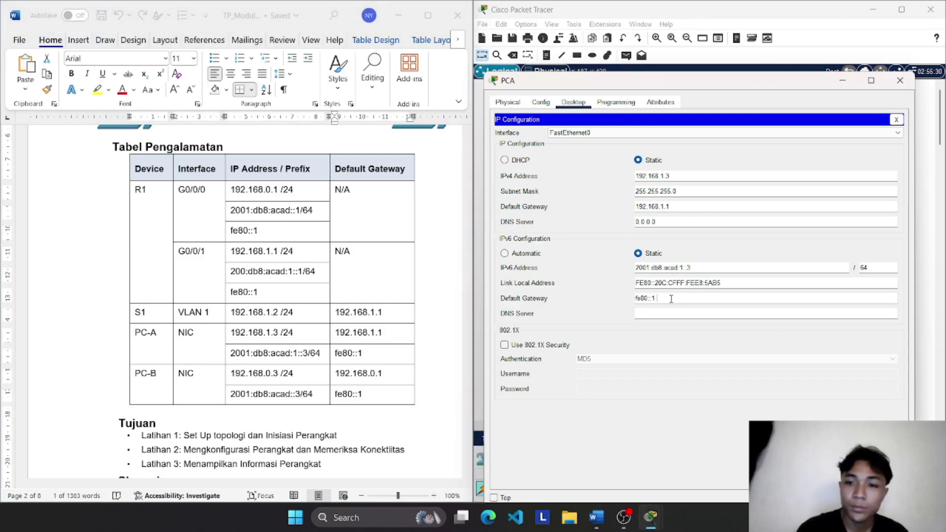
{"action": "left_click", "coordinate": [899, 80]}
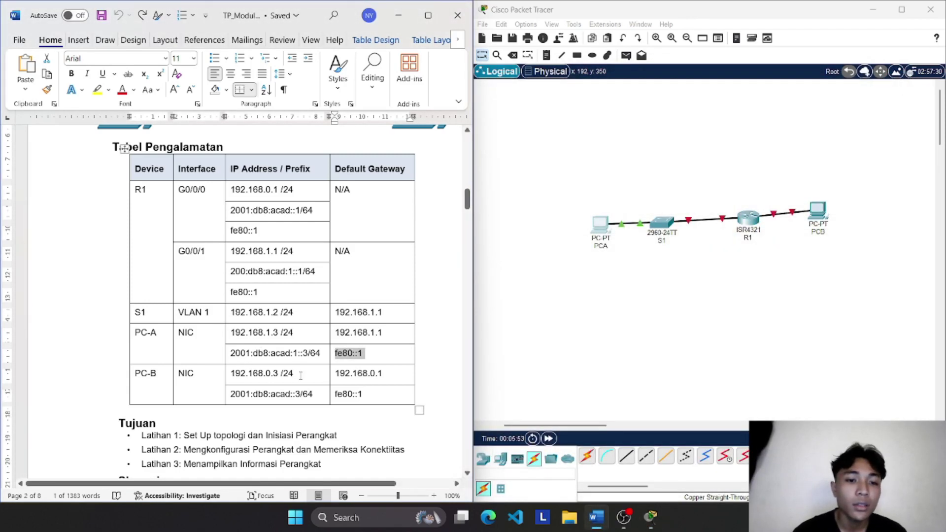
Step: Give PCB IPv4 192.168.0.3, mask 255.255.255.0 and gateway 192.168.0.1
{"action": "left_click_drag", "start_coordinate": [278, 373], "coordinate": [231, 375]}
{"action": "key", "text": "ctrl+c"}
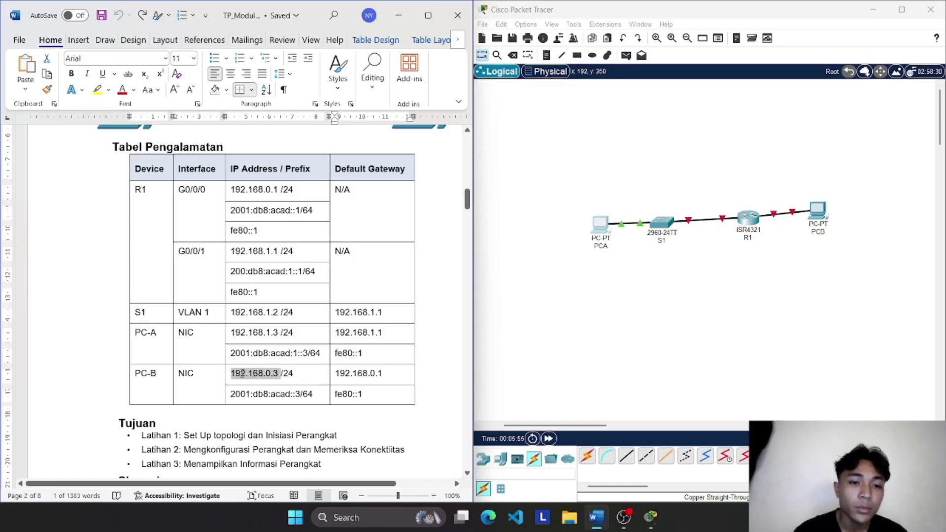
{"action": "left_click", "coordinate": [818, 211]}
{"action": "left_click", "coordinate": [420, 129]}
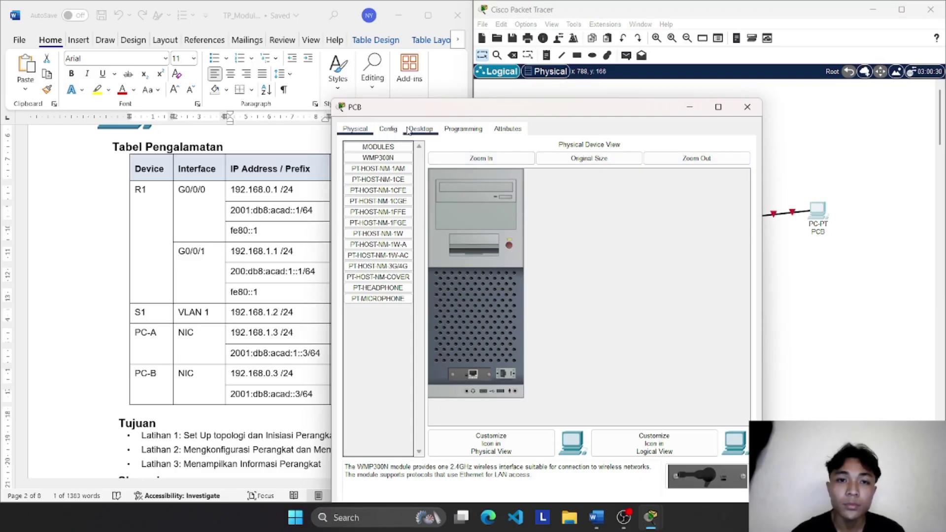
{"action": "left_click_drag", "start_coordinate": [518, 107], "coordinate": [708, 108]}
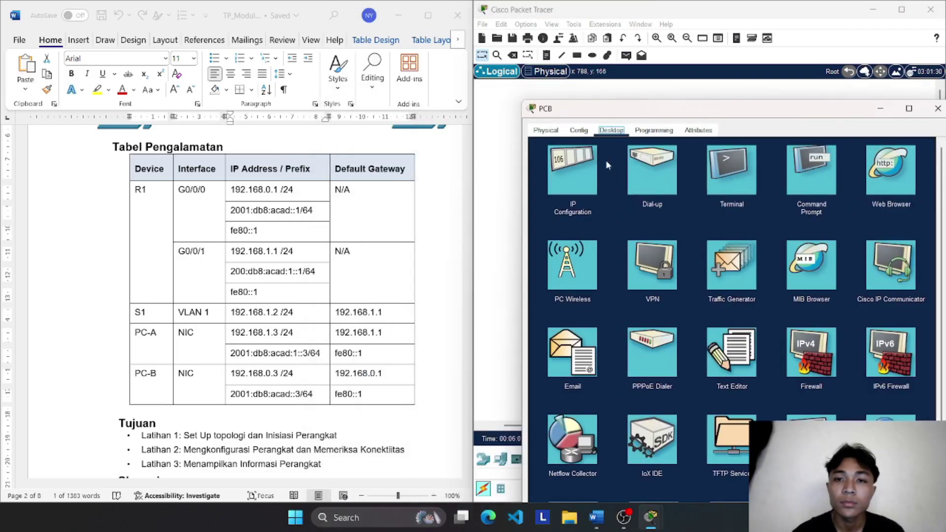
{"action": "left_click", "coordinate": [596, 173]}
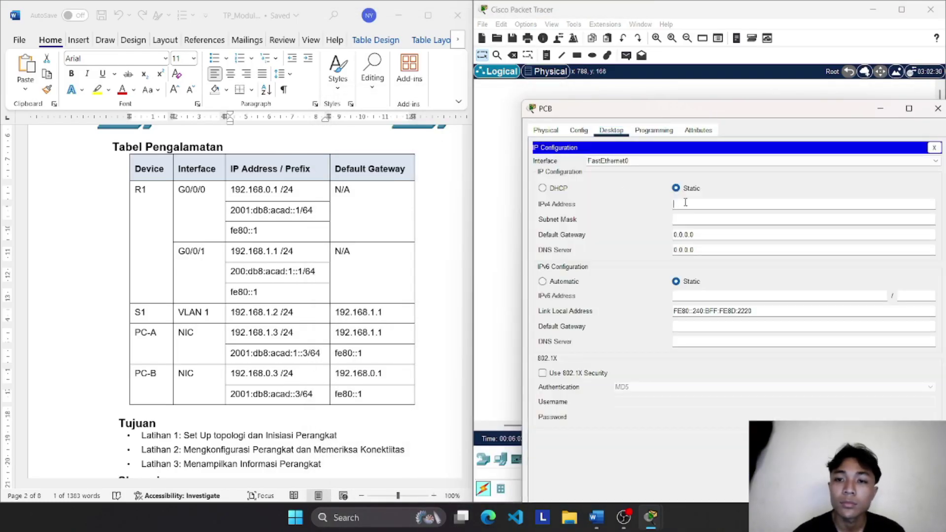
{"action": "key", "text": "ctrl+v"}
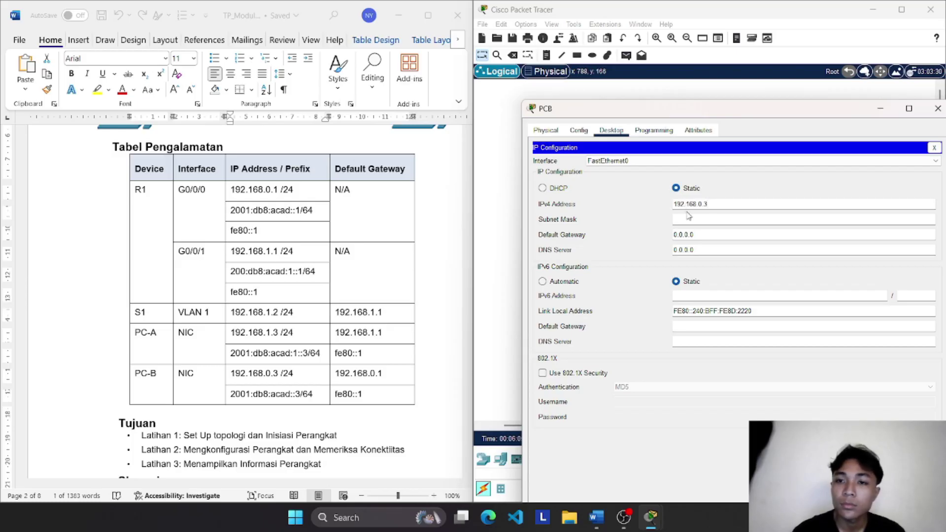
{"action": "left_click", "coordinate": [688, 218]}
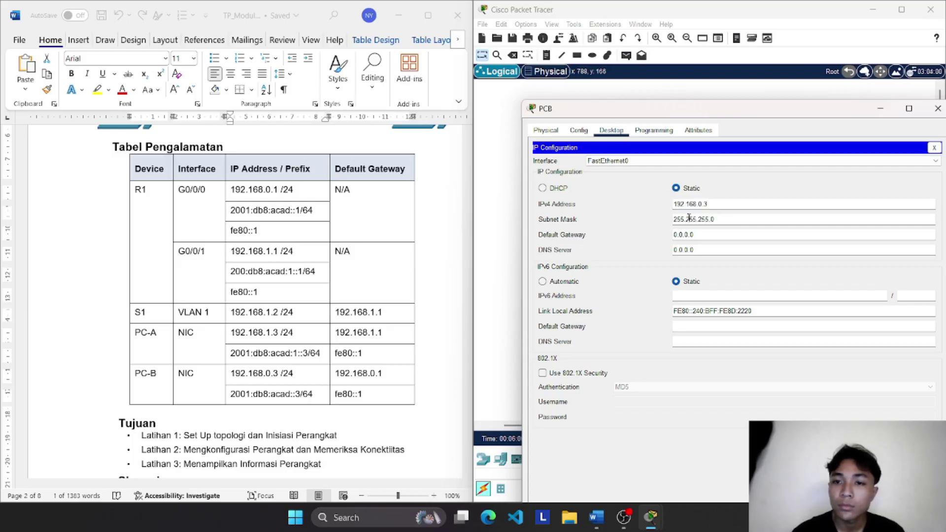
{"action": "left_click", "coordinate": [387, 377]}
{"action": "left_click_drag", "start_coordinate": [387, 377], "coordinate": [336, 378]}
{"action": "key", "text": "ctrl+c"}
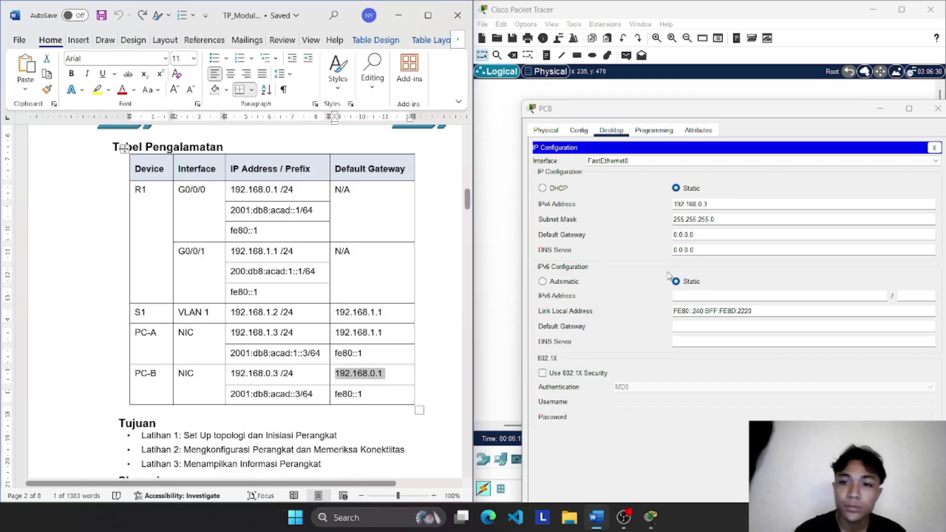
{"action": "left_click_drag", "start_coordinate": [709, 235], "coordinate": [670, 239]}
{"action": "key", "text": "ctrl+v"}
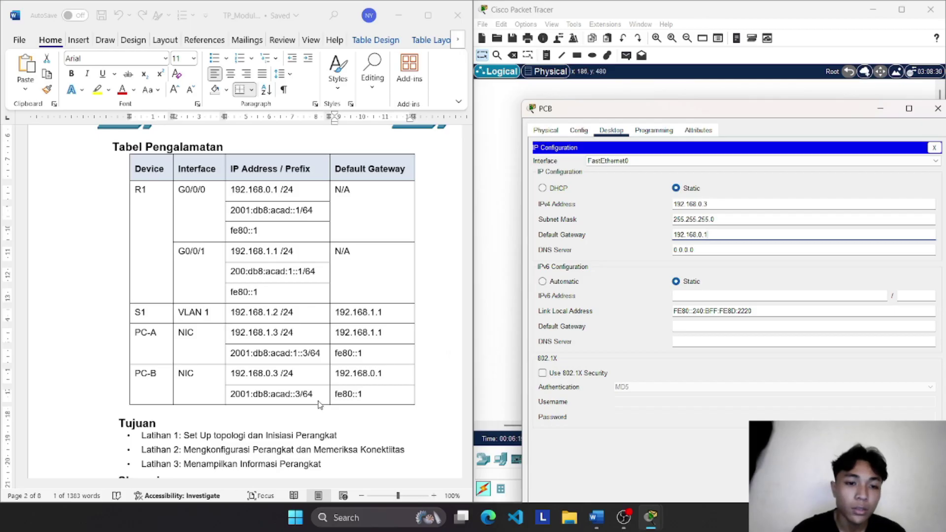
Step: Paste IPv6 address 2001:db8:acad::3 and IPv6 gateway fe80::1 into PCB's configuration
{"action": "double_click", "coordinate": [237, 395]}
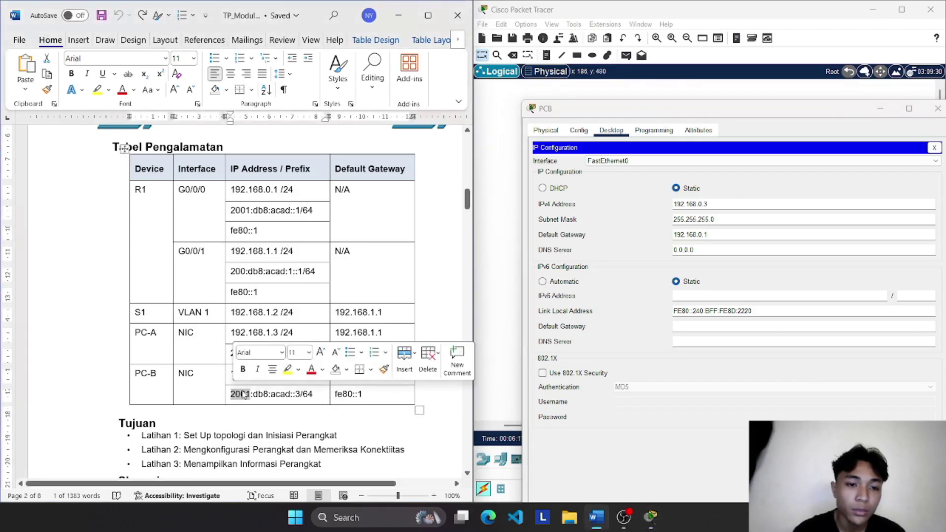
{"action": "left_click_drag", "start_coordinate": [299, 395], "coordinate": [237, 401]}
{"action": "key", "text": "ctrl+c"}
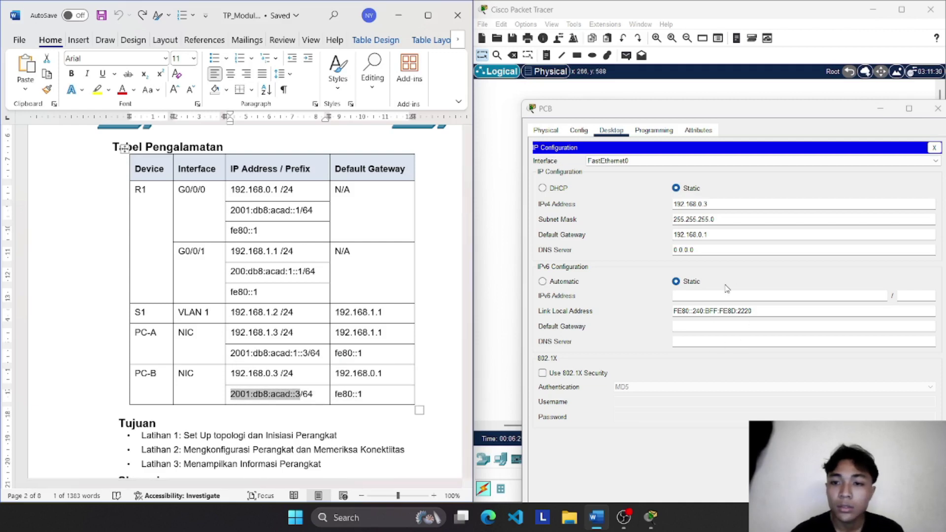
{"action": "left_click", "coordinate": [708, 293]}
{"action": "key", "text": "ctrl+v"}
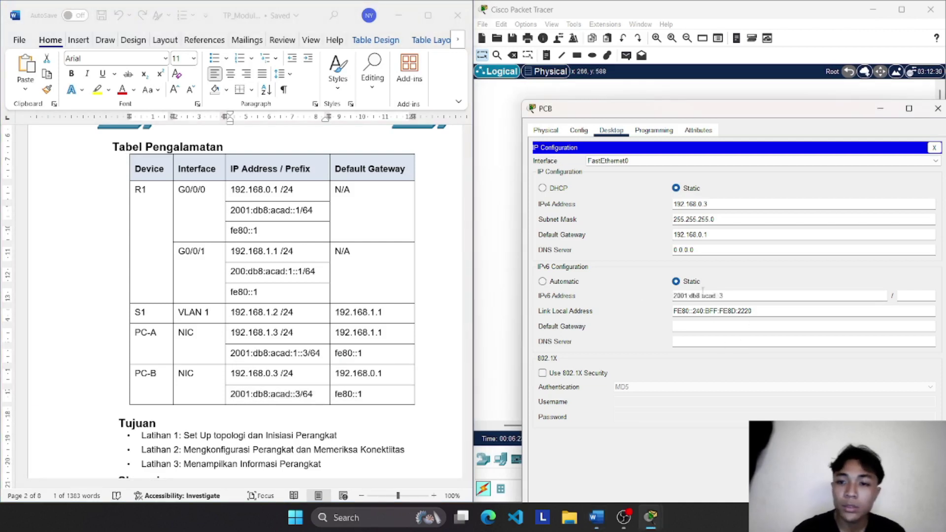
{"action": "left_click", "coordinate": [370, 398]}
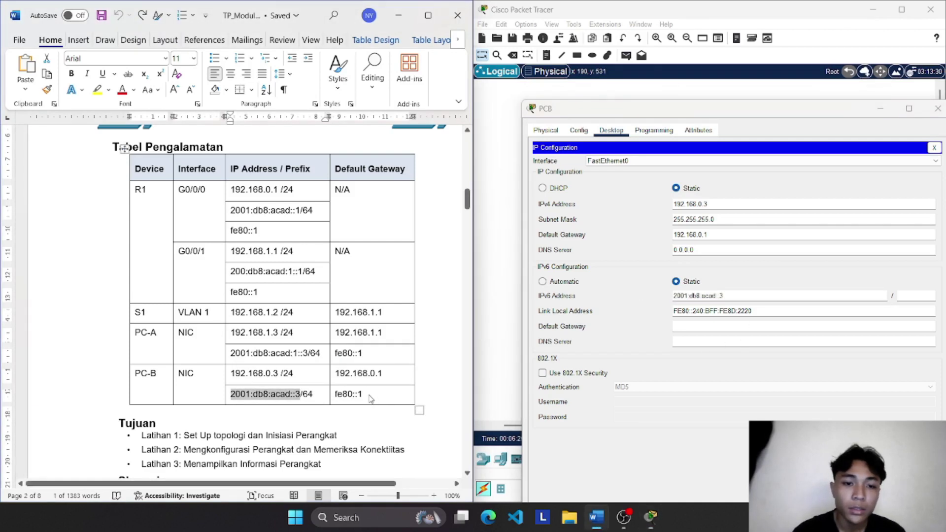
{"action": "left_click_drag", "start_coordinate": [370, 398], "coordinate": [337, 400]}
{"action": "key", "text": "ctrl+c"}
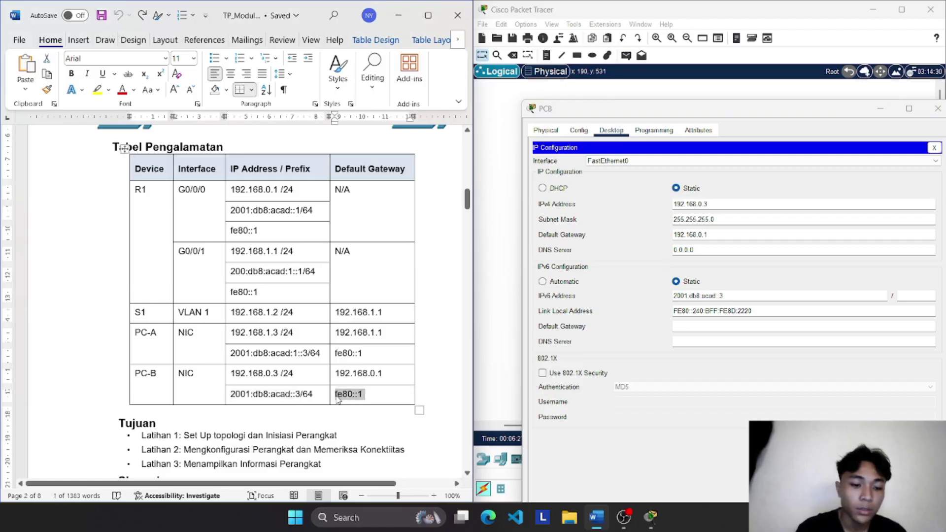
{"action": "left_click", "coordinate": [758, 328]}
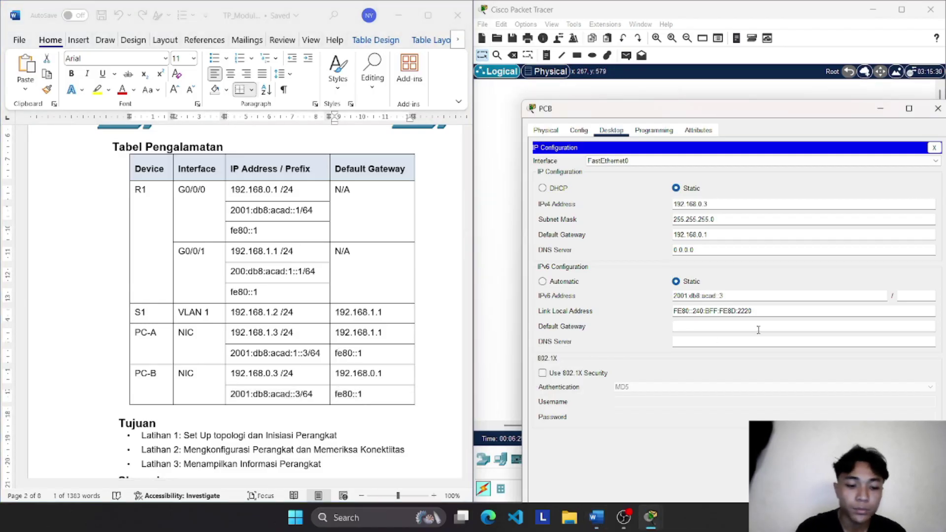
{"action": "key", "text": "ctrl+v"}
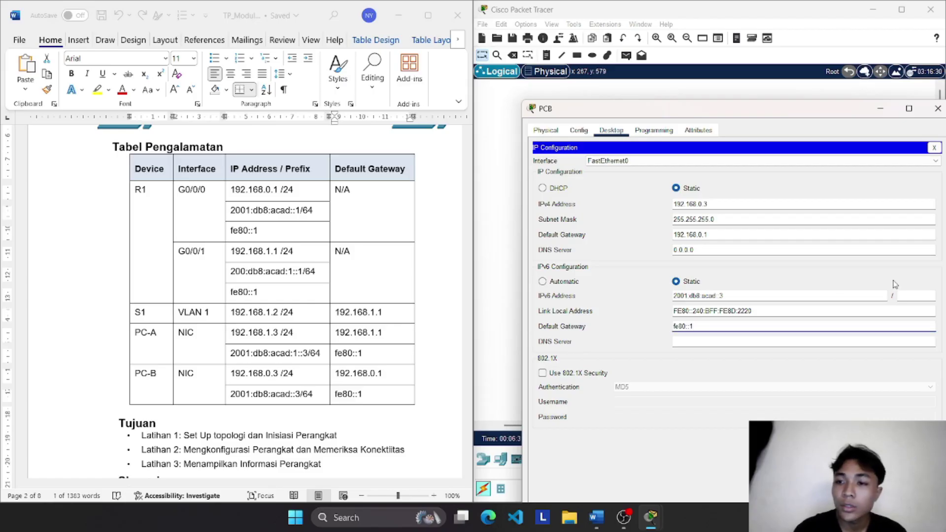
{"action": "left_click", "coordinate": [901, 296]}
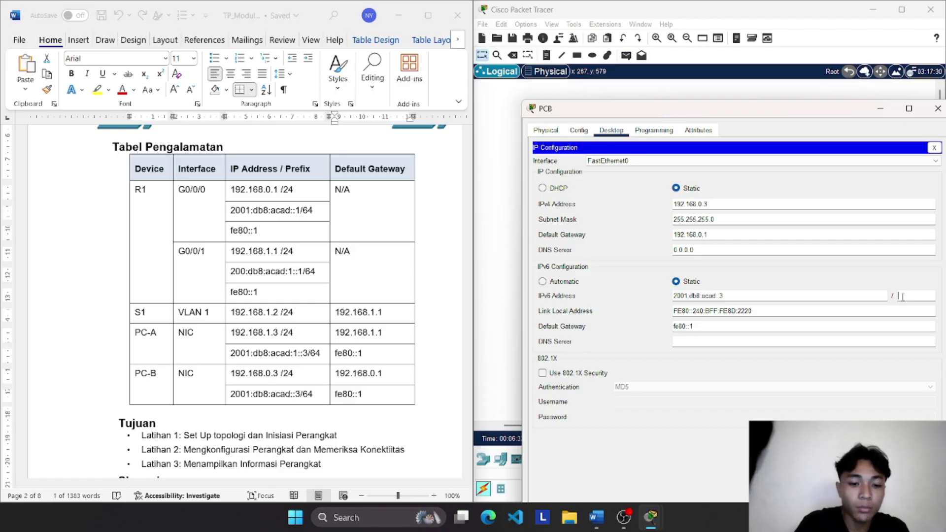
Step: Enter 64 as PCB's IPv6 prefix, close its window and scroll to Latihan 2
{"action": "type", "text": "64"}
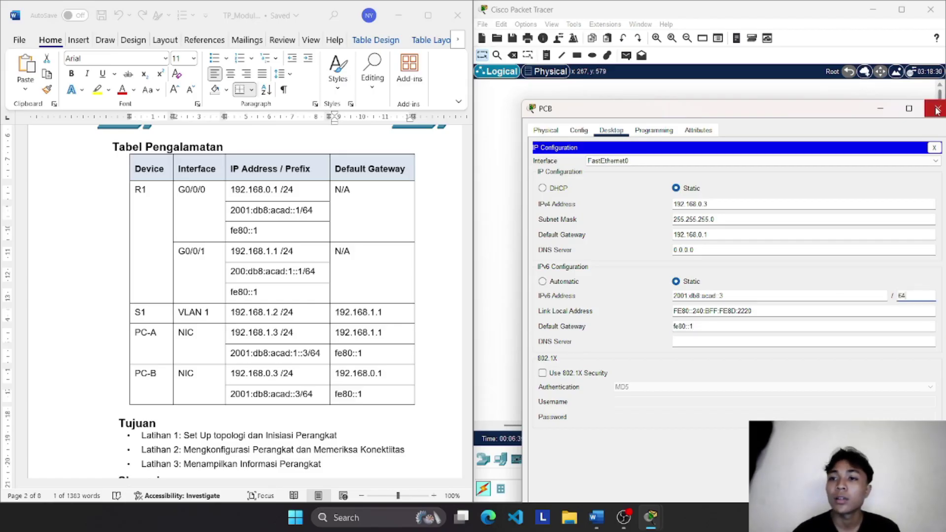
{"action": "left_click", "coordinate": [938, 108]}
{"action": "scroll", "coordinate": [142, 297], "scroll_direction": "down", "scroll_amount": 20}
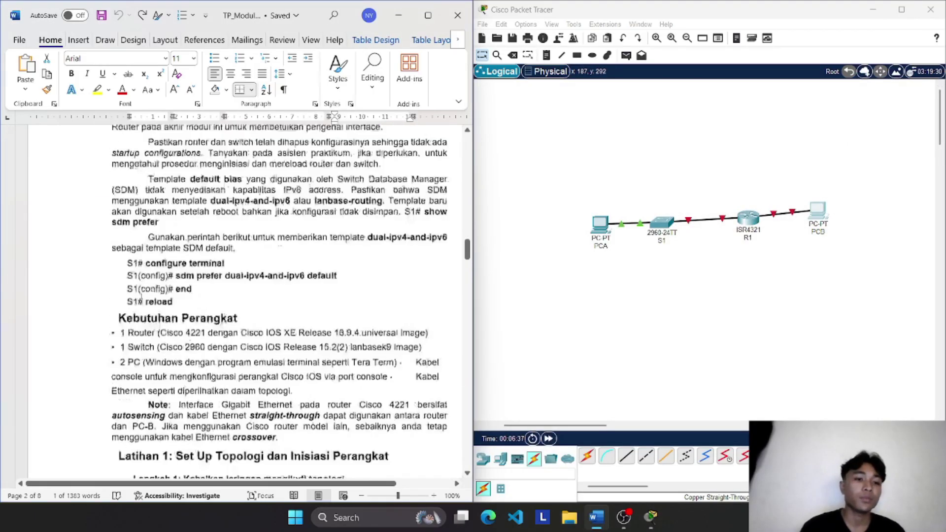
{"action": "scroll", "coordinate": [142, 297], "scroll_direction": "down", "scroll_amount": 10}
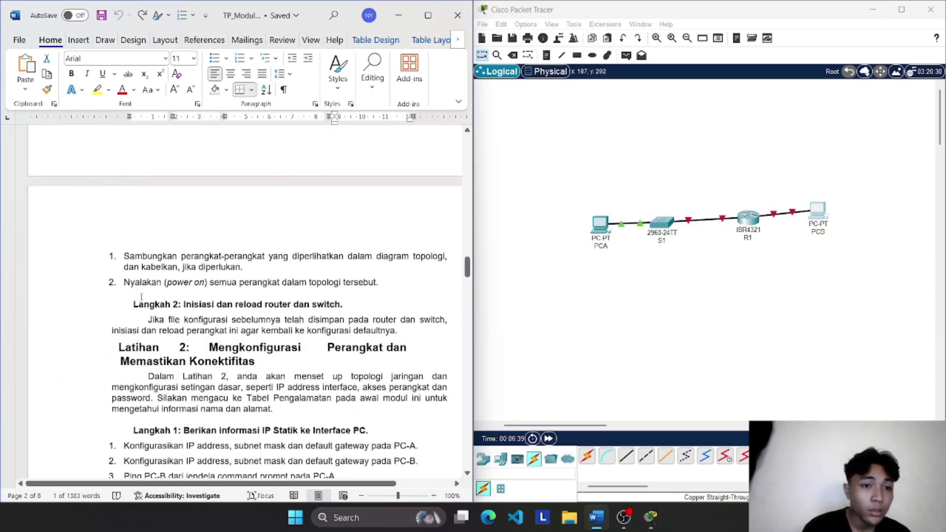
{"action": "scroll", "coordinate": [141, 297], "scroll_direction": "down", "scroll_amount": 3}
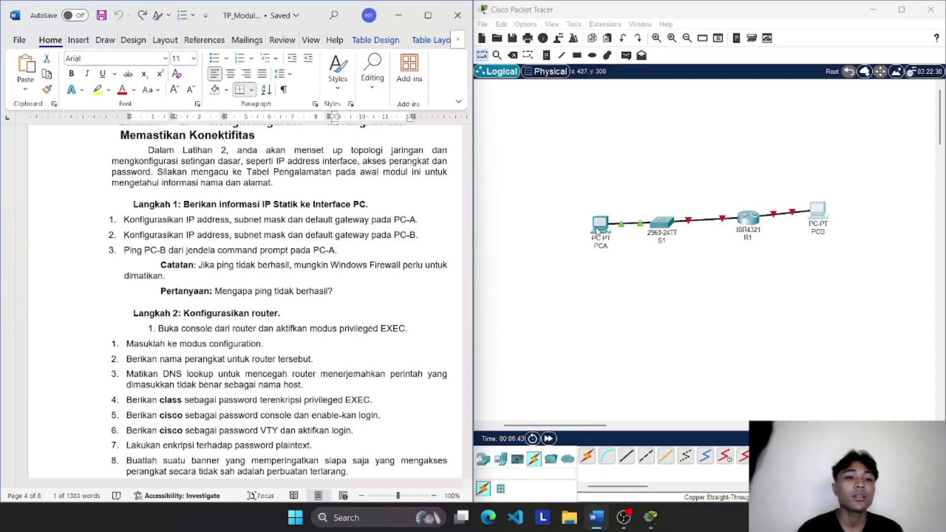
Step: Ping 192.168.0.3 from PCA's Command Prompt, then close PCA's window after the timeouts
{"action": "left_click", "coordinate": [597, 231]}
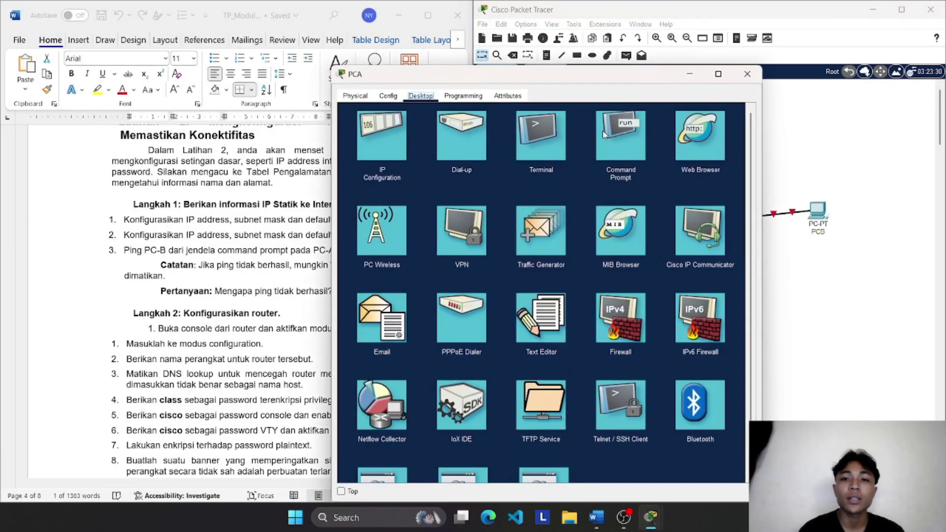
{"action": "left_click", "coordinate": [630, 140]}
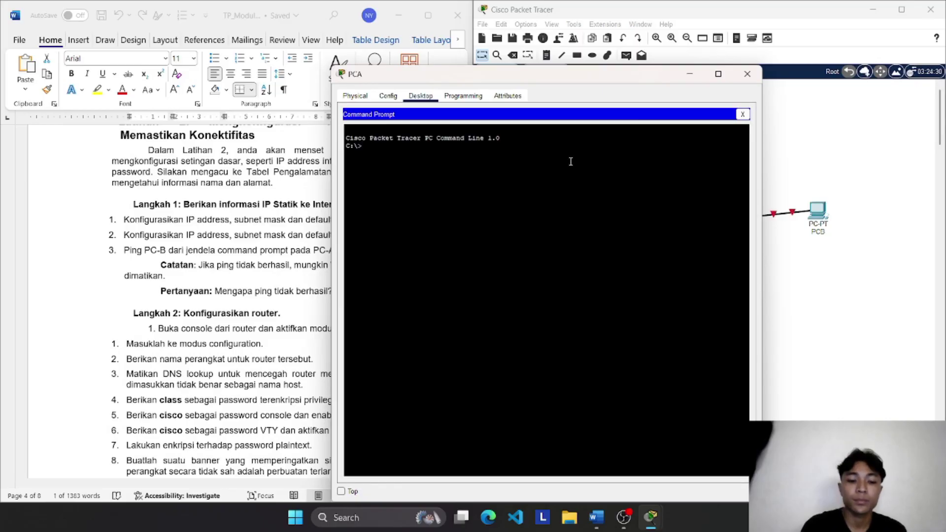
{"action": "type", "text": "ping"}
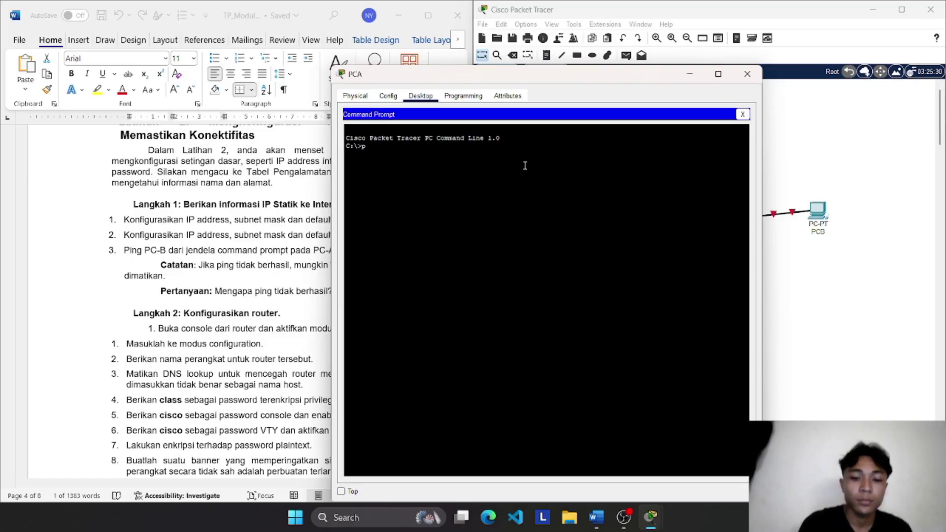
{"action": "key", "text": "BackSpace"}
{"action": "type", "text": "g "}
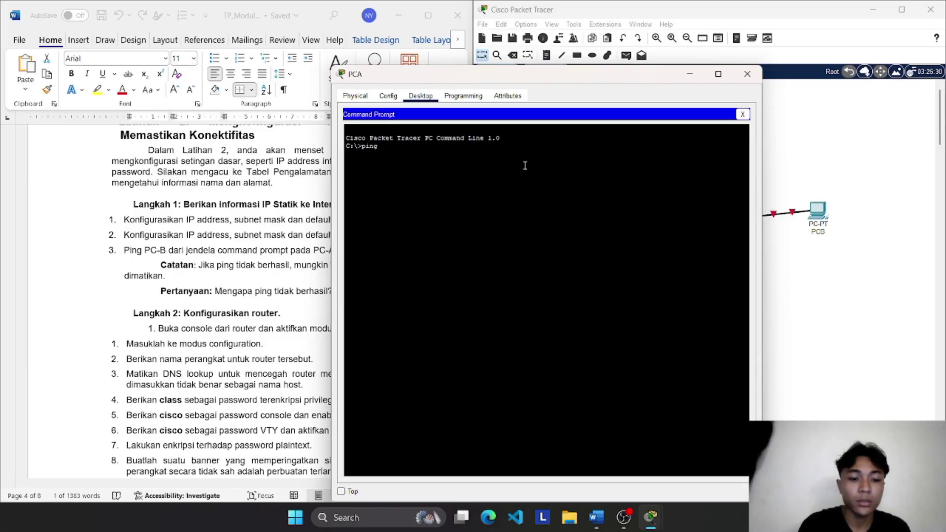
{"action": "type", "text": "192.16"}
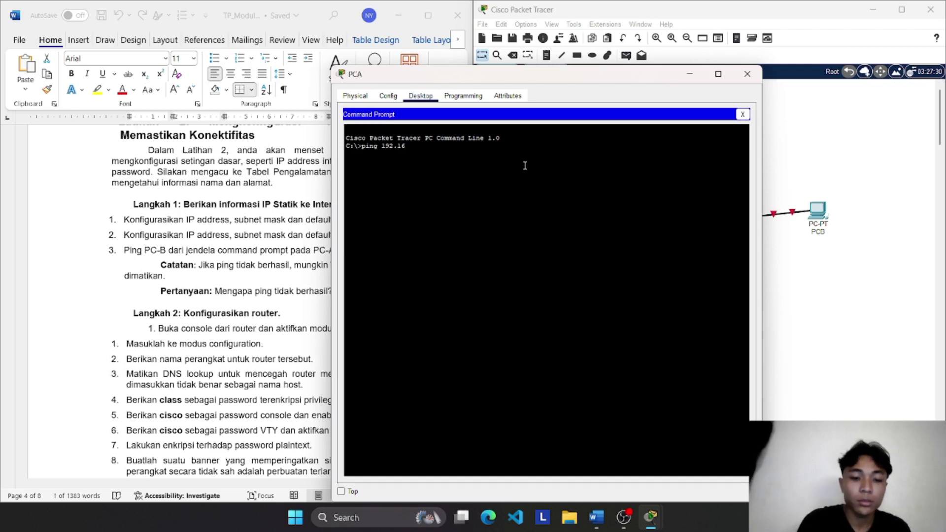
{"action": "type", "text": "8.0"}
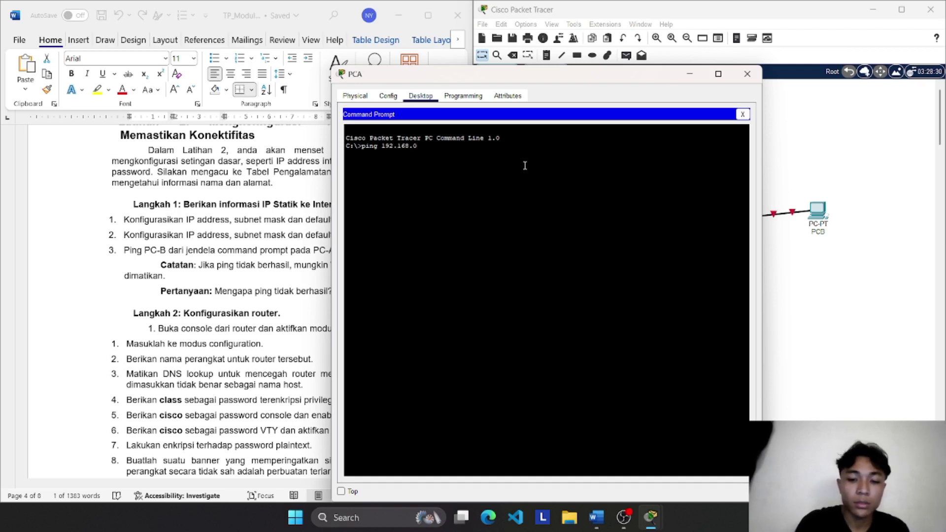
{"action": "type", "text": ".3"}
{"action": "key", "text": "Return"}
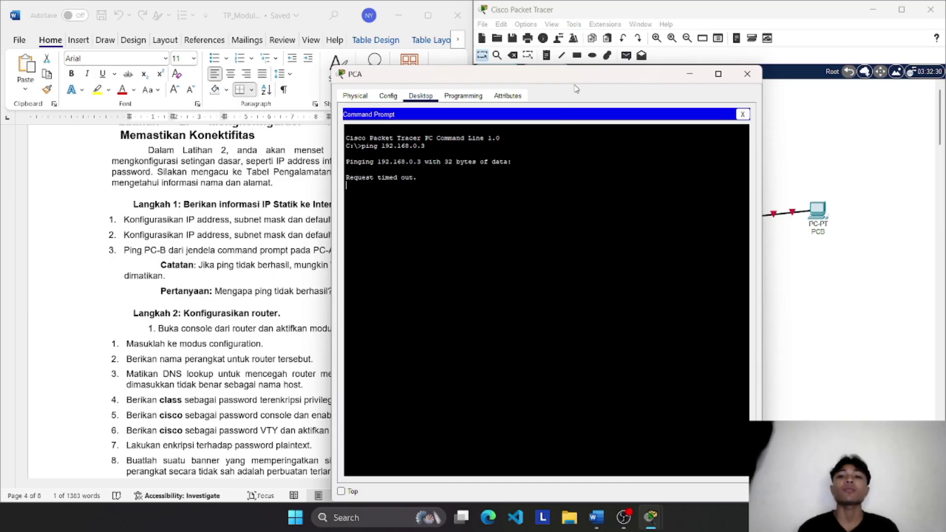
{"action": "left_click_drag", "start_coordinate": [584, 74], "coordinate": [700, 78]}
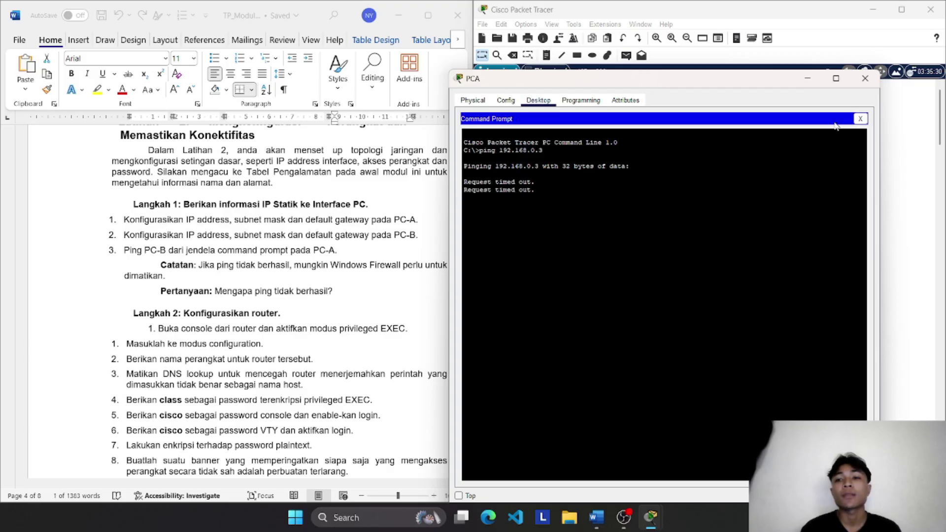
{"action": "left_click", "coordinate": [866, 85]}
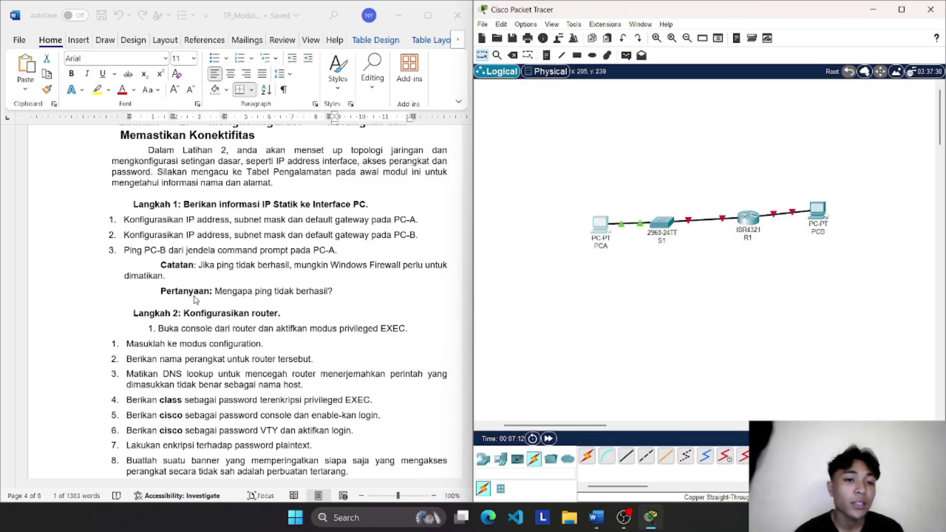
Step: Connect a console cable from R1's Console port to PCB's RS 232 port
{"action": "scroll", "coordinate": [195, 300], "scroll_direction": "down", "scroll_amount": 1}
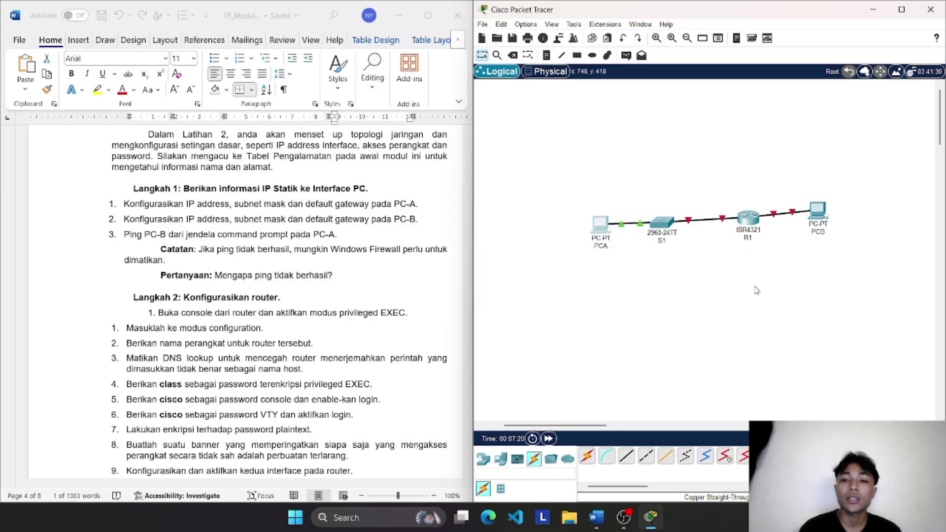
{"action": "scroll", "coordinate": [207, 269], "scroll_direction": "down", "scroll_amount": 3}
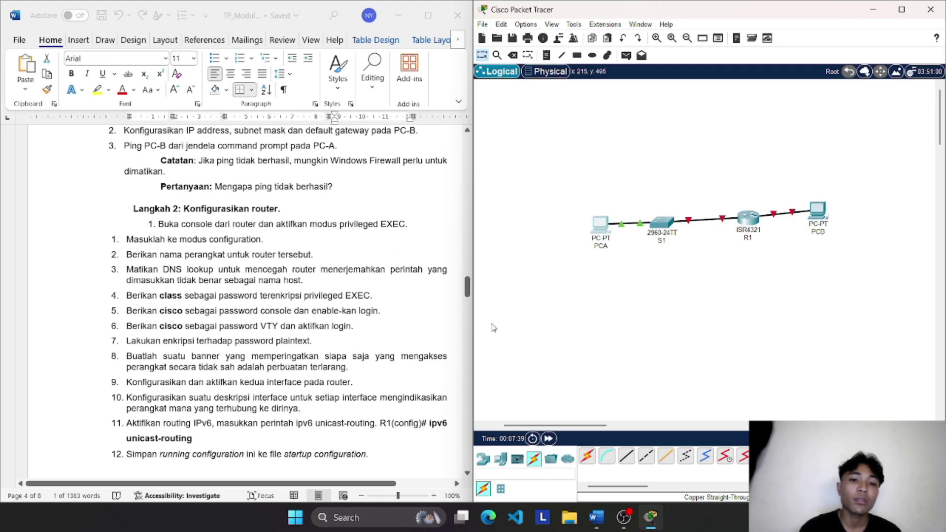
{"action": "left_click", "coordinate": [606, 456]}
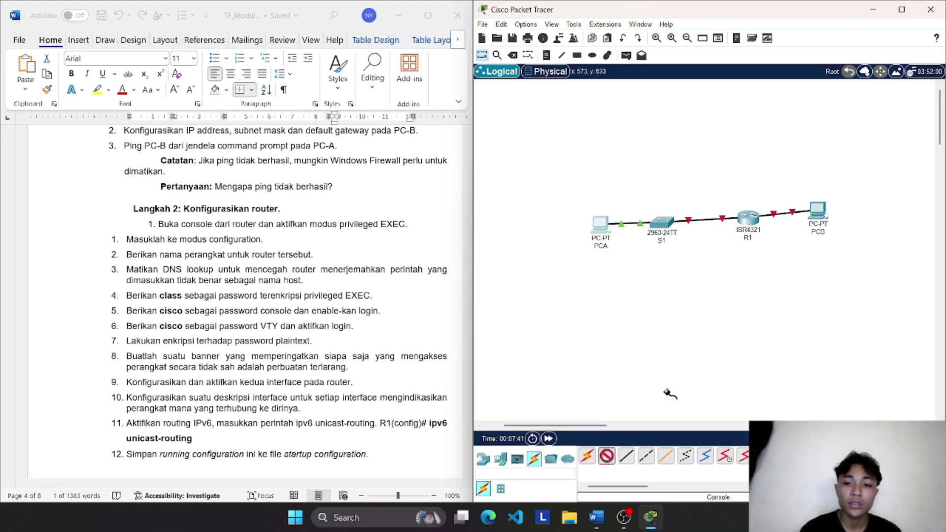
{"action": "left_click", "coordinate": [748, 219]}
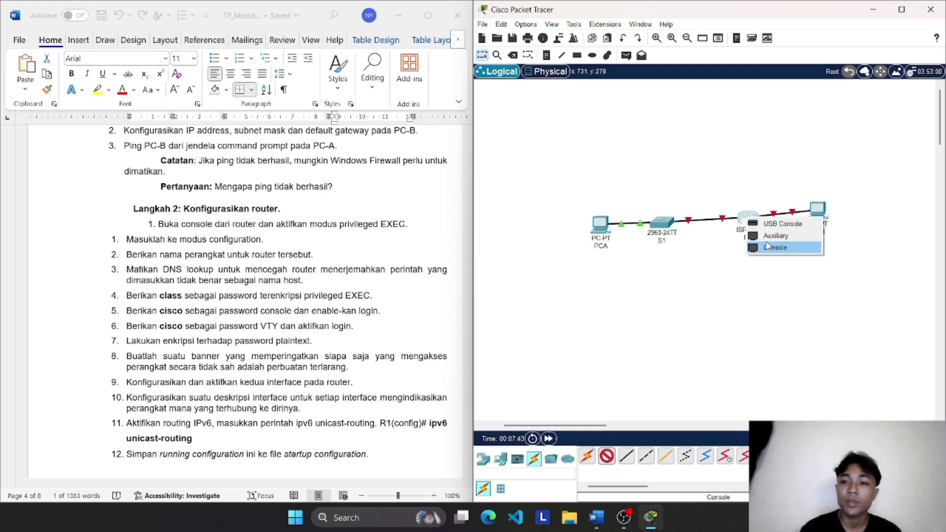
{"action": "left_click", "coordinate": [767, 246]}
{"action": "left_click", "coordinate": [816, 213]}
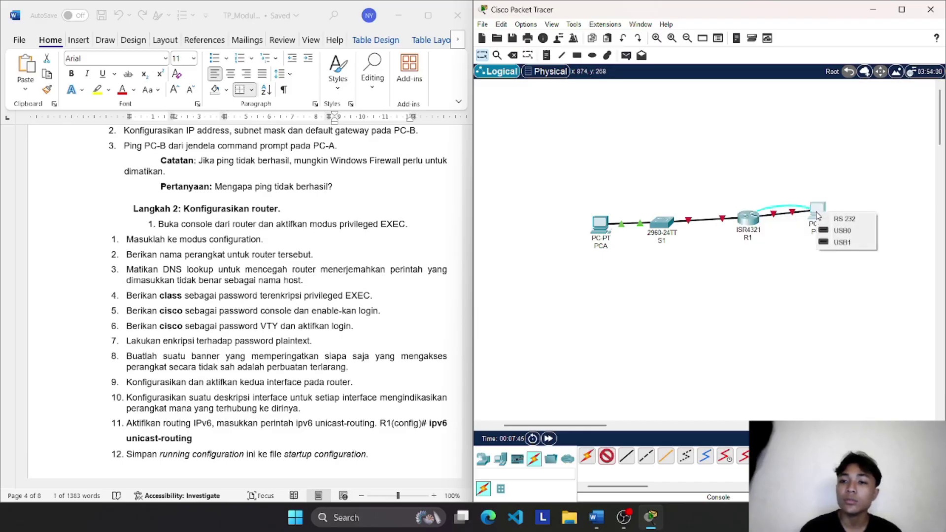
{"action": "left_click", "coordinate": [843, 219]}
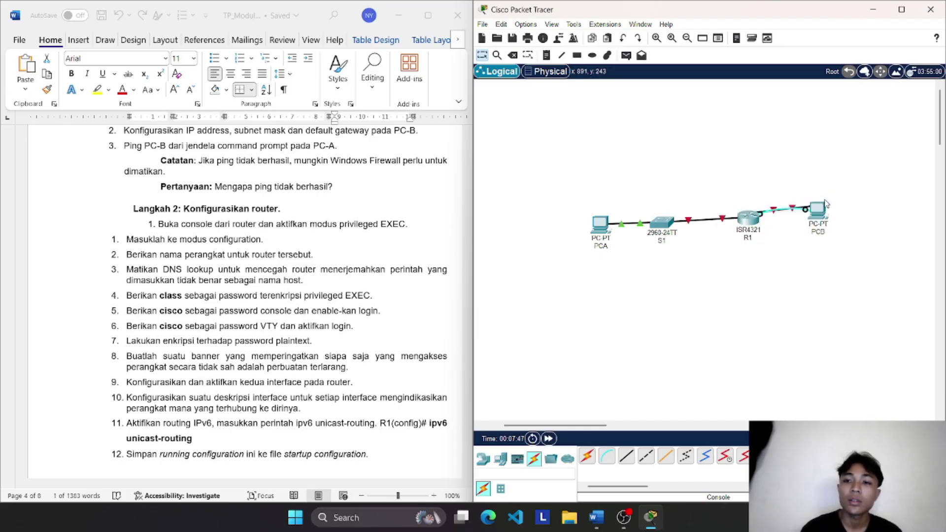
{"action": "mouse_move", "coordinate": [818, 209]}
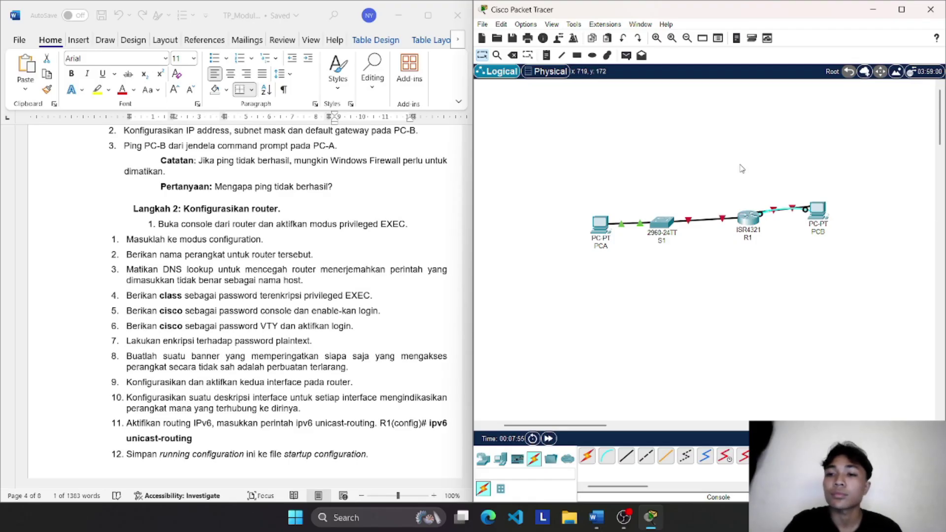
{"action": "scroll", "coordinate": [768, 176], "scroll_direction": "right", "scroll_amount": 3}
{"action": "scroll", "coordinate": [767, 176], "scroll_direction": "left", "scroll_amount": 2}
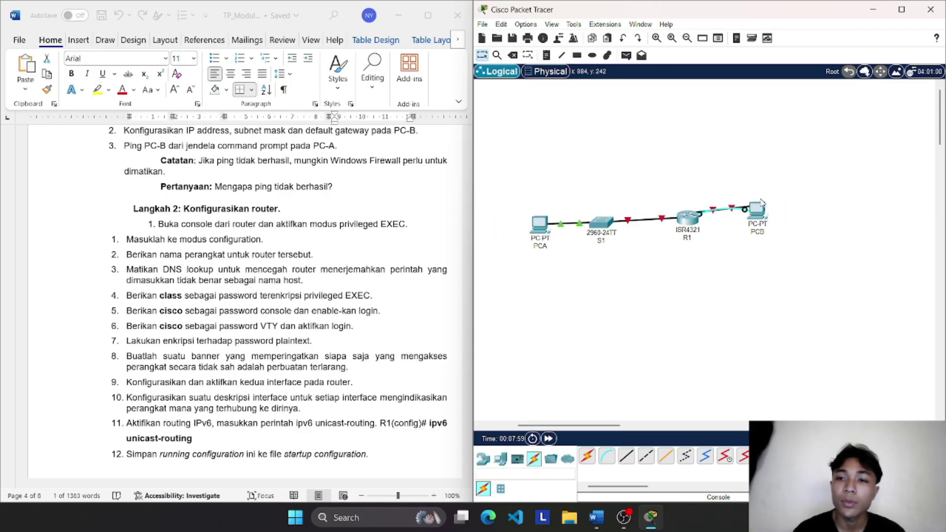
Step: Open a console terminal session from PCB to router R1
{"action": "left_click", "coordinate": [759, 207]}
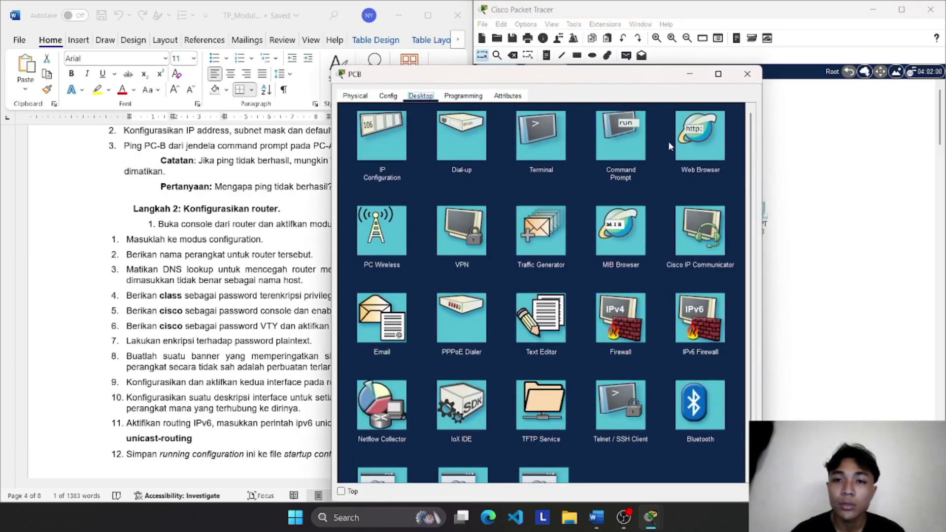
{"action": "left_click", "coordinate": [542, 132]}
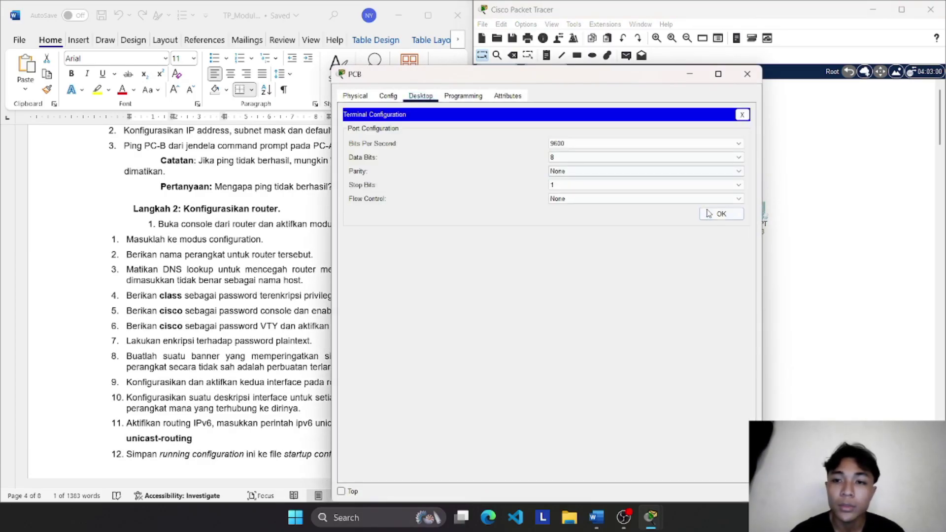
{"action": "left_click", "coordinate": [713, 216]}
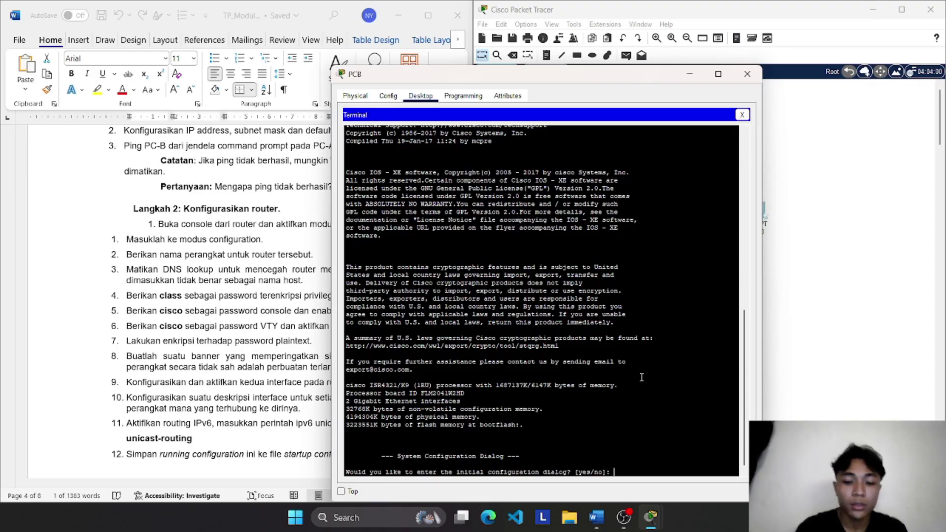
Step: Decline the initial setup dialog, then enter privileged mode (en) and global configuration (conf t)
{"action": "type", "text": "no"}
{"action": "key", "text": "Return"}
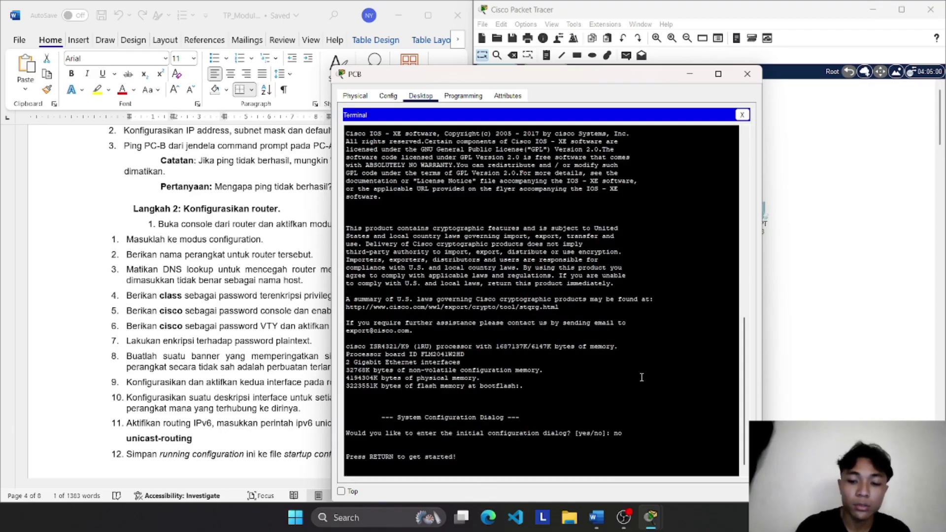
{"action": "key", "text": "Return"}
{"action": "type", "text": "en"}
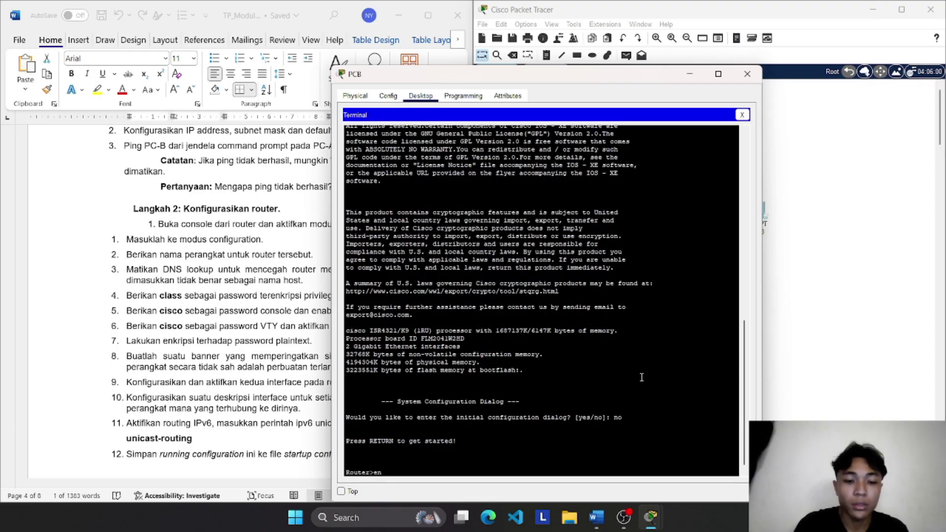
{"action": "key", "text": "Return"}
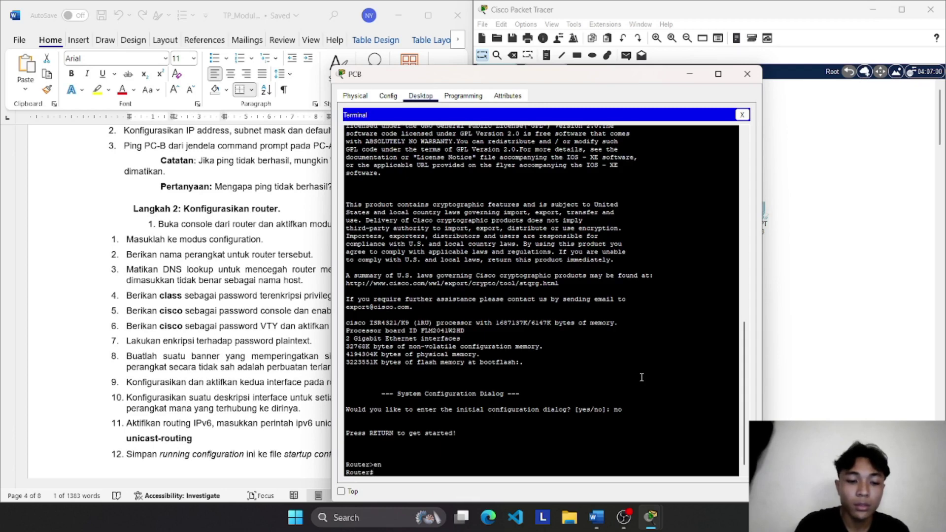
{"action": "type", "text": "conf t"}
{"action": "key", "text": "Return"}
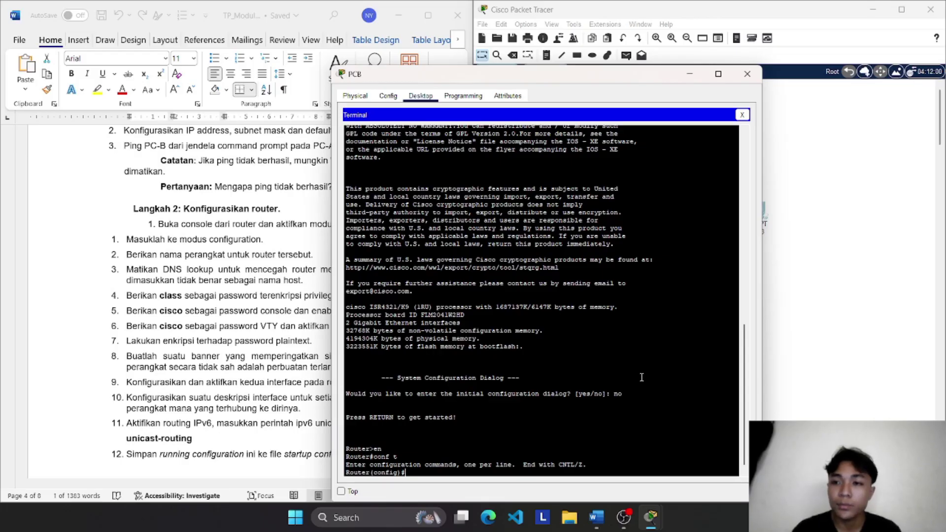
Step: Set the router's hostname to R1
{"action": "type", "text": "hot"}
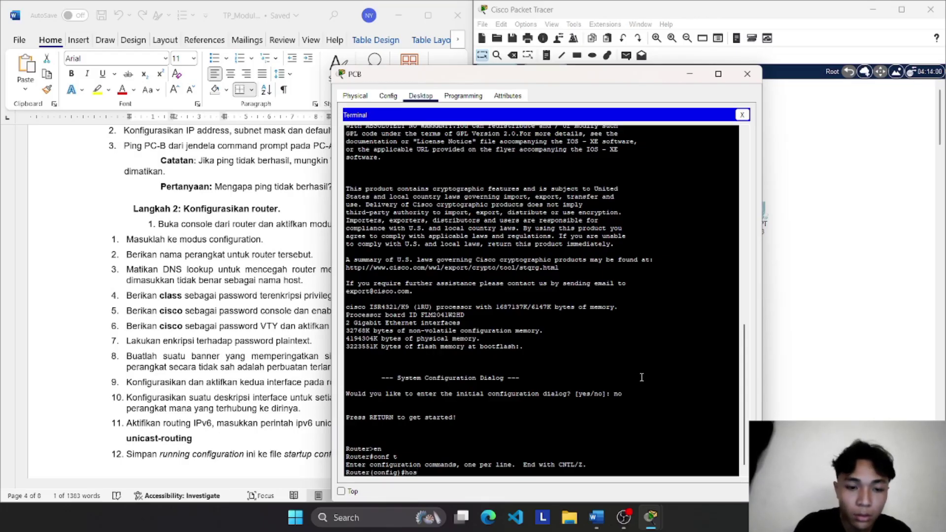
{"action": "key", "text": "Tab"}
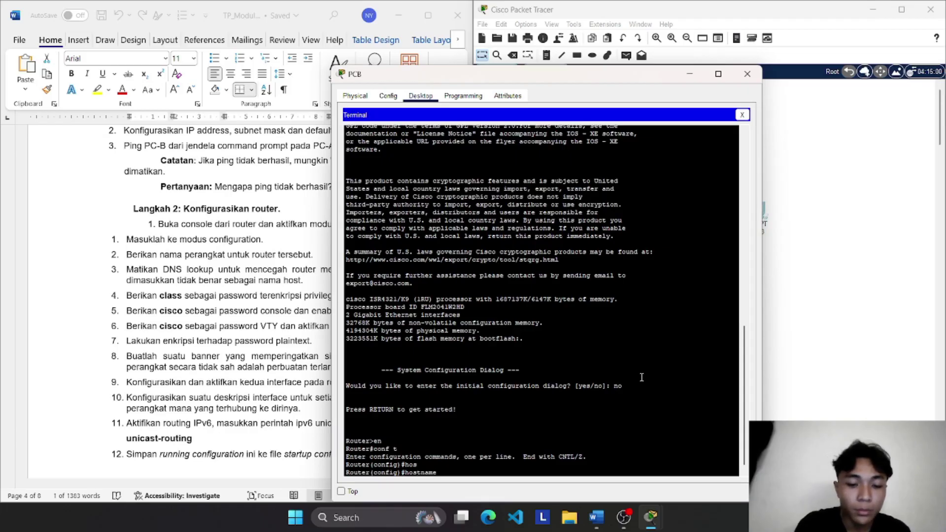
{"action": "type", "text": "R1"}
{"action": "key", "text": "Return"}
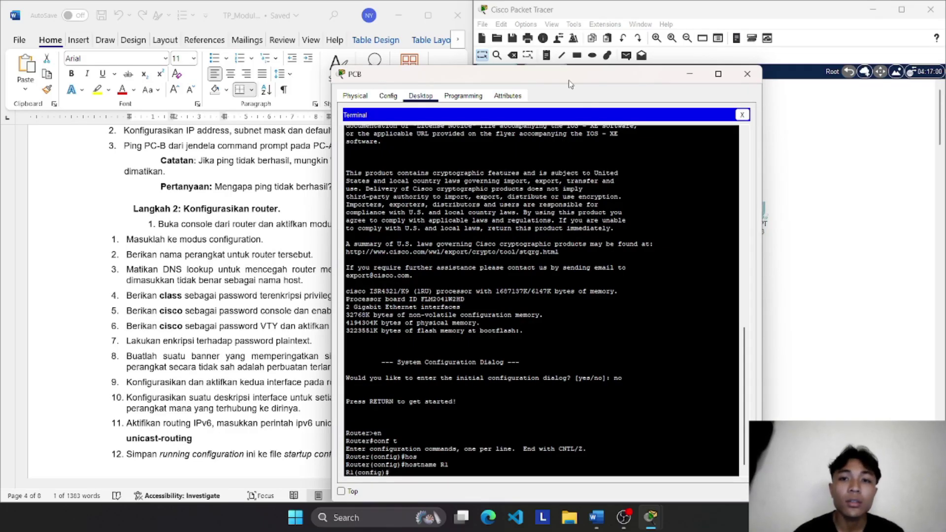
Step: Run 'no ip domain-lookup' to stop R1 resolving mistyped commands via DNS
{"action": "left_click_drag", "start_coordinate": [568, 83], "coordinate": [677, 76]}
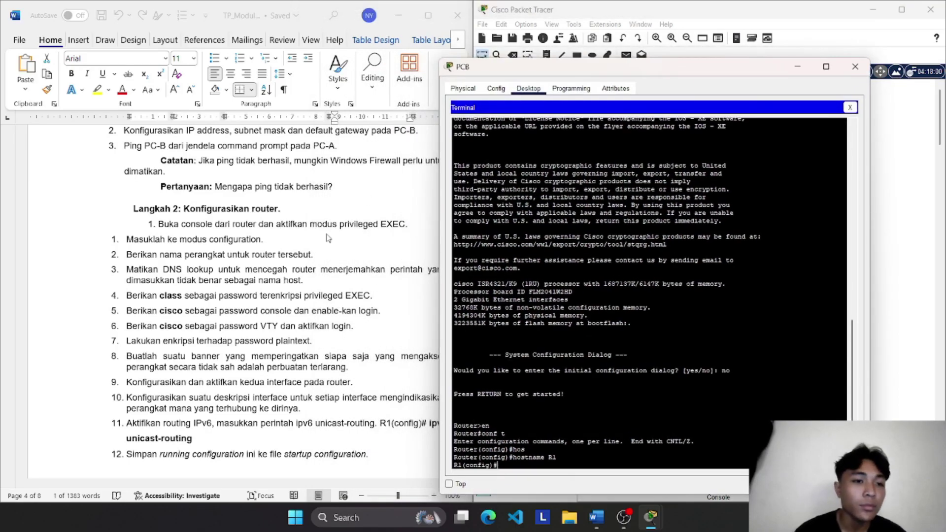
{"action": "scroll", "coordinate": [328, 238], "scroll_direction": "right", "scroll_amount": 2}
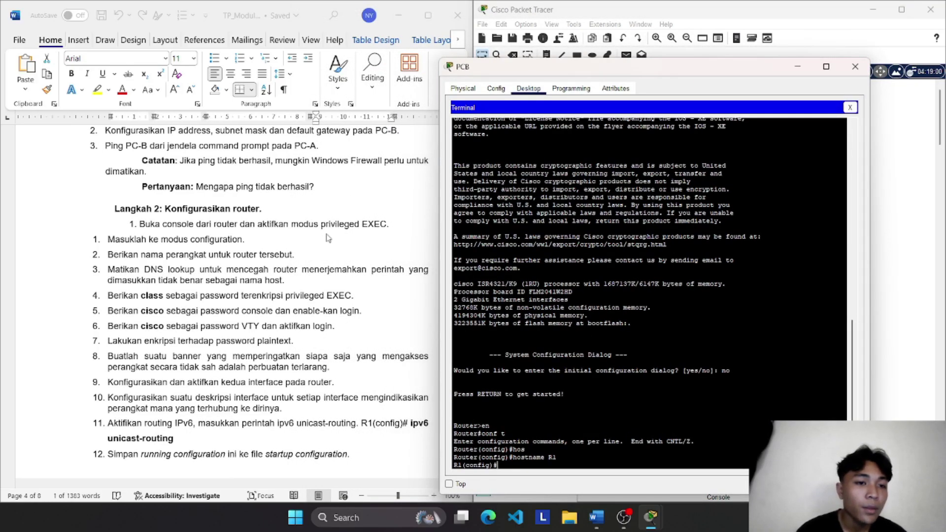
{"action": "scroll", "coordinate": [328, 237], "scroll_direction": "down", "scroll_amount": 1}
{"action": "scroll", "coordinate": [328, 238], "scroll_direction": "right", "scroll_amount": 2}
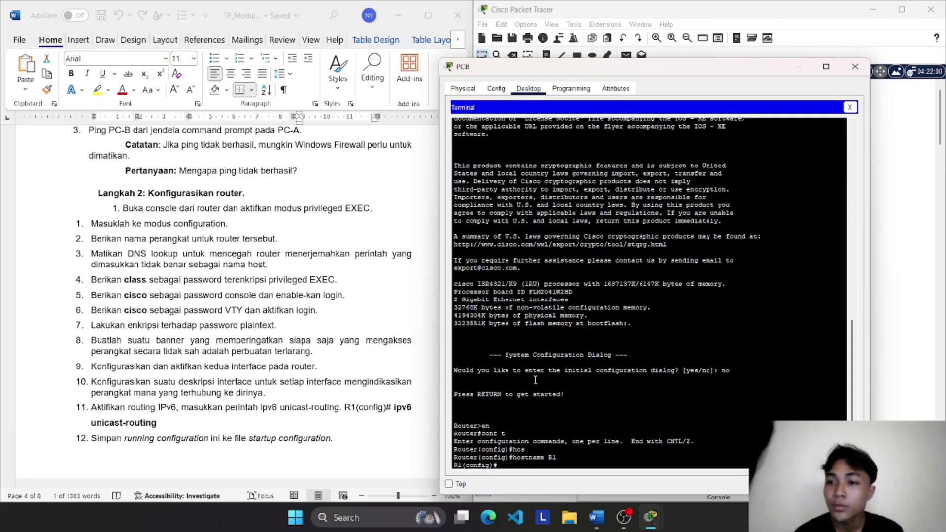
{"action": "type", "text": "NO "}
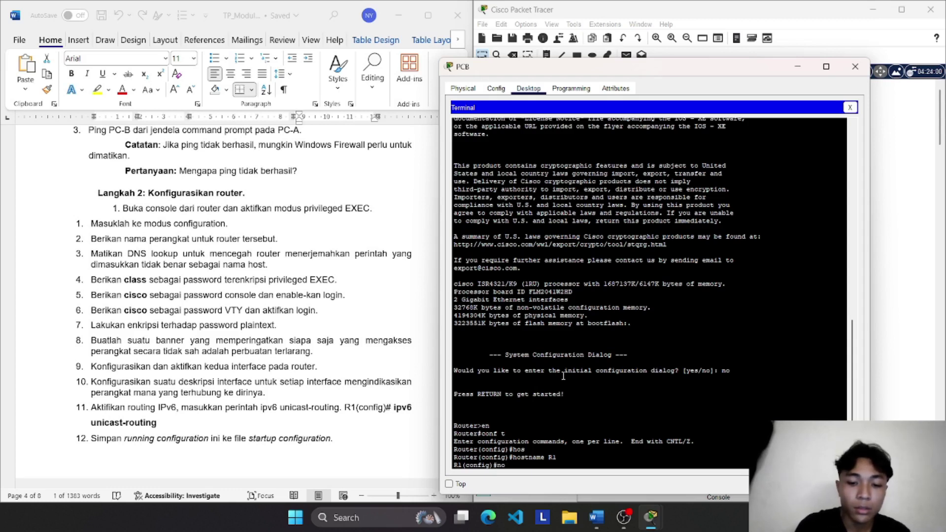
{"action": "type", "text": "up"}
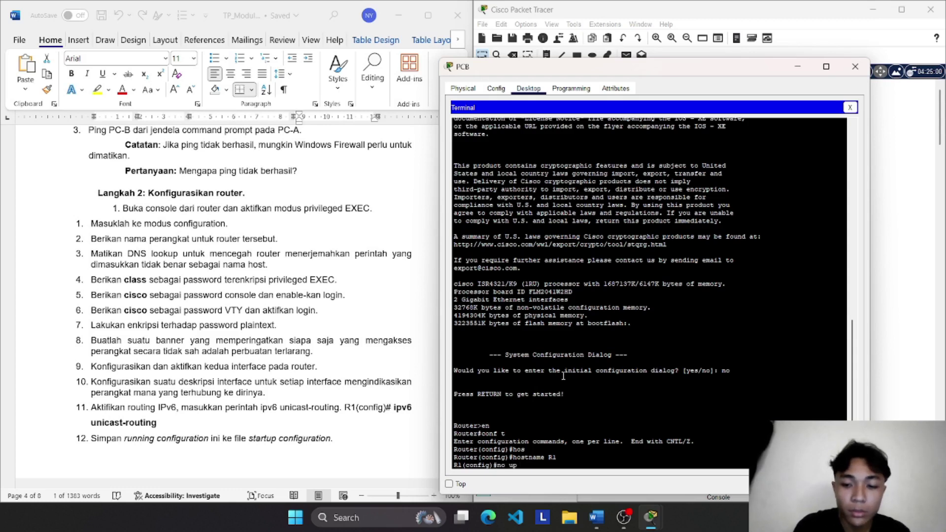
{"action": "key", "text": "BackSpace"}
{"action": "key", "text": "BackSpace"}
{"action": "type", "text": "ip do"}
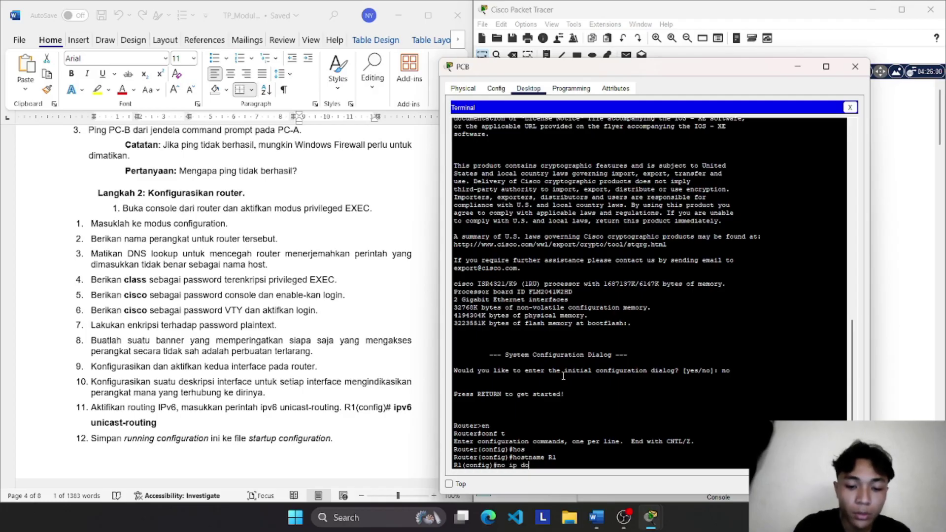
{"action": "type", "text": "main-"}
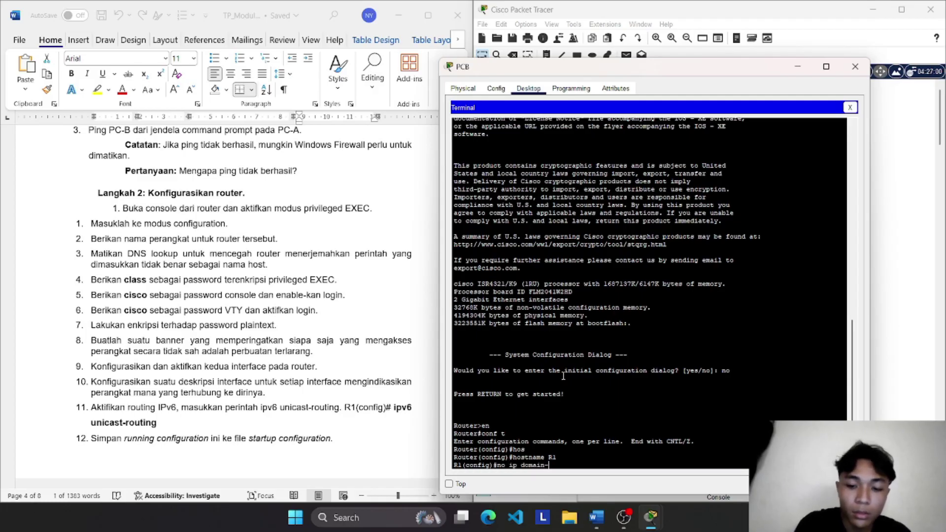
{"action": "type", "text": "lookup"}
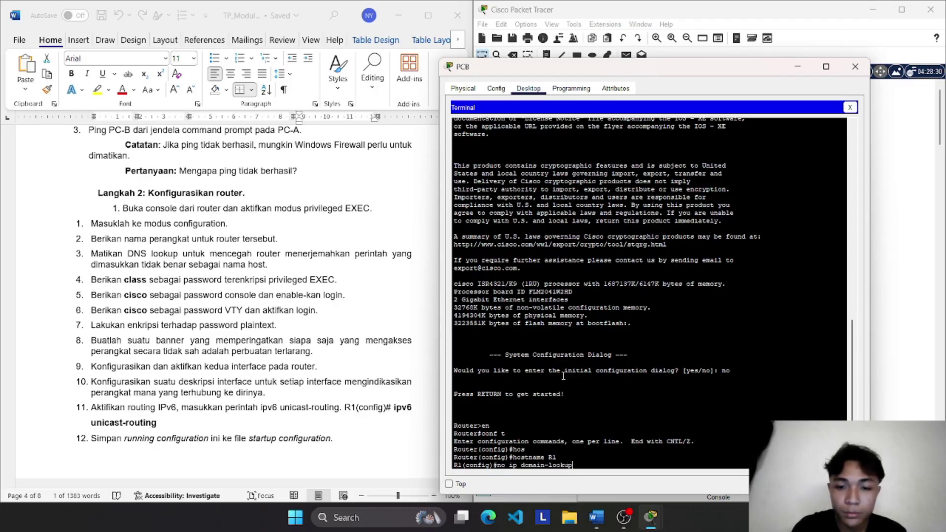
{"action": "key", "text": "Return"}
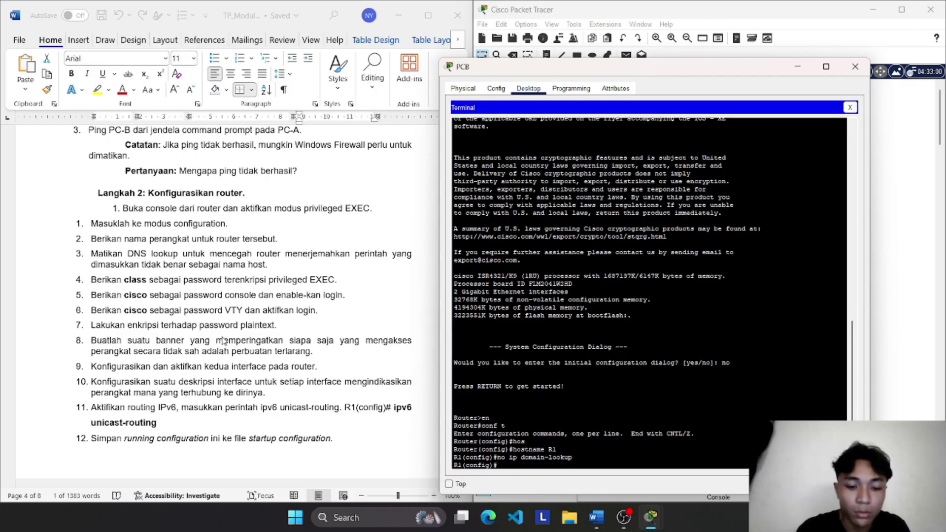
Step: Set an encrypted privileged EXEC password with the enable secret command
{"action": "type", "text": "enab"}
{"action": "key", "text": "Tab"}
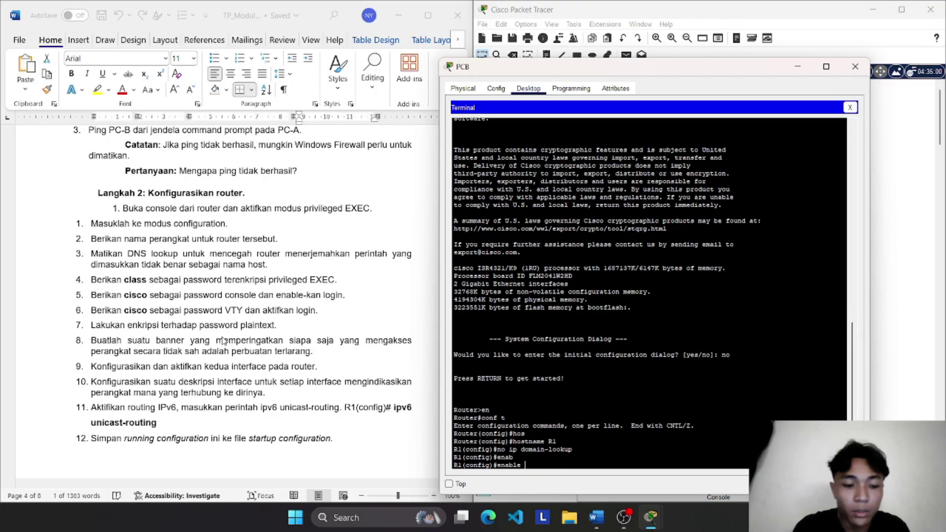
{"action": "type", "text": "sec"}
{"action": "key", "text": "Tab"}
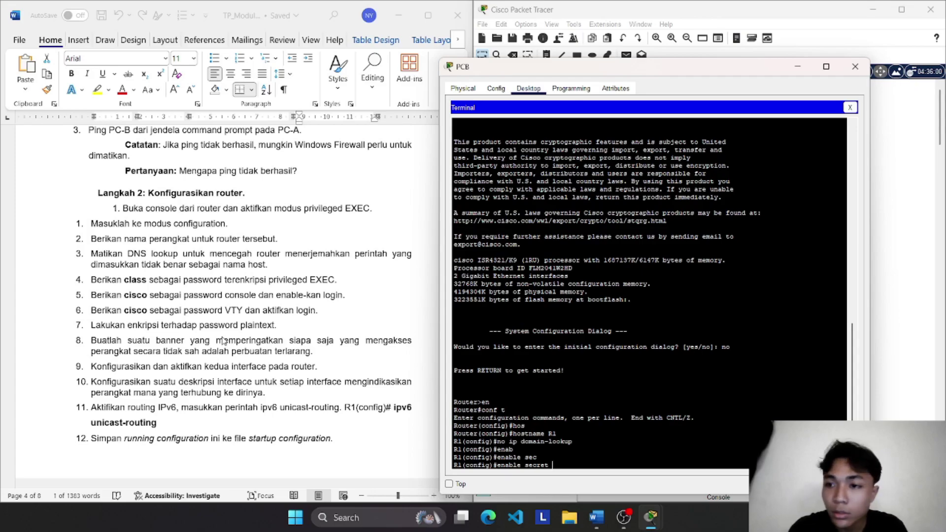
{"action": "type", "text": "cl"}
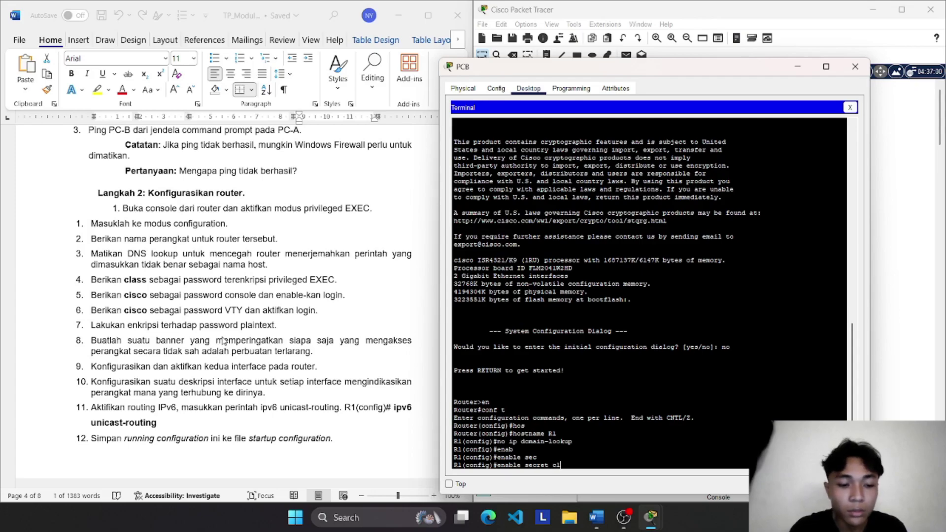
{"action": "type", "text": "a"}
{"action": "key", "text": "Tab"}
{"action": "type", "text": "s"}
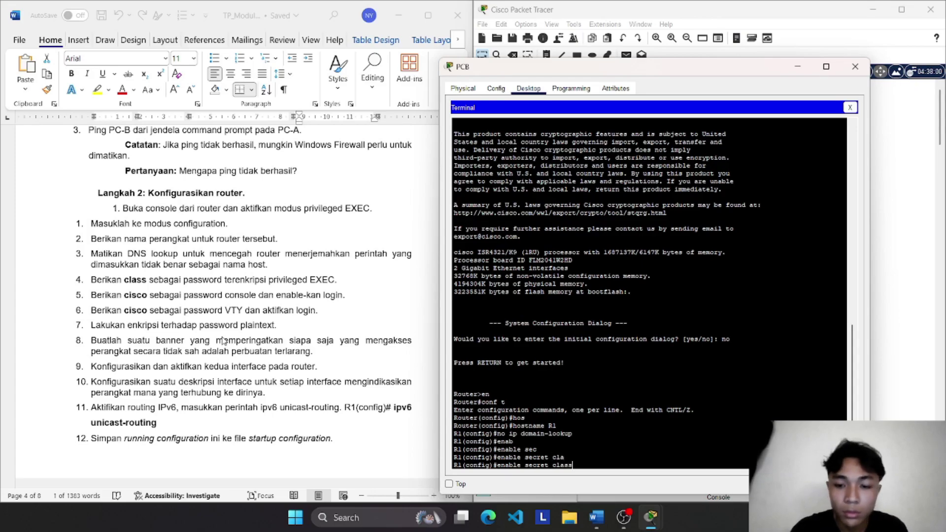
{"action": "type", "text": "s"}
{"action": "key", "text": "Return"}
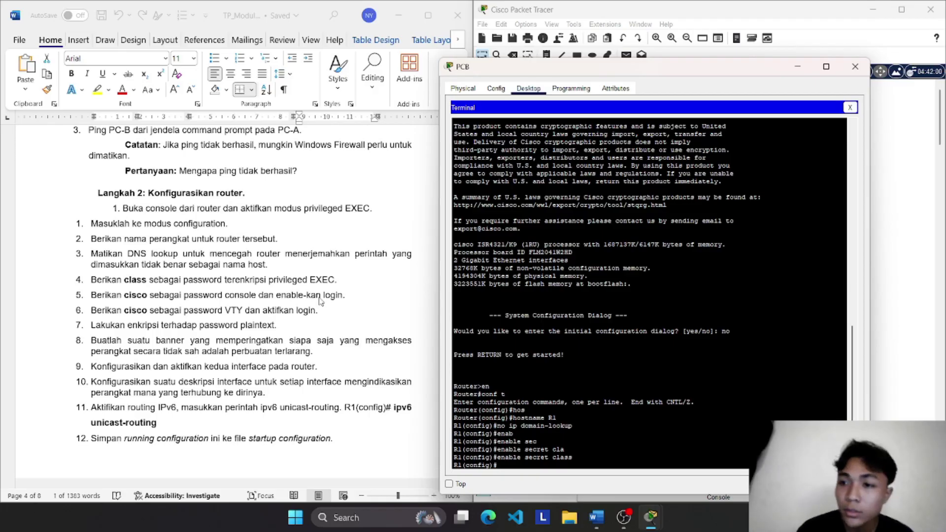
Step: Under line console 0, set the console password, enable login, and exit to global configuration
{"action": "type", "text": "line cons"}
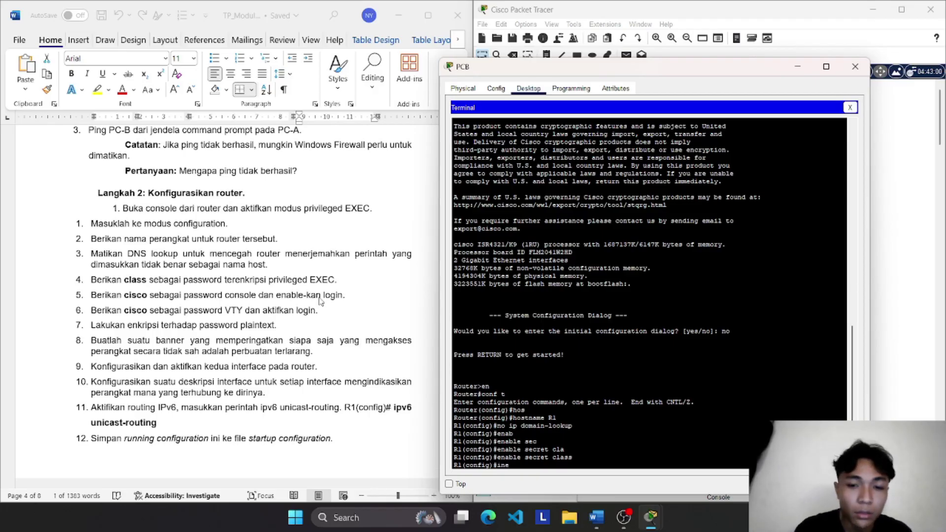
{"action": "key", "text": "Tab"}
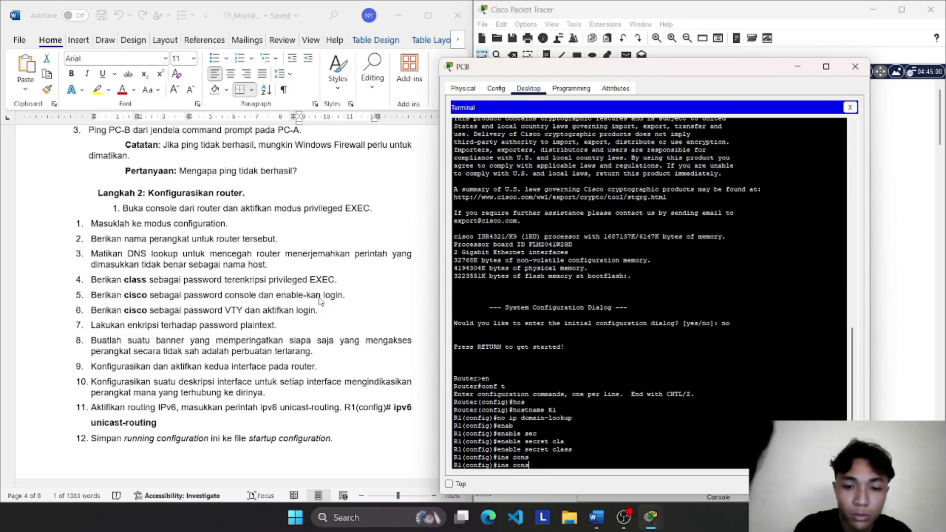
{"action": "type", "text": "ole 0"}
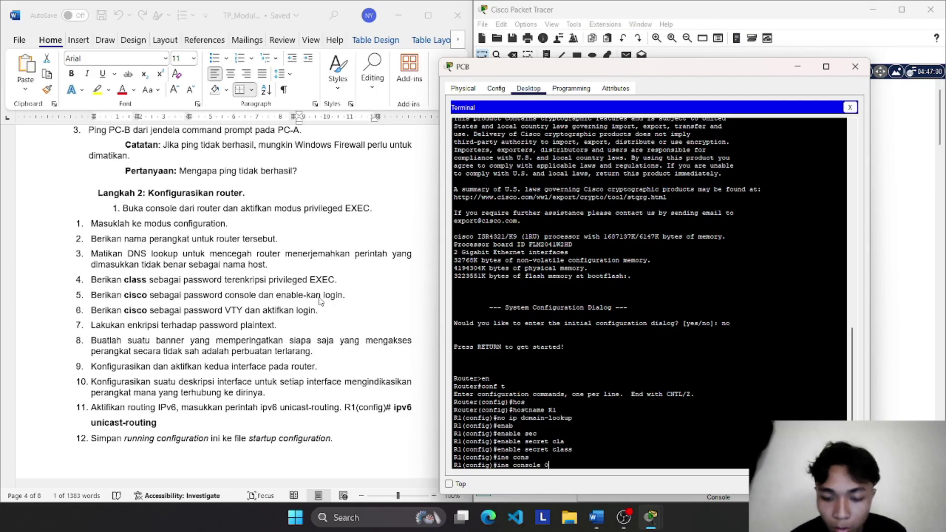
{"action": "key", "text": "Left"}
{"action": "key", "text": "Left"}
{"action": "key", "text": "Left"}
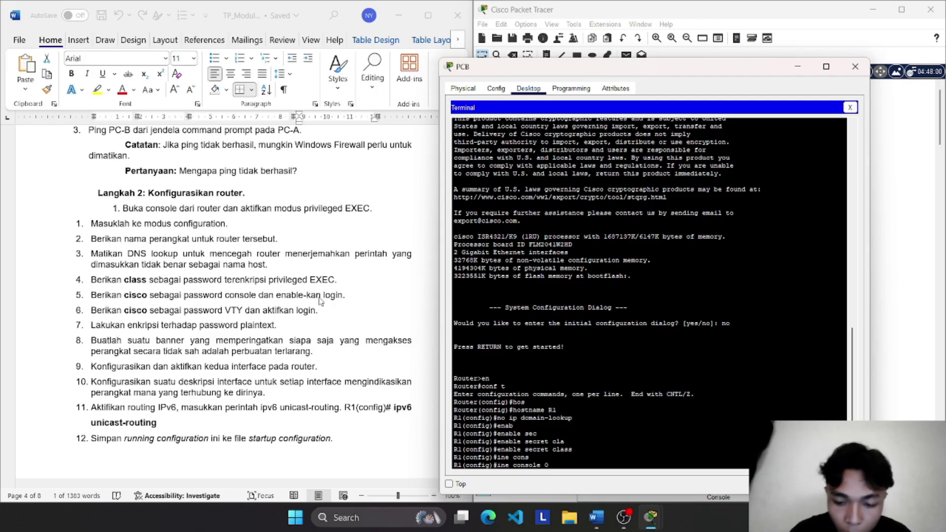
{"action": "type", "text": "l"}
{"action": "key", "text": "Return"}
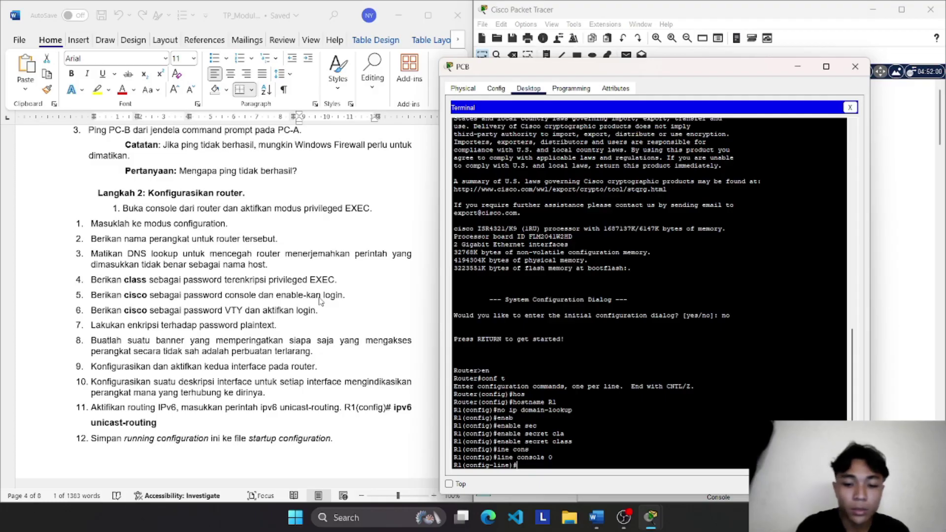
{"action": "type", "text": "passw"}
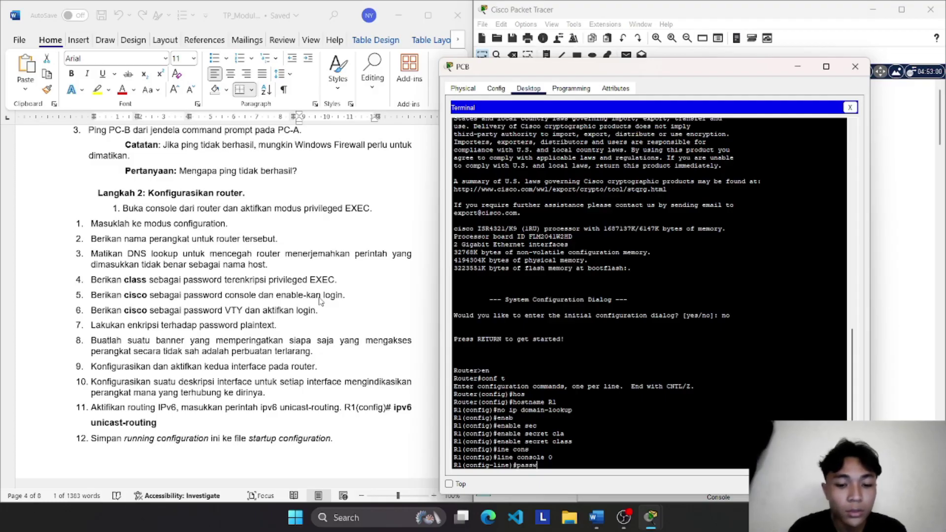
{"action": "type", "text": "ord cisco"}
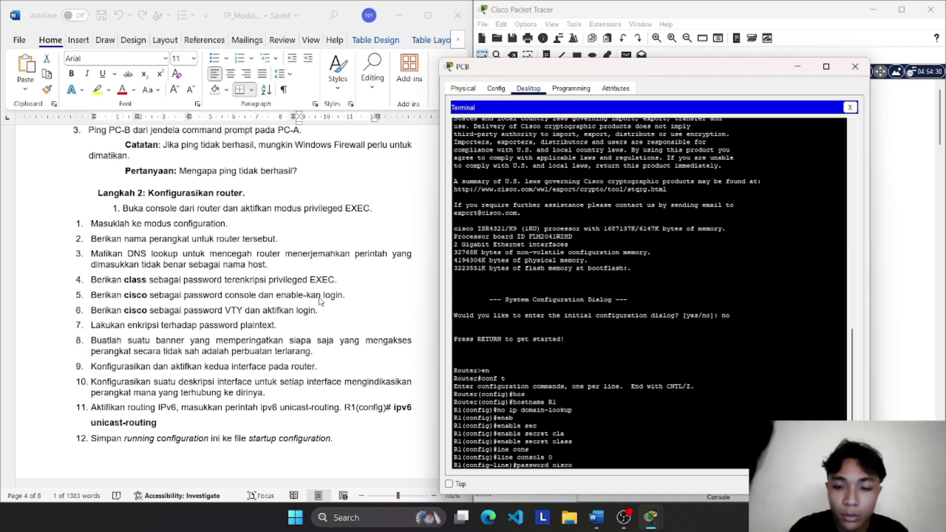
{"action": "key", "text": "Return"}
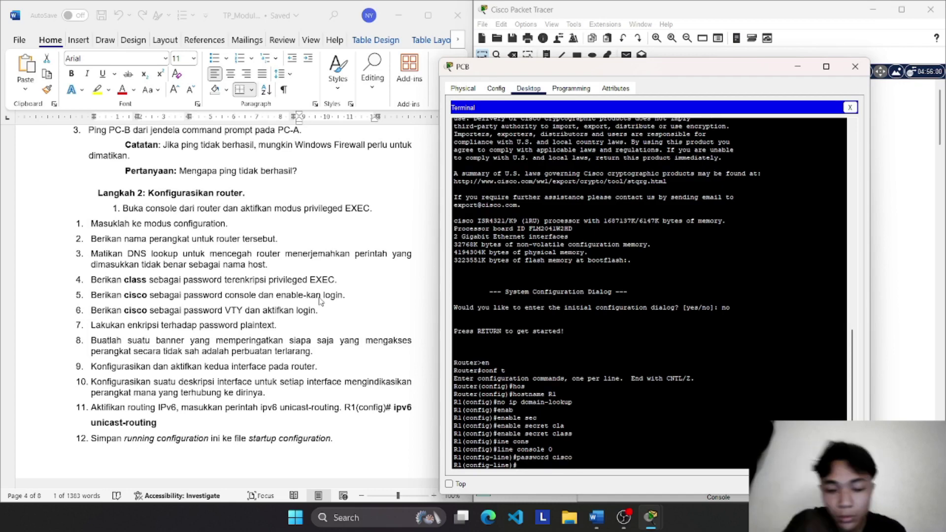
{"action": "type", "text": "login"}
{"action": "key", "text": "Return"}
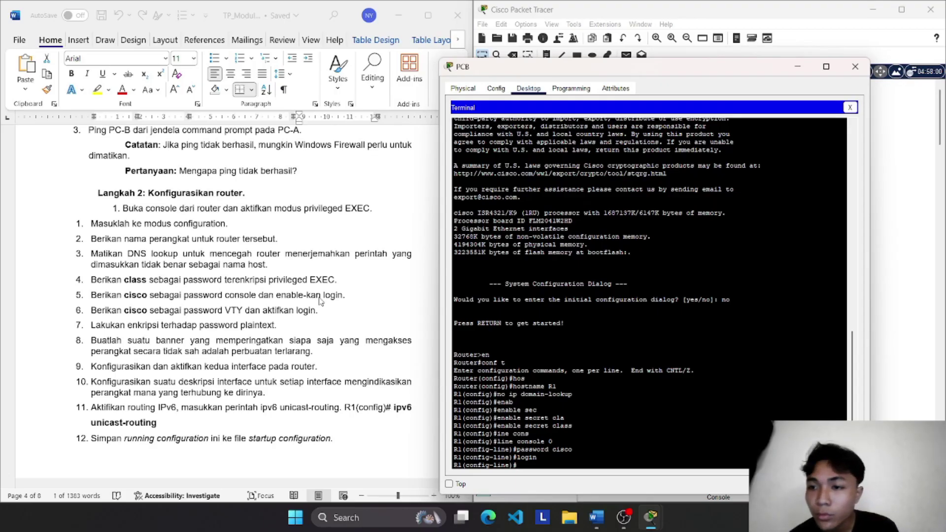
{"action": "type", "text": "exit"}
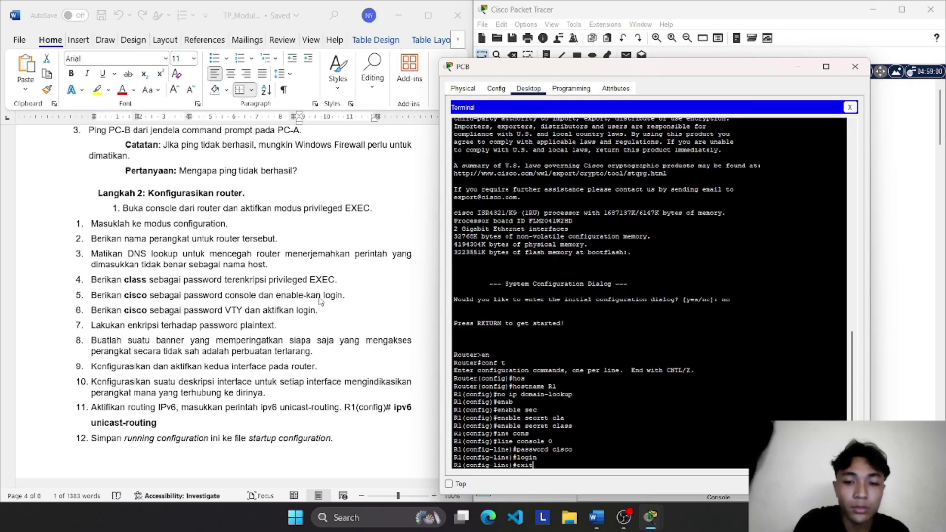
{"action": "key", "text": "Return"}
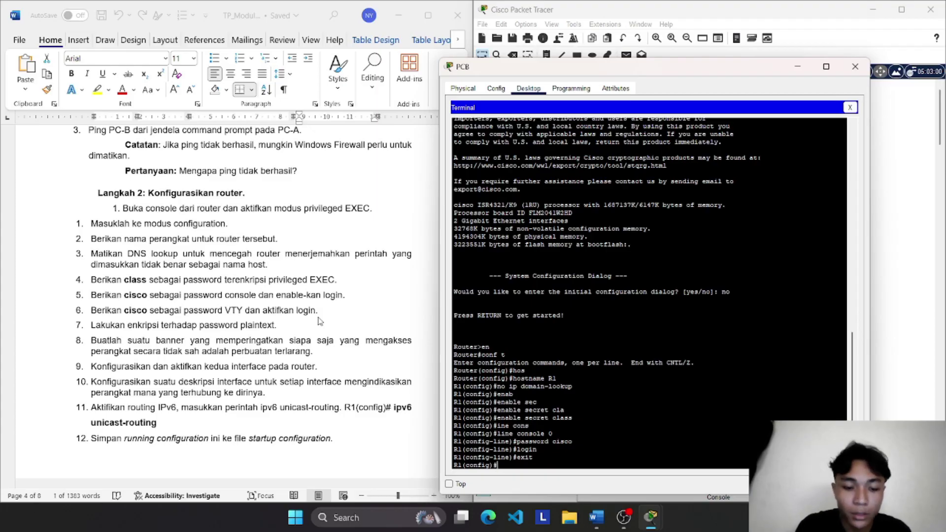
Step: Under line vty 0 4, set the VTY password, enable login, and exit
{"action": "type", "text": "vty"}
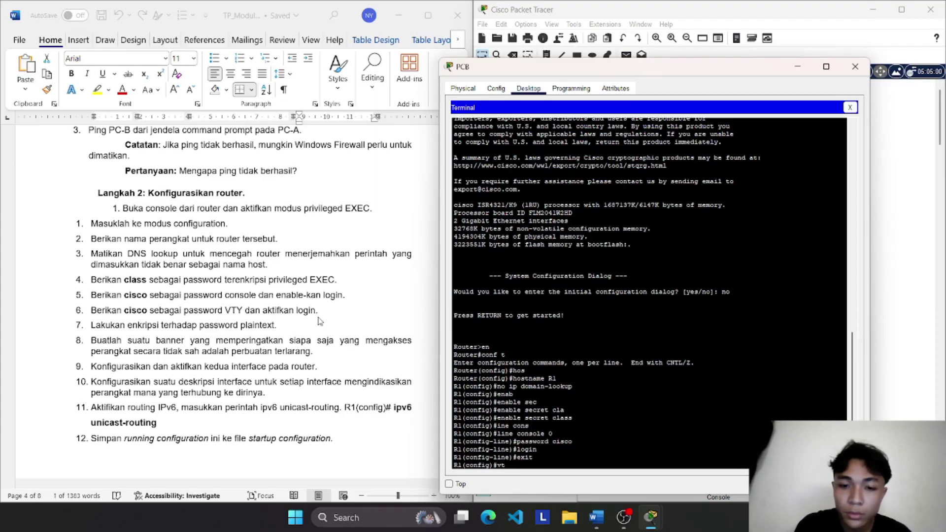
{"action": "key", "text": "BackSpace"}
{"action": "key", "text": "BackSpace"}
{"action": "type", "text": "lin"}
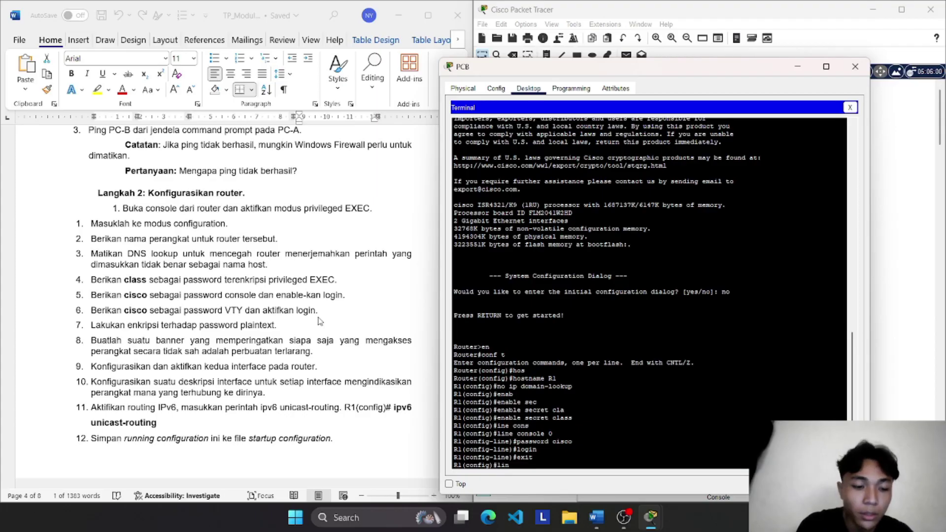
{"action": "type", "text": "e vty"}
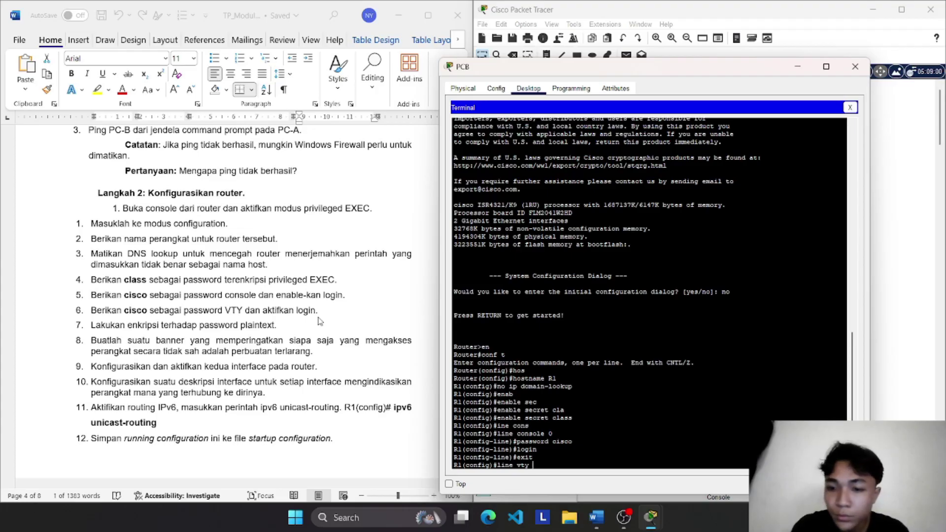
{"action": "type", "text": " 0 4"}
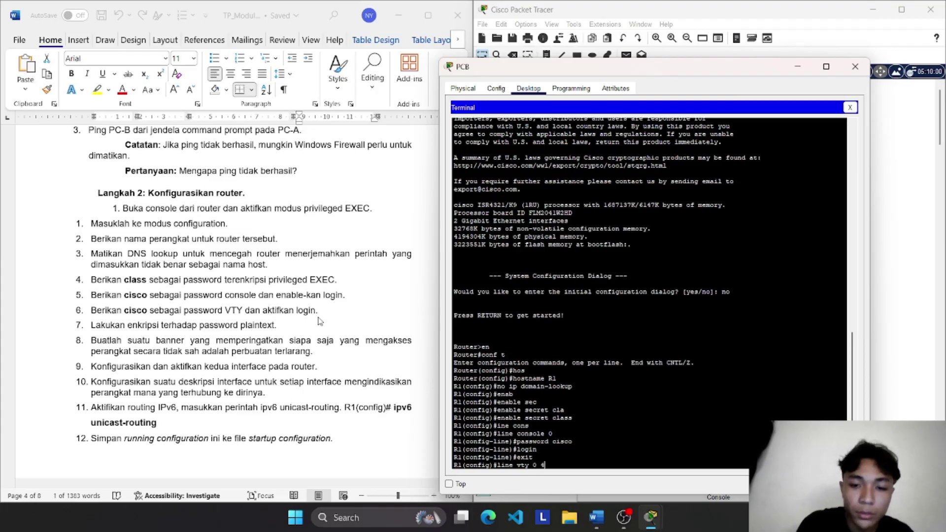
{"action": "key", "text": "Return"}
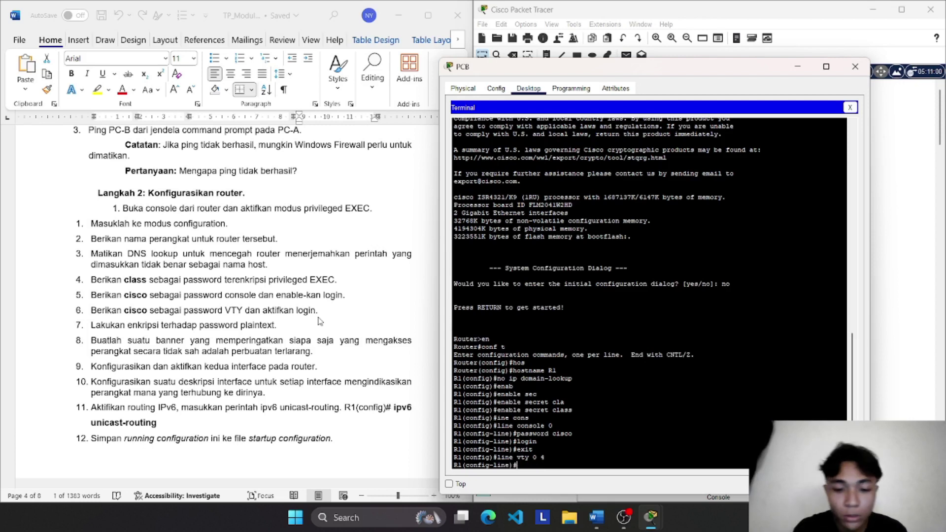
{"action": "type", "text": "passwo"}
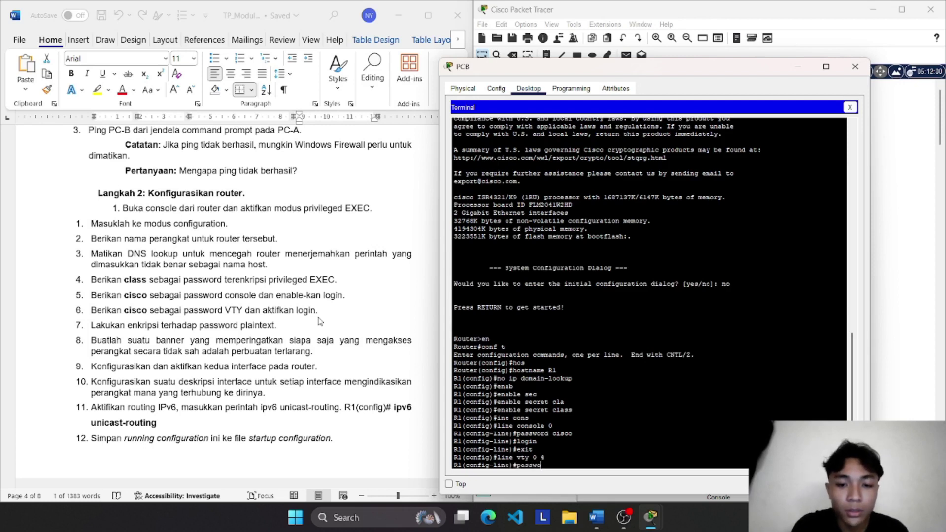
{"action": "type", "text": "rd cisco"}
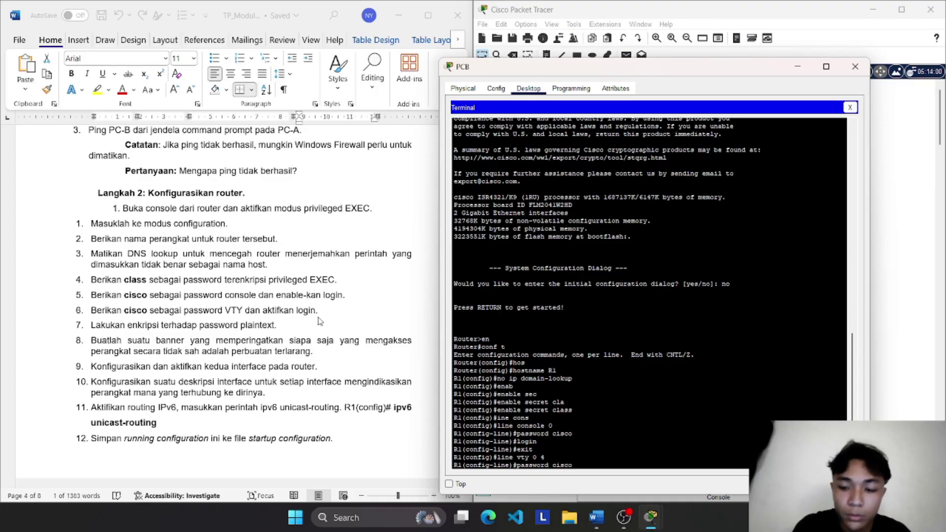
{"action": "key", "text": "Return"}
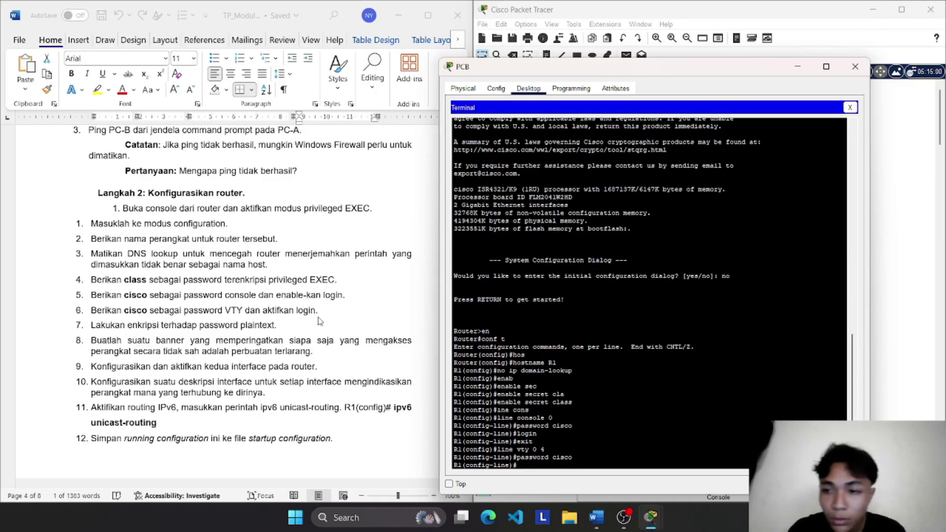
{"action": "type", "text": "login"}
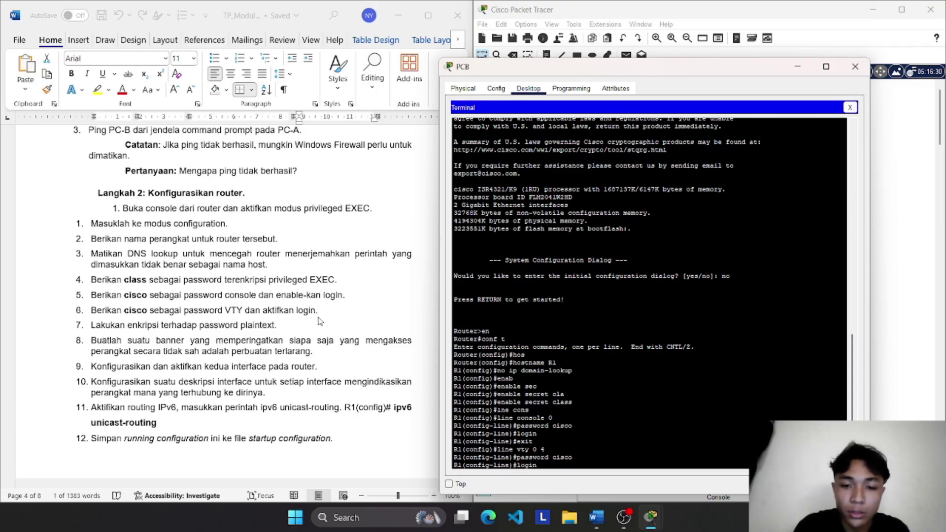
{"action": "key", "text": "Return"}
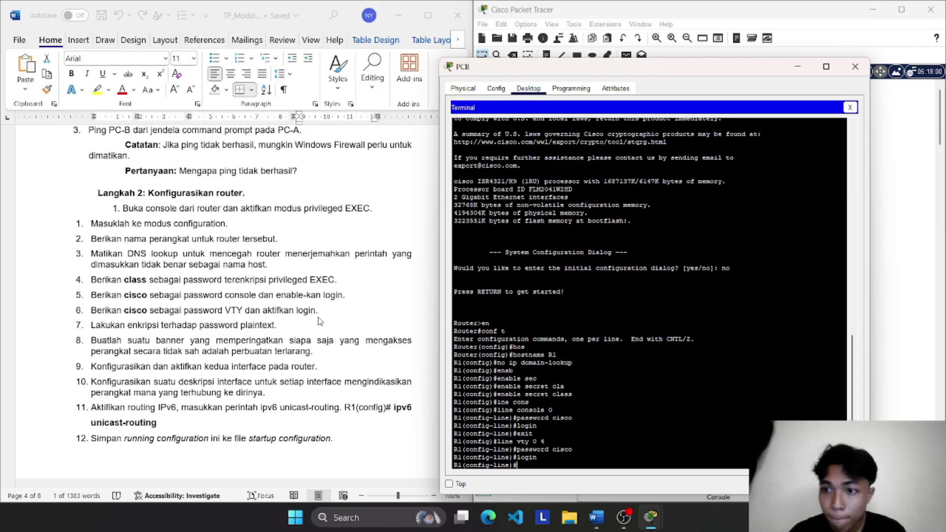
{"action": "type", "text": "exit"}
{"action": "key", "text": "Return"}
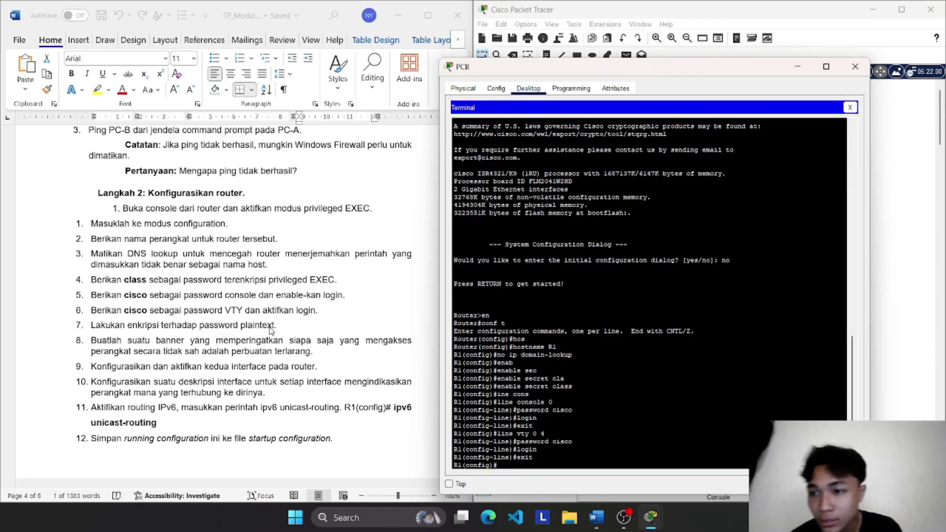
Step: Run 'service password-encryption' on R1 so stored plaintext passwords are encrypted
{"action": "type", "text": "serv"}
{"action": "key", "text": "Tab"}
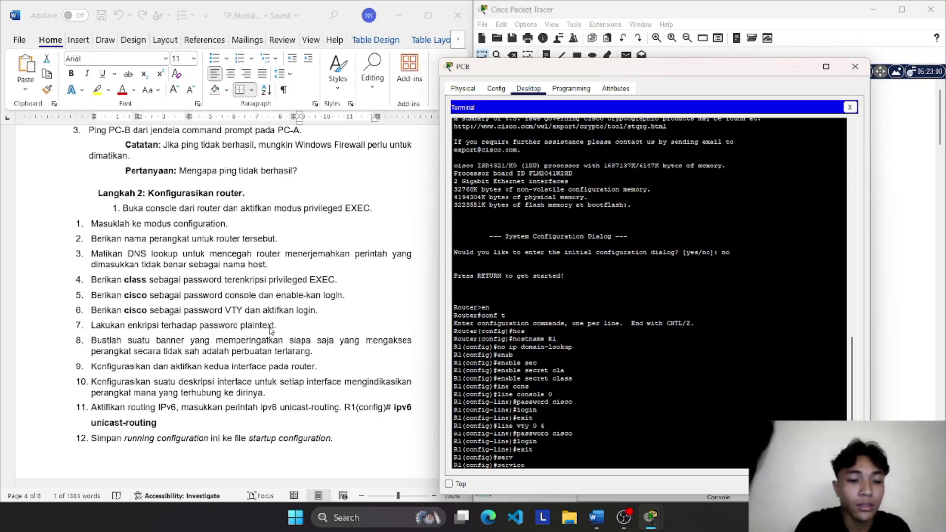
{"action": "type", "text": "password"}
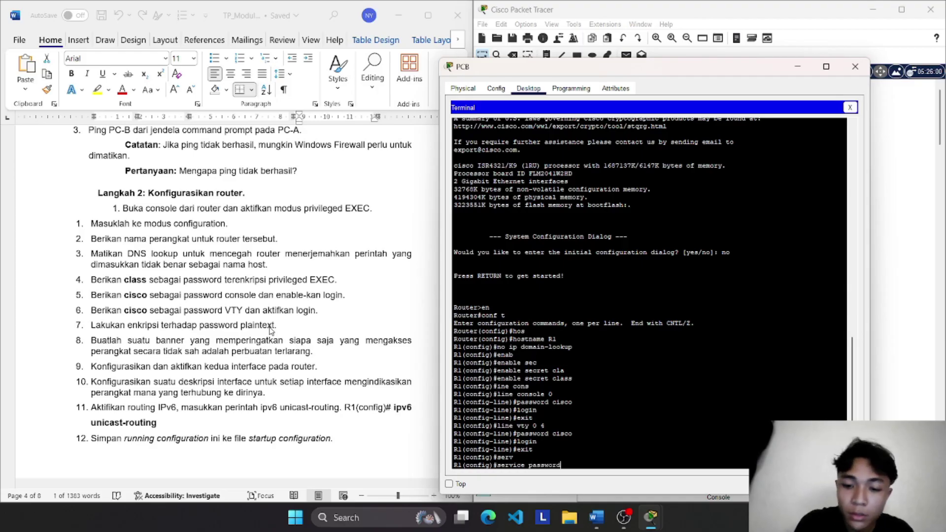
{"action": "type", "text": "-en"}
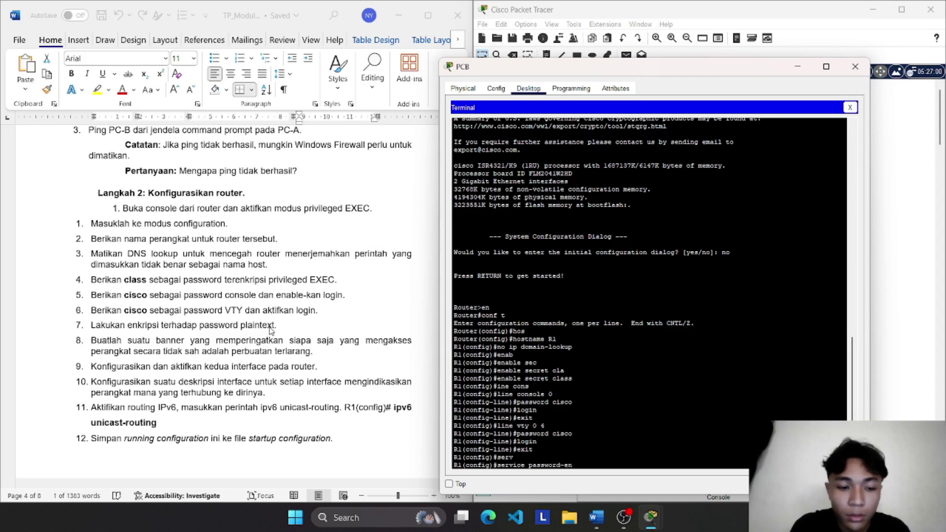
{"action": "key", "text": "Tab"}
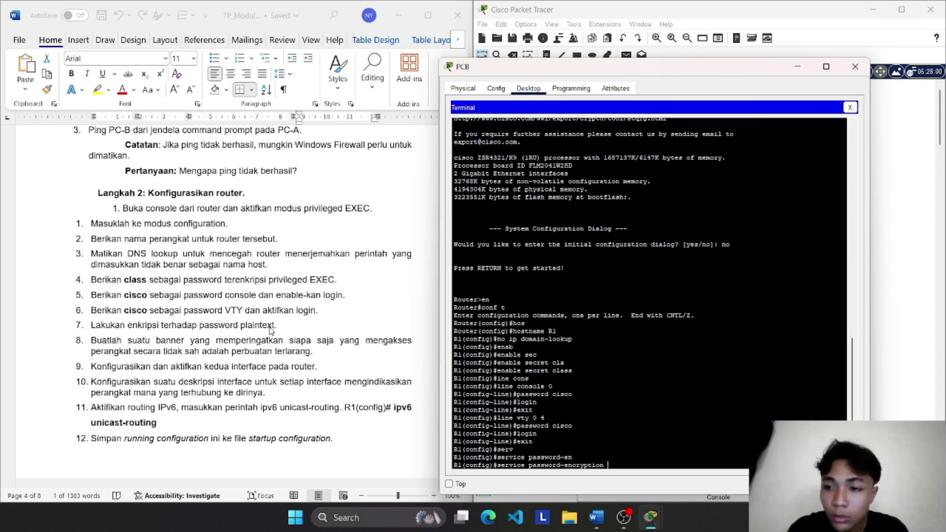
{"action": "key", "text": "Return"}
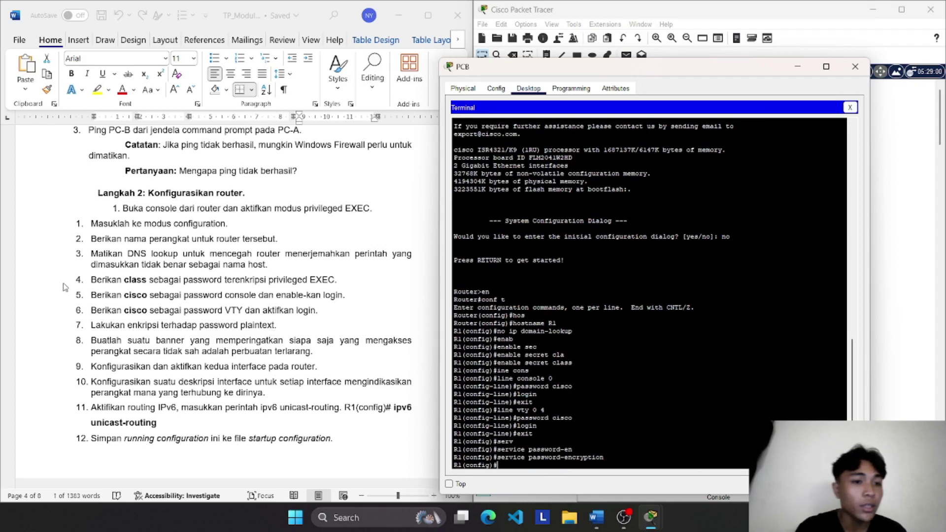
{"action": "scroll", "coordinate": [155, 382], "scroll_direction": "down", "scroll_amount": 1}
{"action": "scroll", "coordinate": [156, 382], "scroll_direction": "down", "scroll_amount": 1}
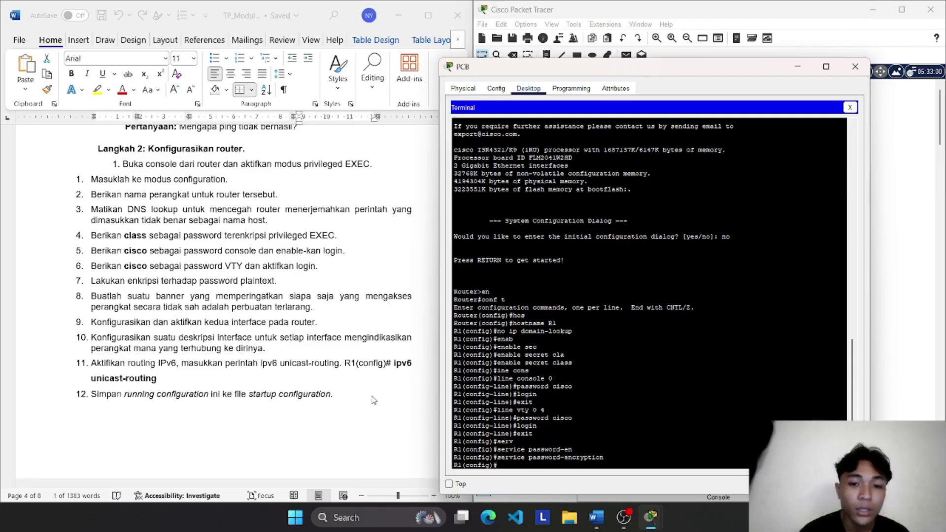
Step: Set the MOTD banner to 'dilarang mengakses sembarangan' using # as delimiter
{"action": "type", "text": "ba"}
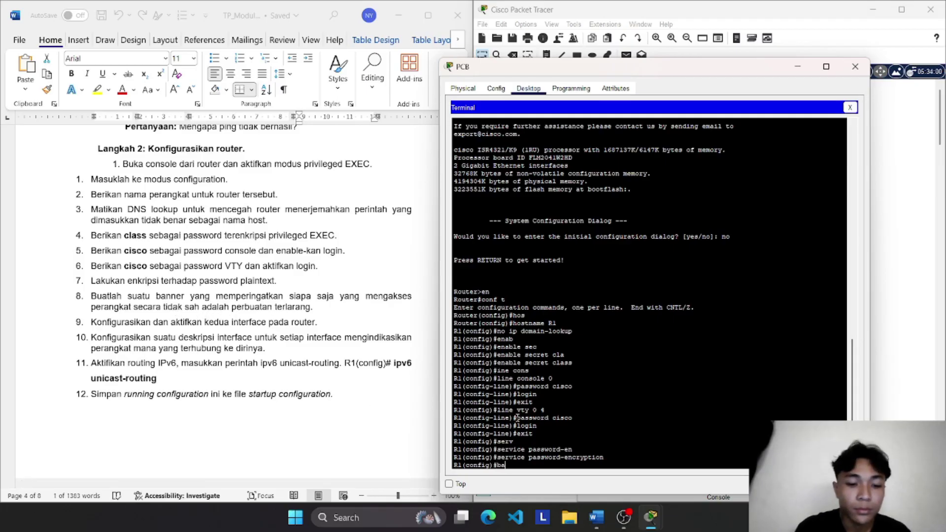
{"action": "type", "text": "nner"}
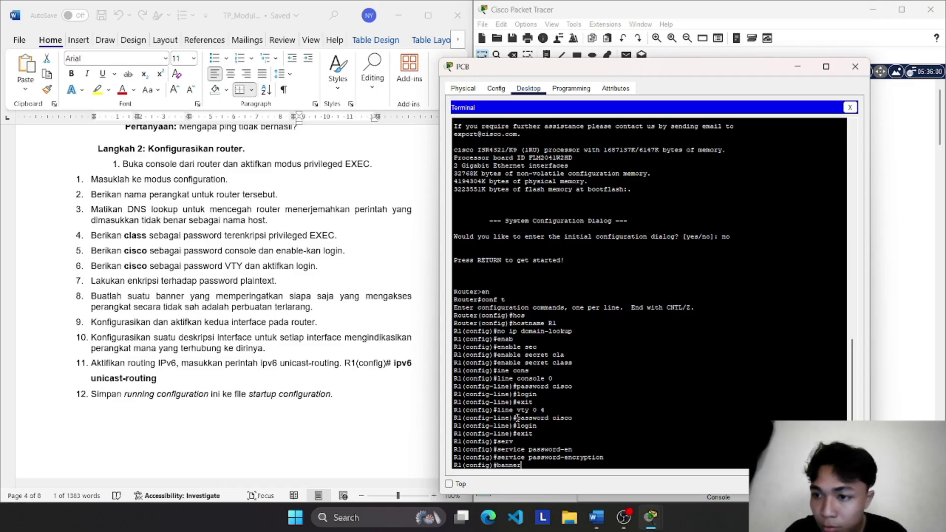
{"action": "type", "text": " m"}
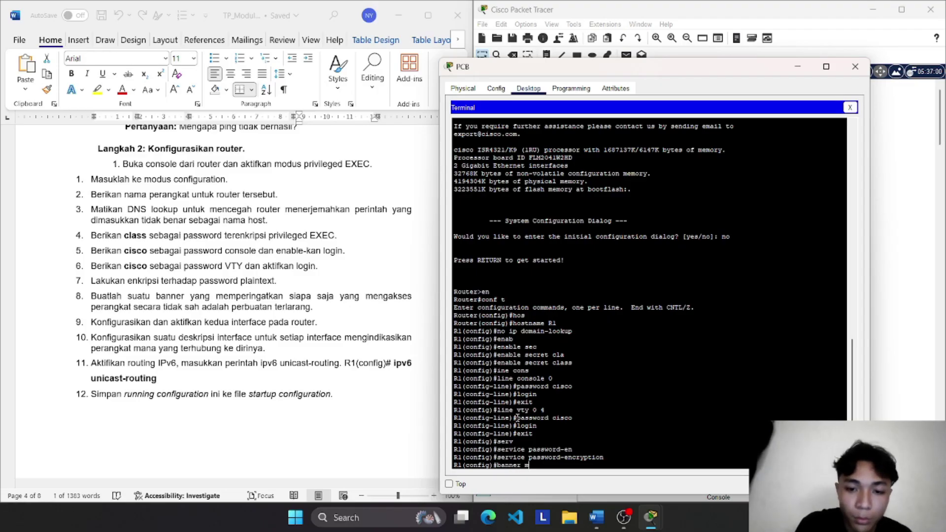
{"action": "type", "text": "otd"}
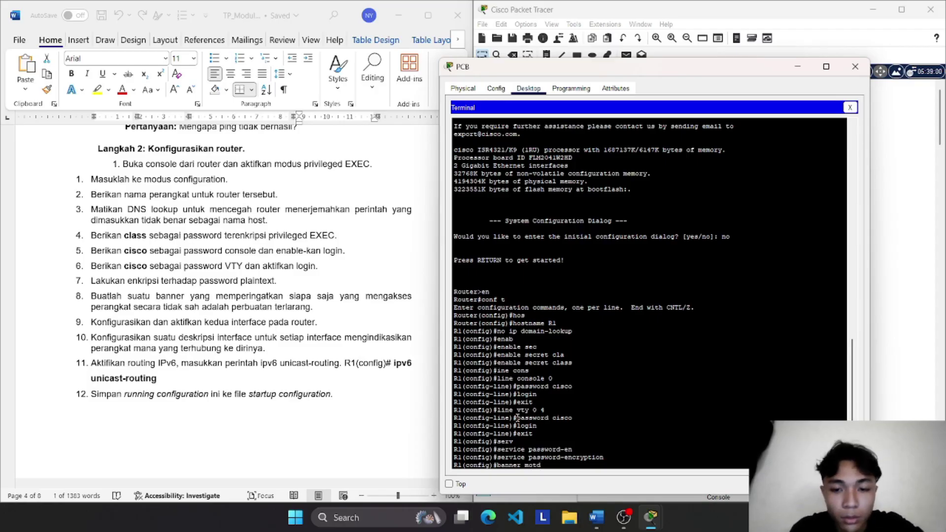
{"action": "type", "text": " #"}
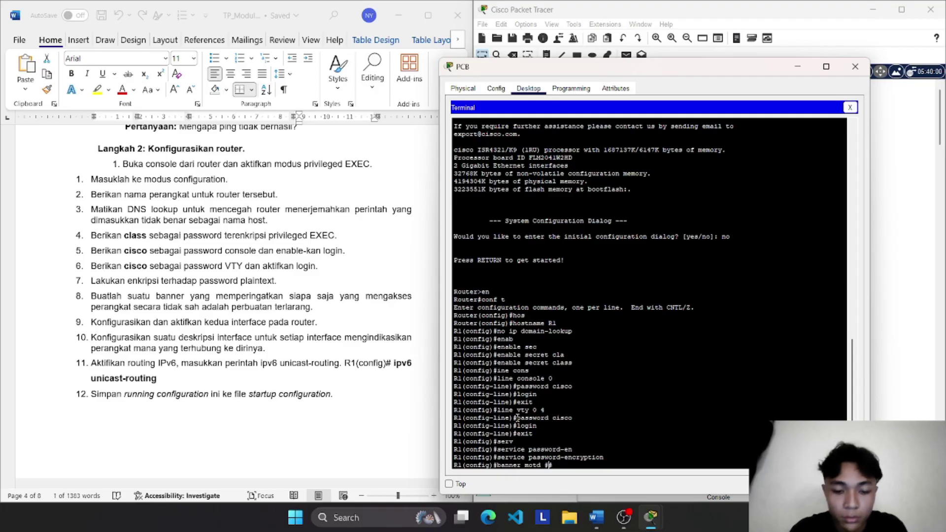
{"action": "type", "text": "dilar"}
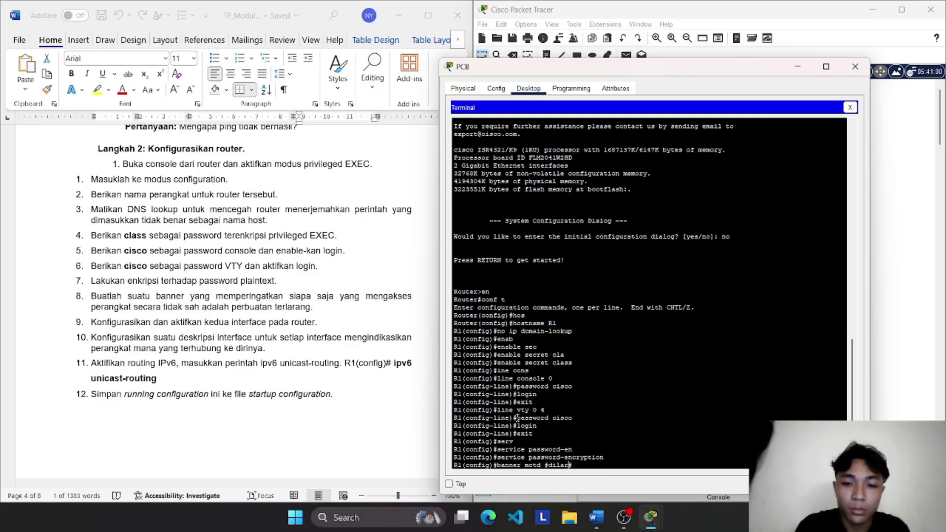
{"action": "type", "text": "ang men"}
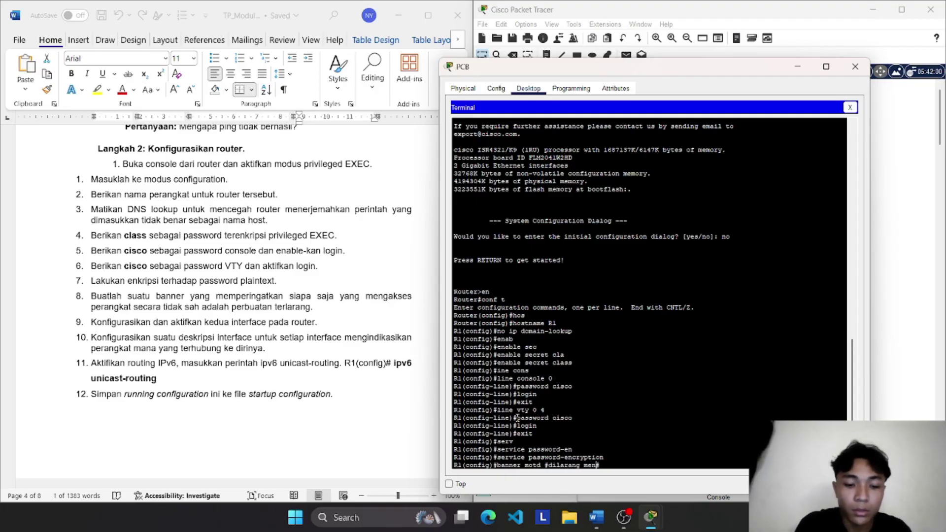
{"action": "type", "text": "gakses sembaran"}
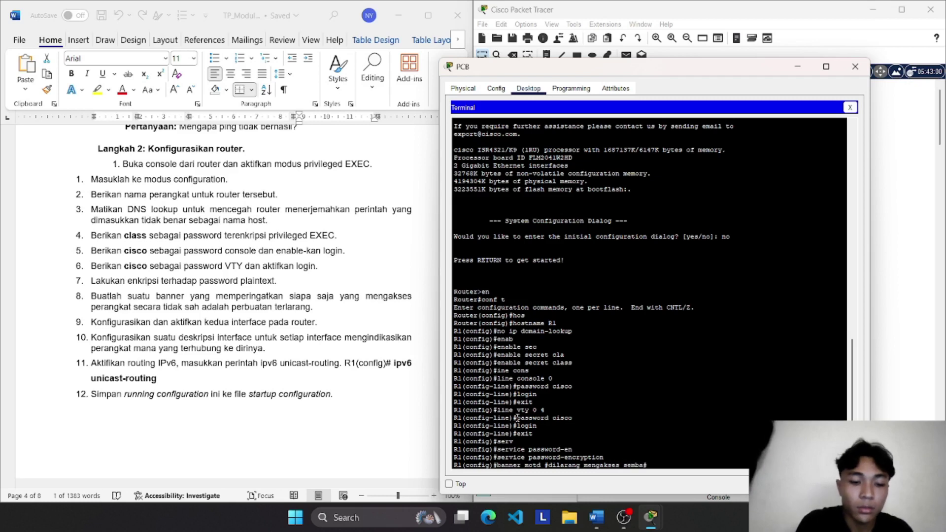
{"action": "type", "text": "gan#"}
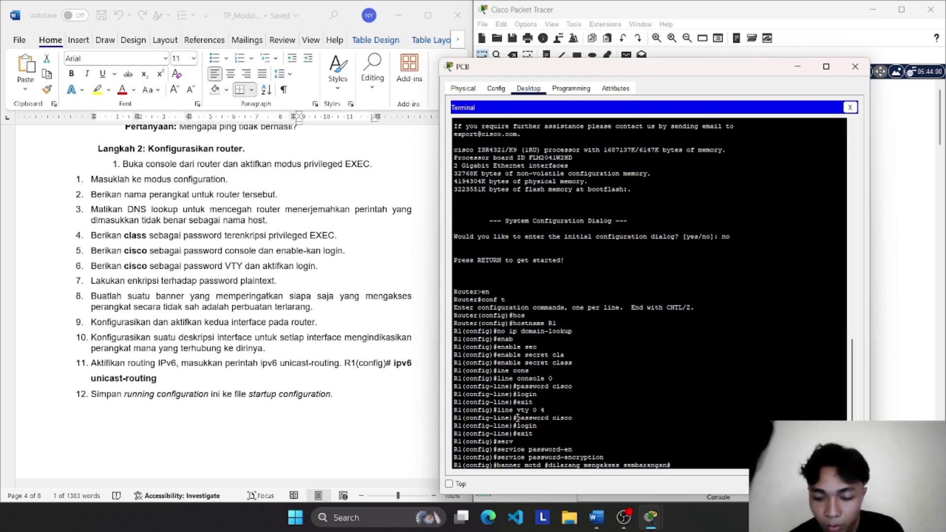
{"action": "key", "text": "Return"}
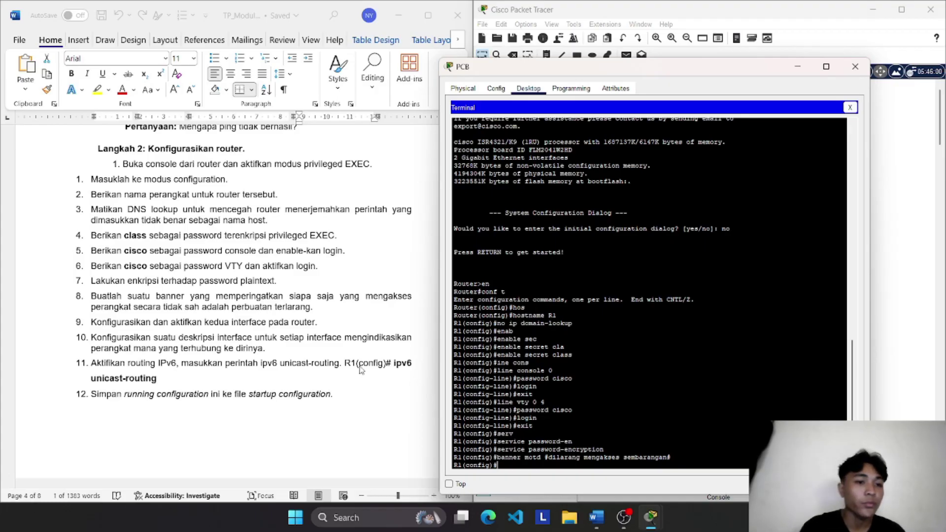
{"action": "scroll", "coordinate": [260, 345], "scroll_direction": "down", "scroll_amount": 2}
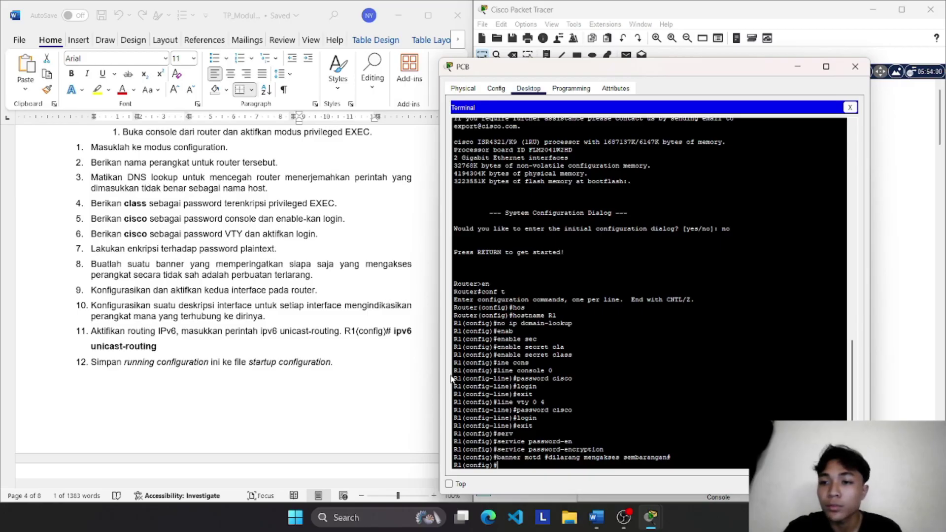
Step: Enter interface g0/0/0 configuration and start the 'ip address' command
{"action": "type", "text": "in"}
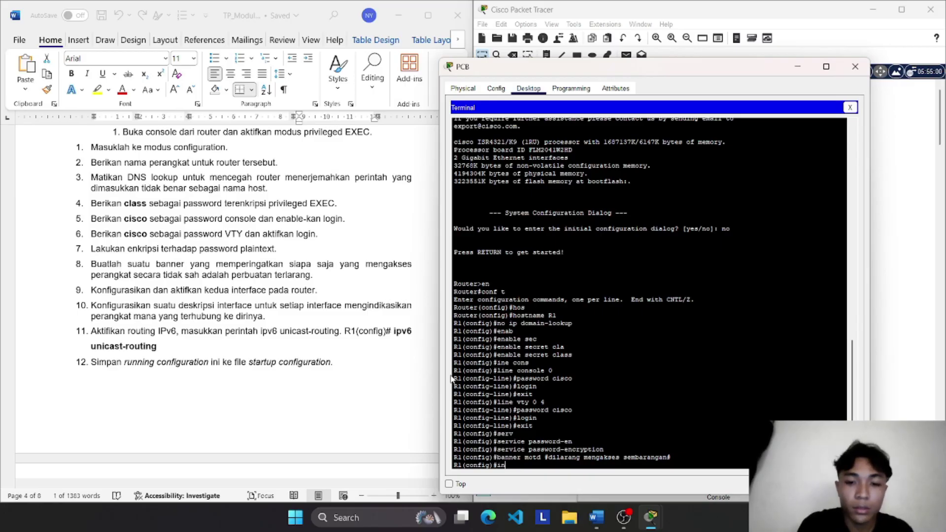
{"action": "type", "text": "ter"}
{"action": "key", "text": "Tab"}
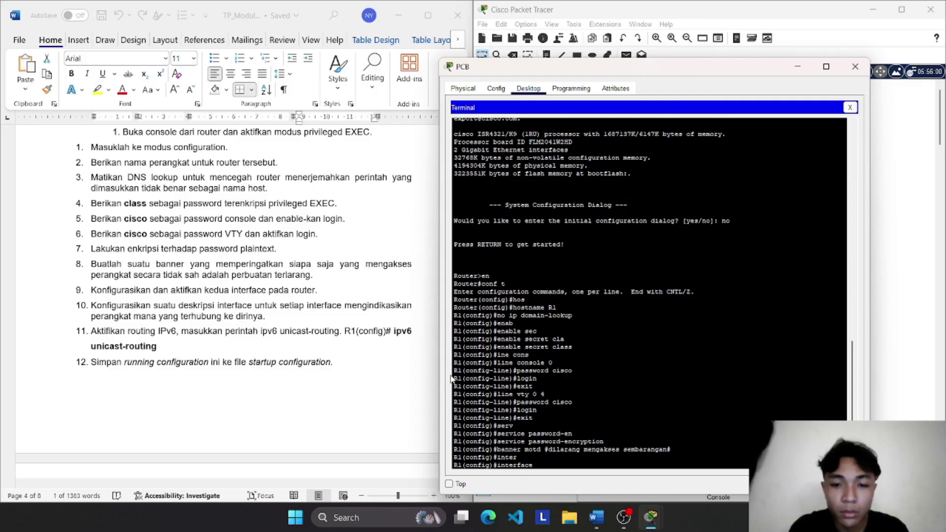
{"action": "type", "text": "g"}
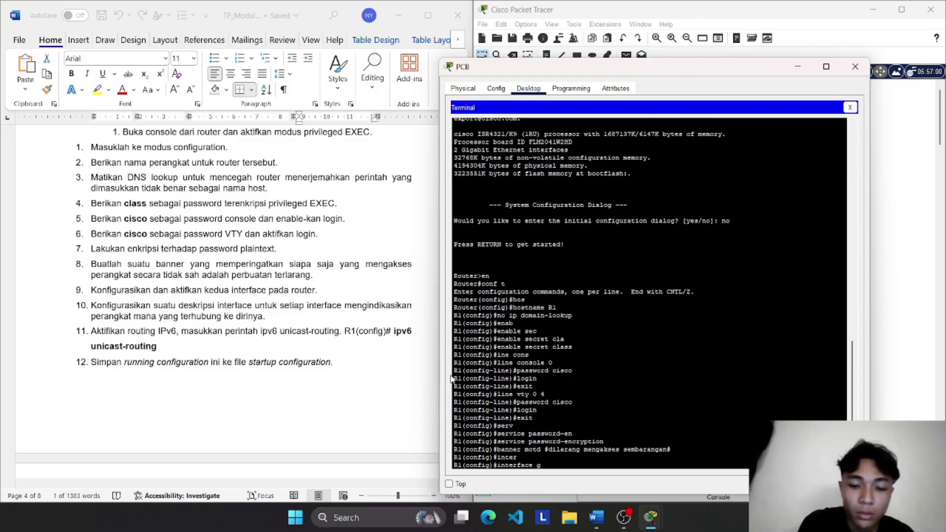
{"action": "type", "text": "o"}
{"action": "type", "text": "0/0/"}
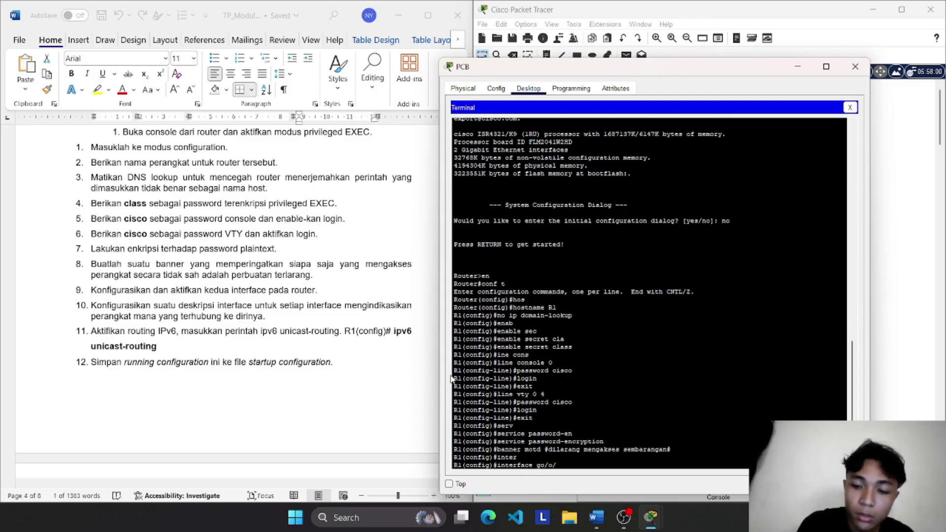
{"action": "key", "text": "BackSpace"}
{"action": "key", "text": "BackSpace"}
{"action": "key", "text": "BackSpace"}
{"action": "key", "text": "BackSpace"}
{"action": "type", "text": "0/"}
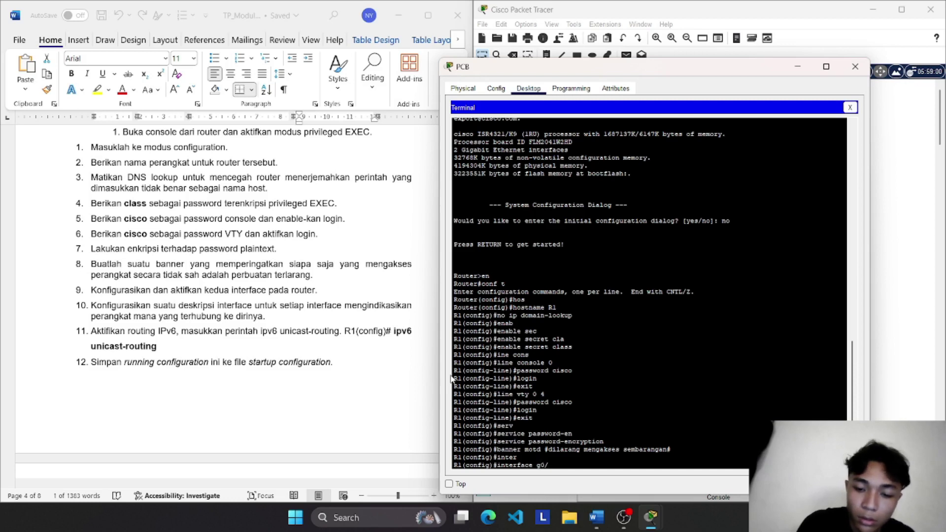
{"action": "type", "text": "0/0"}
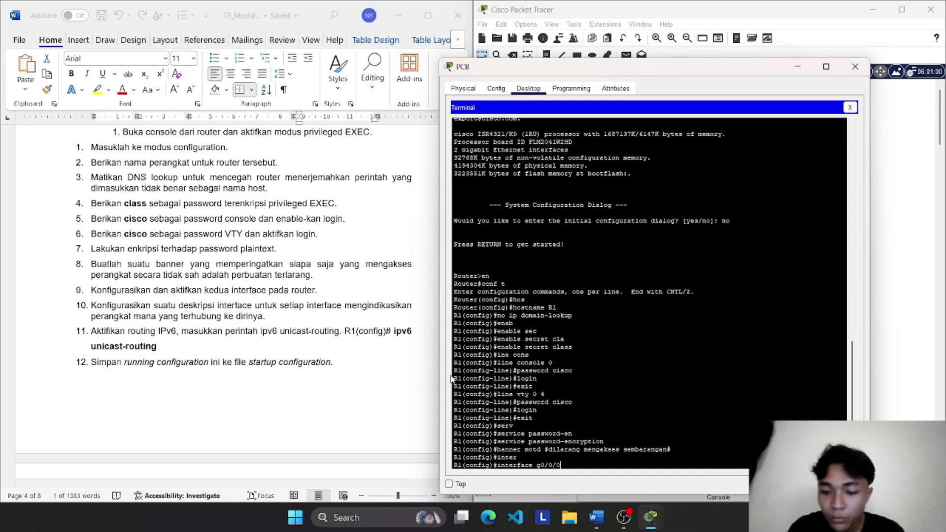
{"action": "key", "text": "Return"}
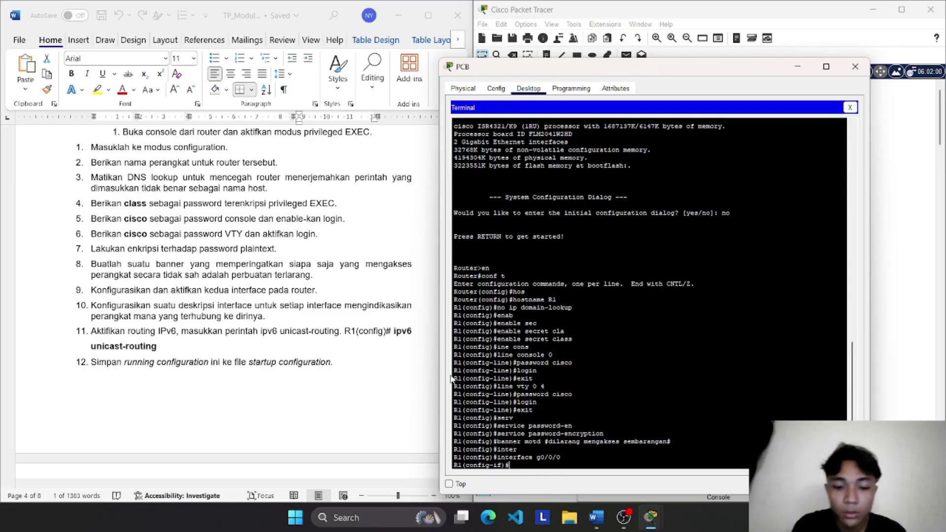
{"action": "type", "text": "ip add"}
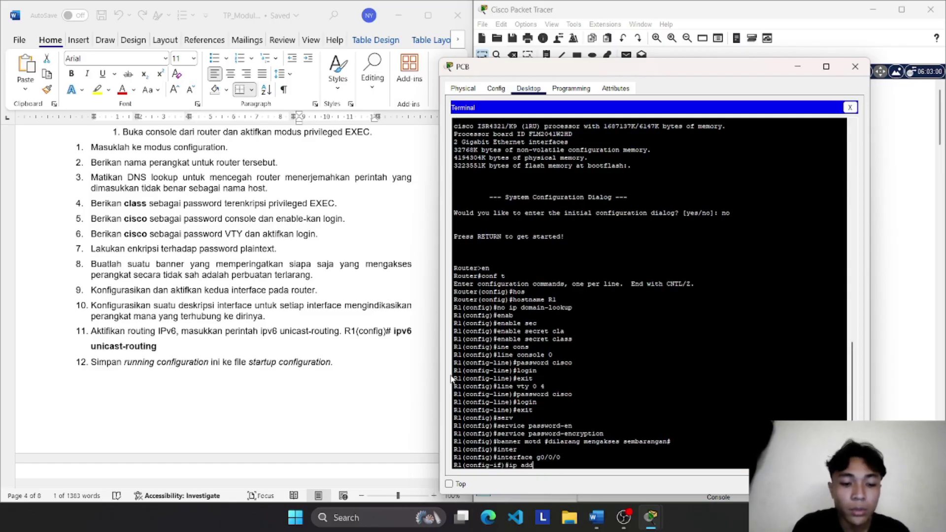
{"action": "type", "text": "ress"}
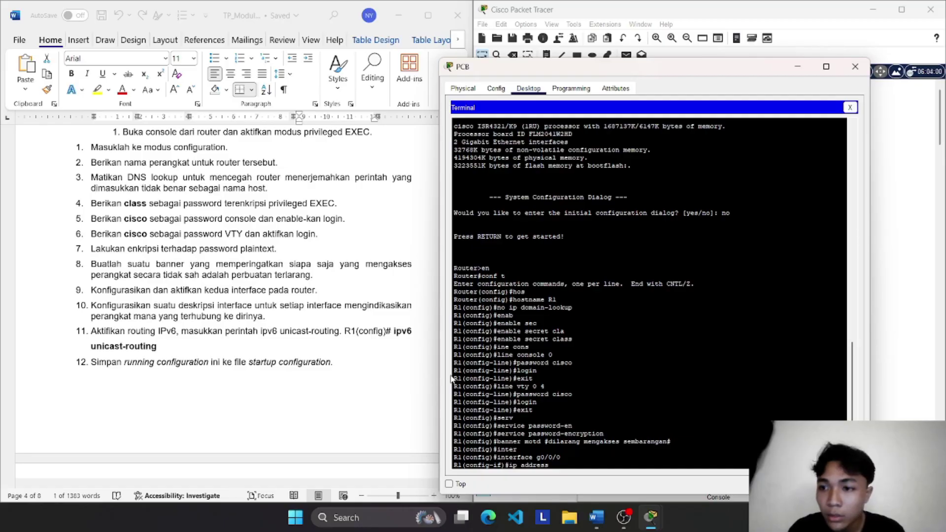
{"action": "scroll", "coordinate": [417, 323], "scroll_direction": "up", "scroll_amount": 10}
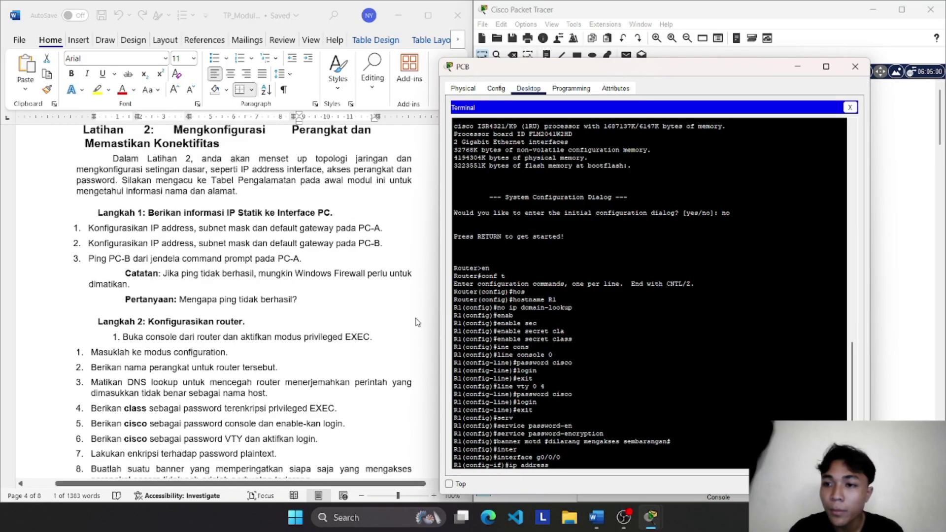
Step: Paste 192.168.0.1 from the lab table and apply it with mask 255.255.255.0, fixing the mask typo
{"action": "scroll", "coordinate": [417, 322], "scroll_direction": "up", "scroll_amount": 15}
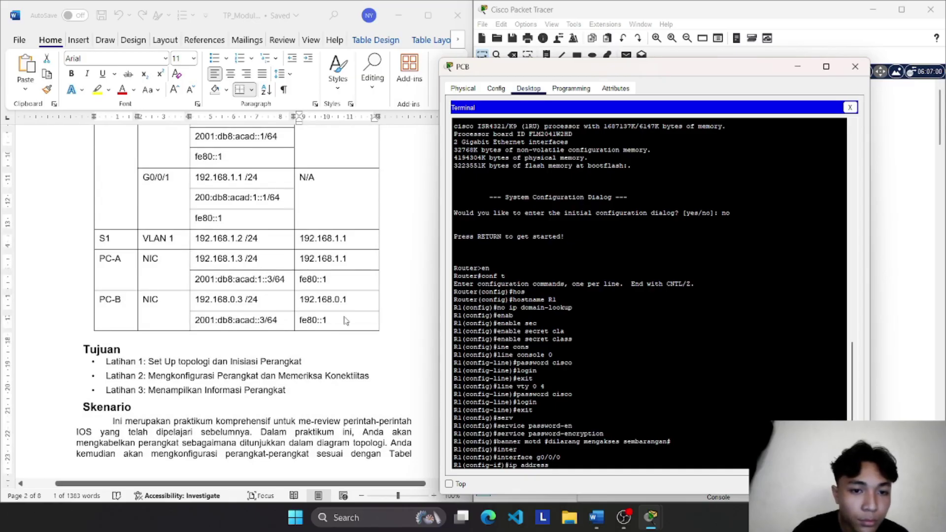
{"action": "left_click", "coordinate": [358, 299]}
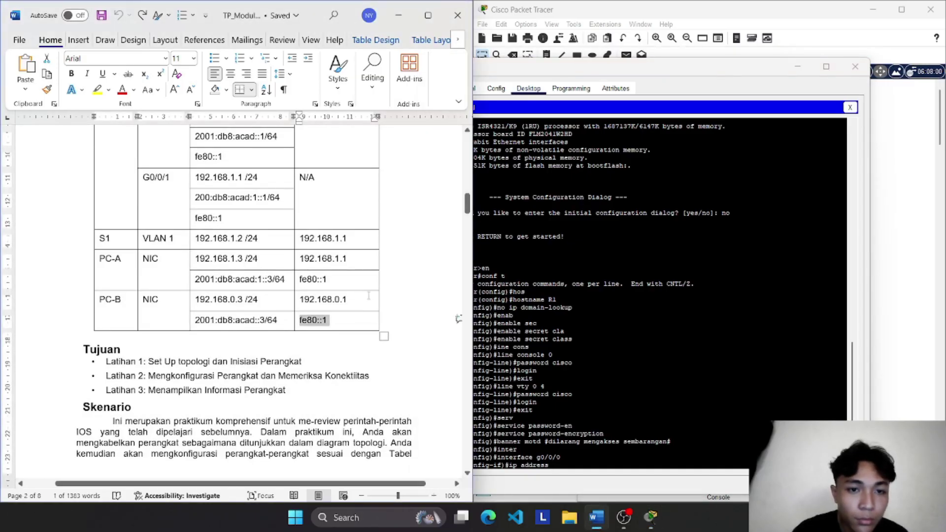
{"action": "left_click_drag", "start_coordinate": [349, 299], "coordinate": [305, 301]}
{"action": "key", "text": "ctrl+c"}
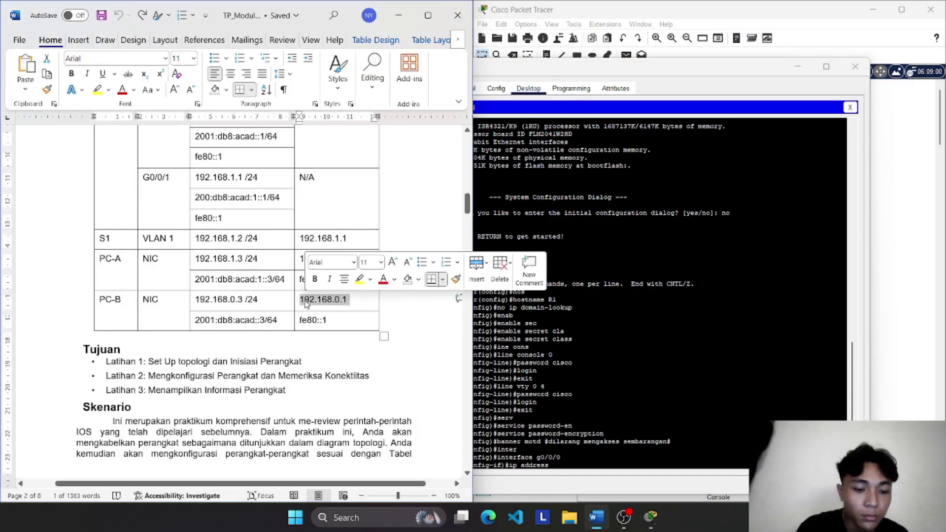
{"action": "left_click", "coordinate": [560, 465]}
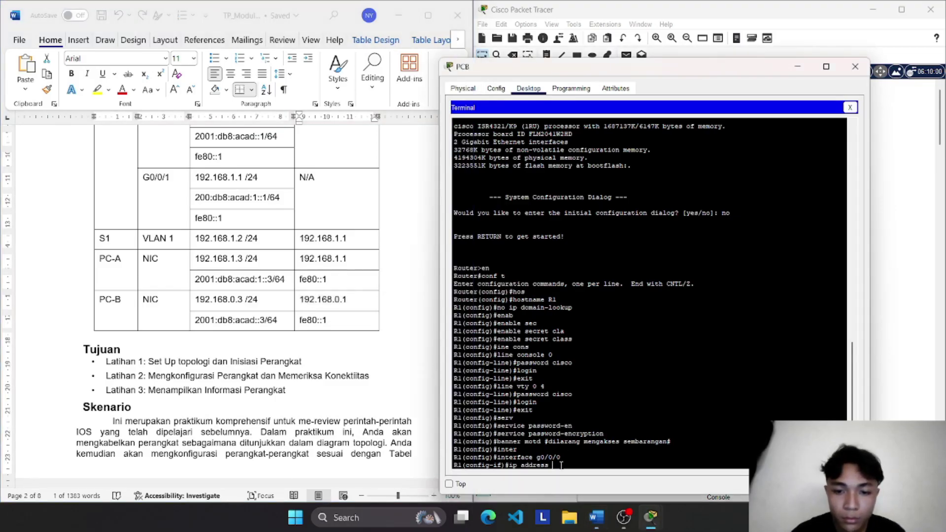
{"action": "right_click", "coordinate": [560, 465]}
{"action": "left_click", "coordinate": [586, 485]}
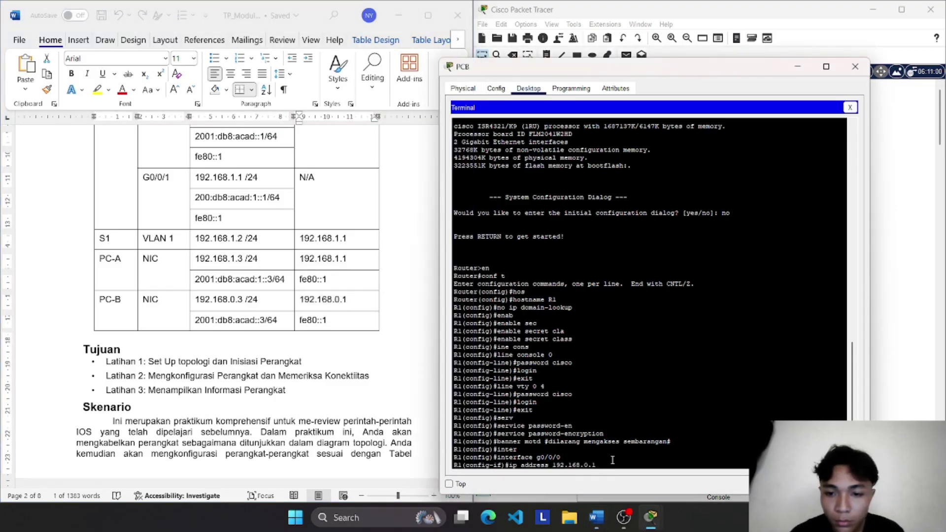
{"action": "type", "text": "255.255"}
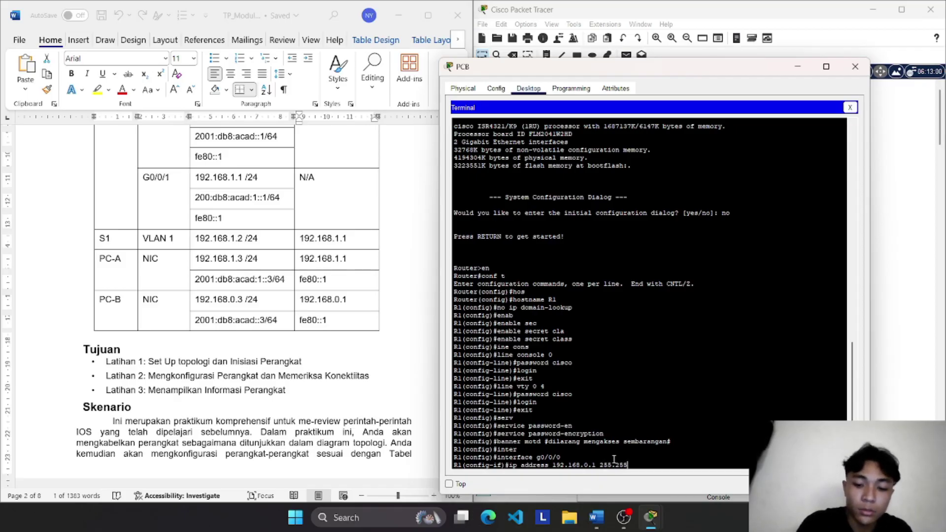
{"action": "type", "text": ".255."}
{"action": "type", "text": "0"}
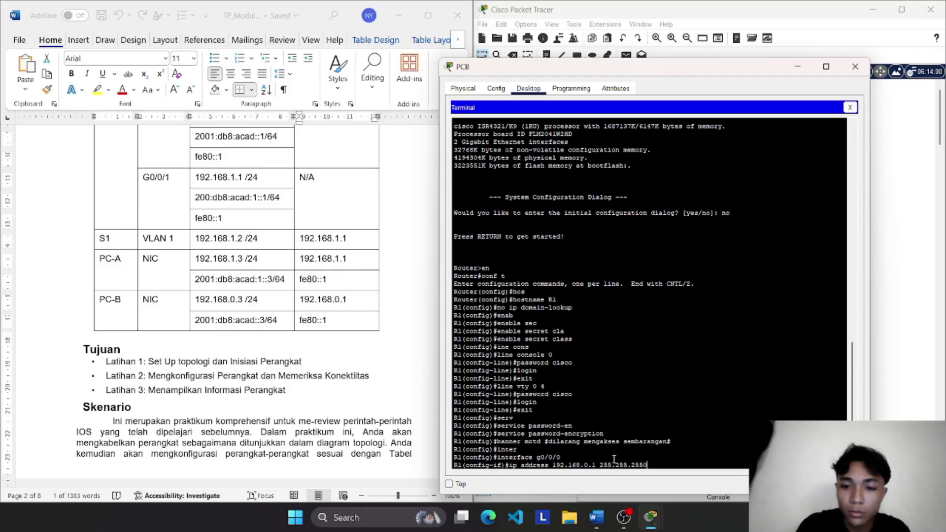
{"action": "key", "text": "Return"}
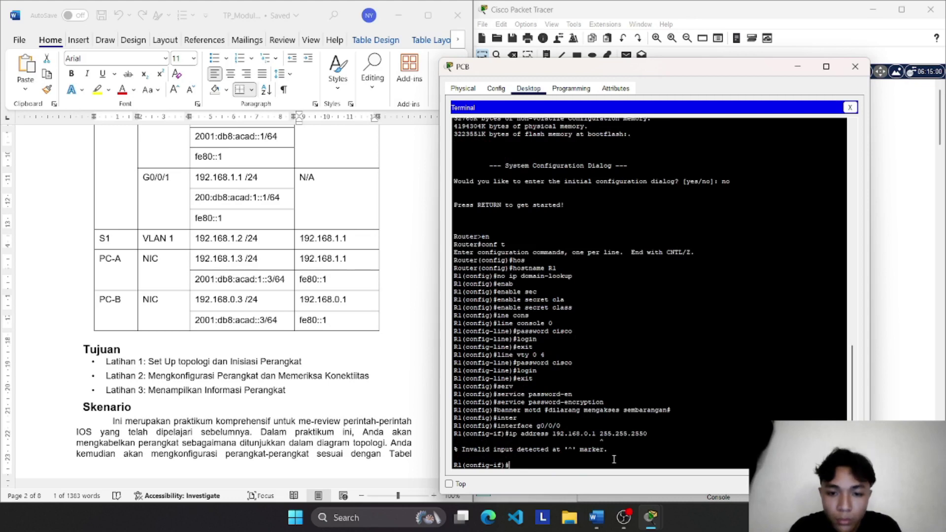
{"action": "key", "text": "Up"}
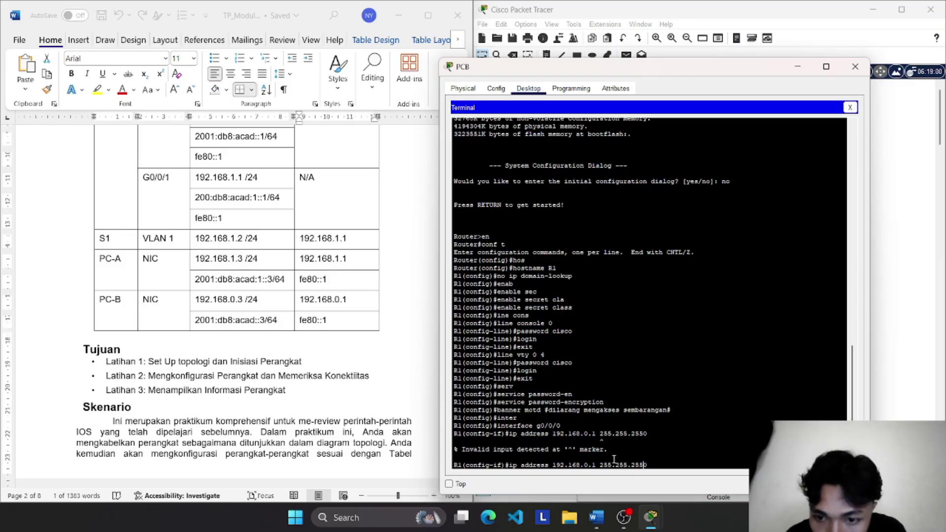
{"action": "type", "text": "."}
{"action": "key", "text": "Return"}
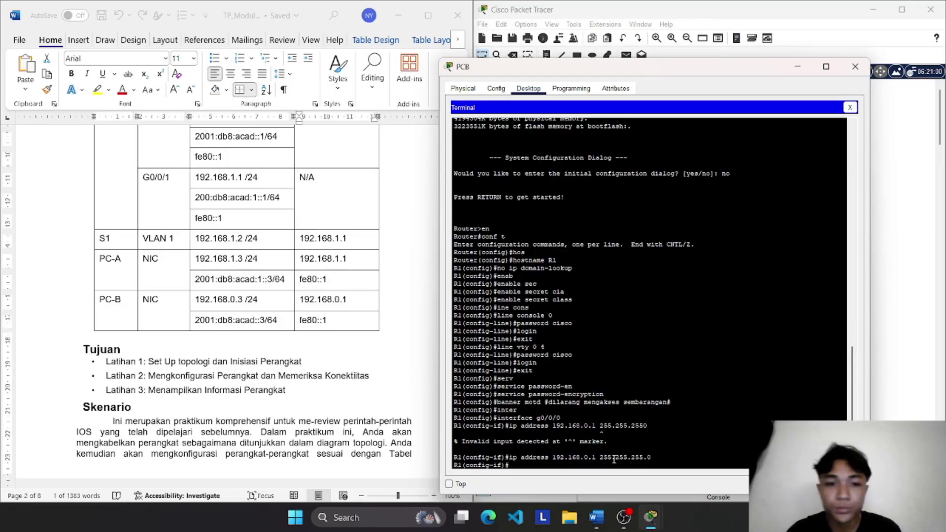
Step: Check the lab's addressing table and type 'ipv6 address' at the g0/0/0 prompt
{"action": "scroll", "coordinate": [377, 355], "scroll_direction": "down", "scroll_amount": 15}
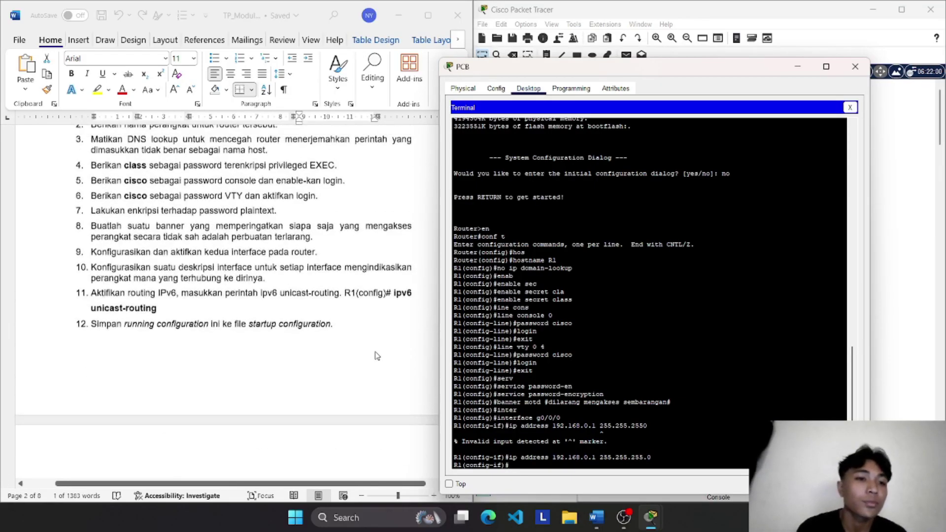
{"action": "scroll", "coordinate": [377, 355], "scroll_direction": "up", "scroll_amount": 1}
{"action": "scroll", "coordinate": [377, 356], "scroll_direction": "down", "scroll_amount": 5}
{"action": "scroll", "coordinate": [376, 355], "scroll_direction": "up", "scroll_amount": 5}
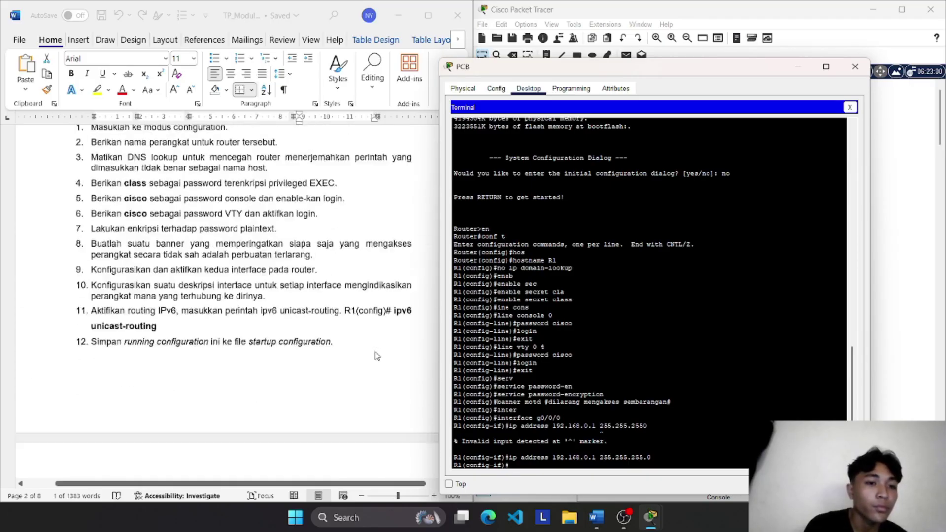
{"action": "scroll", "coordinate": [377, 355], "scroll_direction": "up", "scroll_amount": 6}
{"action": "scroll", "coordinate": [377, 355], "scroll_direction": "down", "scroll_amount": 5}
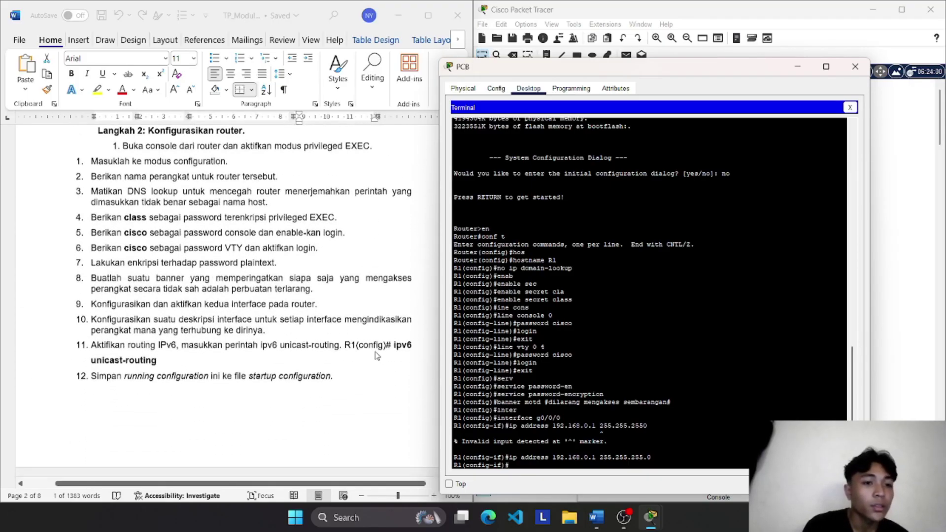
{"action": "scroll", "coordinate": [377, 356], "scroll_direction": "down", "scroll_amount": 1}
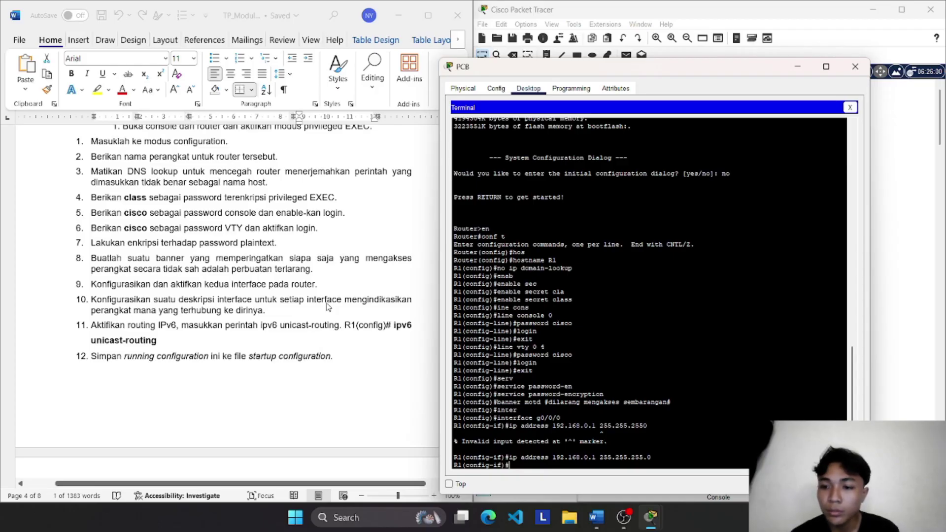
{"action": "type", "text": "ip"}
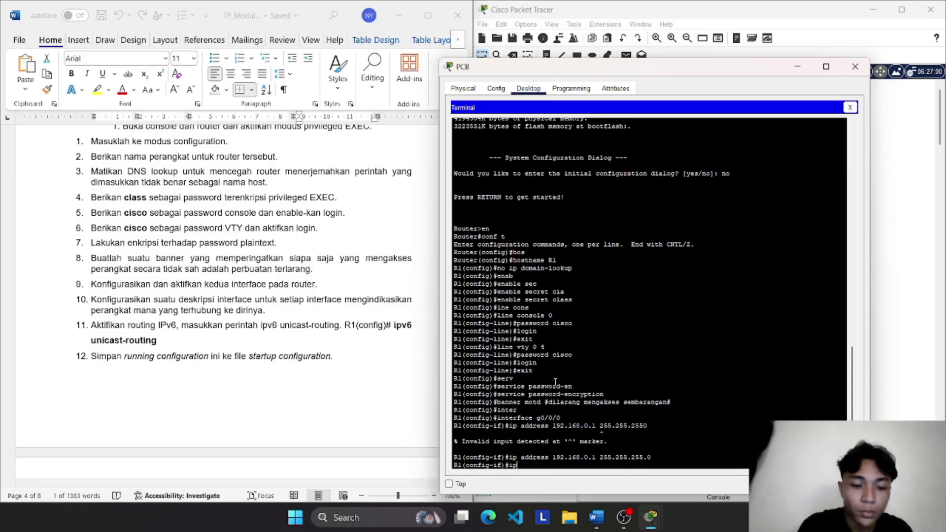
{"action": "type", "text": "v6"}
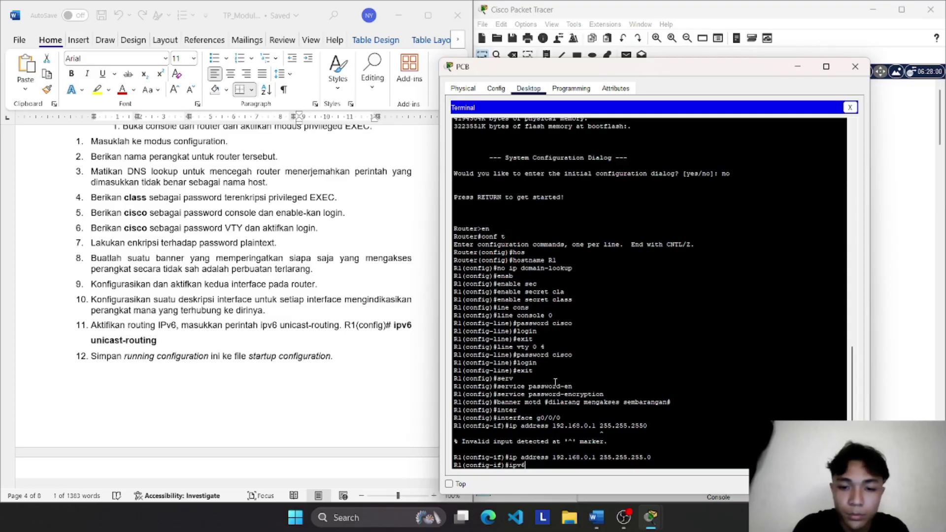
{"action": "type", "text": " address"}
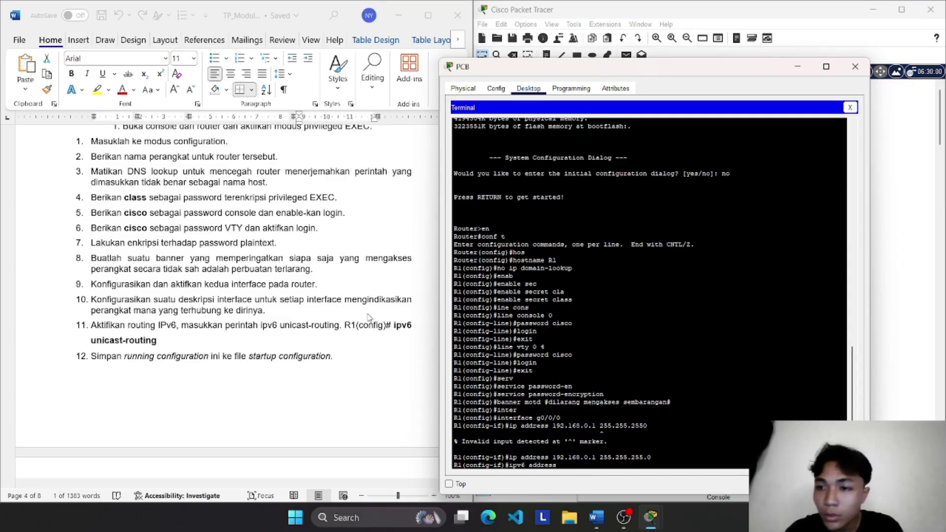
{"action": "scroll", "coordinate": [369, 318], "scroll_direction": "up", "scroll_amount": 12}
{"action": "scroll", "coordinate": [369, 318], "scroll_direction": "up", "scroll_amount": 15}
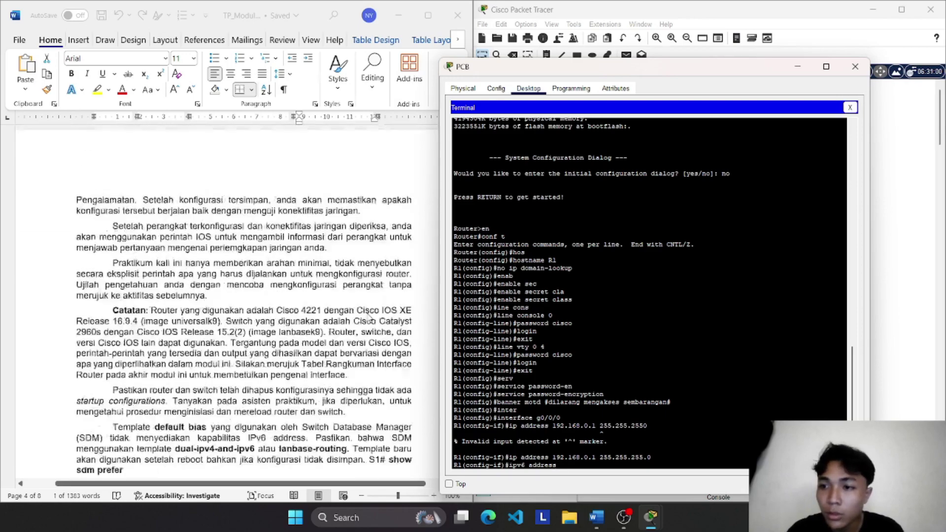
{"action": "scroll", "coordinate": [368, 317], "scroll_direction": "down", "scroll_amount": 4}
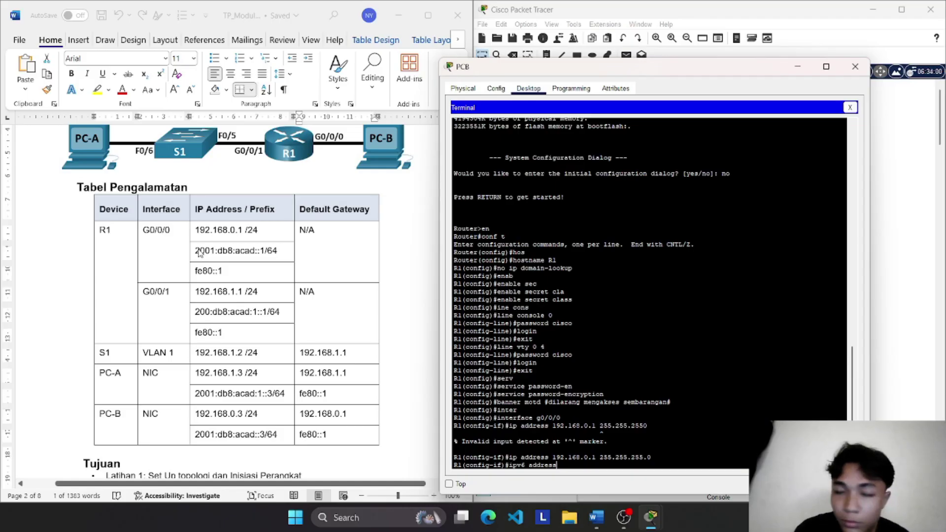
Step: Copy 2001:db8:acad::1/64 from the lab table and paste it to complete the ipv6 address command
{"action": "key", "text": "alt+Tab"}
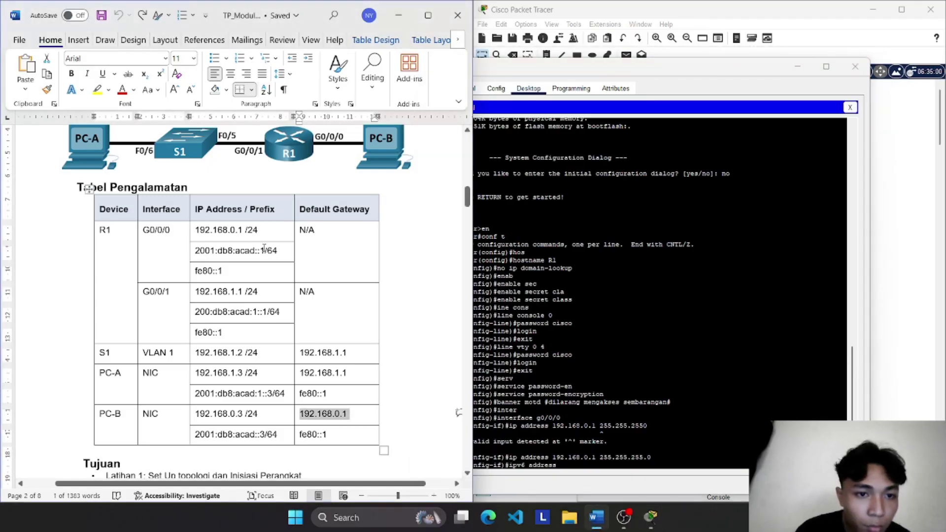
{"action": "left_click_drag", "start_coordinate": [264, 248], "coordinate": [202, 255]}
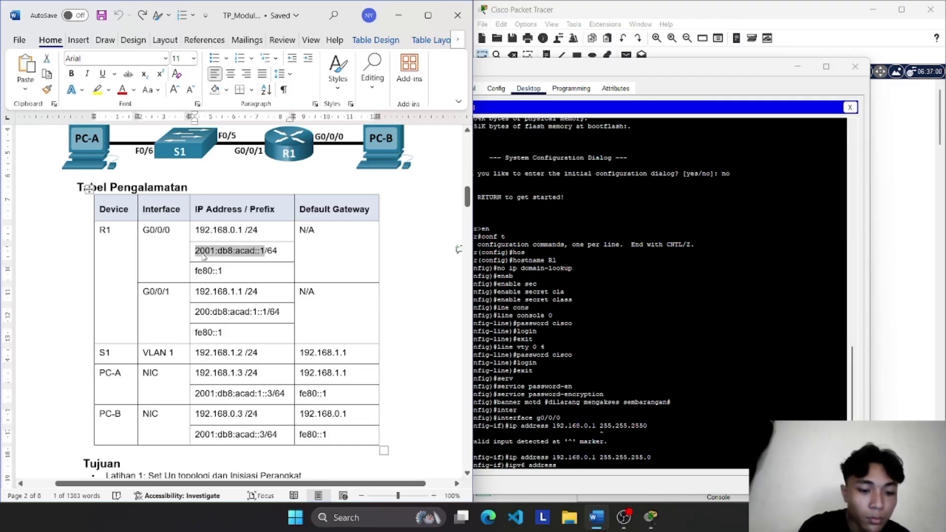
{"action": "triple_click", "coordinate": [203, 253]}
{"action": "key", "text": "ctrl+c"}
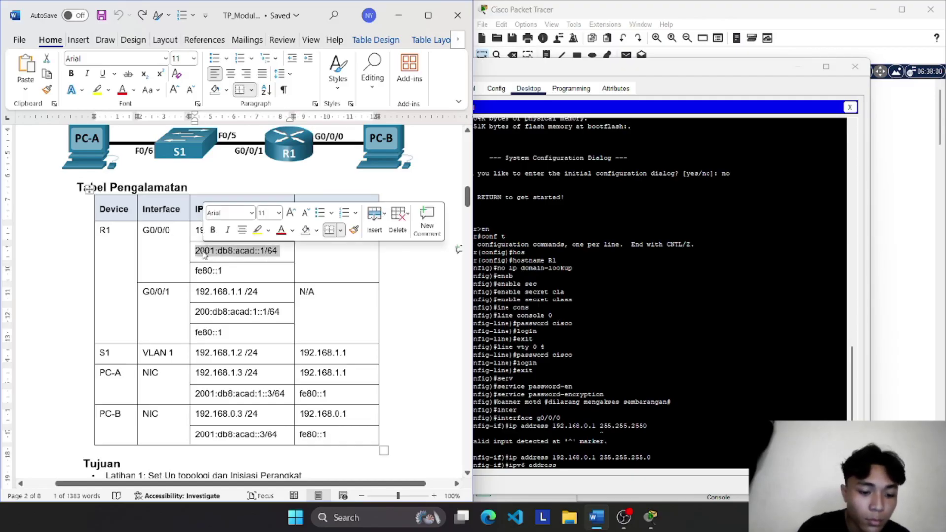
{"action": "left_click", "coordinate": [574, 461]}
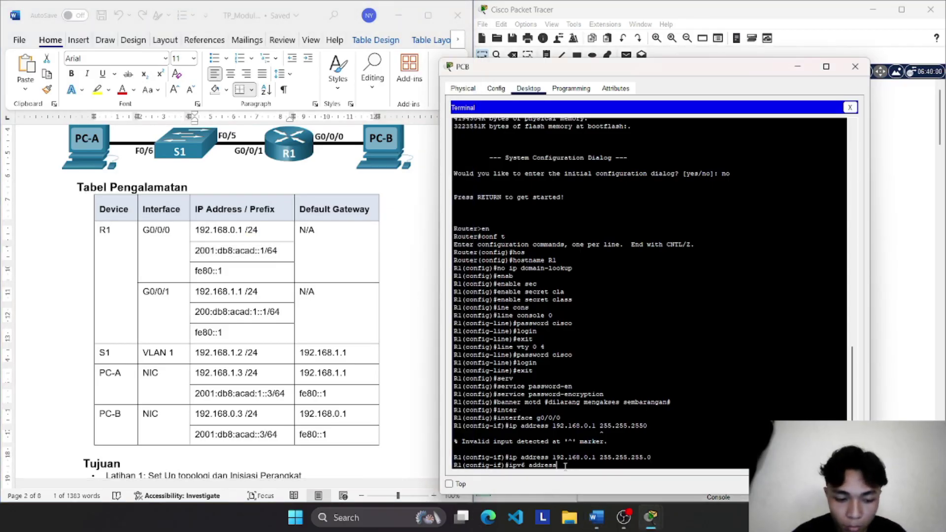
{"action": "right_click", "coordinate": [565, 466]}
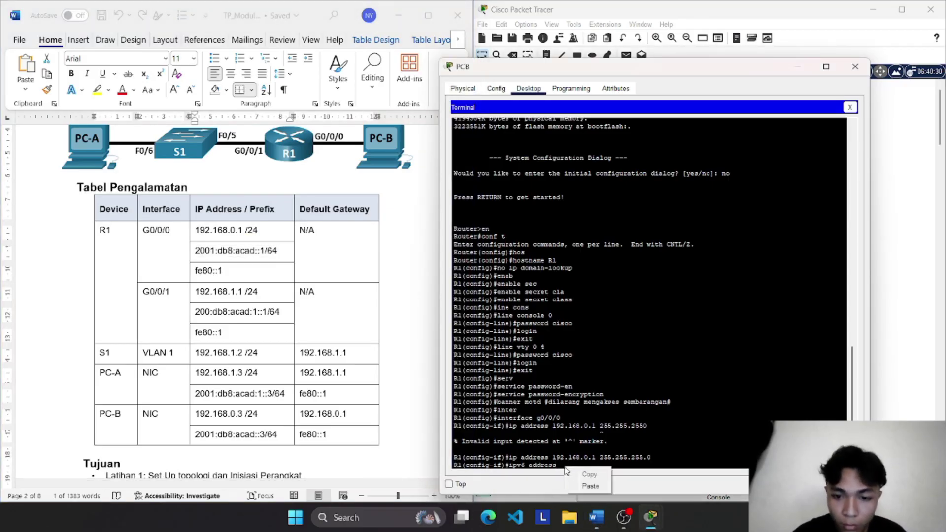
{"action": "left_click", "coordinate": [589, 487]}
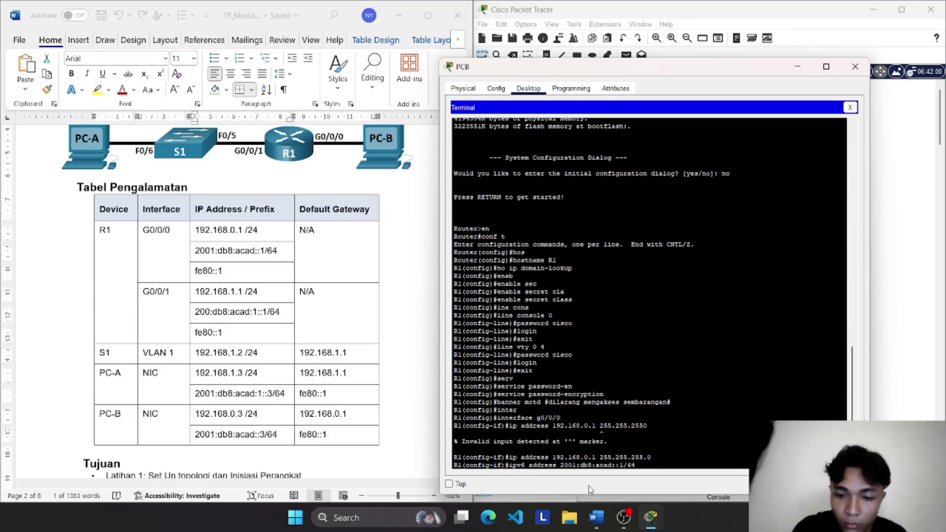
{"action": "key", "text": "Return"}
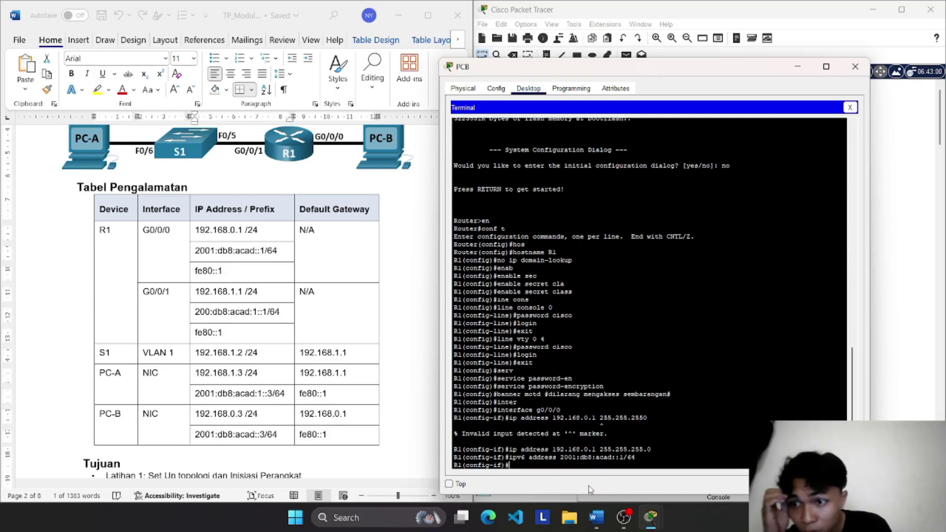
{"action": "type", "text": "ip"}
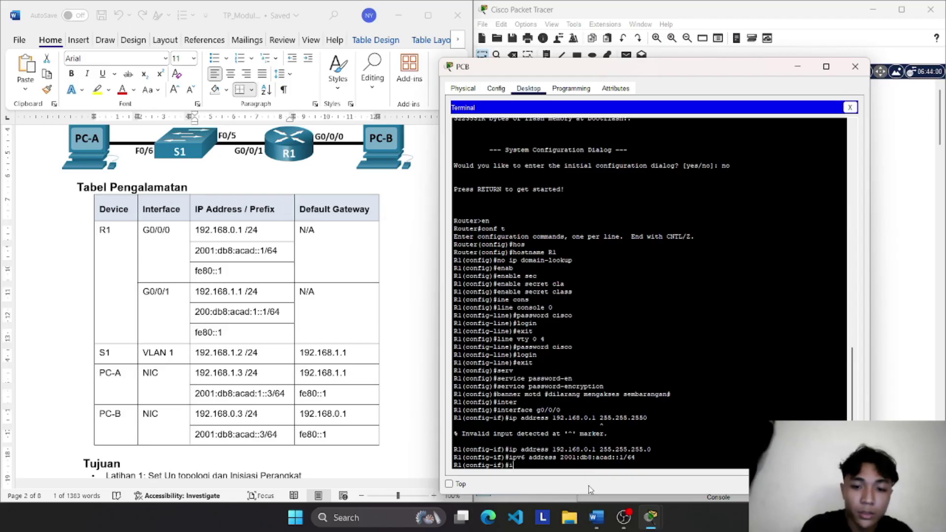
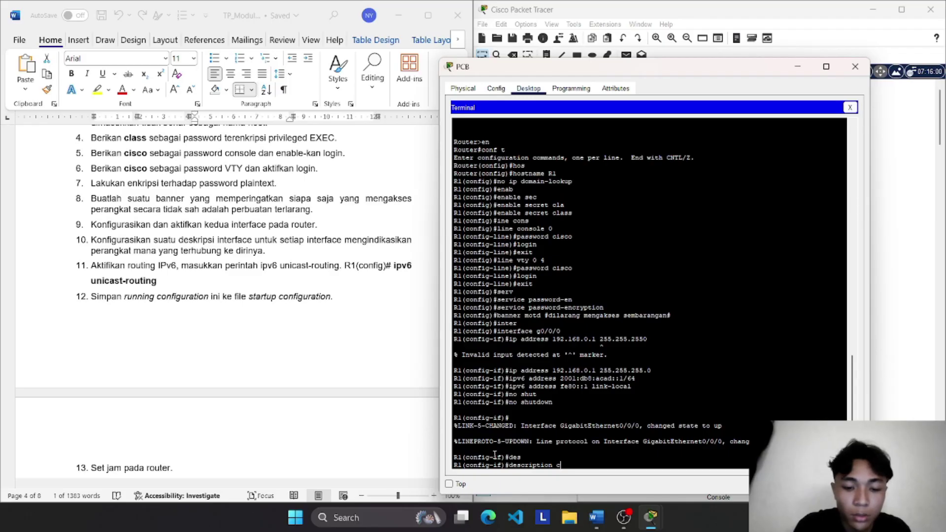
Step: Complete g0/0/0's description as 'connected to PC-B', fixing a typo, and apply it
{"action": "type", "text": "nnet"}
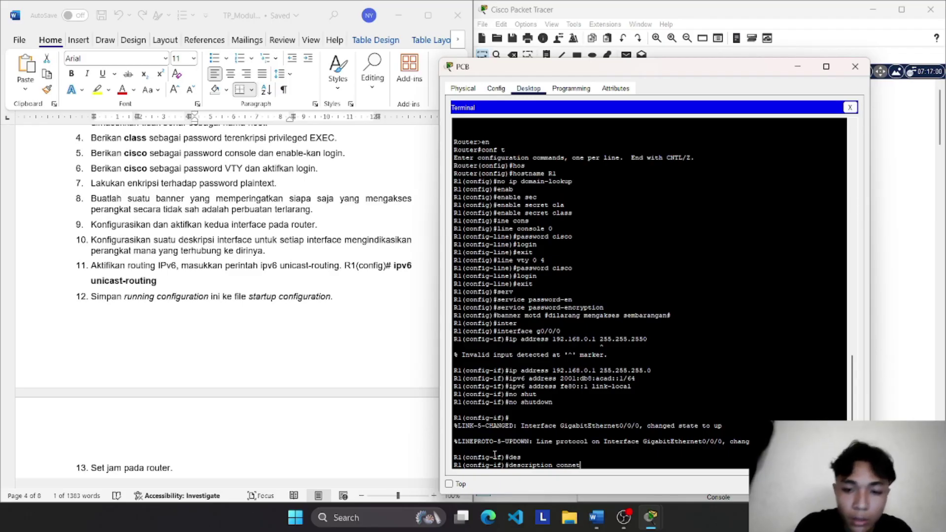
{"action": "key", "text": "BackSpace"}
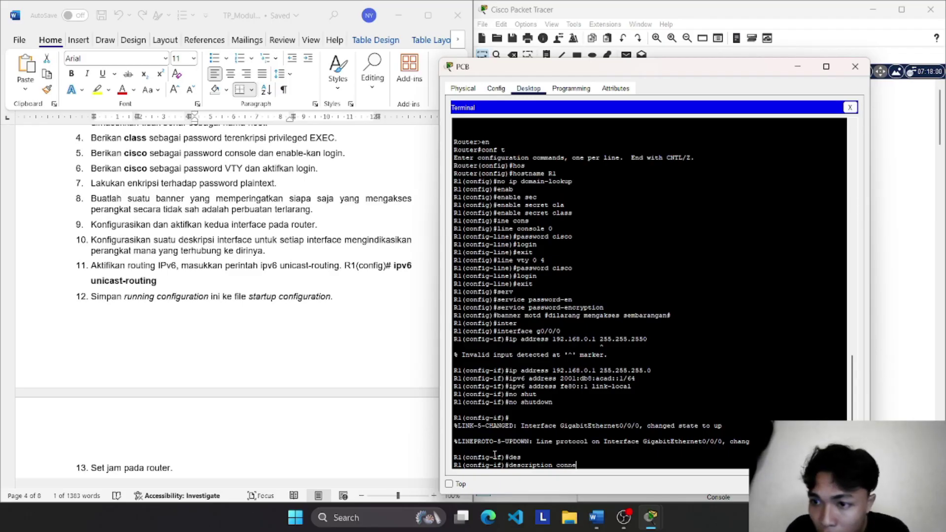
{"action": "type", "text": "cted"}
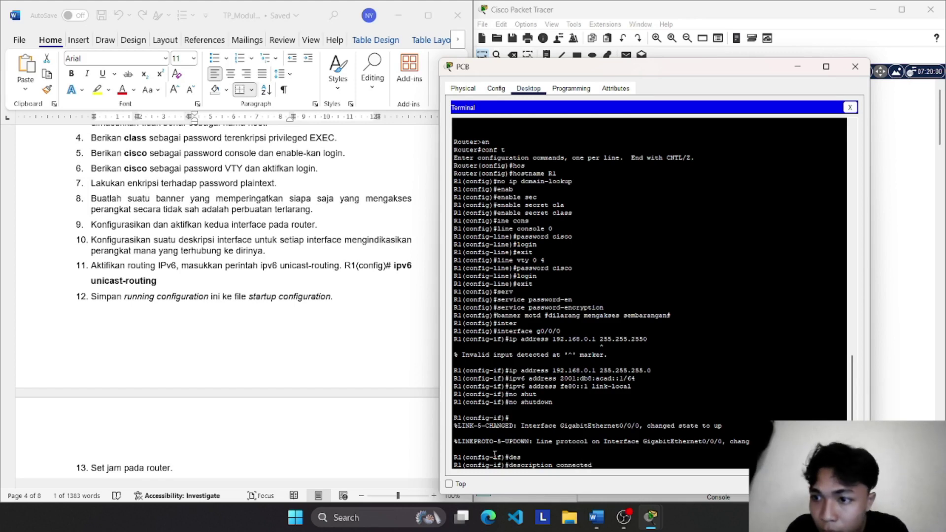
{"action": "type", "text": " to"}
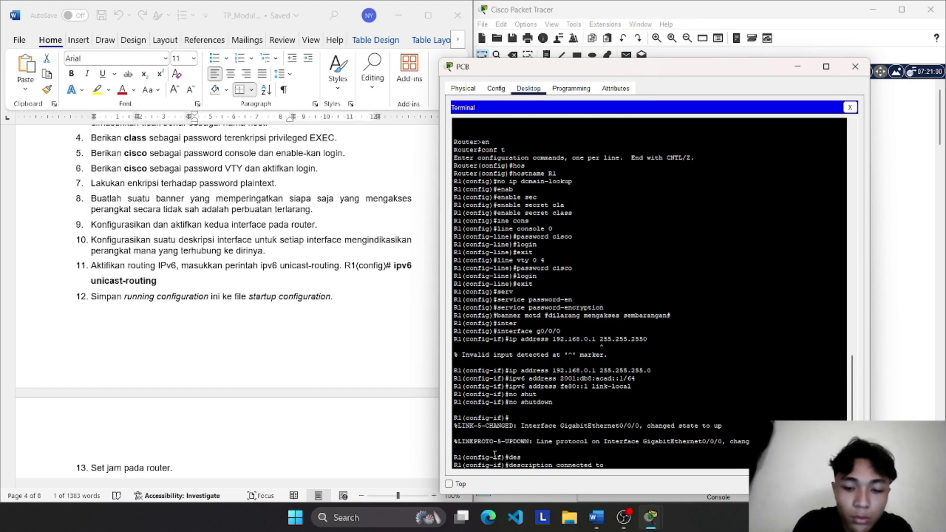
{"action": "type", "text": " PC-B"}
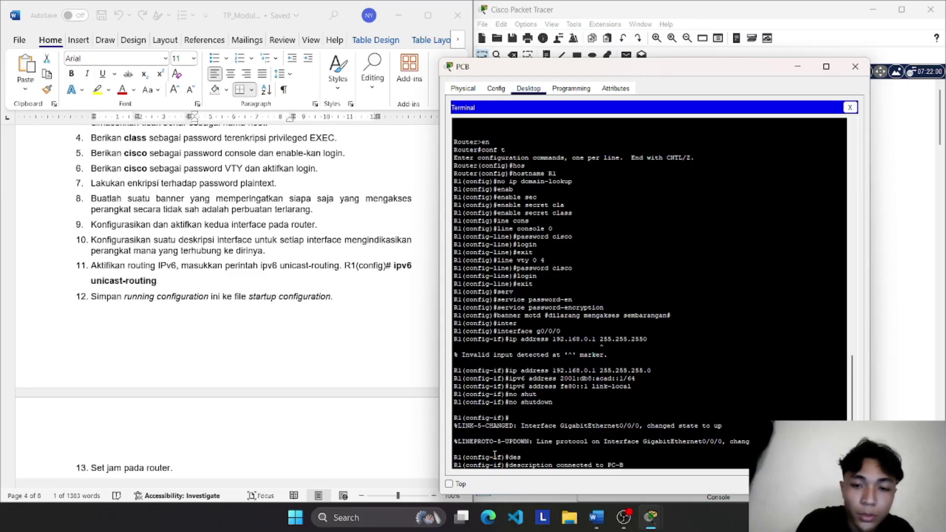
{"action": "key", "text": "Return"}
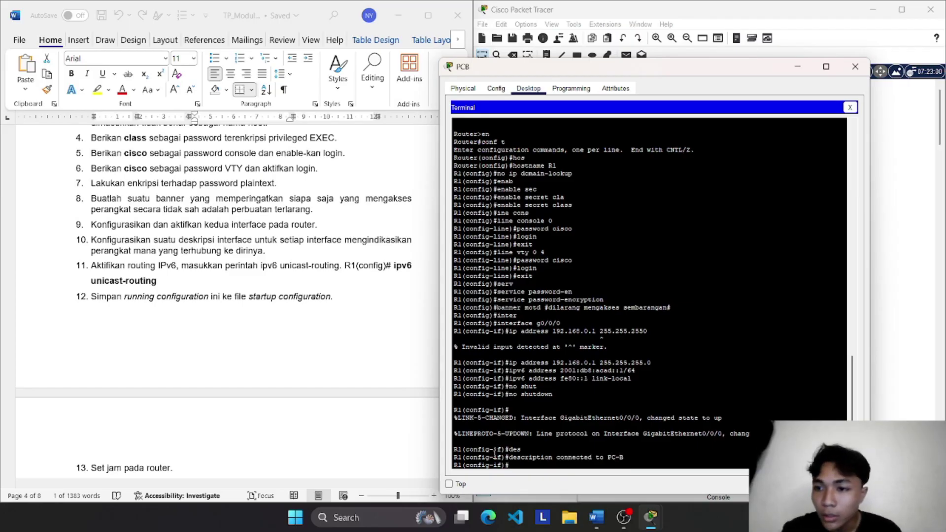
Step: Leave g0/0/0 and enter configuration for interface g0/0/1
{"action": "type", "text": "ex"}
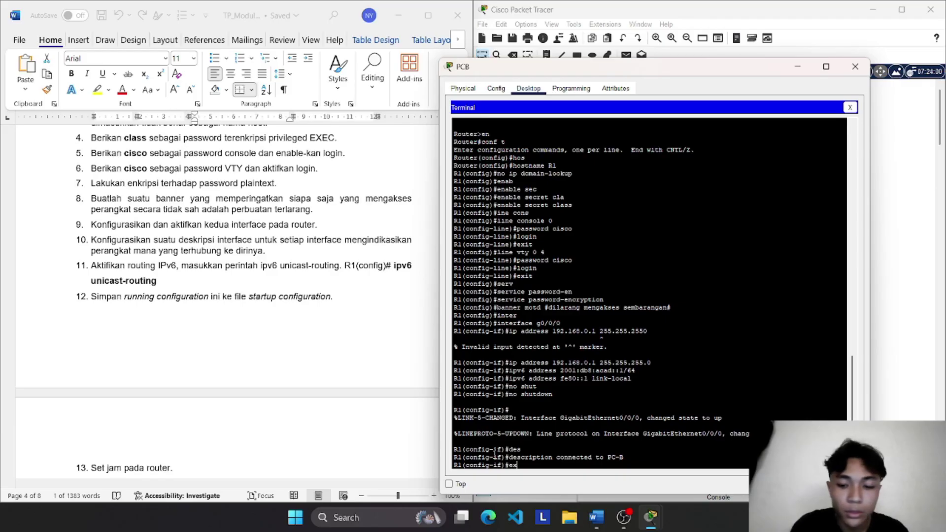
{"action": "key", "text": "Return"}
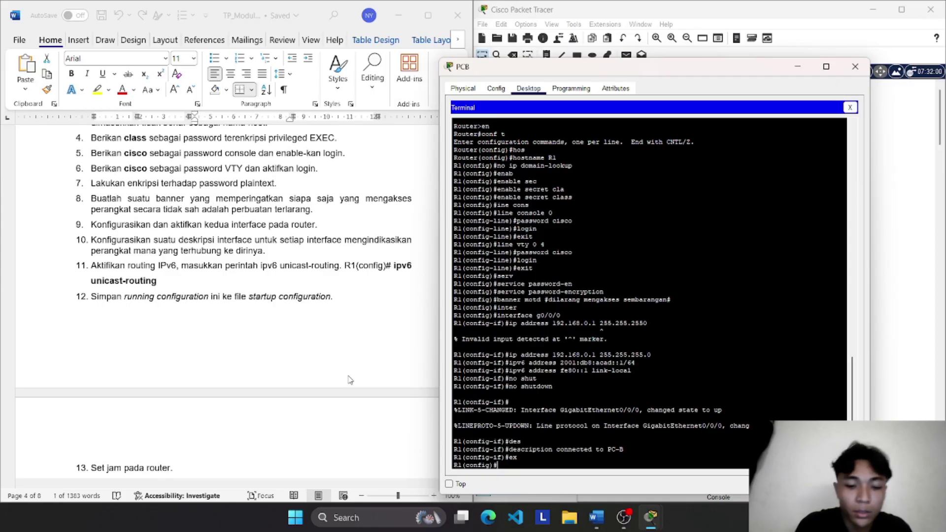
{"action": "type", "text": "inter"}
{"action": "key", "text": "Tab"}
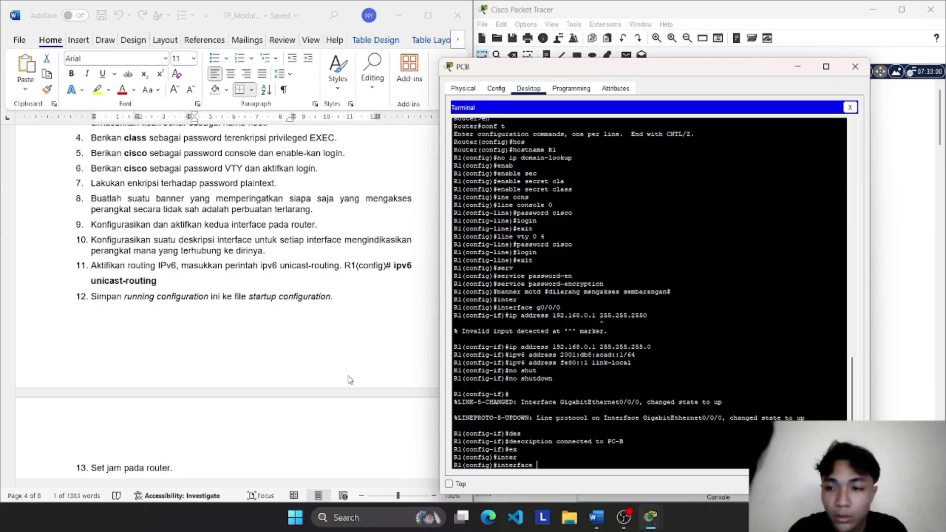
{"action": "type", "text": "g0"}
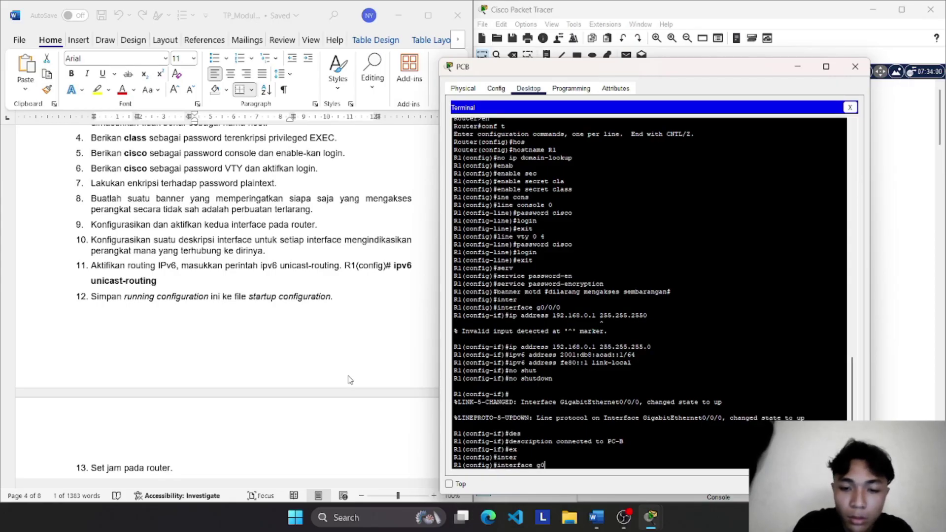
{"action": "type", "text": "/0/1"}
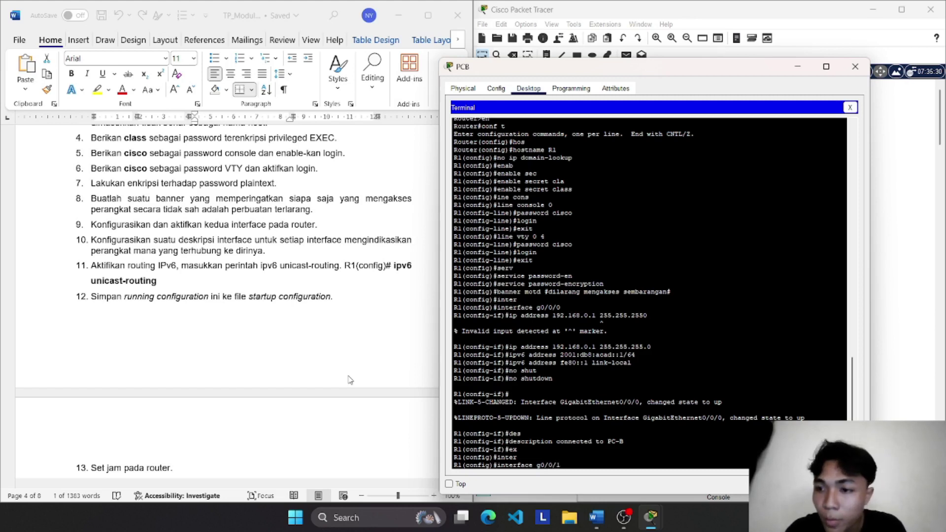
{"action": "key", "text": "Return"}
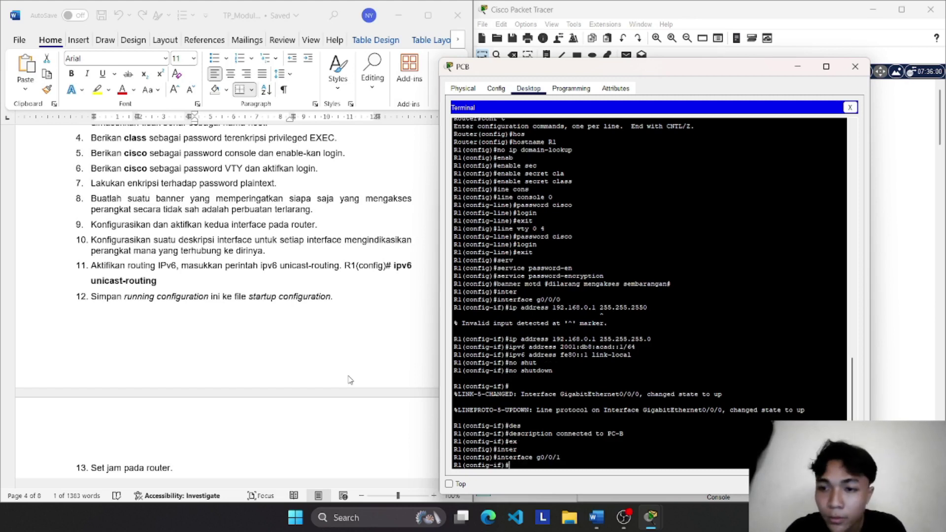
Step: Give g0/0/1 192.168.1.1 255.255.255.0 by editing the recalled ip address command
{"action": "key", "text": "Up"}
{"action": "key", "text": "Up"}
{"action": "key", "text": "Up"}
{"action": "key", "text": "Up"}
{"action": "key", "text": "Up"}
{"action": "key", "text": "Up"}
{"action": "key", "text": "Up"}
{"action": "key", "text": "Up"}
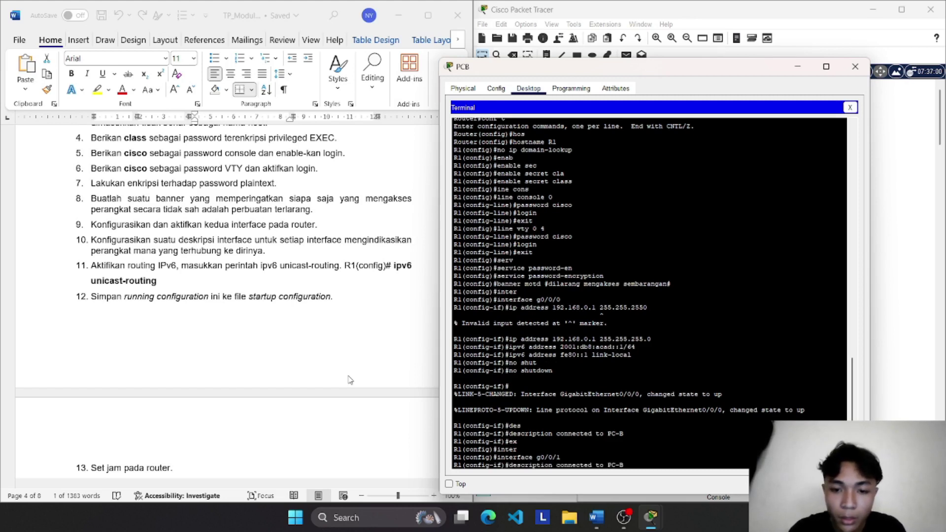
{"action": "key", "text": "Up"}
{"action": "key", "text": "Up"}
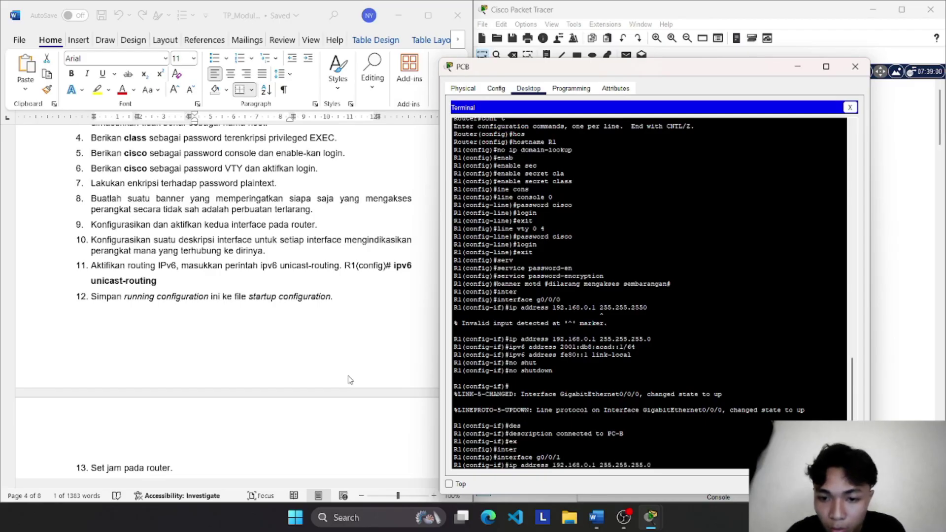
{"action": "key", "text": "Left"}
{"action": "key", "text": "Left"}
{"action": "key", "text": "Left"}
{"action": "key", "text": "Left"}
{"action": "key", "text": "Left"}
{"action": "key", "text": "Left"}
{"action": "key", "text": "Left"}
{"action": "key", "text": "Left"}
{"action": "key", "text": "Left"}
{"action": "key", "text": "Left"}
{"action": "key", "text": "Left"}
{"action": "key", "text": "Left"}
{"action": "key", "text": "Left"}
{"action": "key", "text": "Left"}
{"action": "key", "text": "Left"}
{"action": "key", "text": "Left"}
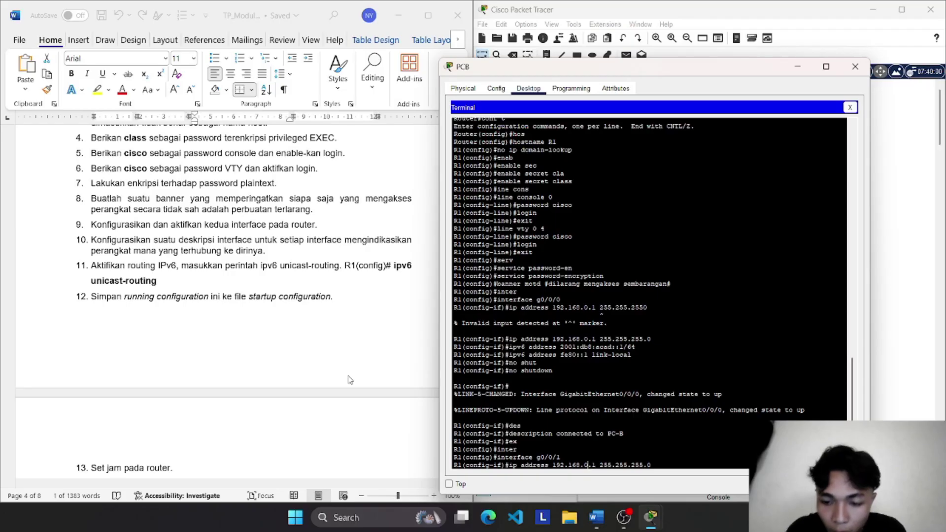
{"action": "key", "text": "BackSpace"}
{"action": "type", "text": "1"}
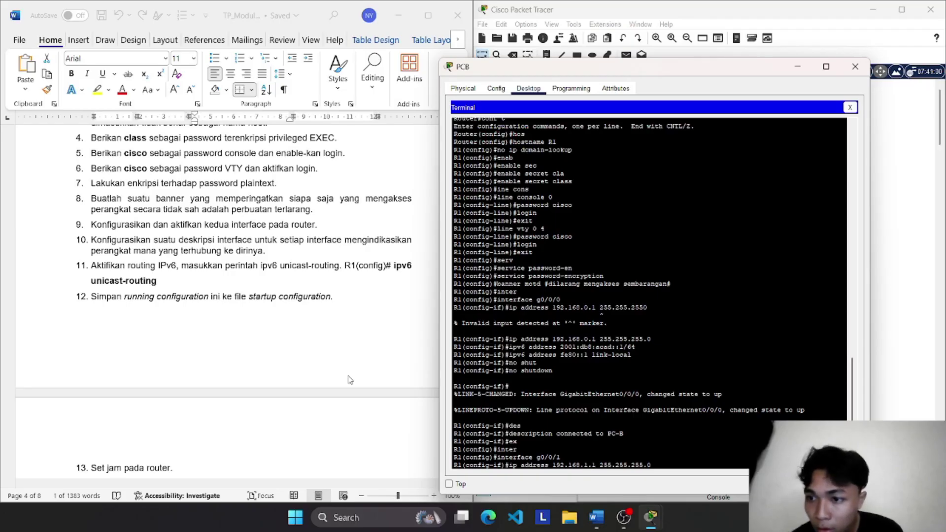
{"action": "key", "text": "Return"}
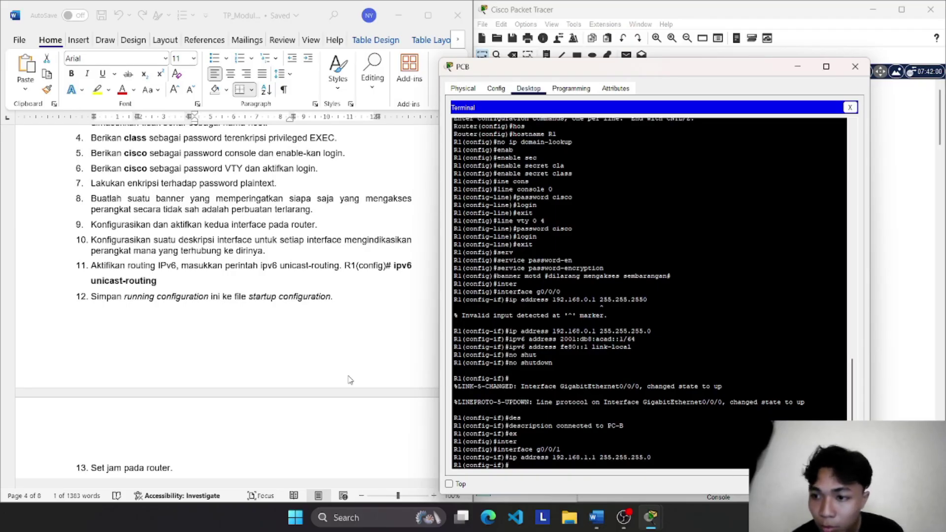
{"action": "key", "text": "Up"}
{"action": "key", "text": "Up"}
{"action": "key", "text": "Up"}
{"action": "key", "text": "Up"}
{"action": "key", "text": "Up"}
{"action": "key", "text": "Up"}
{"action": "key", "text": "Up"}
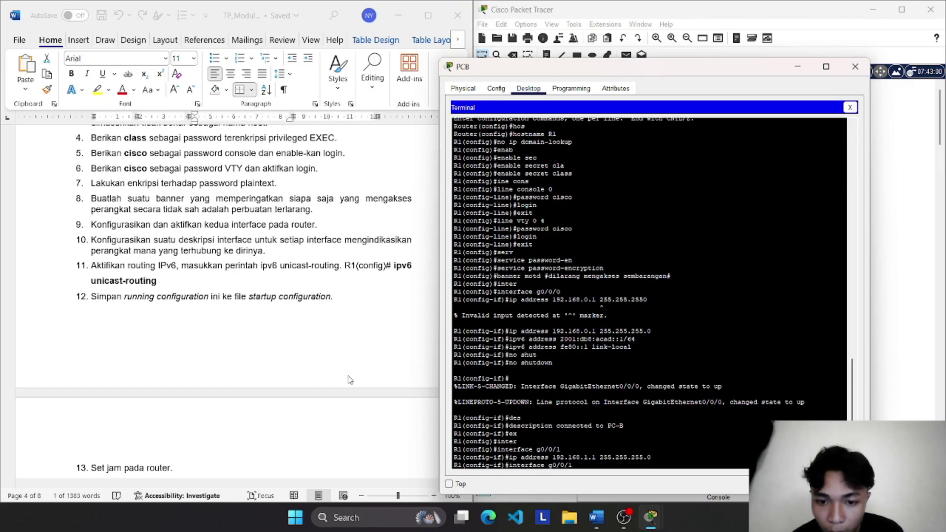
{"action": "key", "text": "Up"}
{"action": "key", "text": "Up"}
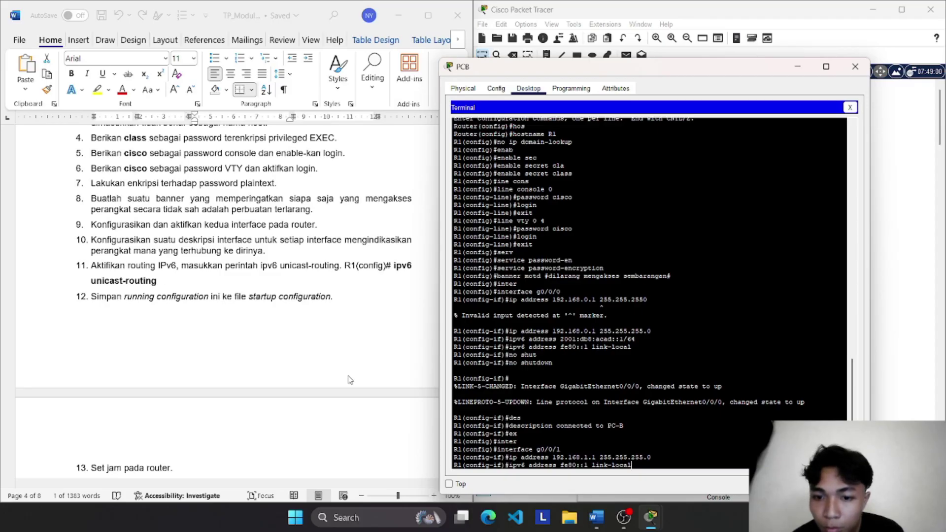
Step: Add IPv6 2001:db8:acad:1::1/64 and link-local fe80::1 to g0/0/1 from recalled commands
{"action": "key", "text": "Up"}
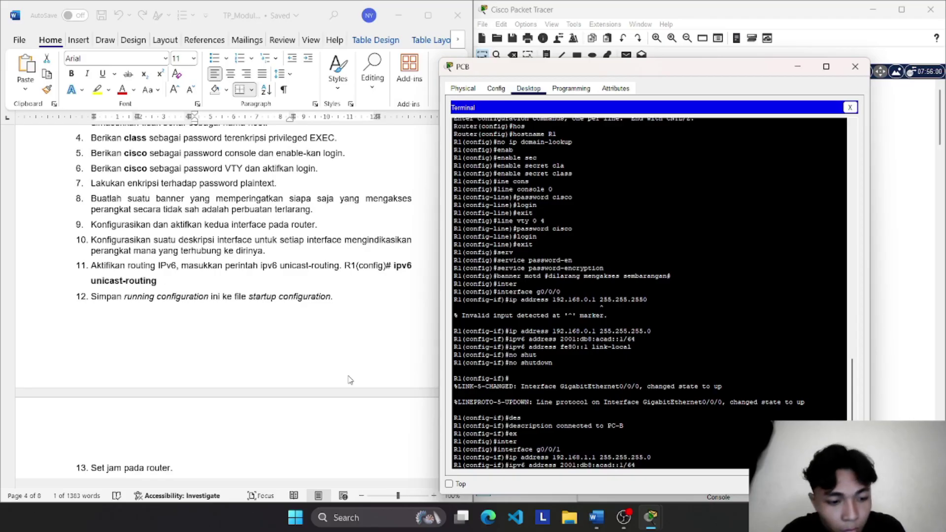
{"action": "type", "text": "1"}
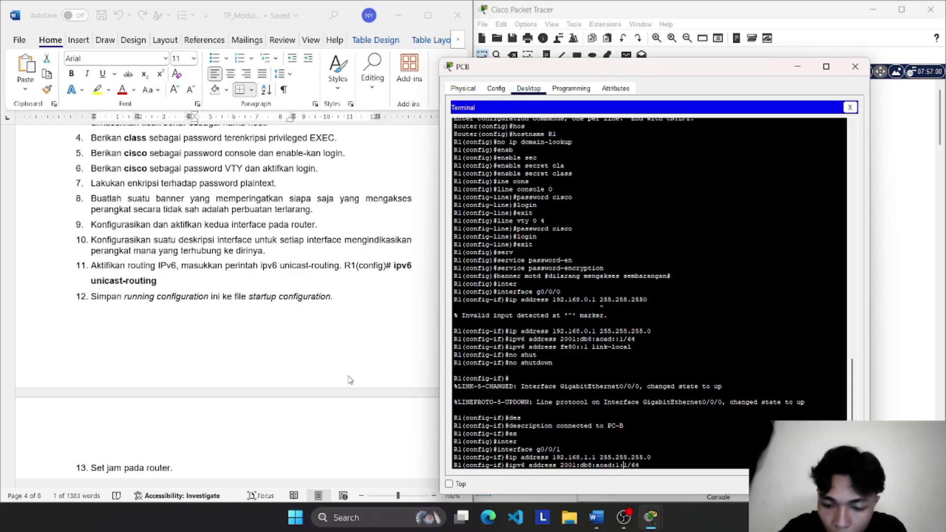
{"action": "type", "text": ":"}
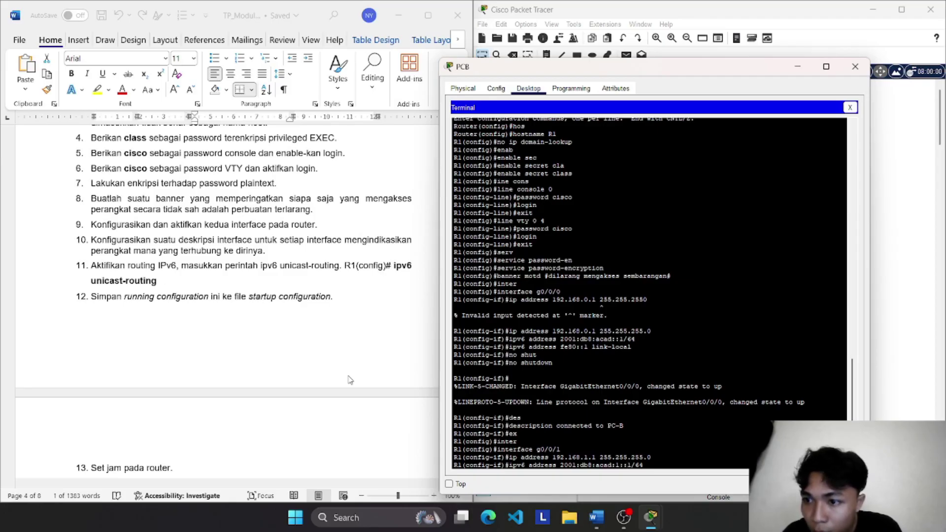
{"action": "key", "text": "Return"}
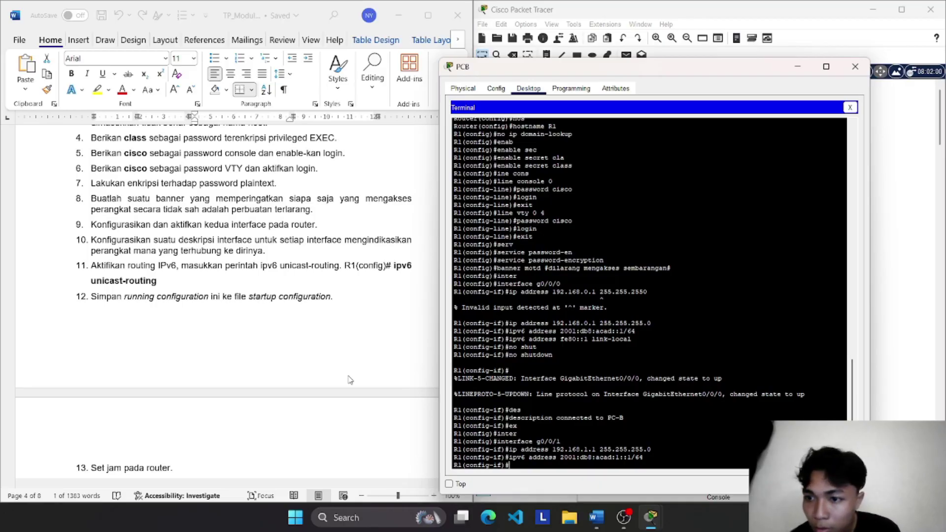
{"action": "key", "text": "Up"}
{"action": "key", "text": "Up"}
{"action": "key", "text": "Up"}
{"action": "key", "text": "Up"}
{"action": "key", "text": "Up"}
{"action": "key", "text": "Up"}
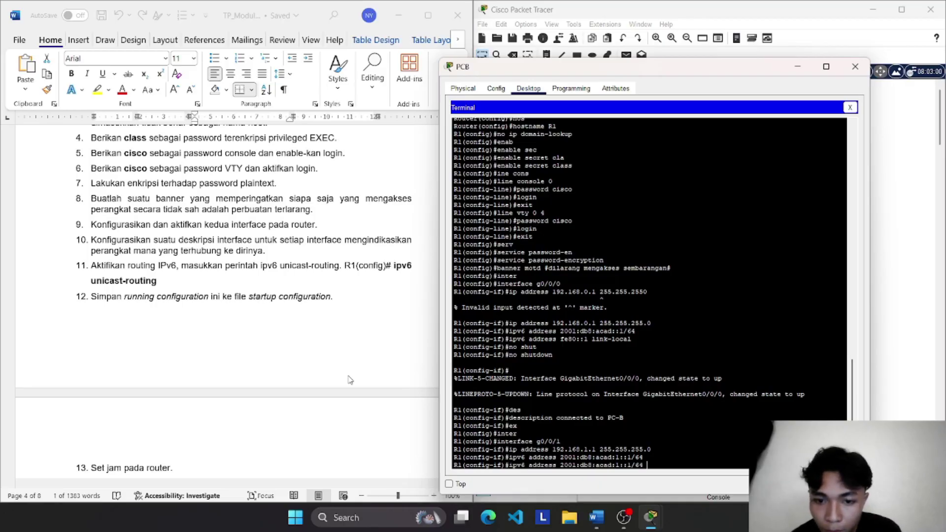
{"action": "key", "text": "Up"}
{"action": "key", "text": "Up"}
{"action": "key", "text": "Up"}
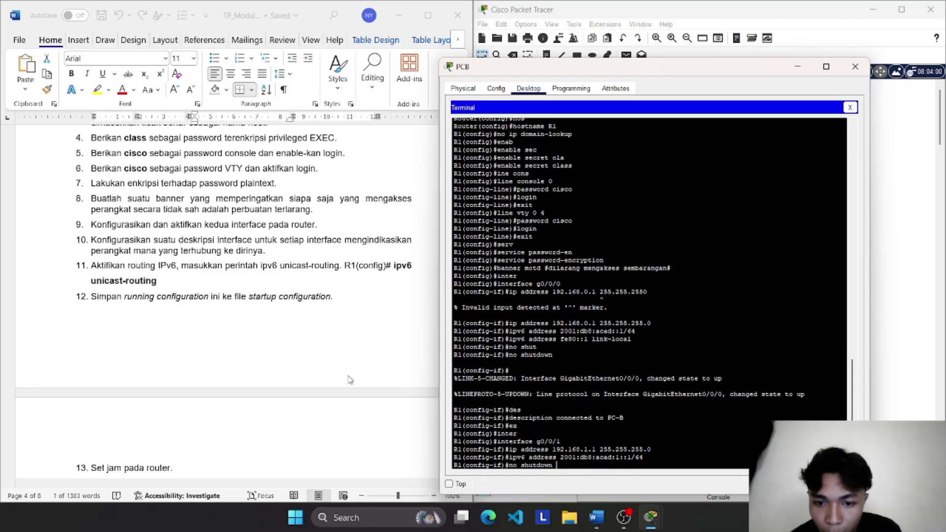
{"action": "key", "text": "Down"}
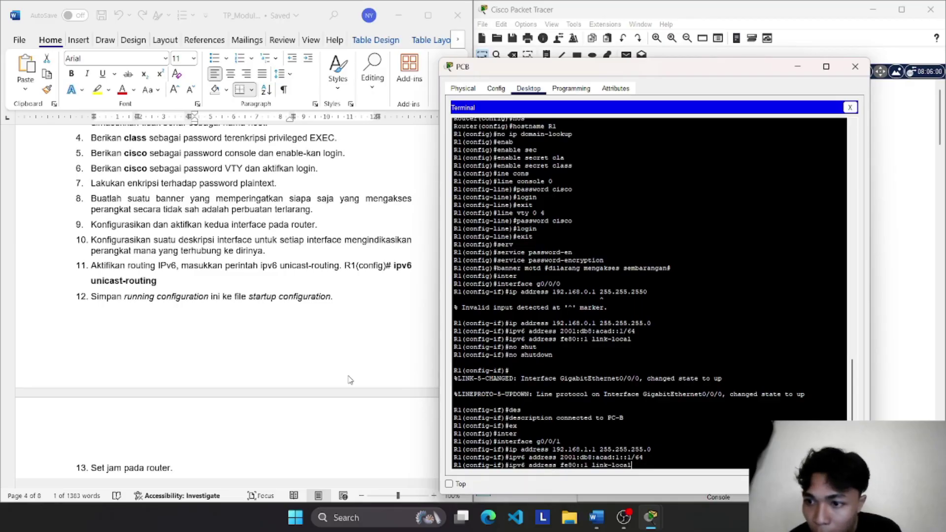
{"action": "key", "text": "Return"}
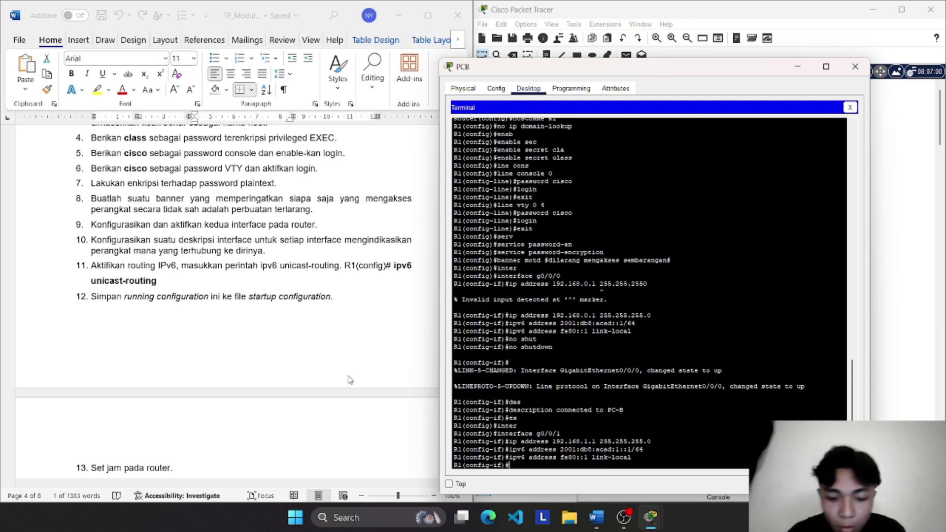
Step: Enable g0/0/1 with the recalled no shutdown command
{"action": "type", "text": "no"}
{"action": "key", "text": "Up"}
{"action": "key", "text": "Up"}
{"action": "key", "text": "Up"}
{"action": "key", "text": "Up"}
{"action": "key", "text": "Up"}
{"action": "key", "text": "Up"}
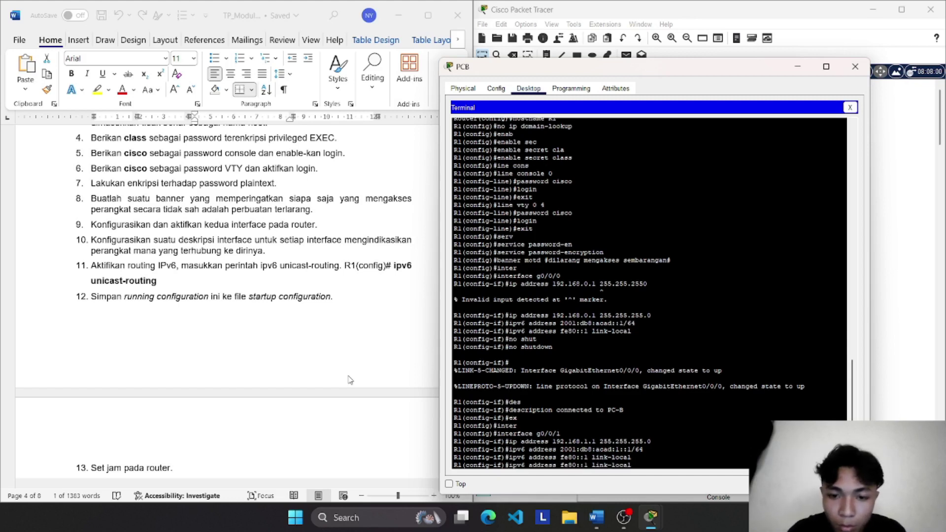
{"action": "key", "text": "Up"}
{"action": "key", "text": "Up"}
{"action": "key", "text": "Up"}
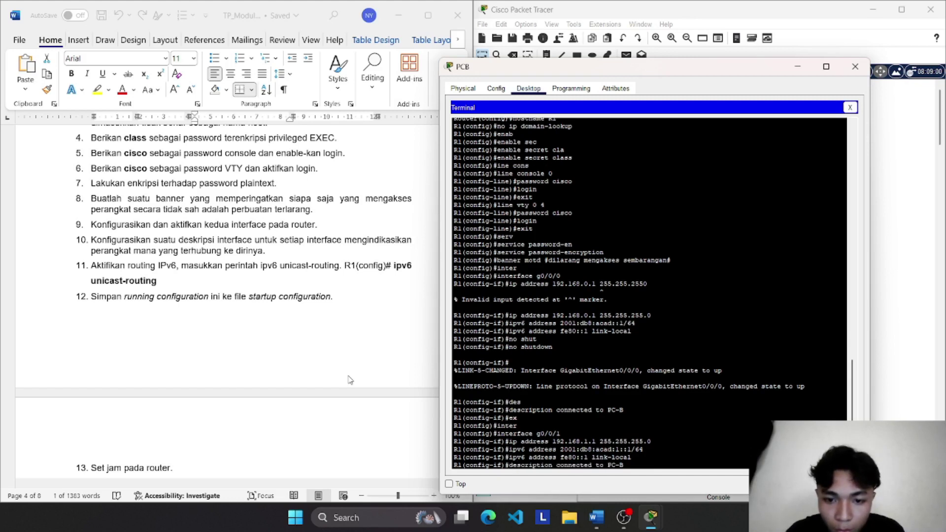
{"action": "key", "text": "Return"}
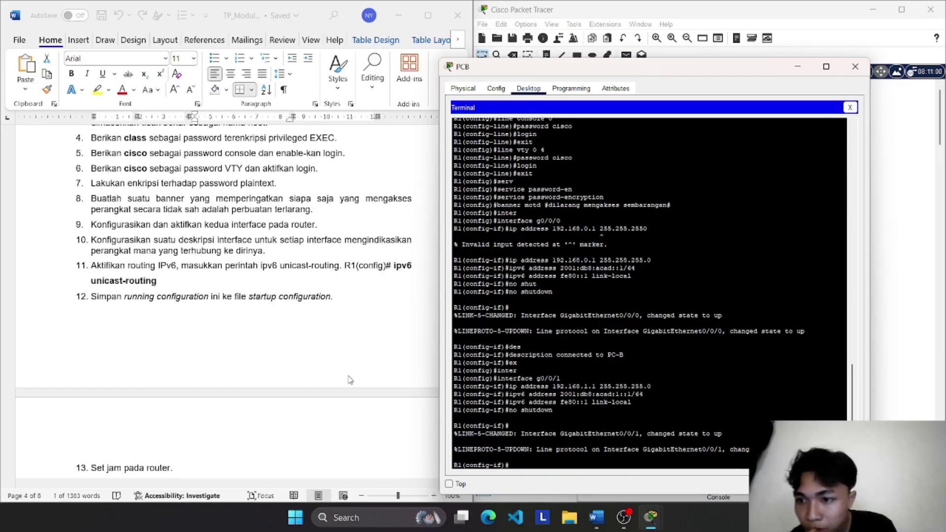
Step: Describe g0/0/1 as 'connected to switch S1' and return to global configuration
{"action": "type", "text": "description connected to switch S1"}
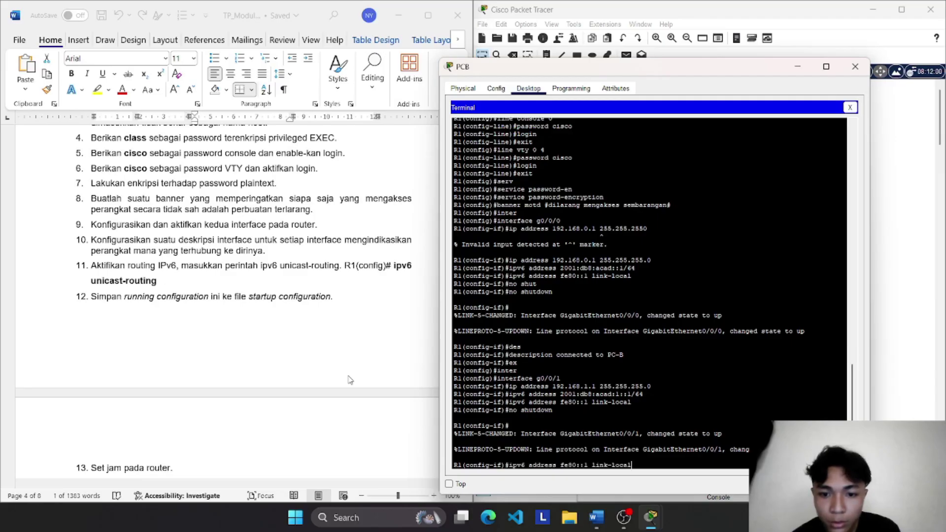
{"action": "key", "text": "Return"}
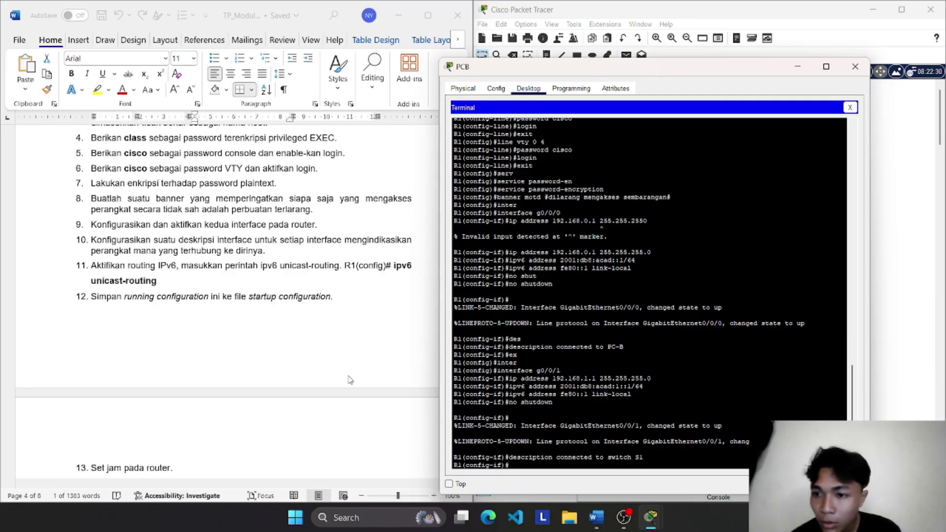
{"action": "type", "text": "ex"}
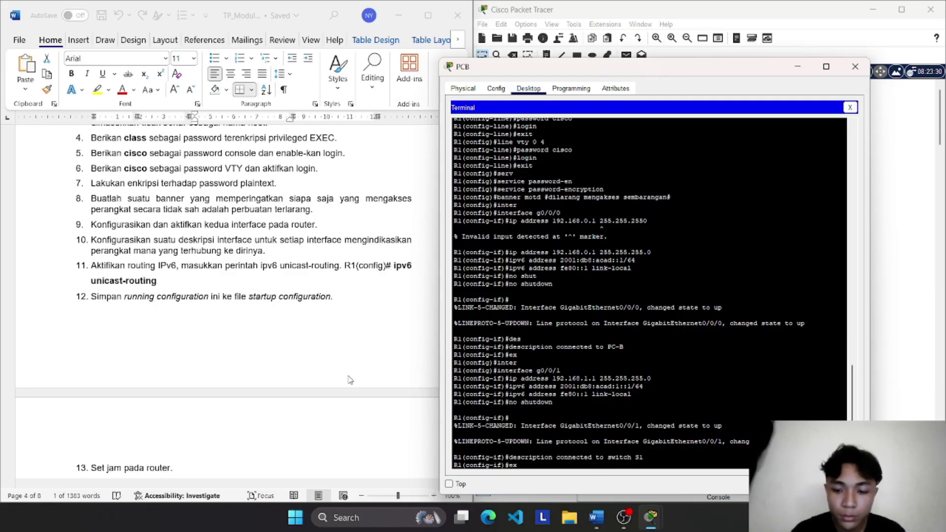
{"action": "key", "text": "Return"}
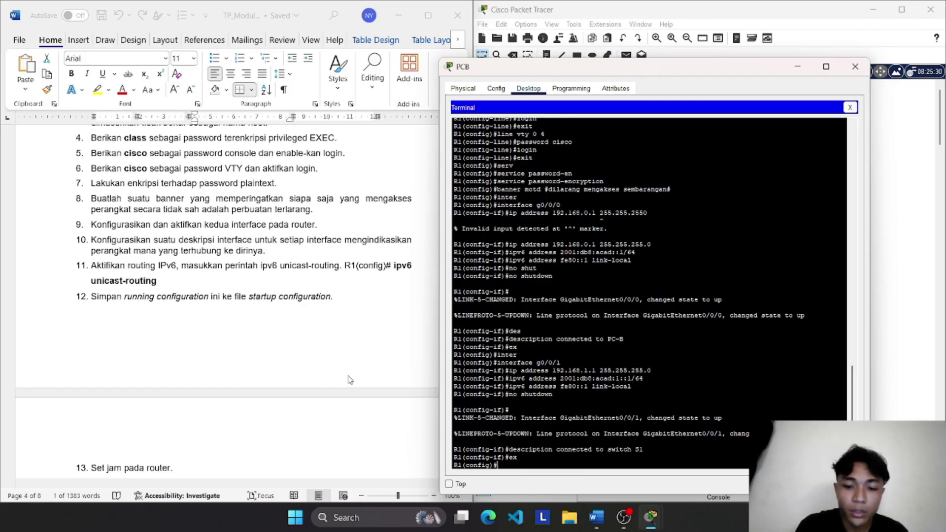
Step: Turn on ipv6 unicast-routing on R1
{"action": "type", "text": "ipv6"}
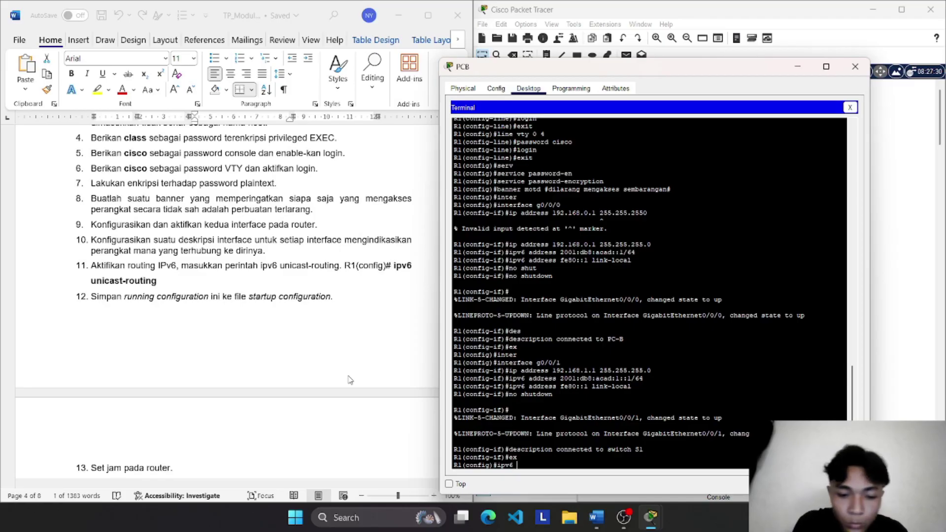
{"action": "type", "text": " uni"}
{"action": "key", "text": "Tab"}
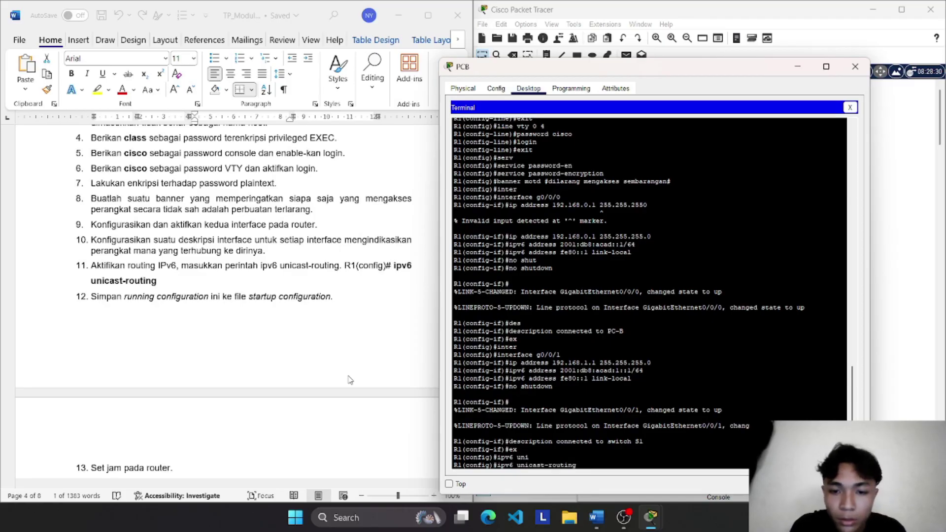
{"action": "key", "text": "Return"}
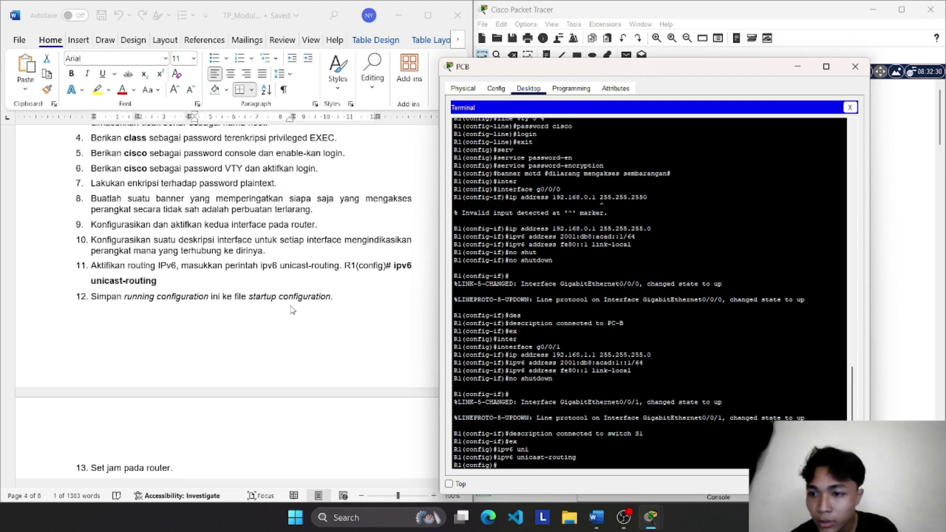
Step: Attempt copy running-config startup-config, then clear the garbled typing
{"action": "type", "text": "cop"}
{"action": "key", "text": "Tab"}
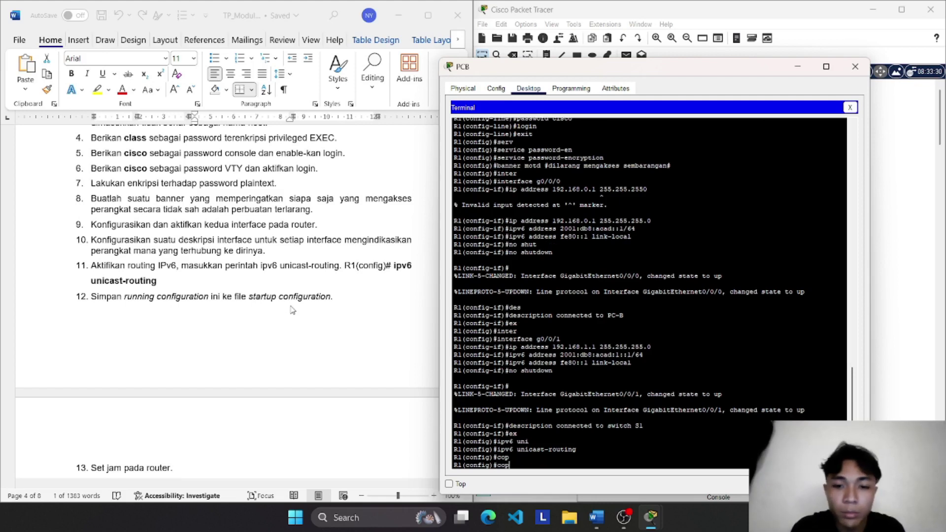
{"action": "type", "text": "y"}
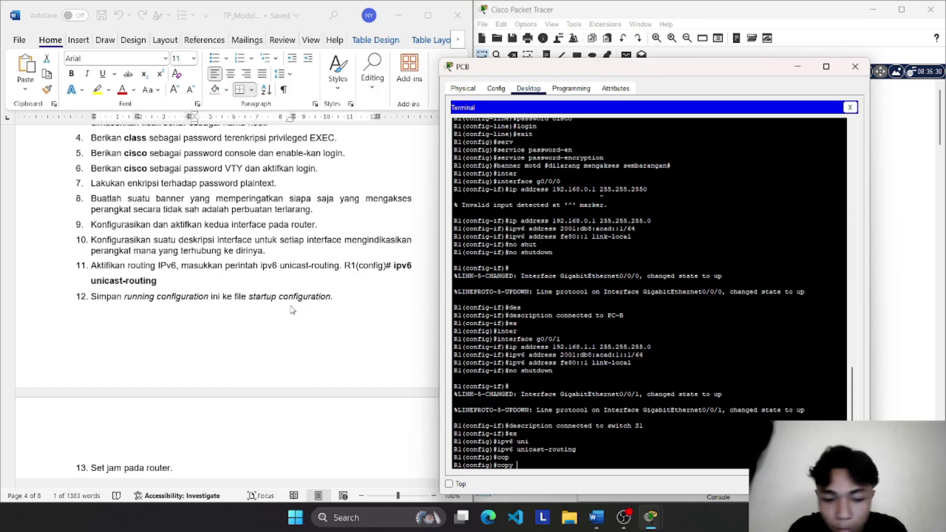
{"action": "type", "text": " runn"}
{"action": "key", "text": "Tab"}
{"action": "type", "text": "in"}
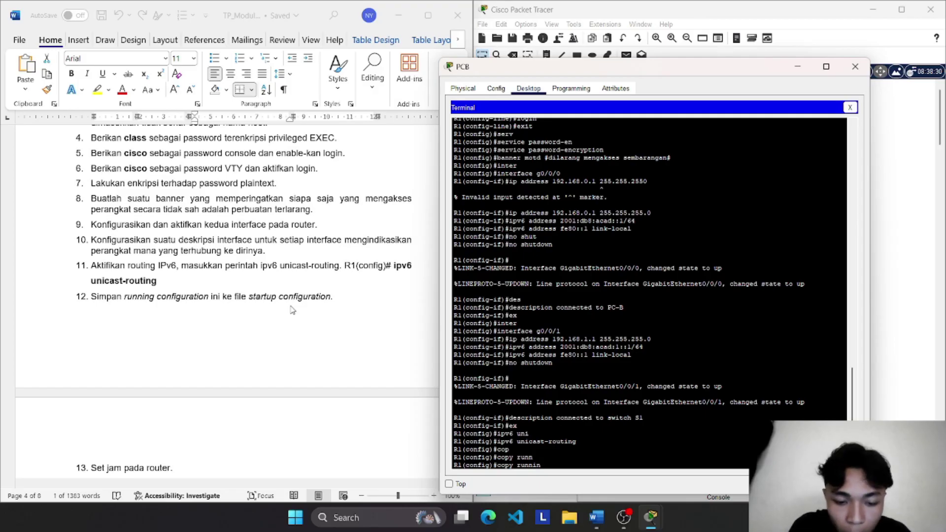
{"action": "type", "text": "gg-"}
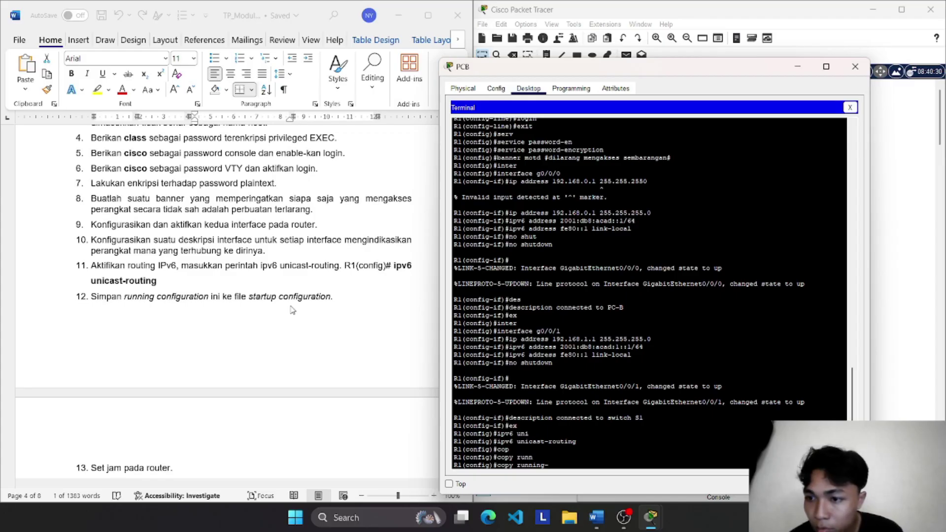
{"action": "type", "text": "cofig"}
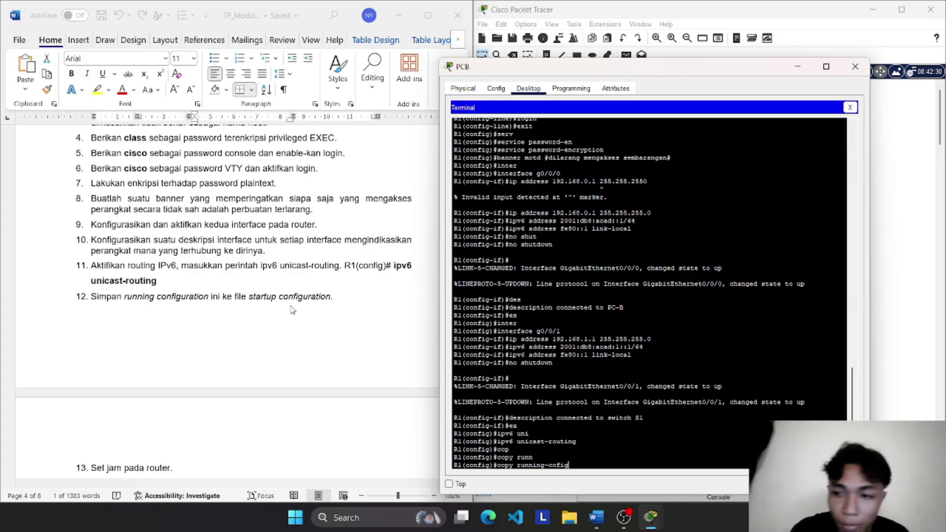
{"action": "type", "text": " start"}
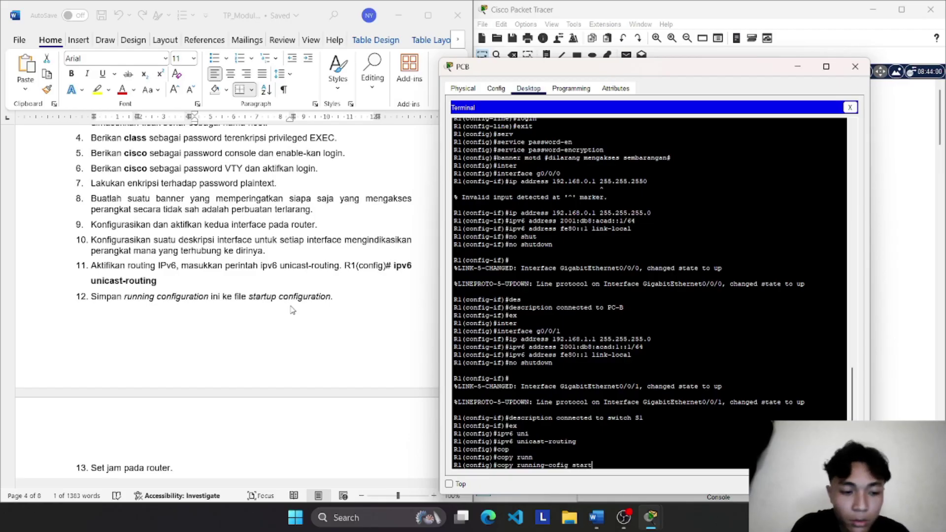
{"action": "key", "text": "Tab"}
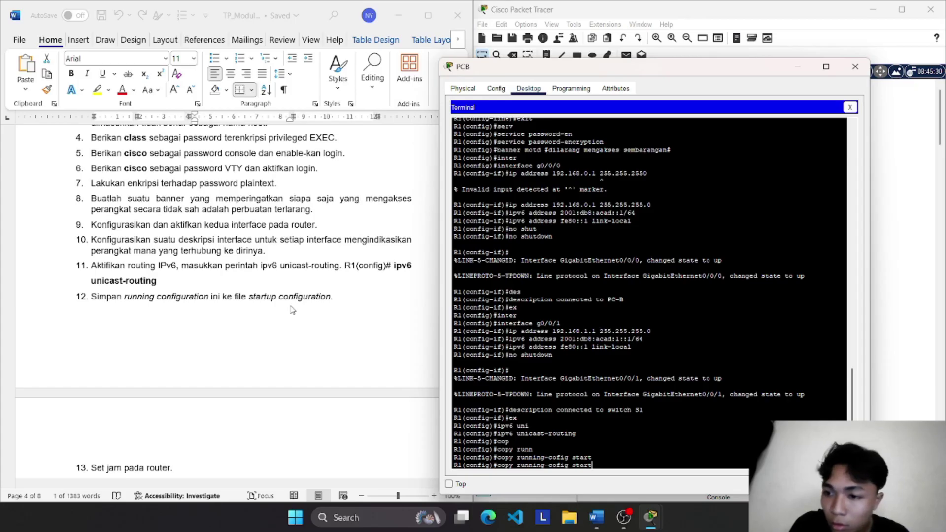
{"action": "type", "text": "u"}
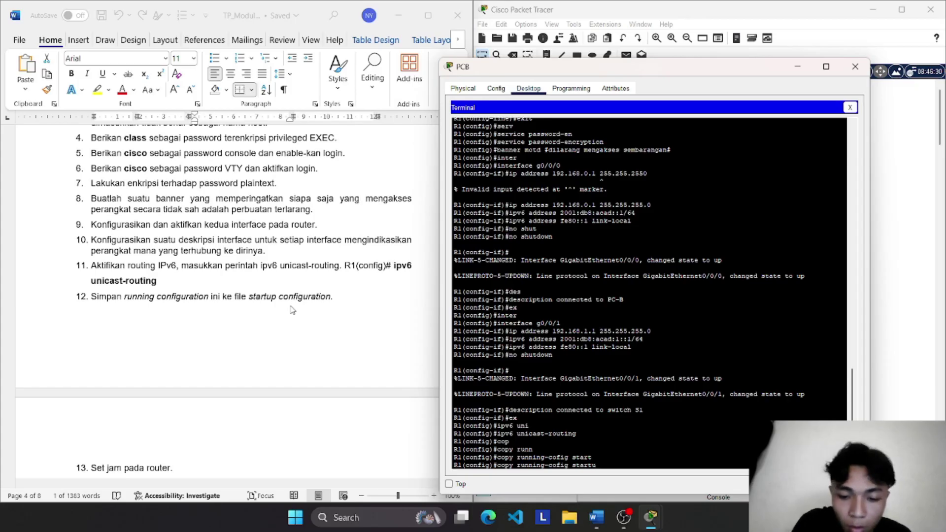
{"action": "type", "text": "p"}
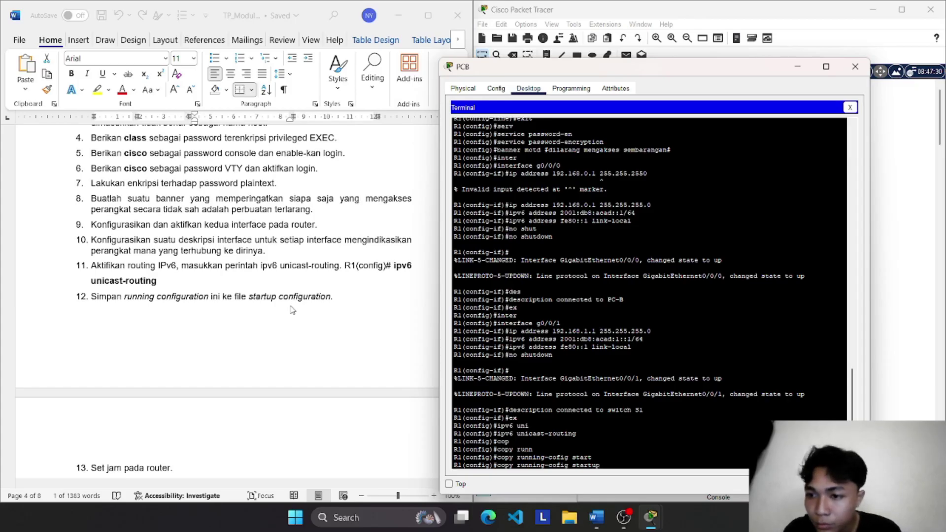
{"action": "type", "text": "-config"}
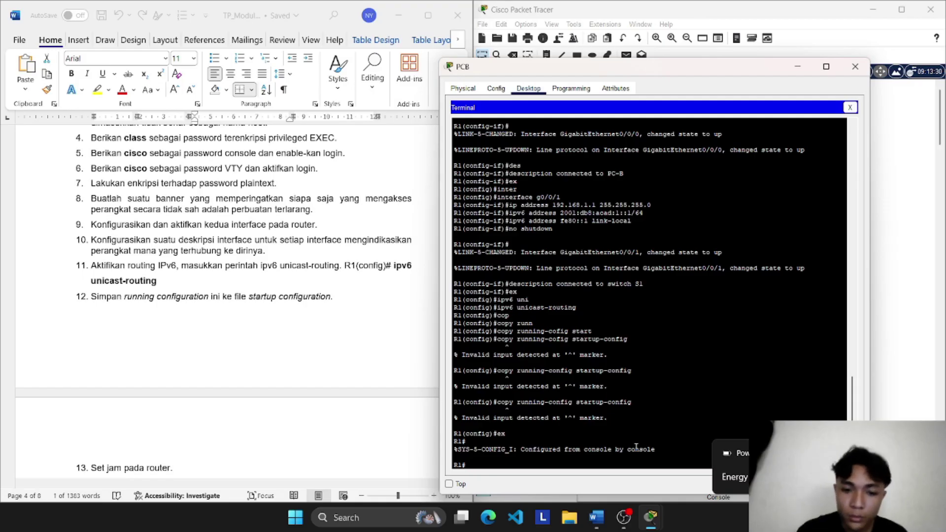
{"action": "type", "text": "en"}
{"action": "key", "text": "BackSpace"}
{"action": "key", "text": "BackSpace"}
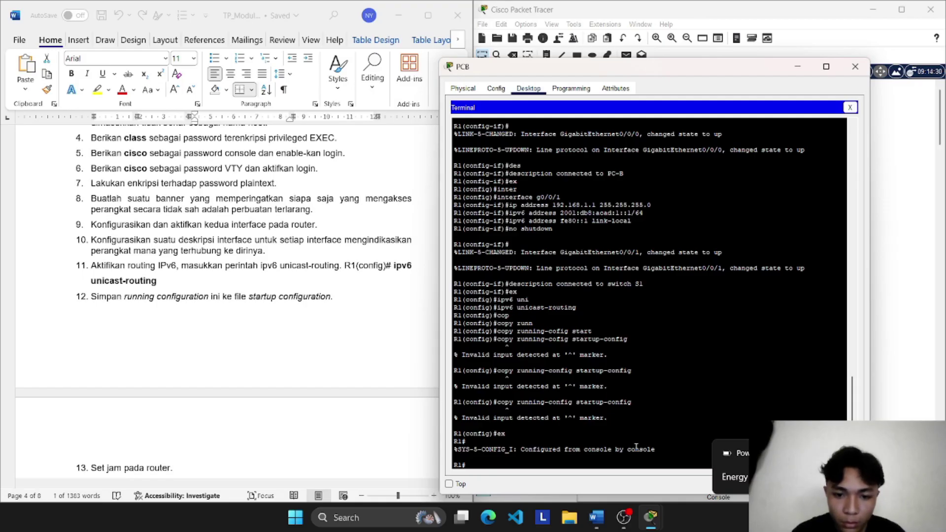
Step: Run copy running-config startup-config on R1 after fixing typos
{"action": "type", "text": "conf t"}
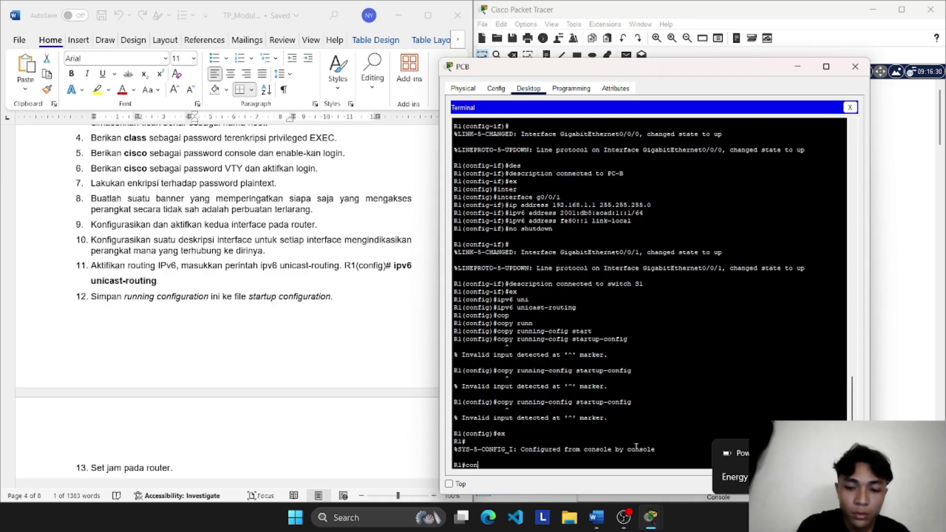
{"action": "key", "text": "BackSpace"}
{"action": "type", "text": "py"}
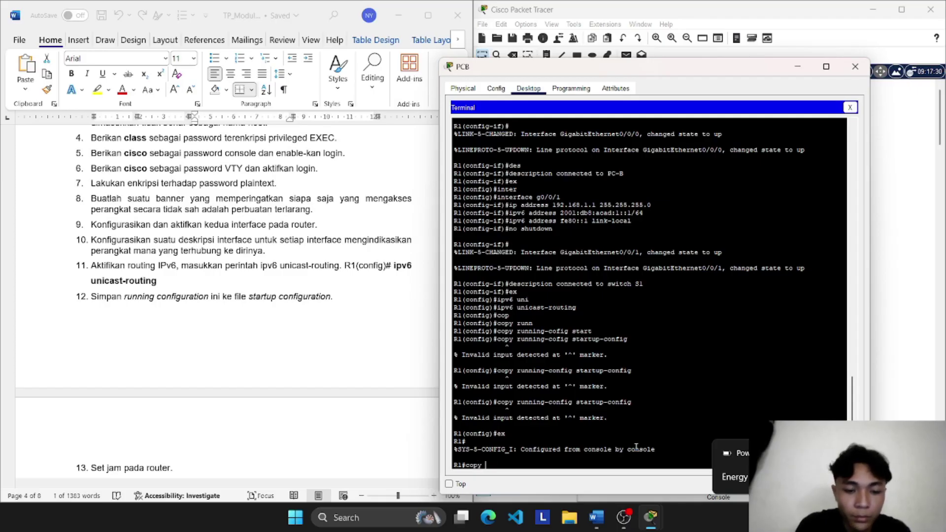
{"action": "type", "text": " running"}
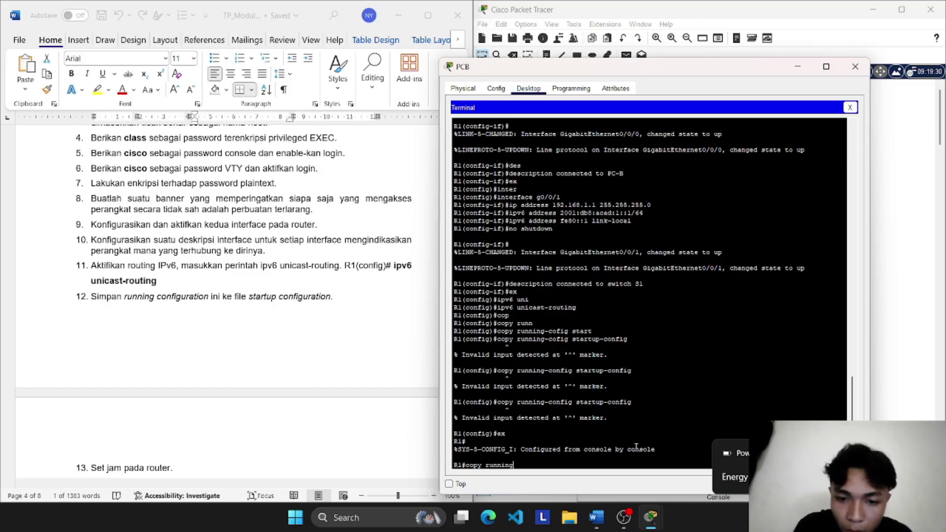
{"action": "type", "text": "-config st"}
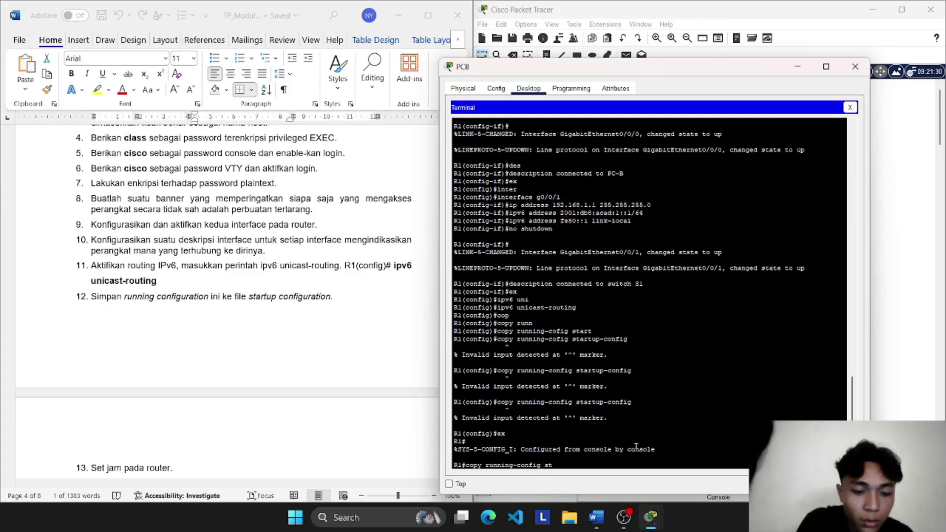
{"action": "type", "text": "art"}
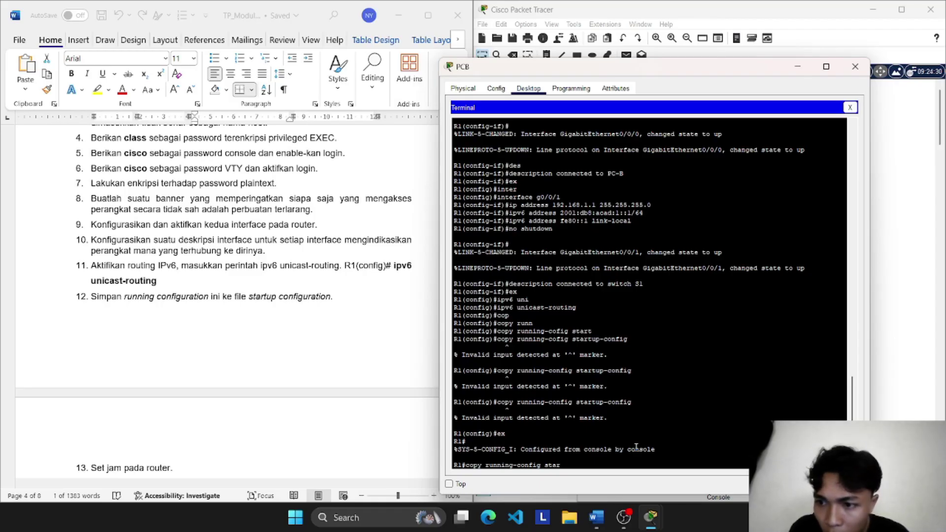
{"action": "type", "text": "tup"}
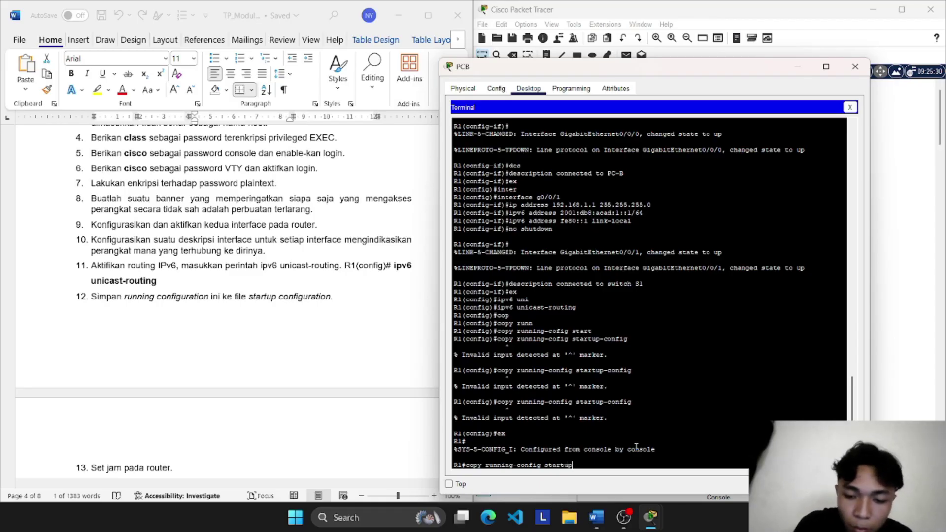
{"action": "type", "text": "-"}
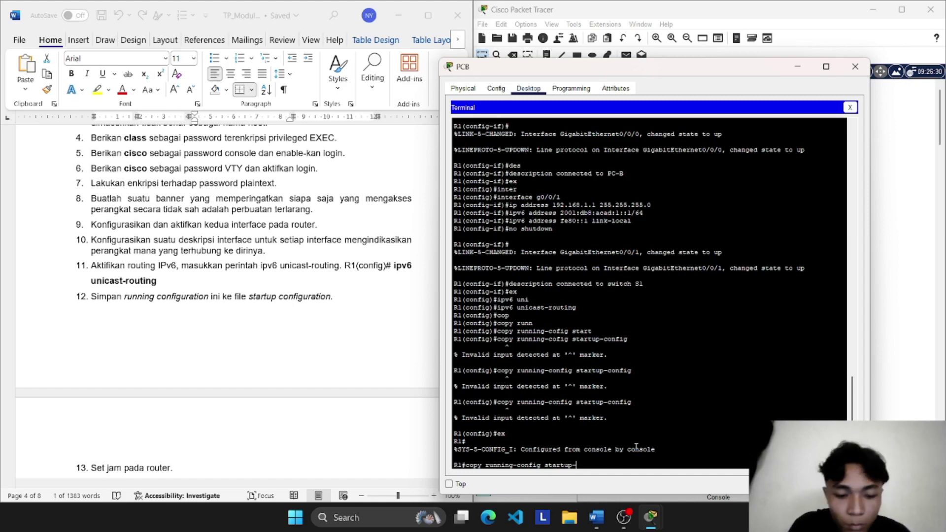
{"action": "type", "text": "conf"}
{"action": "key", "text": "BackSpace"}
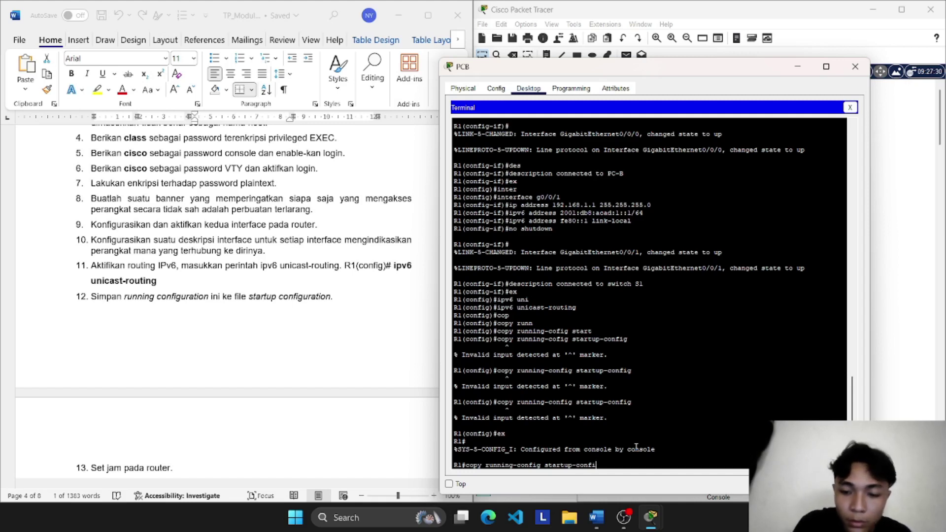
{"action": "key", "text": "Return"}
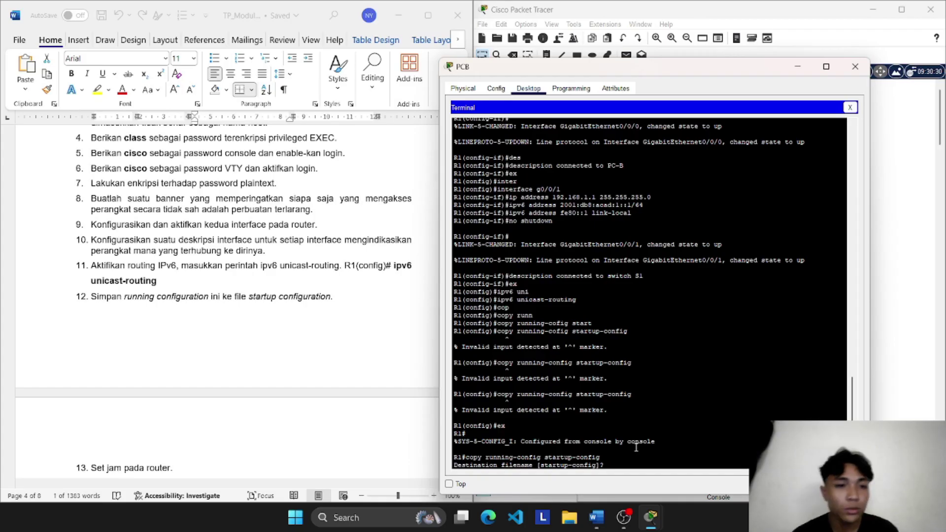
Step: Accept the default startup-config filename so the save reports [OK]
{"action": "scroll", "coordinate": [411, 354], "scroll_direction": "down", "scroll_amount": 1}
{"action": "scroll", "coordinate": [411, 354], "scroll_direction": "down", "scroll_amount": 1}
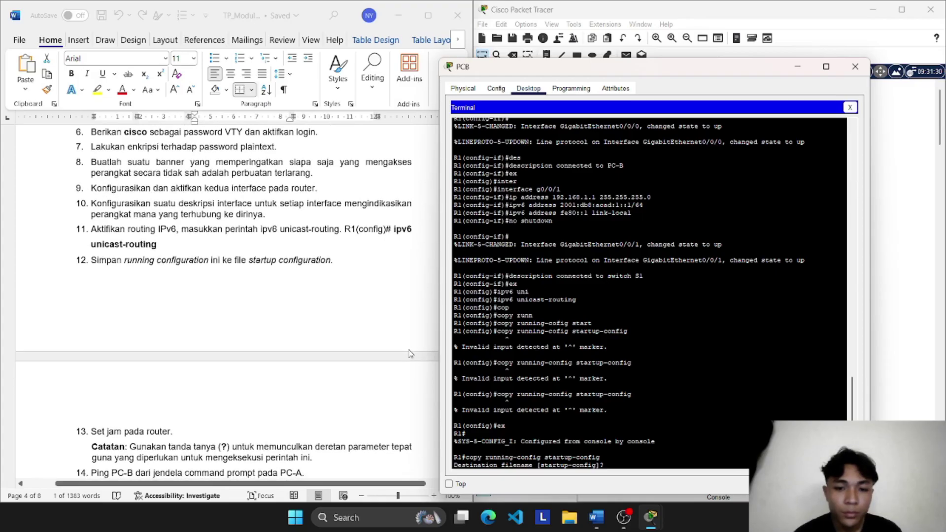
{"action": "scroll", "coordinate": [410, 354], "scroll_direction": "down", "scroll_amount": 1}
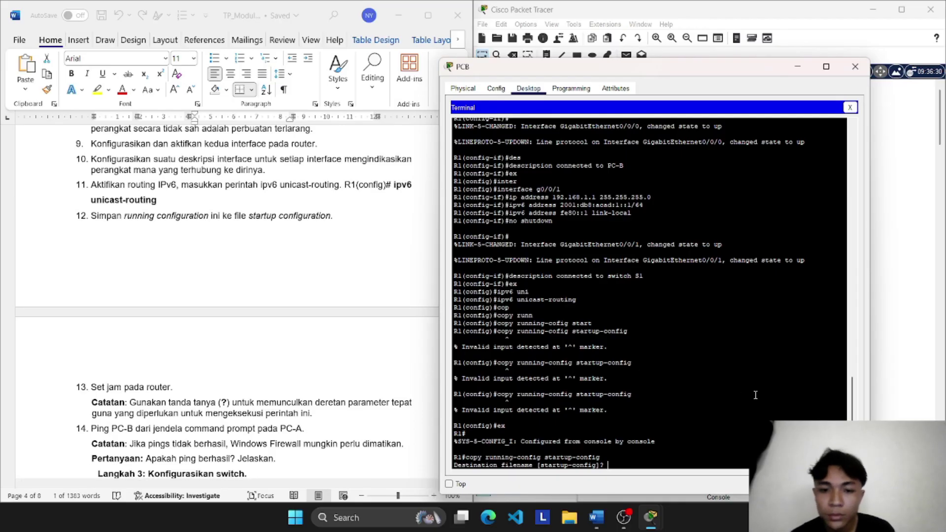
{"action": "key", "text": "Return"}
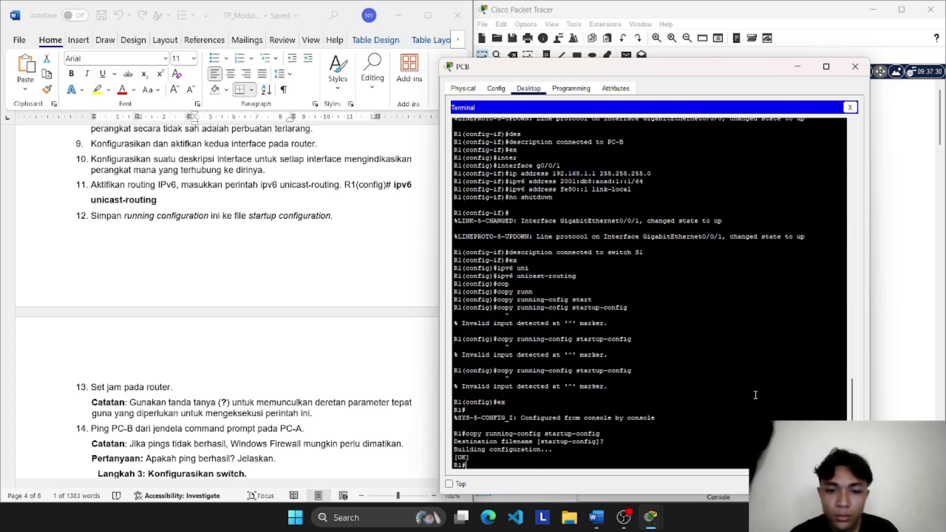
{"action": "type", "text": "clock"}
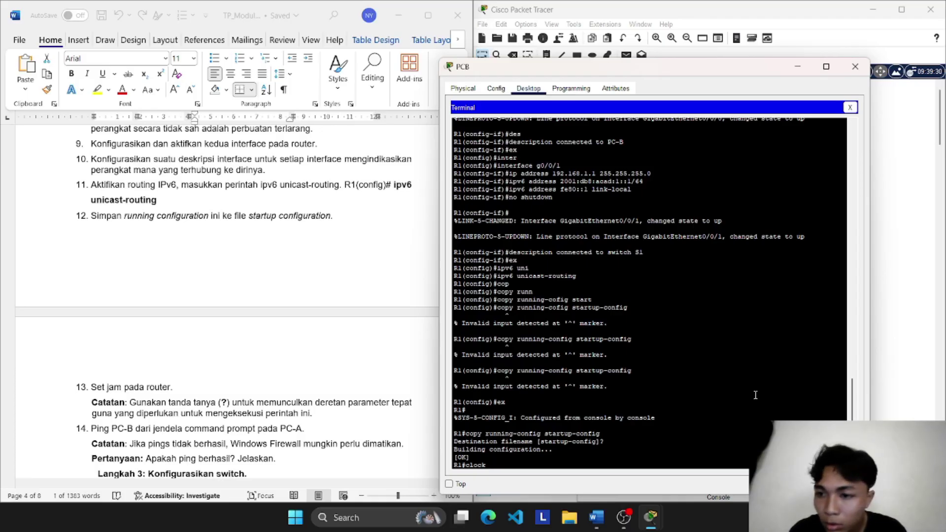
{"action": "type", "text": " s"}
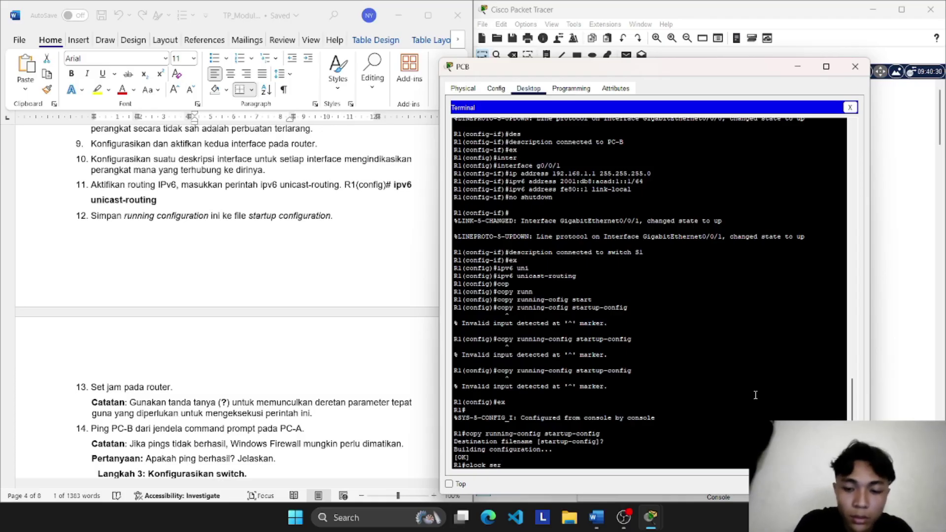
{"action": "type", "text": "er 2025"}
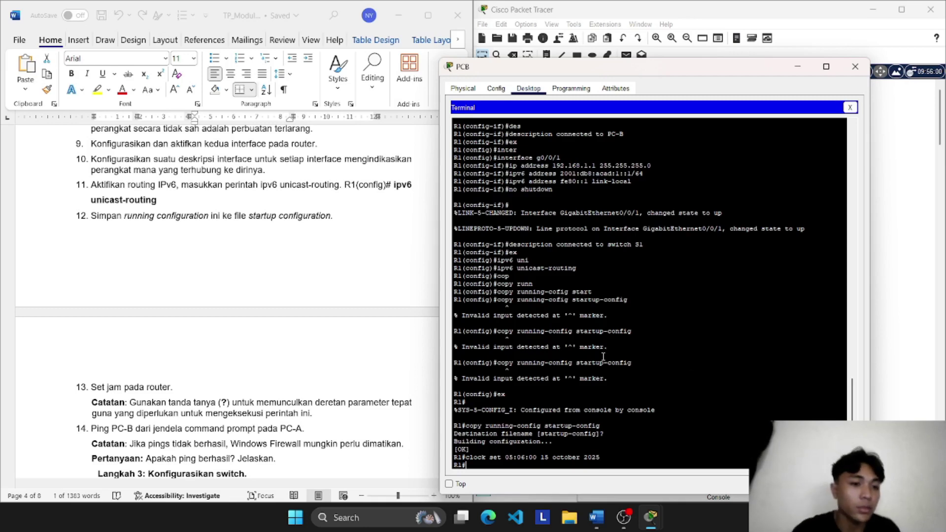
Step: Scroll the R1 terminal to check the clock set to 05:06:00 15 October 2025
{"action": "scroll", "coordinate": [332, 395], "scroll_direction": "down", "scroll_amount": 3}
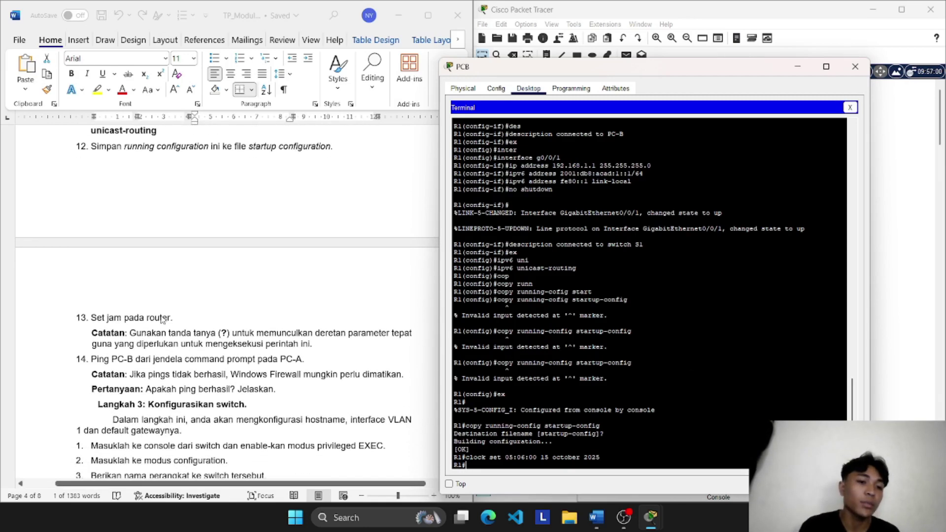
{"action": "scroll", "coordinate": [163, 323], "scroll_direction": "down", "scroll_amount": 2}
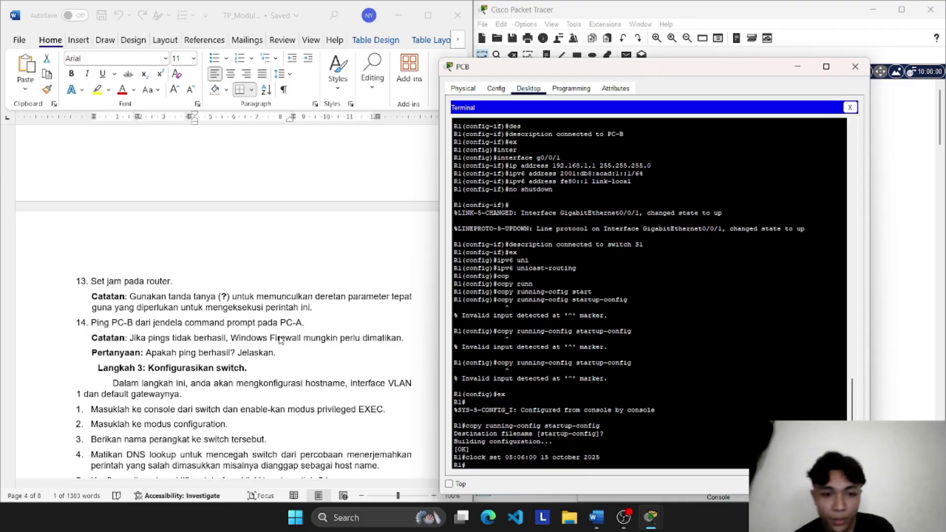
Step: Close PC-B's window and ping 192.168.0.3 from PC-A's Command Prompt
{"action": "left_click", "coordinate": [855, 67]}
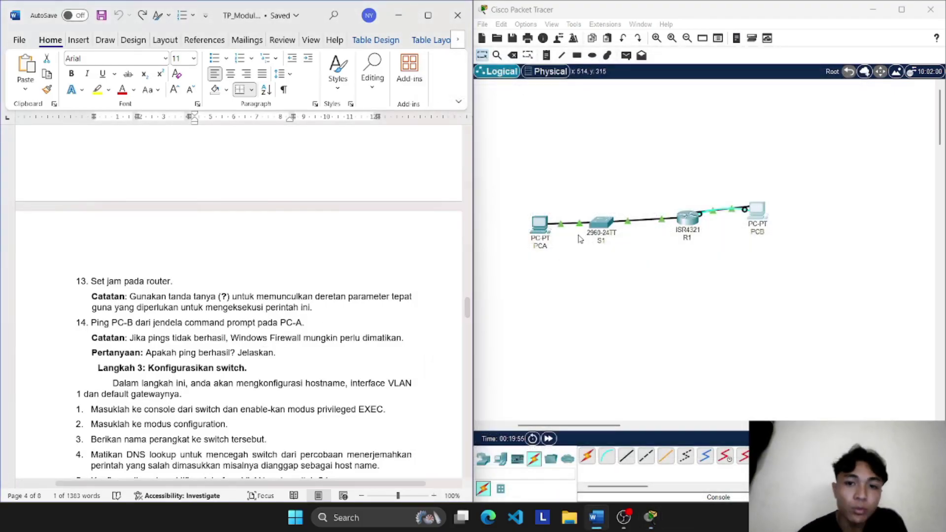
{"action": "left_click", "coordinate": [542, 224]}
{"action": "left_click", "coordinate": [541, 225]}
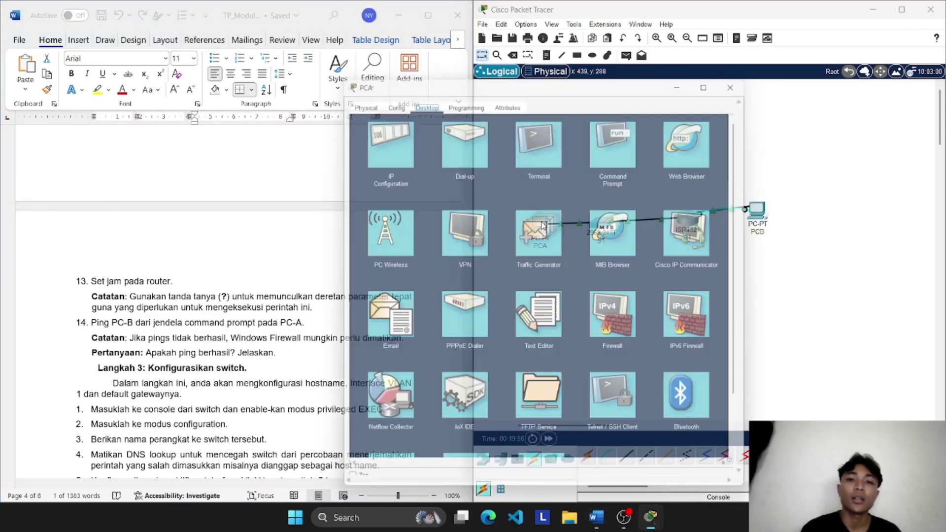
{"action": "left_click", "coordinate": [625, 141]}
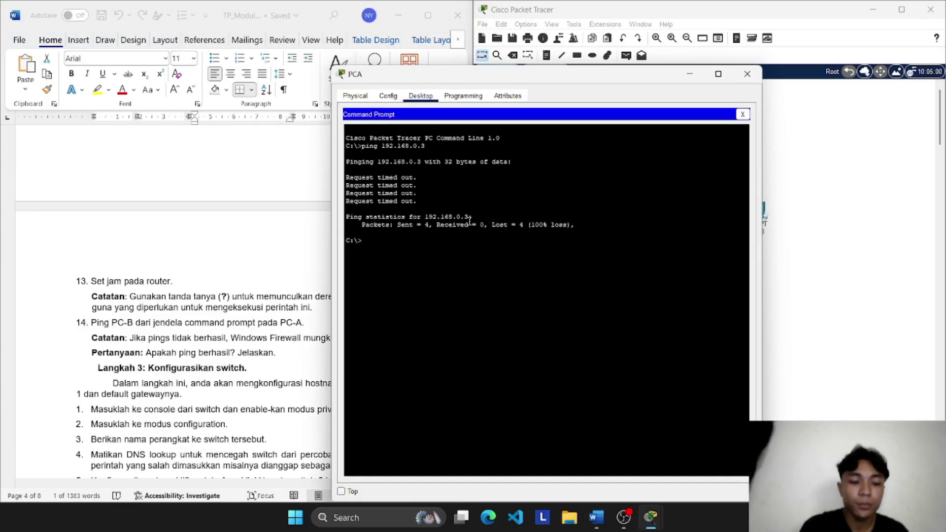
{"action": "type", "text": "ping"}
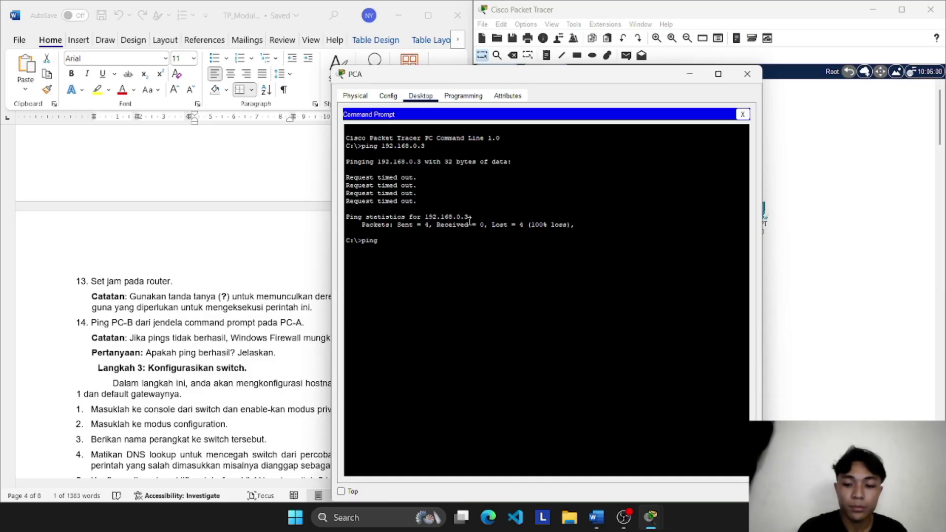
{"action": "type", "text": "192.168.0.3"}
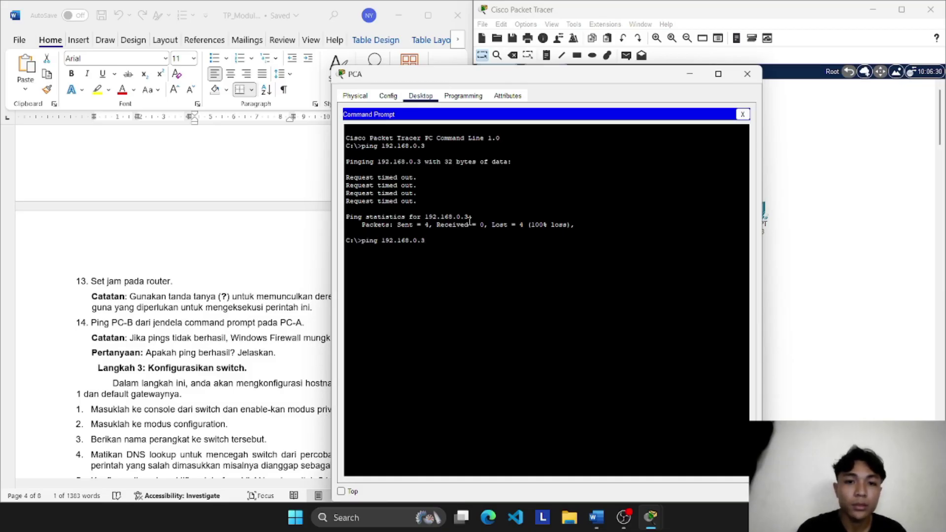
{"action": "key", "text": "Return"}
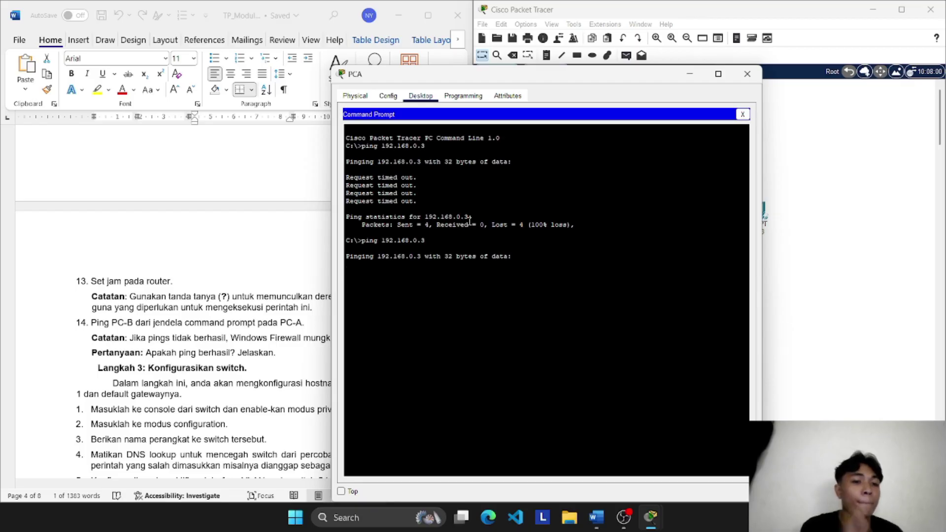
Step: Review the ping's 3 of 4 replies, then close PC-A's window
{"action": "left_click_drag", "start_coordinate": [562, 78], "coordinate": [652, 82]}
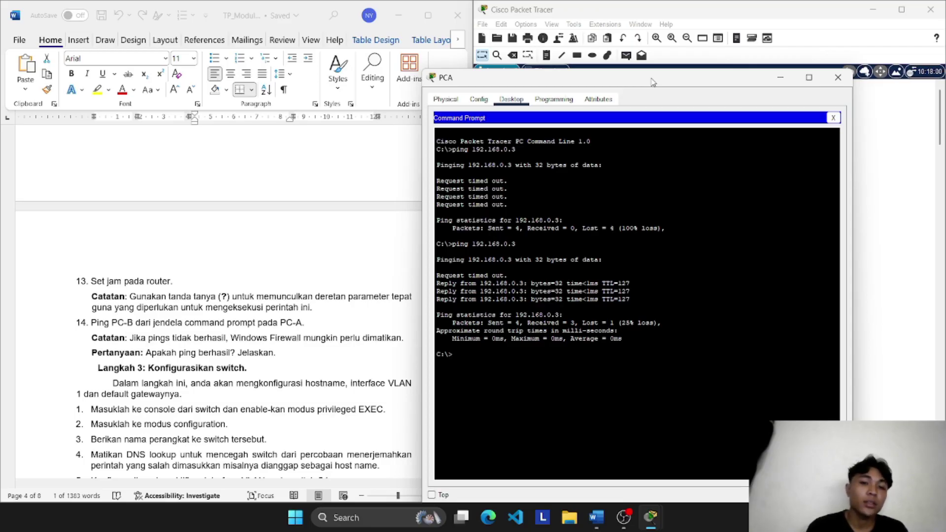
{"action": "left_click_drag", "start_coordinate": [663, 81], "coordinate": [593, 40]}
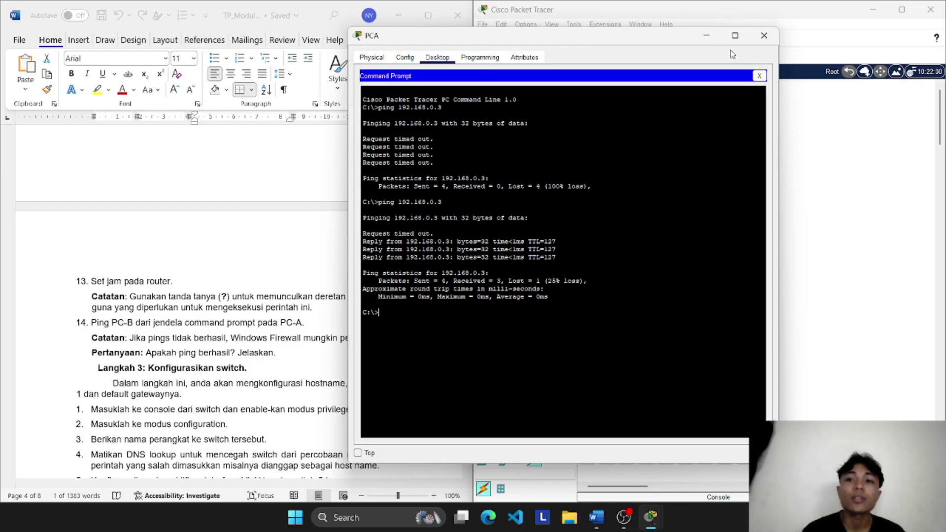
{"action": "left_click", "coordinate": [760, 43]}
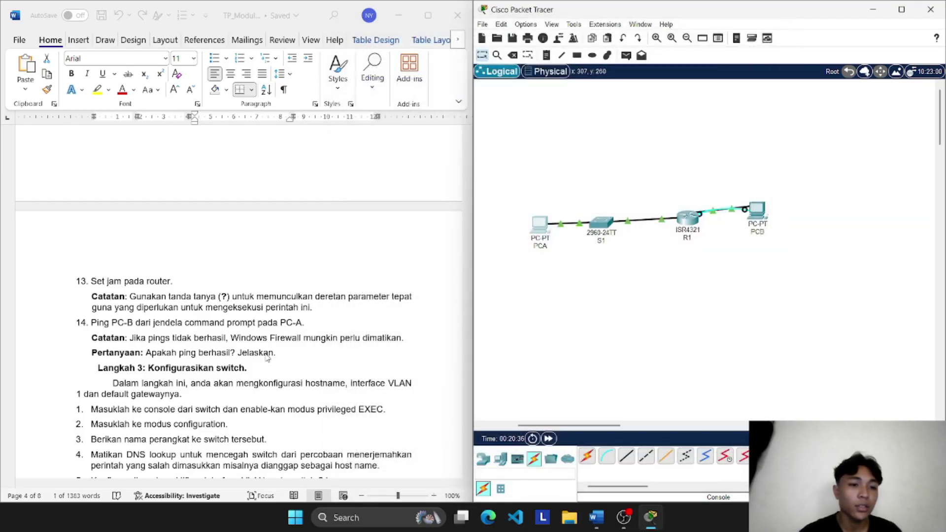
Step: Connect a console cable from S1's Console port to PC-A's RS 232 port
{"action": "scroll", "coordinate": [267, 358], "scroll_direction": "down", "scroll_amount": 1}
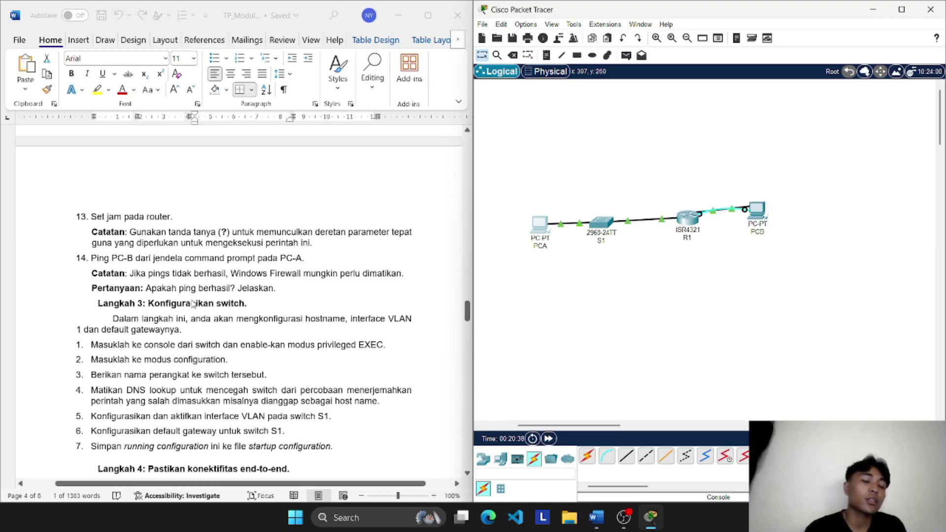
{"action": "scroll", "coordinate": [206, 313], "scroll_direction": "down", "scroll_amount": 1}
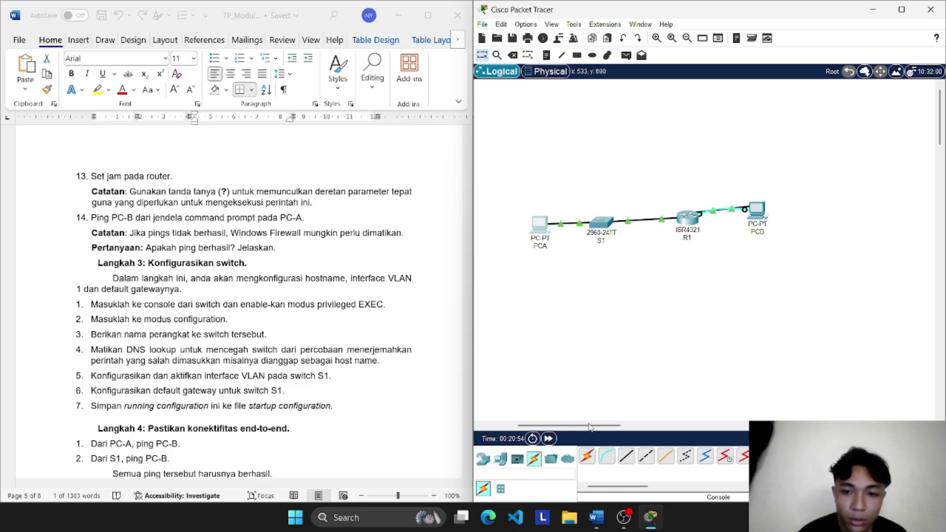
{"action": "left_click", "coordinate": [608, 457]}
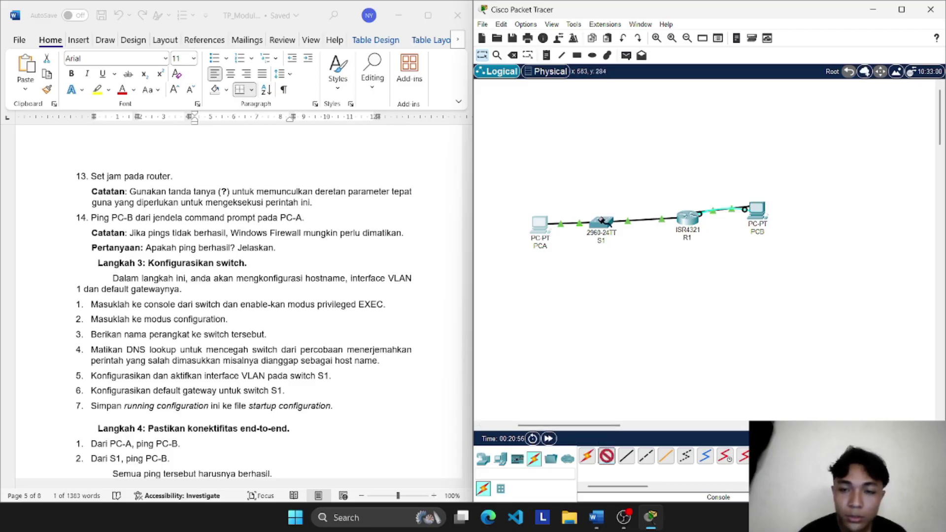
{"action": "left_click", "coordinate": [603, 222]}
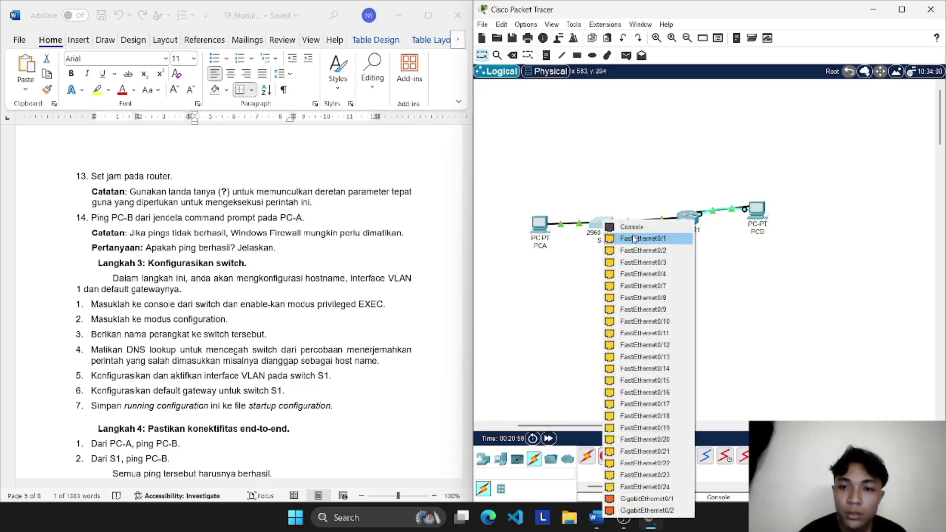
{"action": "left_click", "coordinate": [631, 227]}
{"action": "left_click", "coordinate": [533, 225]}
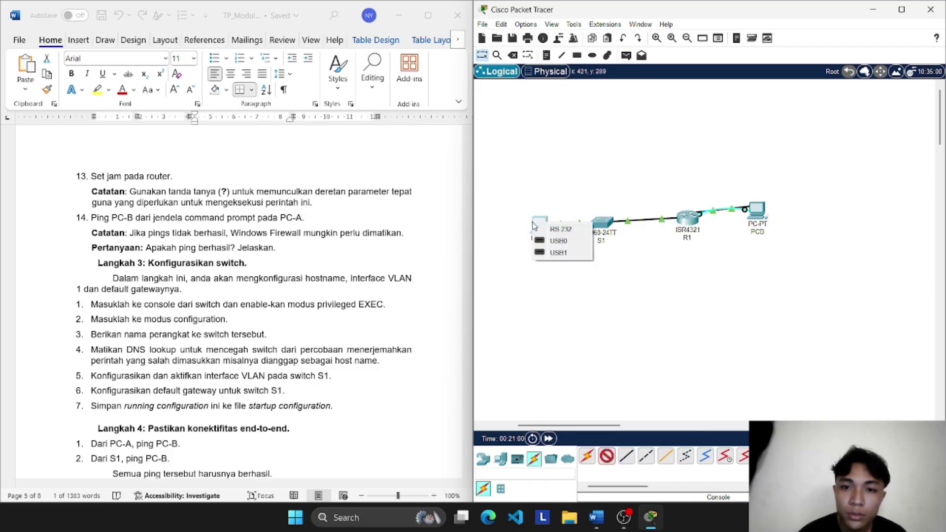
{"action": "left_click", "coordinate": [557, 229]}
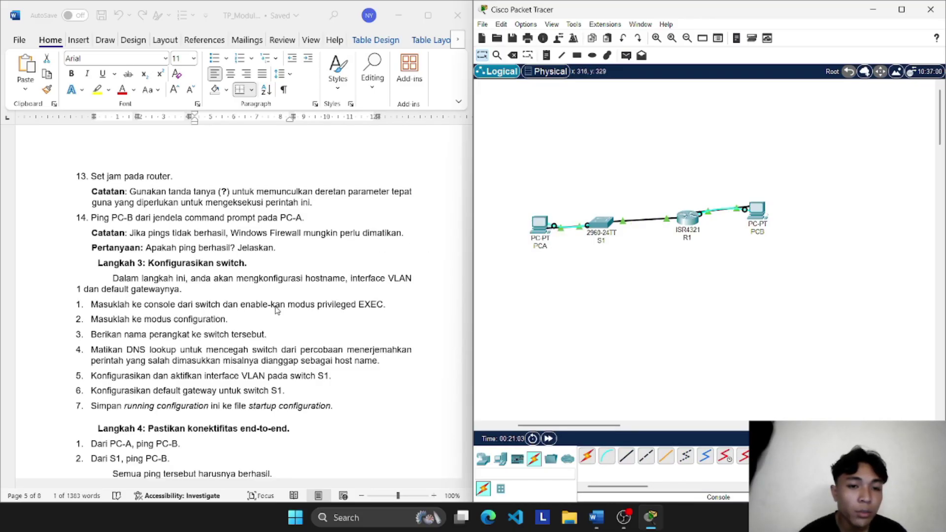
{"action": "scroll", "coordinate": [188, 318], "scroll_direction": "down", "scroll_amount": 1}
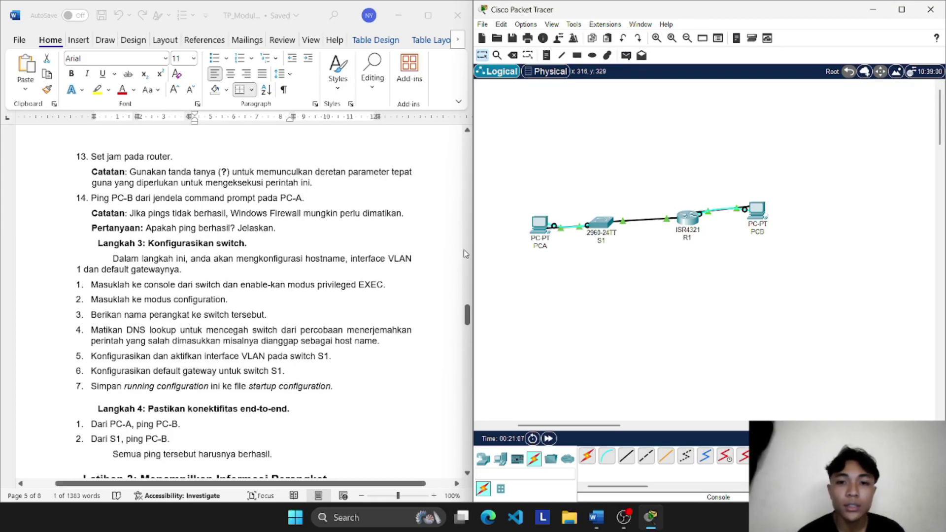
Step: Open S1's CLI and enter privileged EXEC and global configuration modes
{"action": "left_click", "coordinate": [601, 224]}
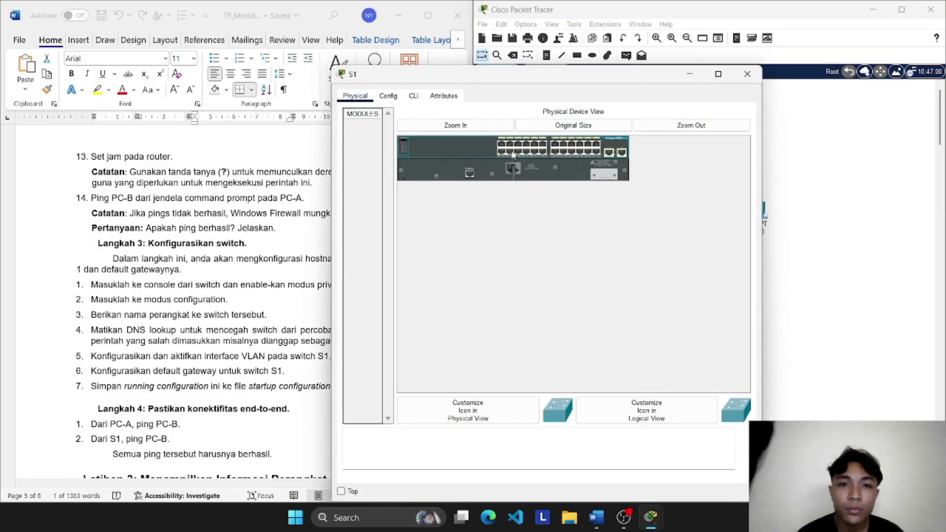
{"action": "left_click", "coordinate": [414, 96]}
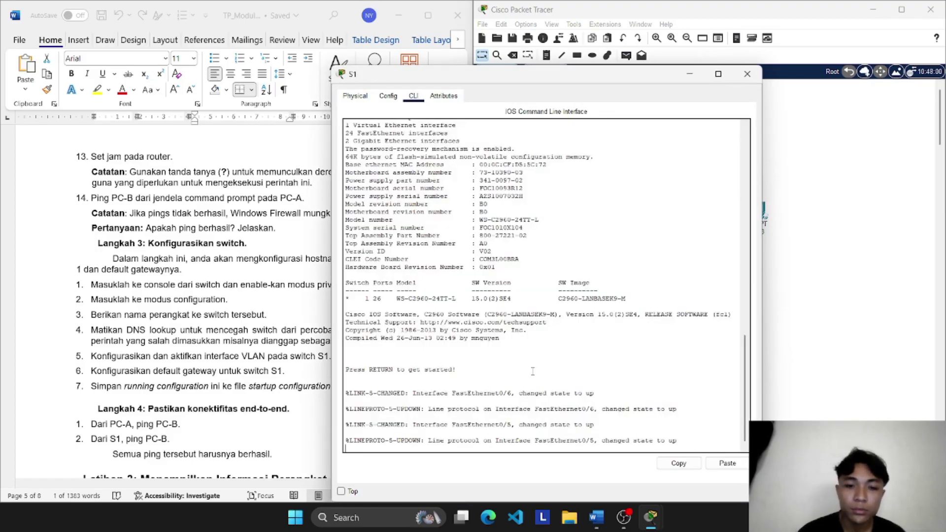
{"action": "key", "text": "Return"}
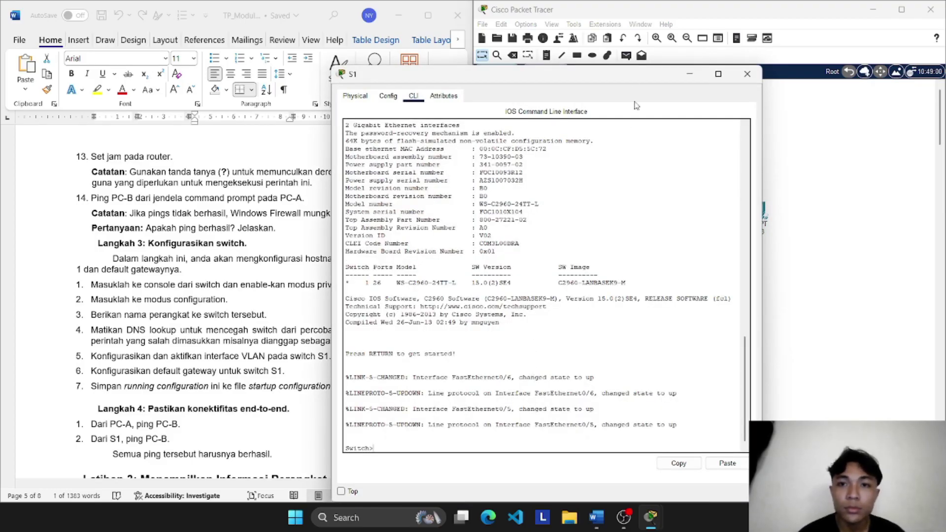
{"action": "left_click_drag", "start_coordinate": [621, 77], "coordinate": [663, 74]}
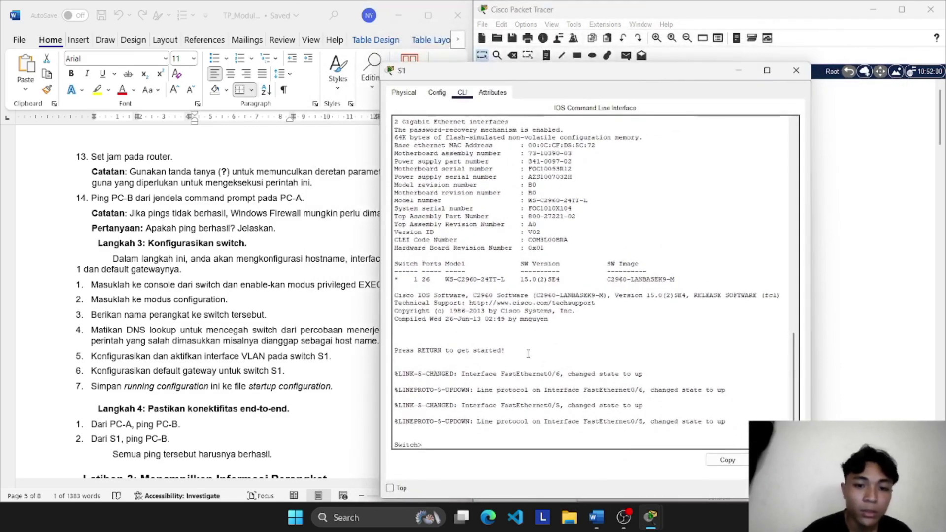
{"action": "type", "text": "en"}
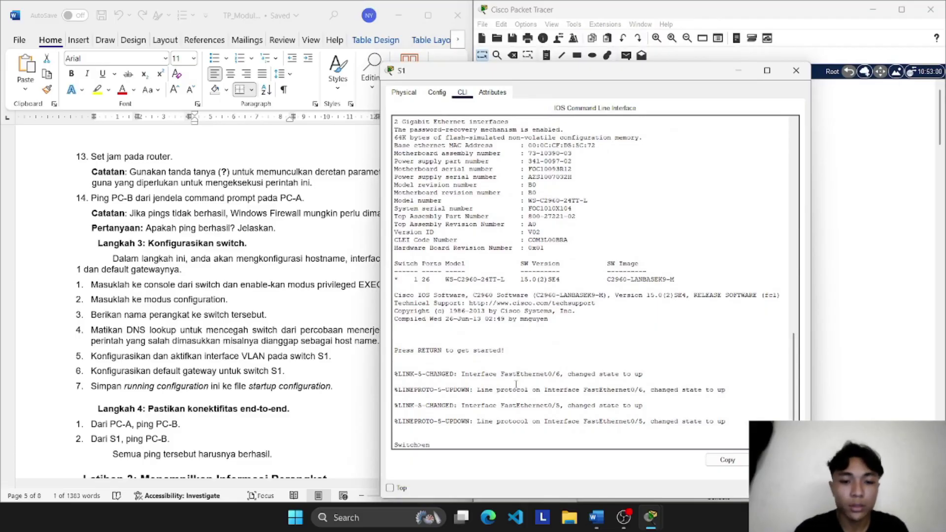
{"action": "key", "text": "Return"}
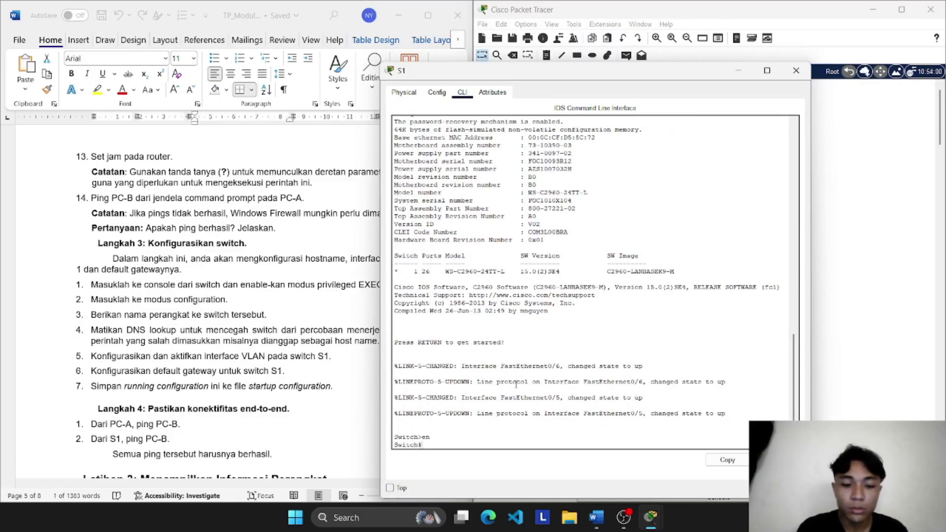
{"action": "type", "text": "conf "}
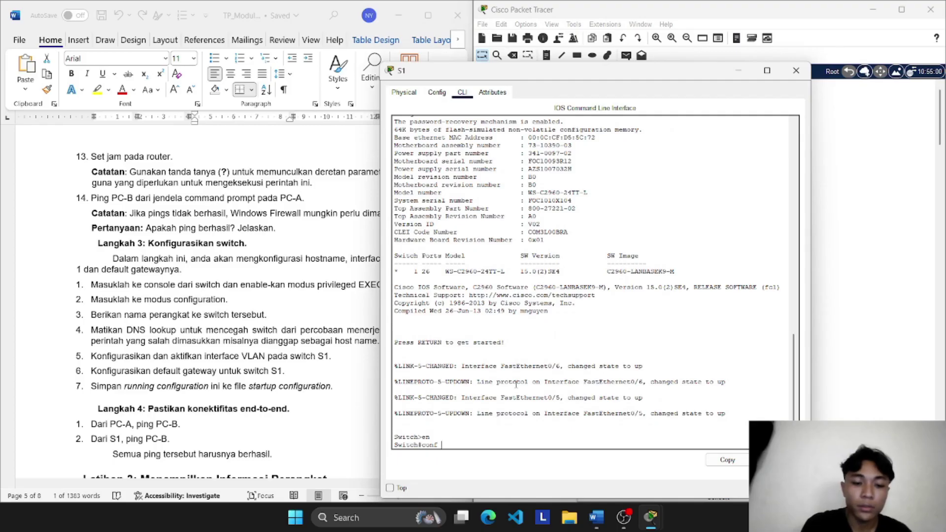
{"action": "type", "text": "t"}
{"action": "key", "text": "Return"}
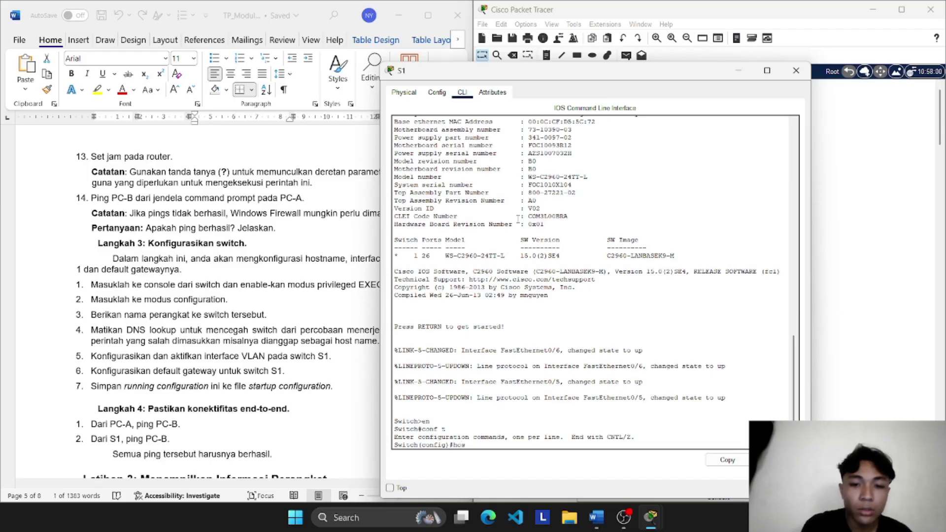
Step: Name the switch S1 and disable DNS lookup with no ip domain-lookup
{"action": "type", "text": "host"}
{"action": "key", "text": "Tab"}
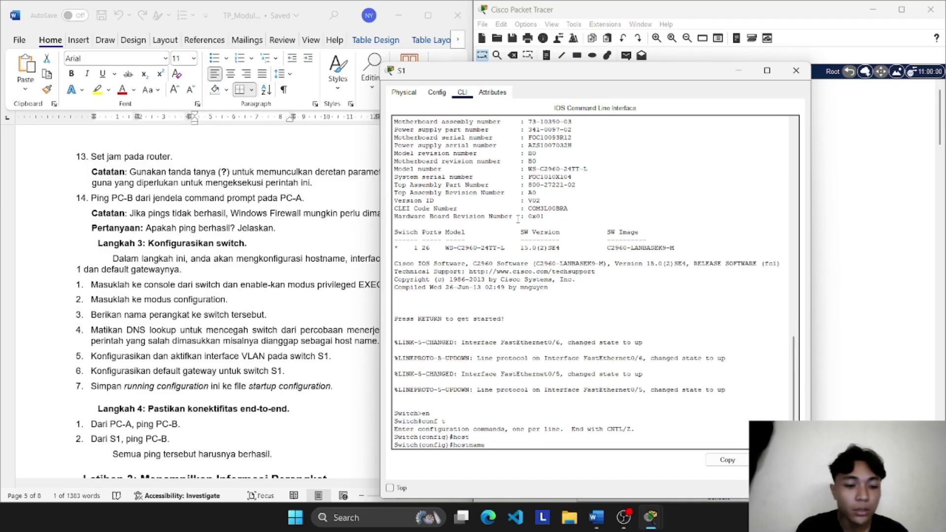
{"action": "type", "text": "S1"}
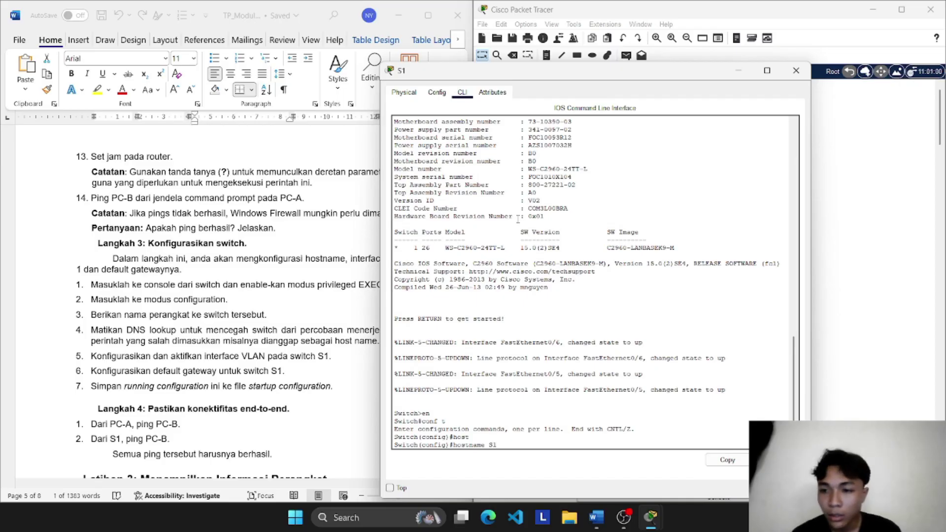
{"action": "key", "text": "Return"}
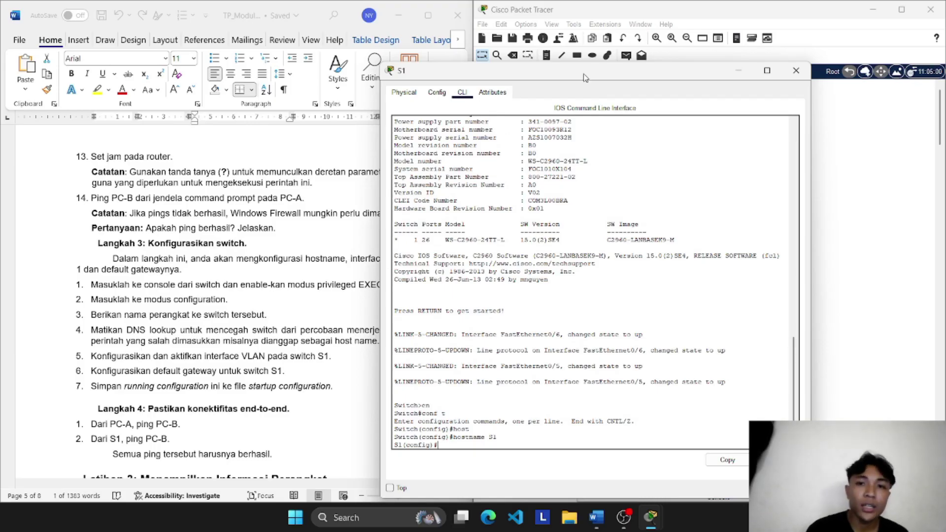
{"action": "left_click_drag", "start_coordinate": [591, 77], "coordinate": [651, 75]}
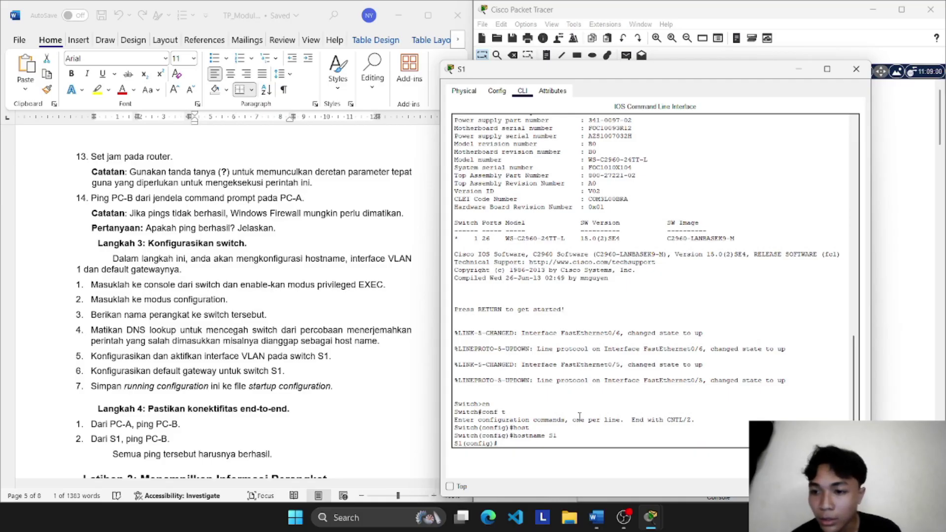
{"action": "type", "text": "no"}
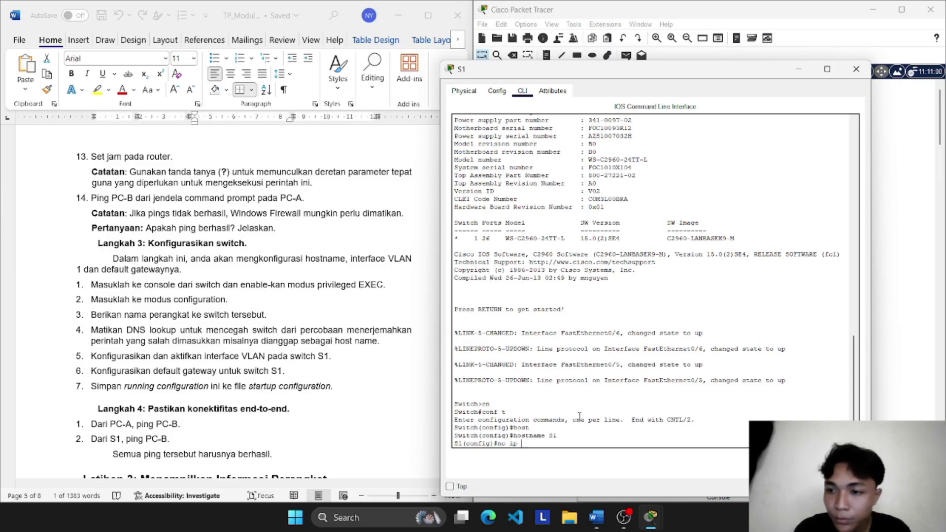
{"action": "type", "text": " ip "}
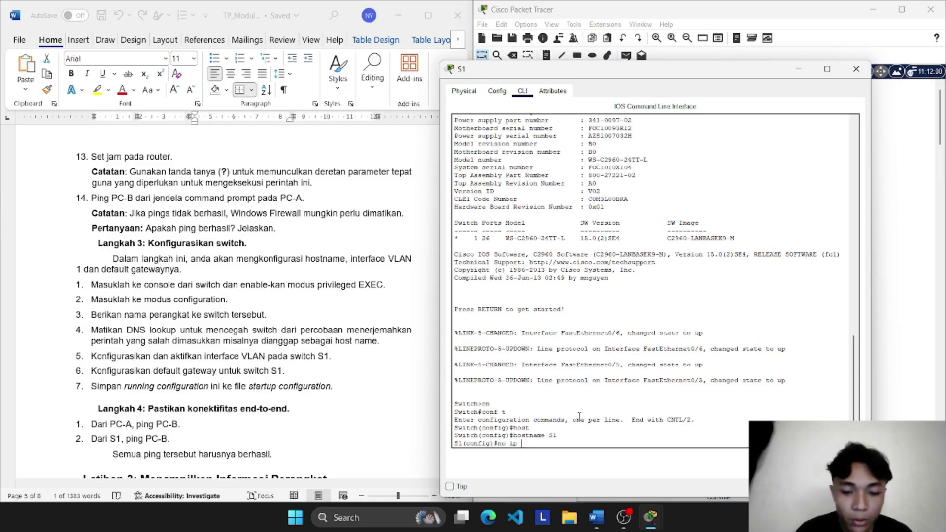
{"action": "type", "text": "dome"}
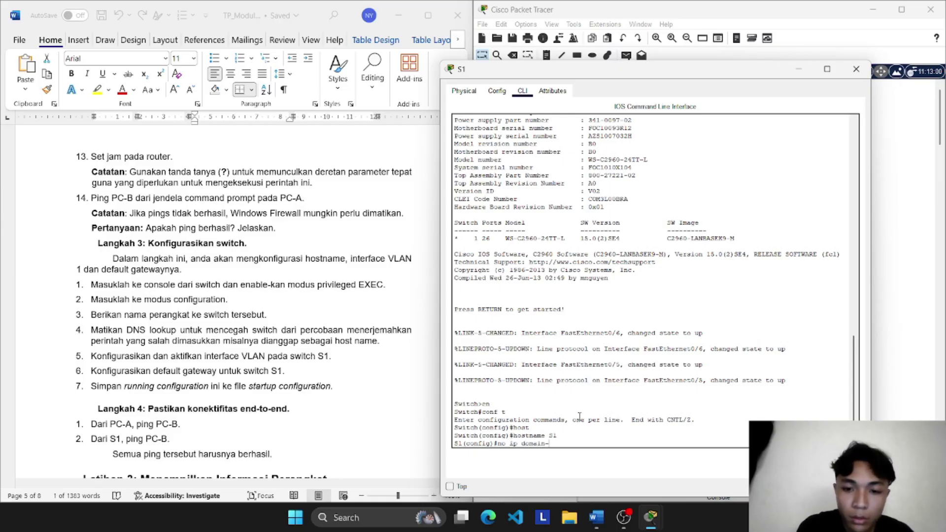
{"action": "type", "text": "in-lookup"}
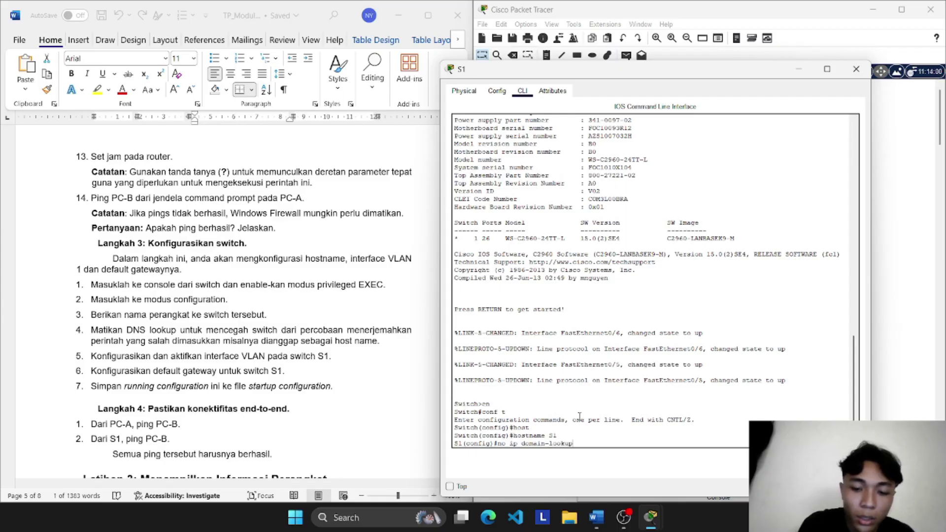
{"action": "key", "text": "Return"}
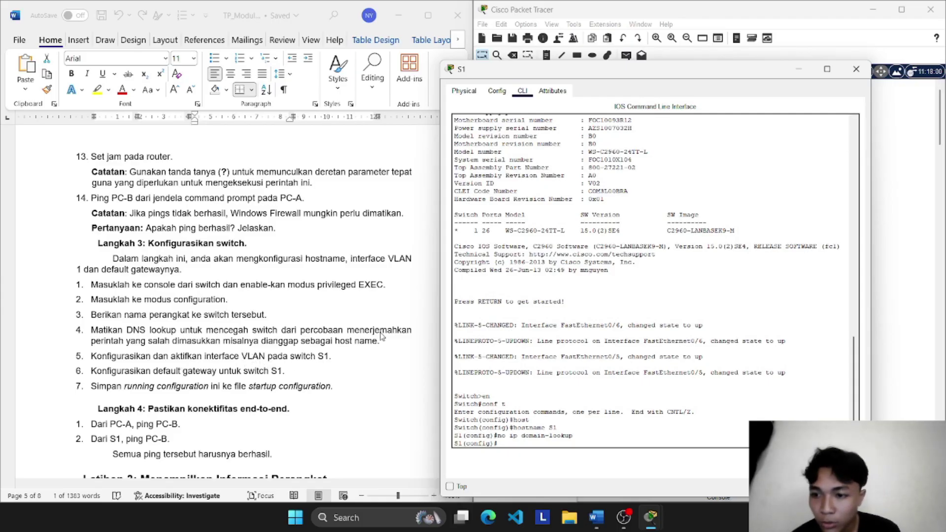
Step: Assign interface VLAN 1 the address 192.168.1.2 255.255.255.0
{"action": "type", "text": "inter"}
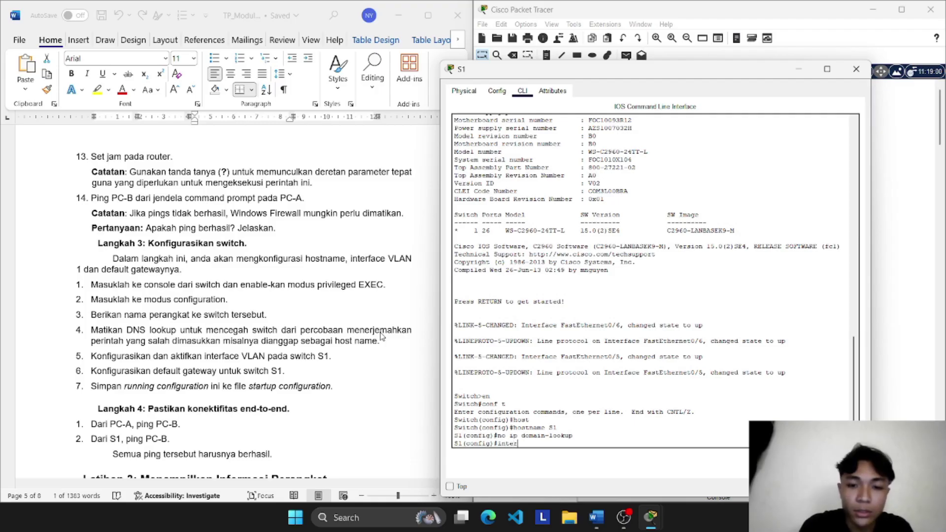
{"action": "key", "text": "Tab"}
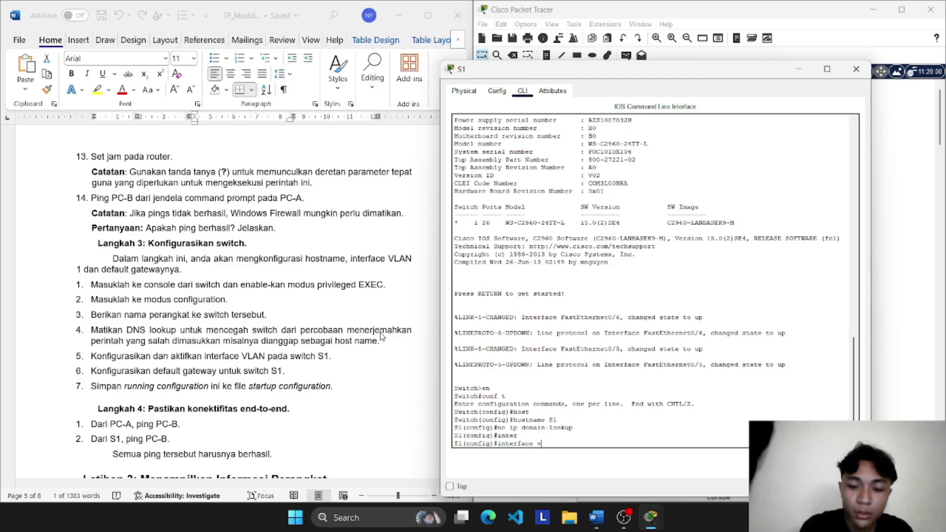
{"action": "type", "text": "vlan 1"}
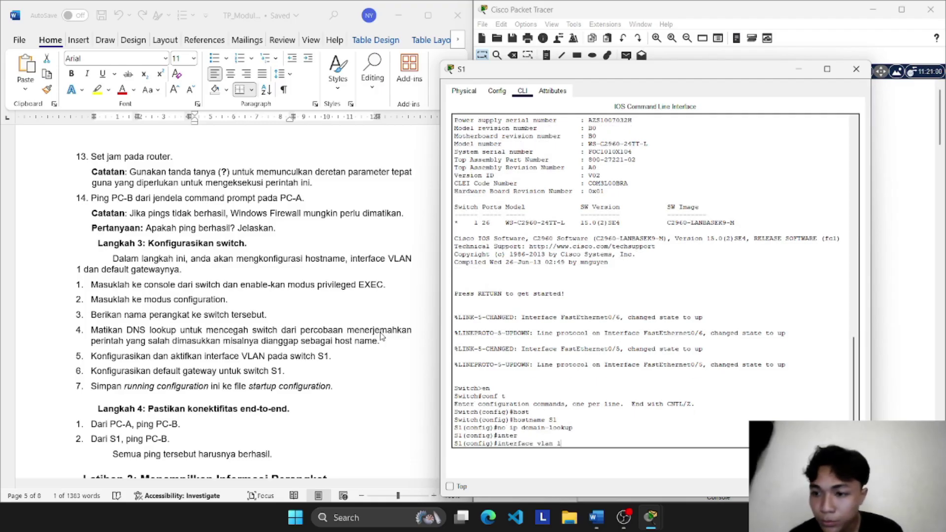
{"action": "key", "text": "Return"}
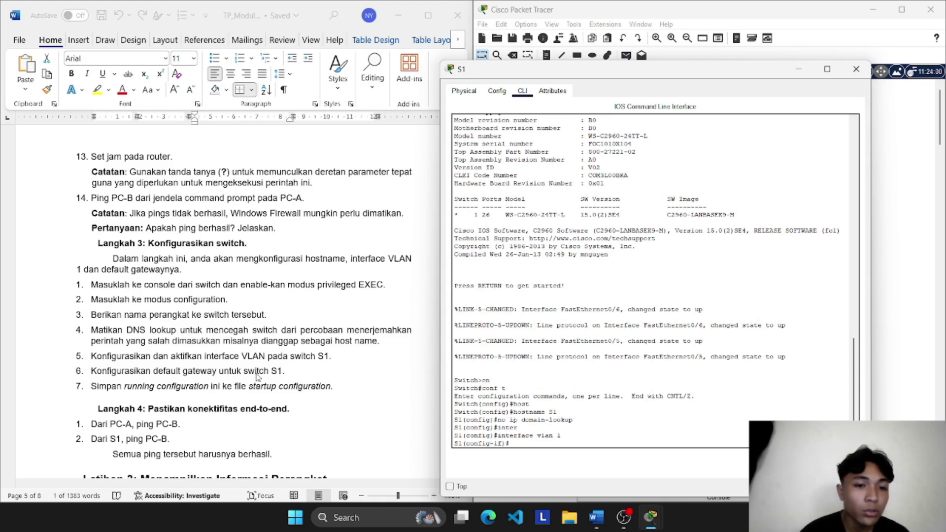
{"action": "type", "text": "ip a"}
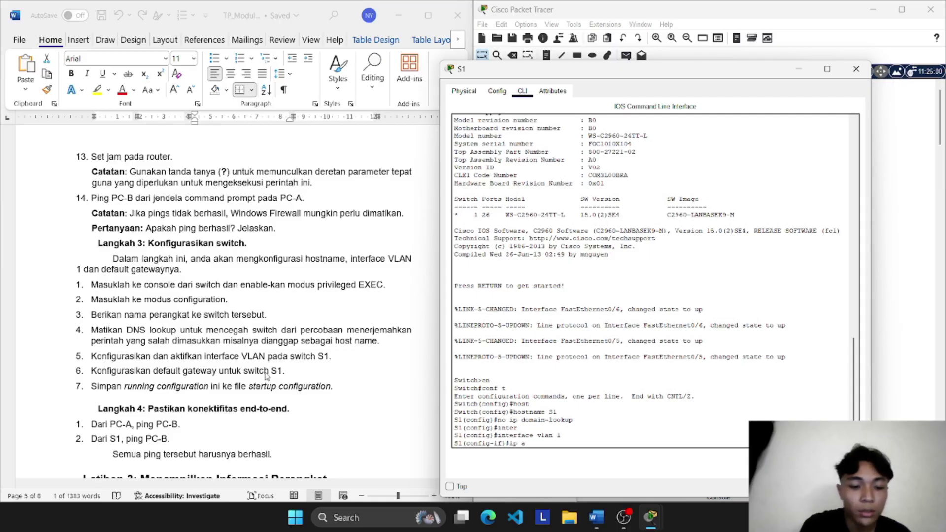
{"action": "type", "text": "ddress"}
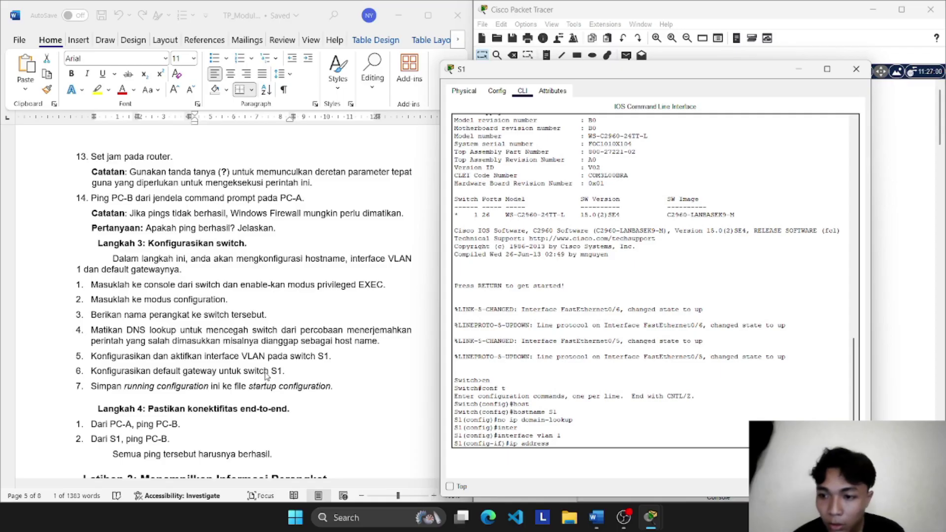
{"action": "type", "text": "192"}
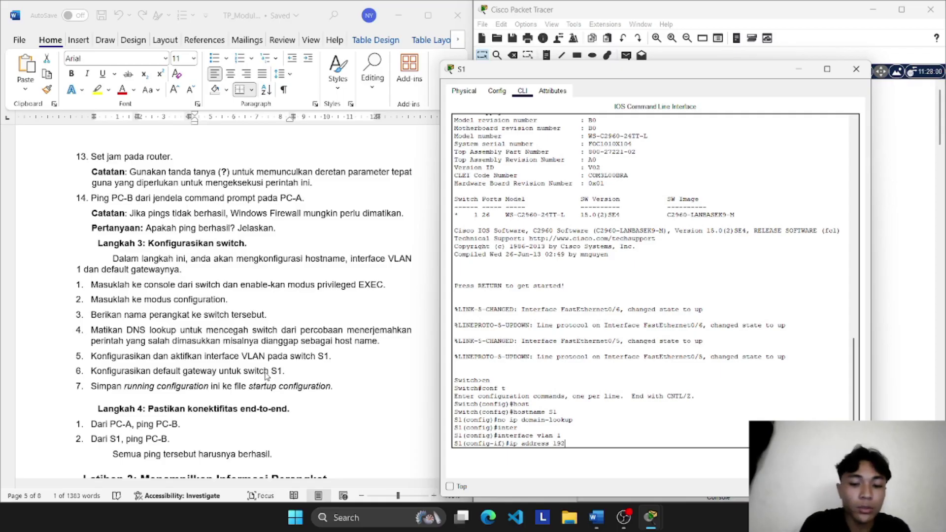
{"action": "type", "text": ".168"}
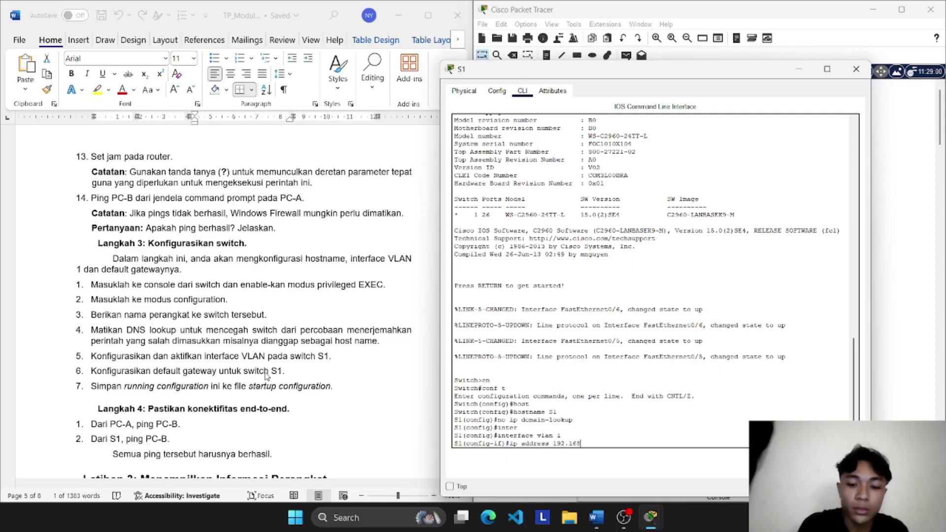
{"action": "type", "text": ".1.2"}
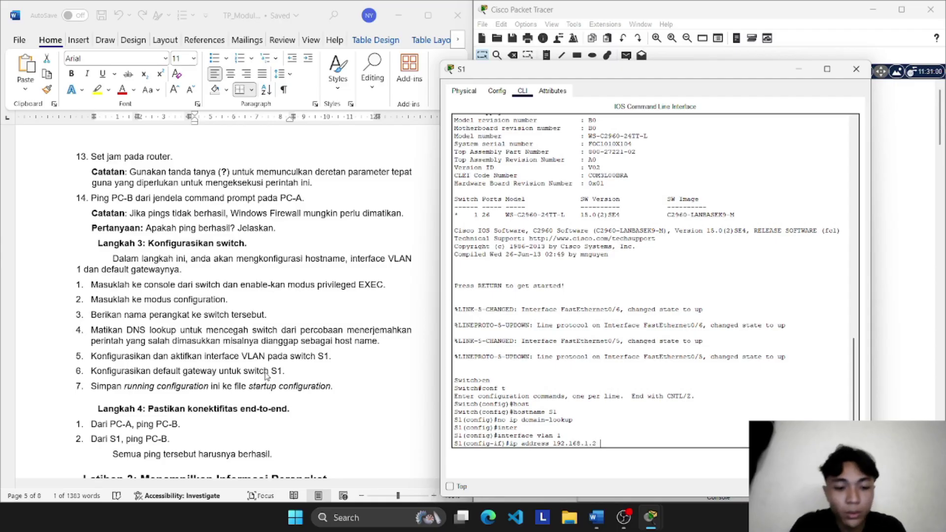
{"action": "type", "text": " 255.255.255"}
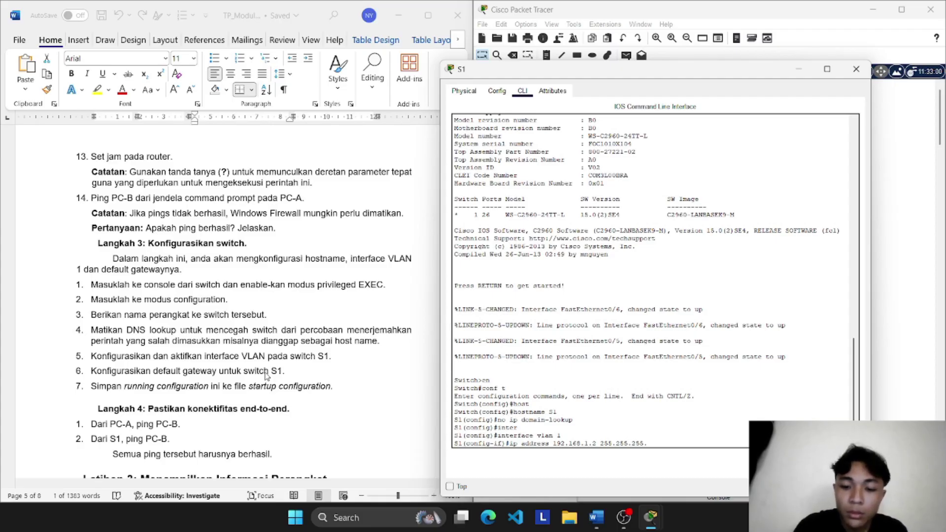
{"action": "type", "text": ".0"}
{"action": "key", "text": "Return"}
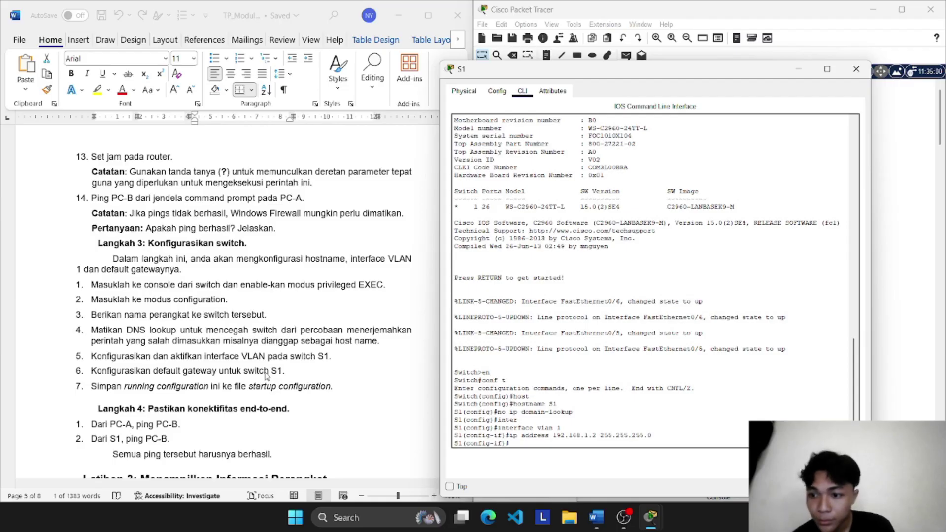
Step: Enable VLAN 1 with no shutdown and exit to global configuration
{"action": "type", "text": "no shu"}
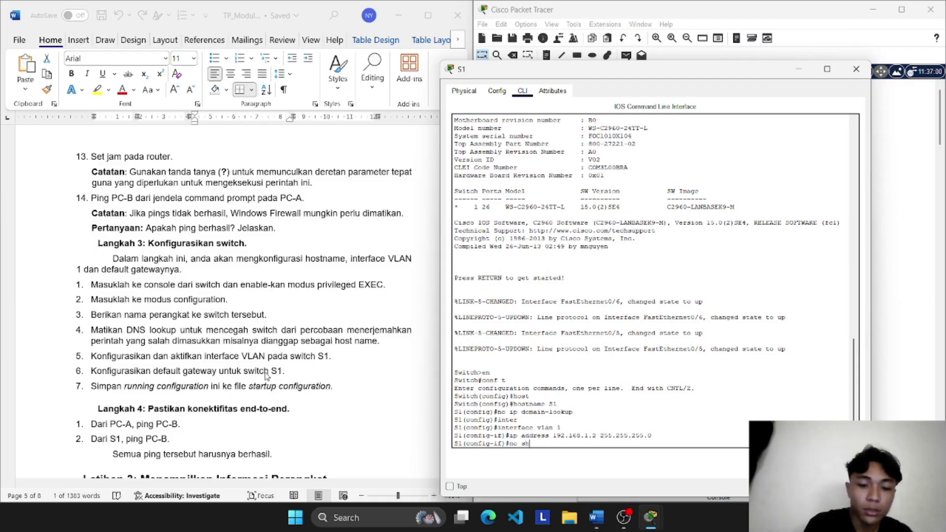
{"action": "key", "text": "Tab"}
{"action": "key", "text": "Return"}
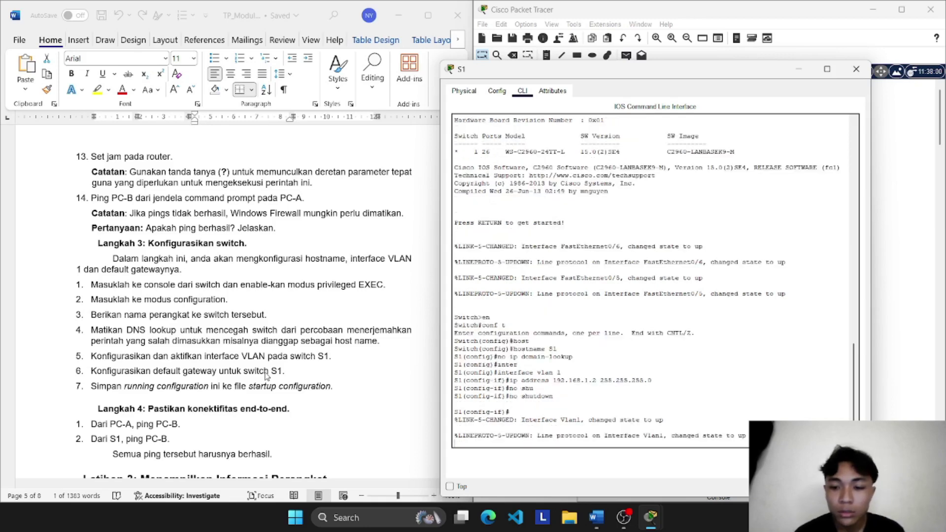
{"action": "key", "text": "Return"}
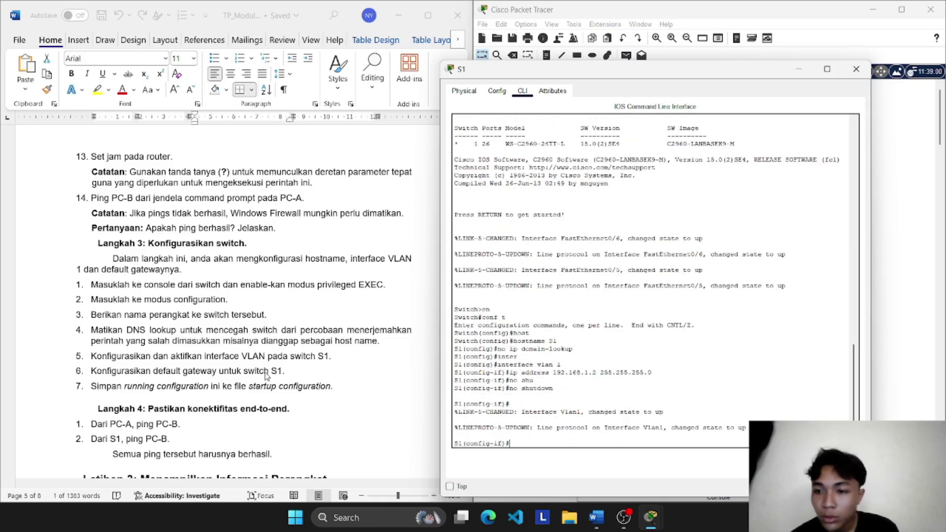
{"action": "type", "text": "ex"}
{"action": "key", "text": "Return"}
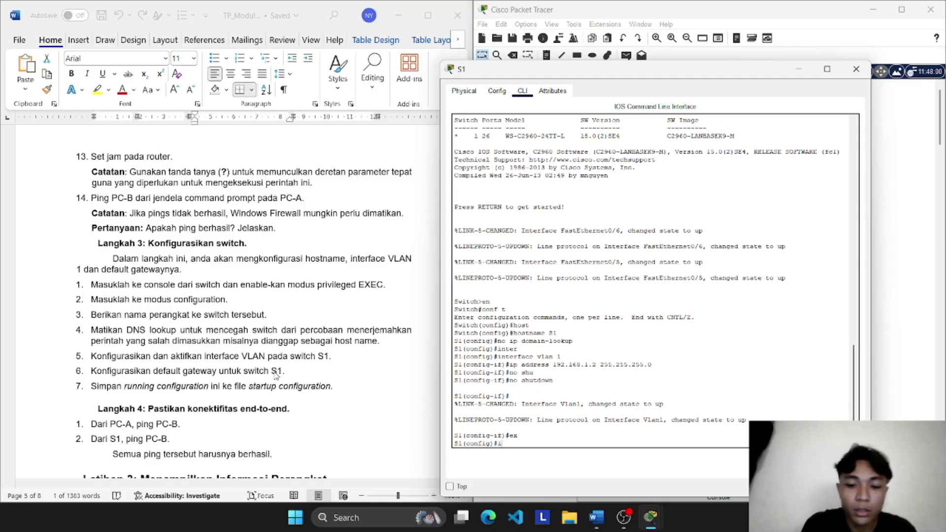
Step: Set S1's default gateway to 192.168.1.1 and exit configuration mode
{"action": "type", "text": "ip def"}
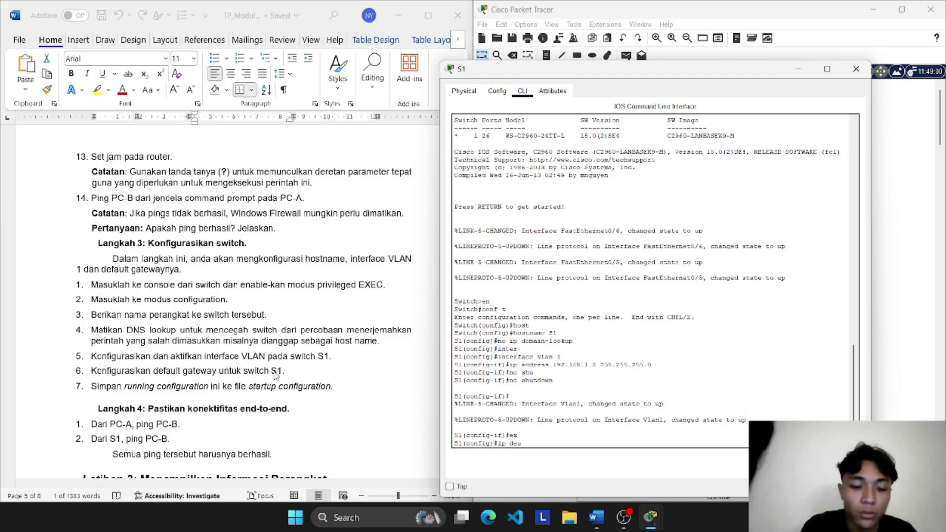
{"action": "key", "text": "BackSpace"}
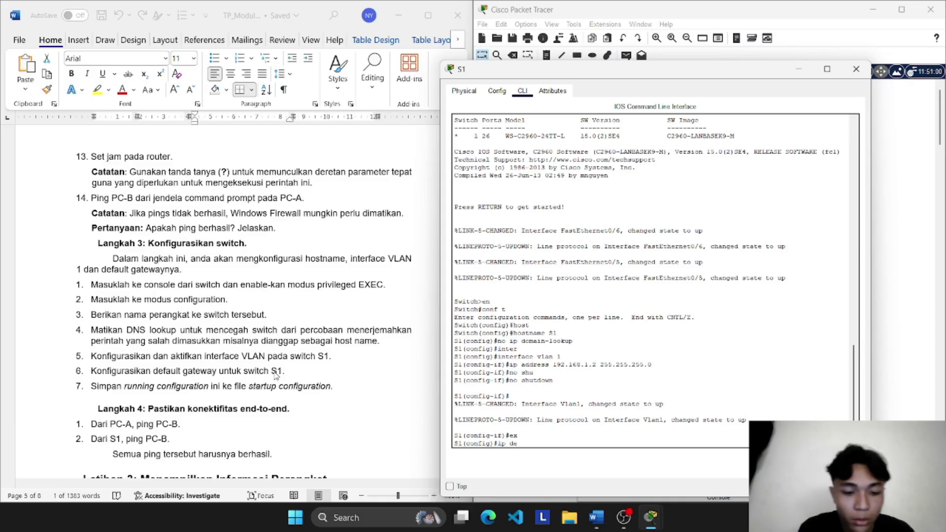
{"action": "type", "text": "f"}
{"action": "key", "text": "Tab"}
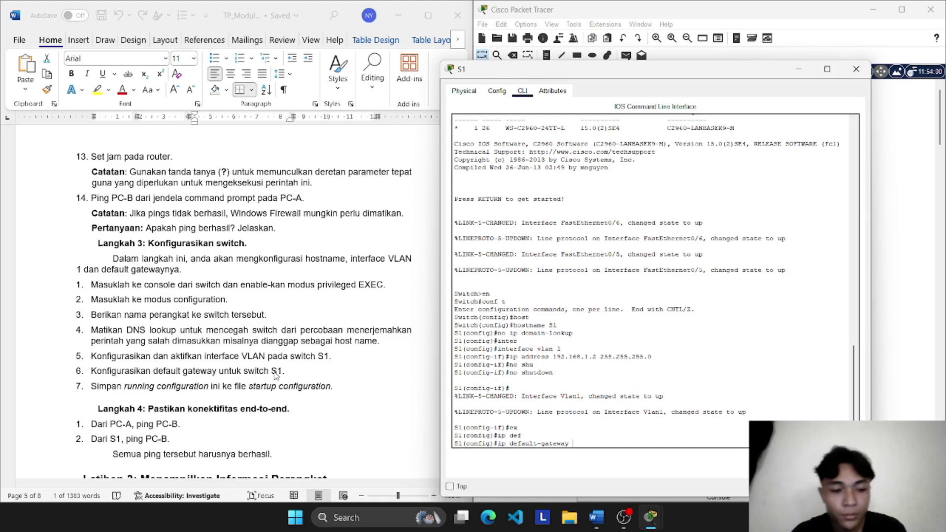
{"action": "type", "text": "192.168."}
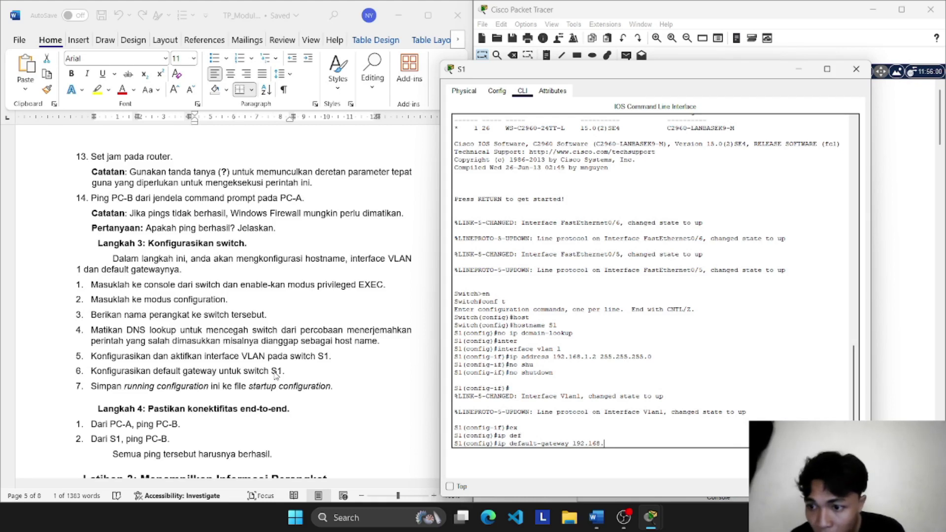
{"action": "type", "text": "1.1"}
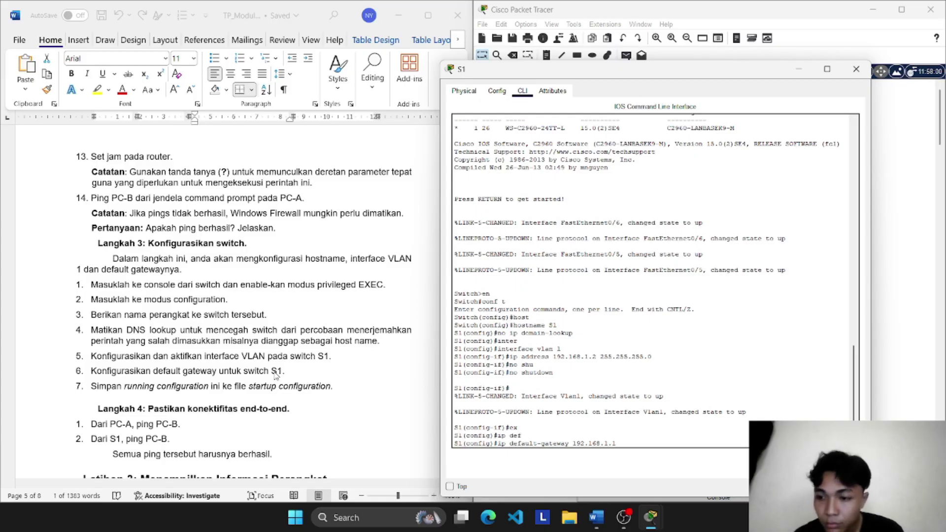
{"action": "key", "text": "Return"}
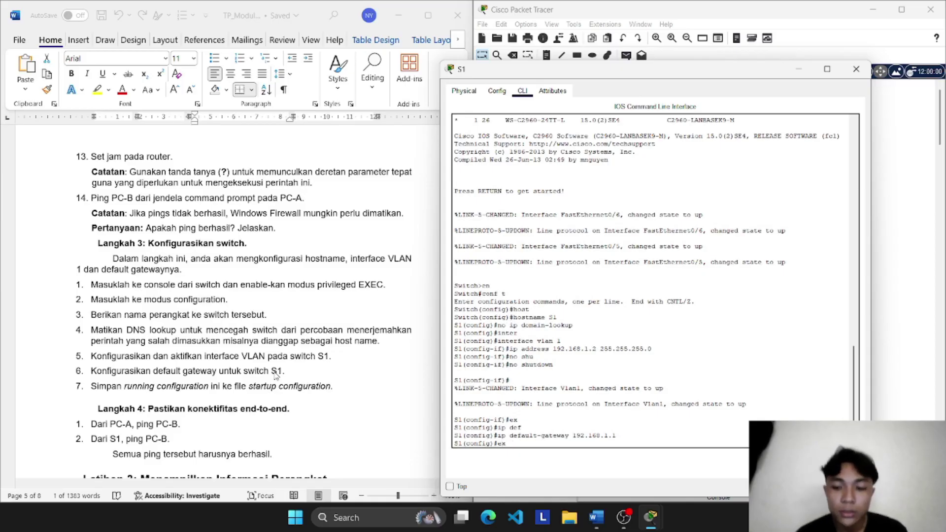
{"action": "type", "text": "ex"}
{"action": "key", "text": "Return"}
{"action": "key", "text": "Return"}
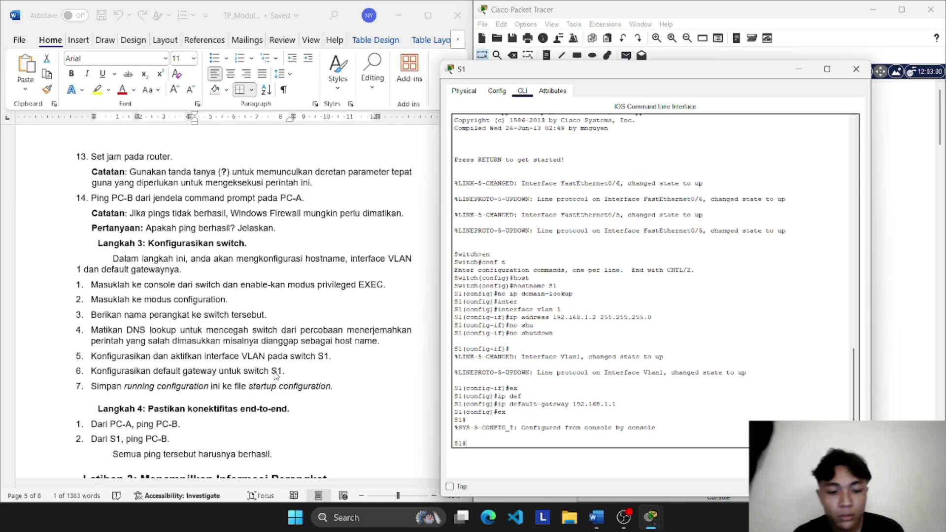
Step: Enter copy running-config startup-config on S1, which fails because of a typo
{"action": "type", "text": "copy"}
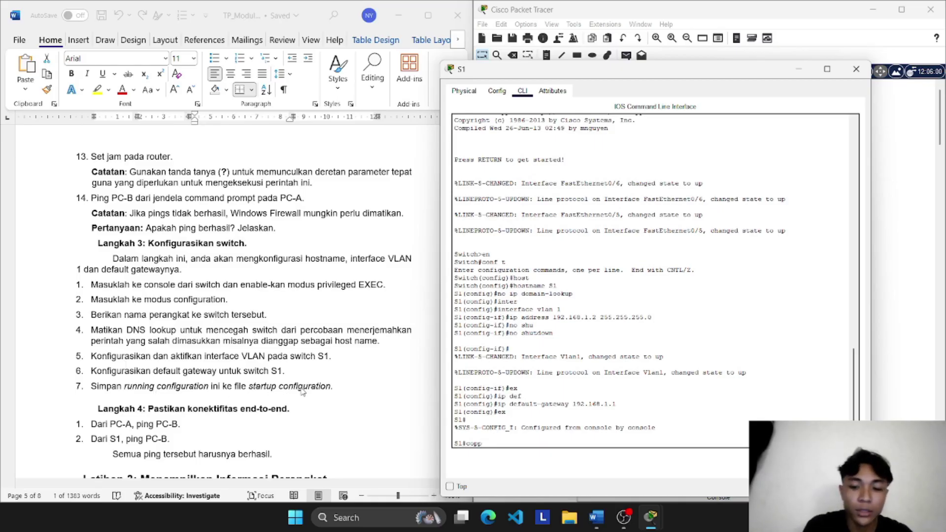
{"action": "type", "text": "y"}
{"action": "key", "text": "Tab"}
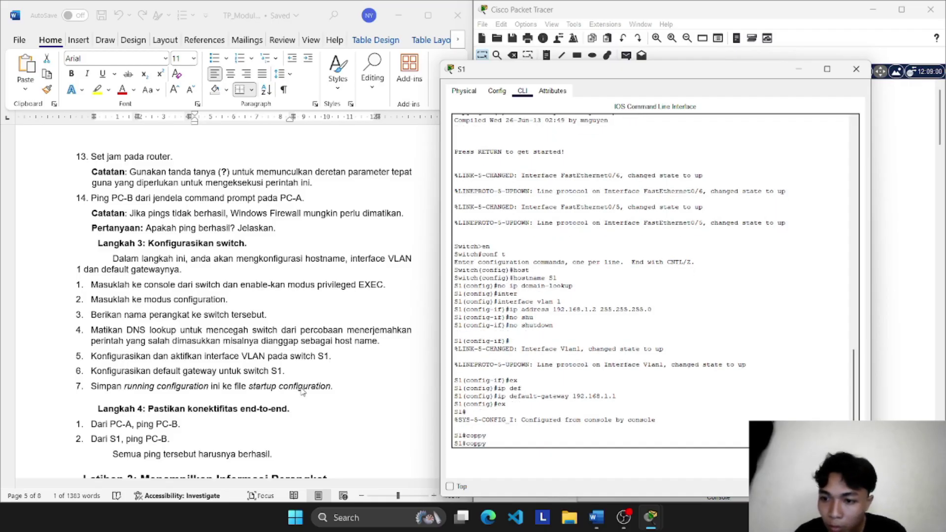
{"action": "type", "text": "runn"}
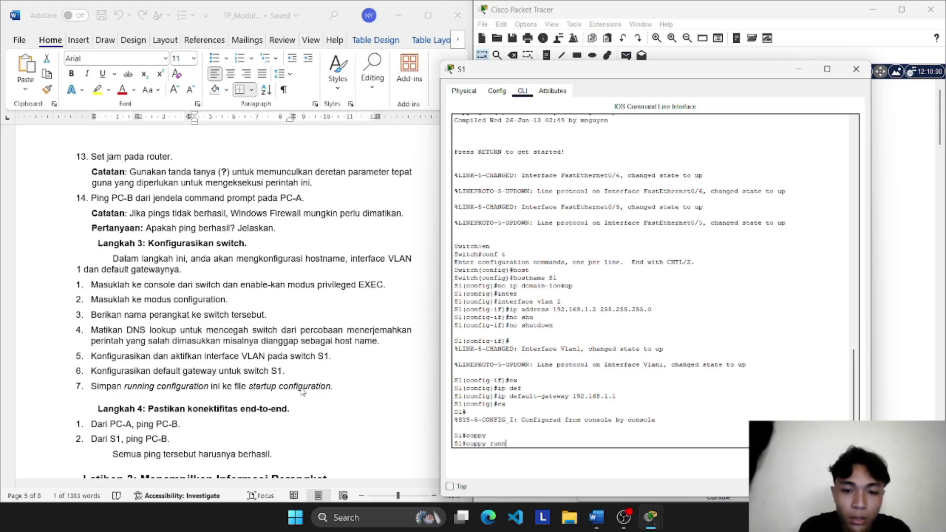
{"action": "type", "text": "i"}
{"action": "key", "text": "Tab"}
{"action": "type", "text": "n"}
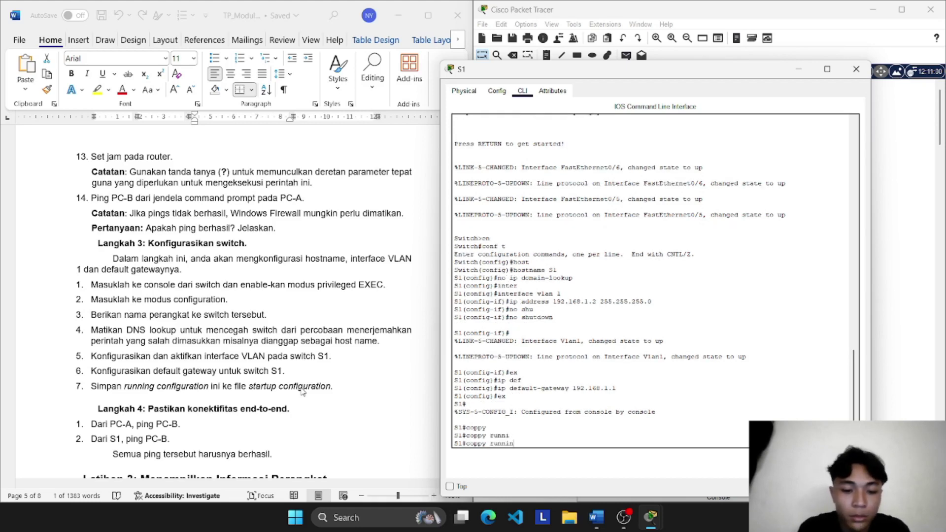
{"action": "type", "text": "g-"}
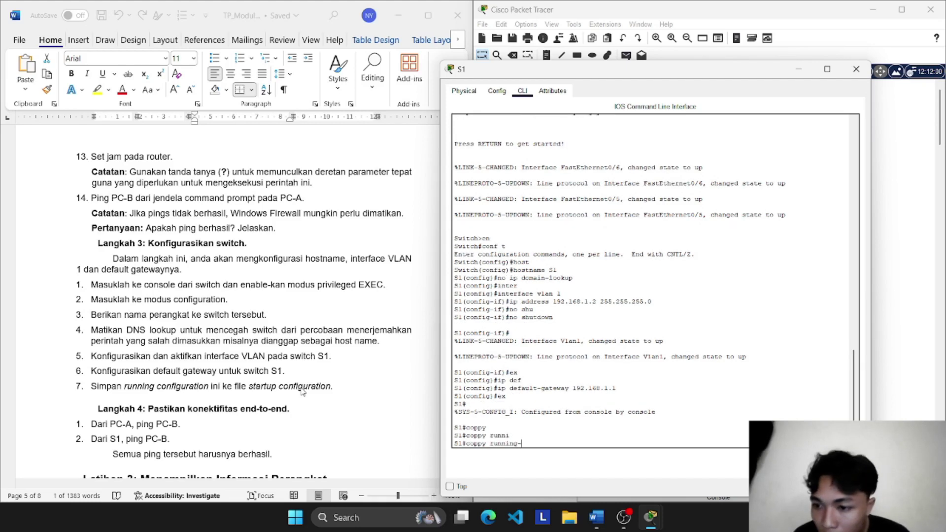
{"action": "type", "text": "config"}
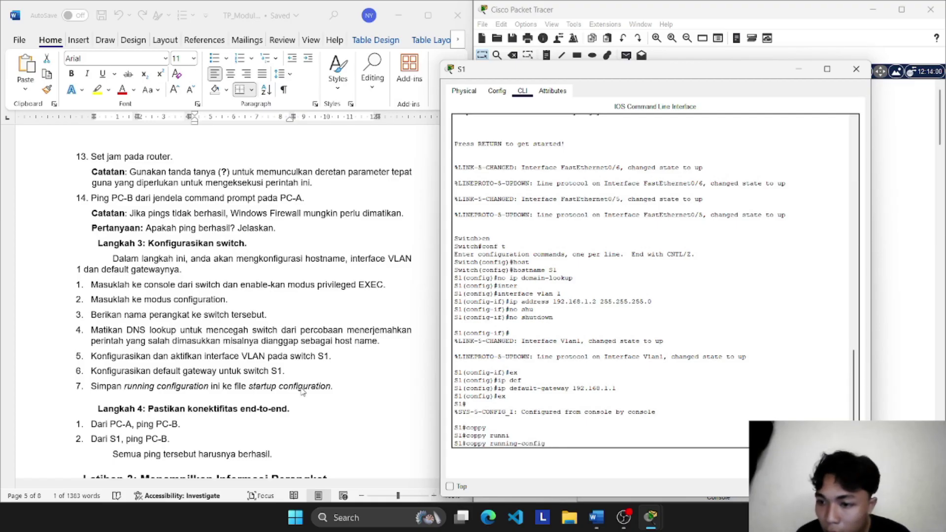
{"action": "type", "text": " start"}
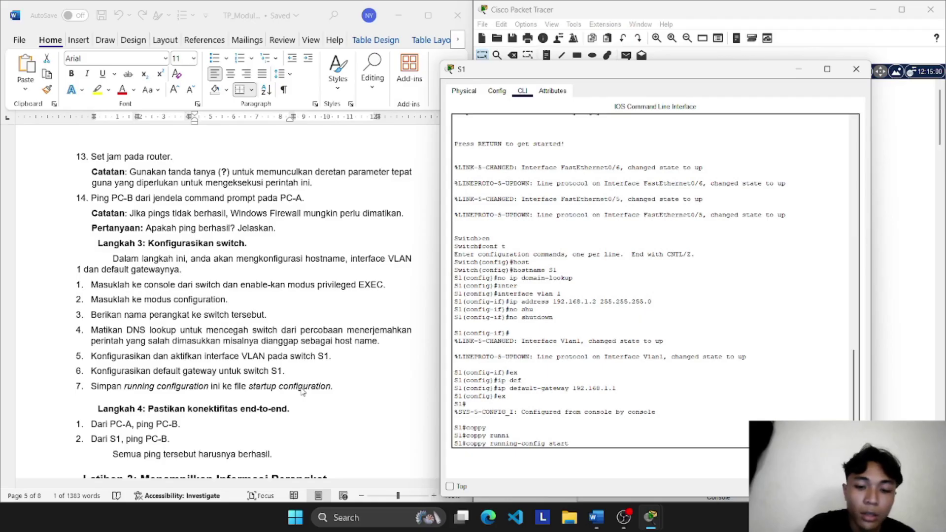
{"action": "type", "text": "up-"}
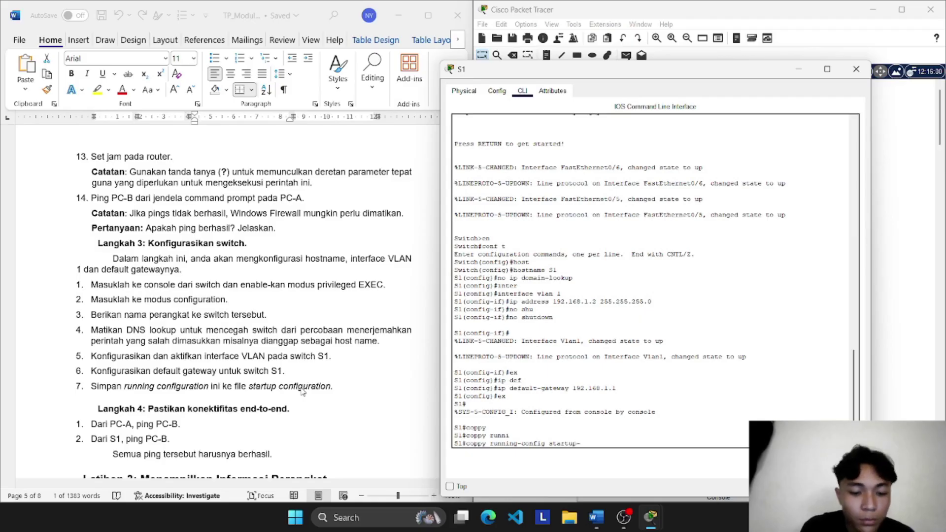
{"action": "type", "text": "config"}
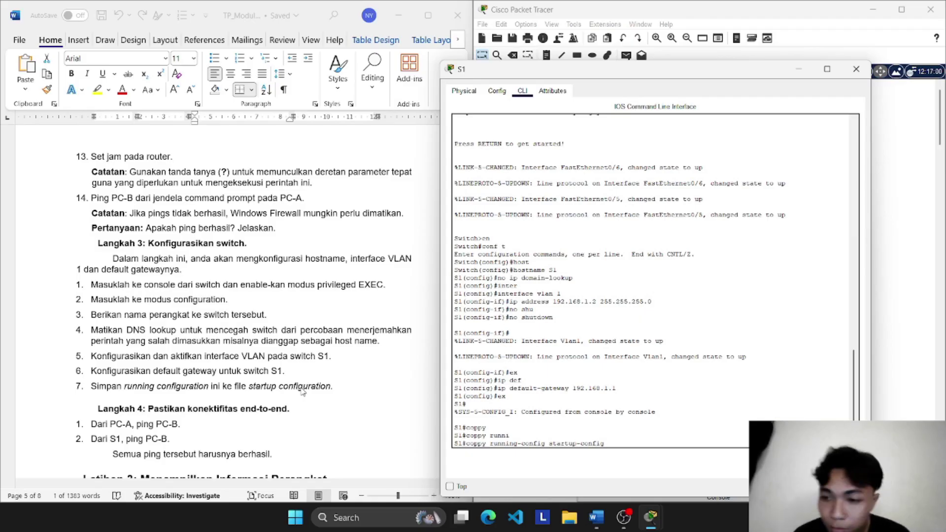
{"action": "key", "text": "Return"}
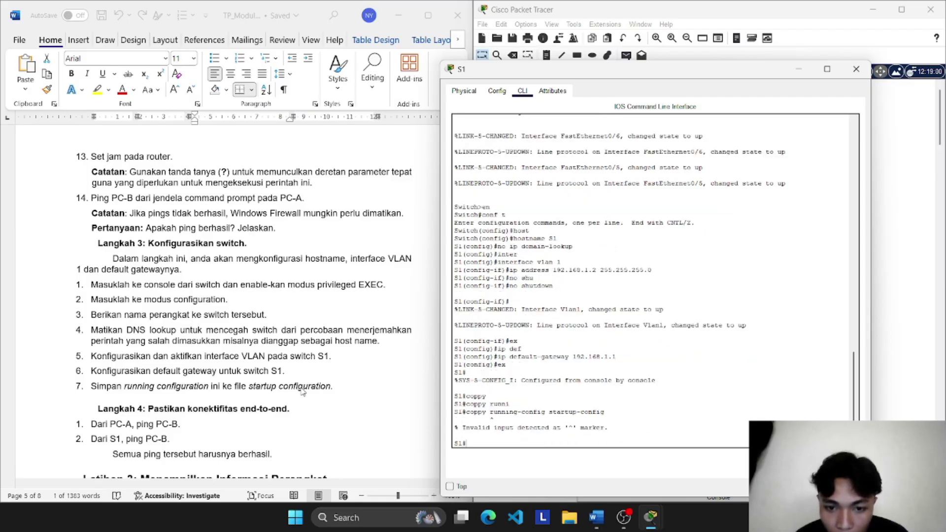
Step: Fix the 'coppy' typo, rerun the save and accept the default startup-config filename
{"action": "key", "text": "Up"}
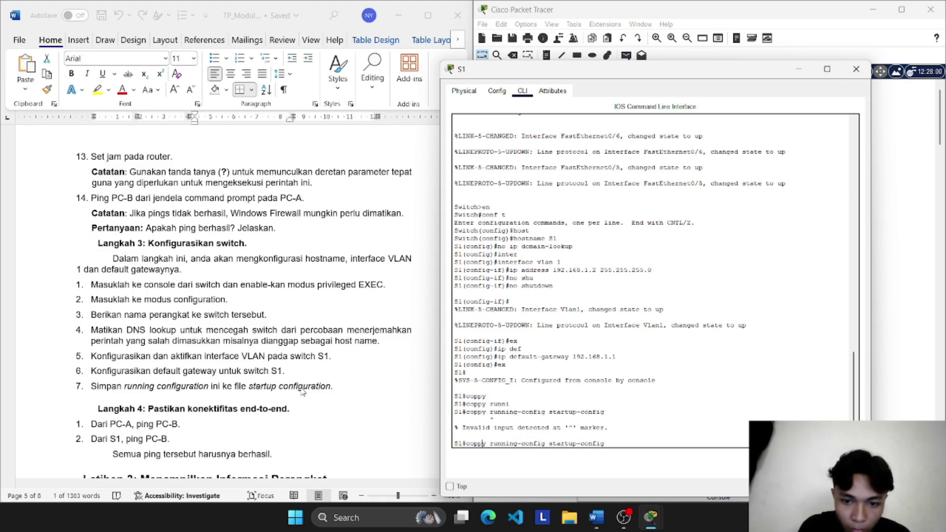
{"action": "key", "text": "BackSpace"}
{"action": "key", "text": "Return"}
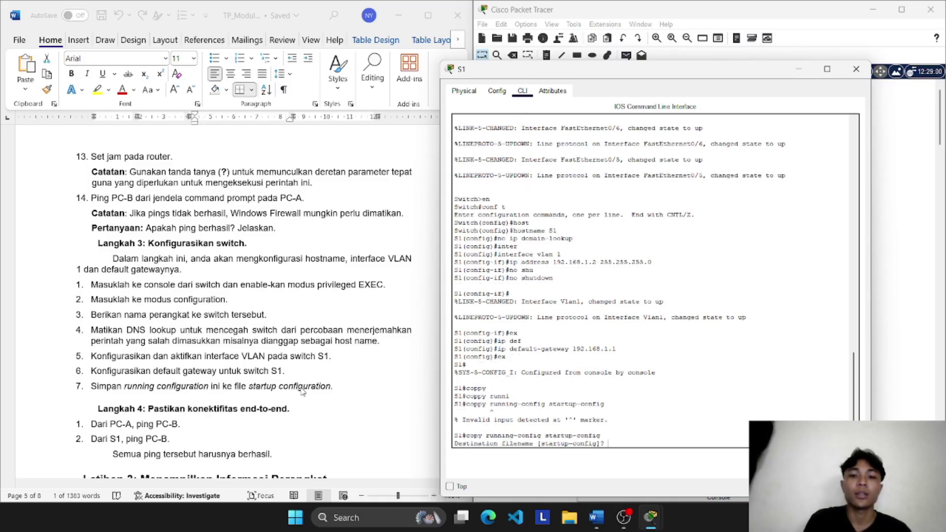
{"action": "key", "text": "Return"}
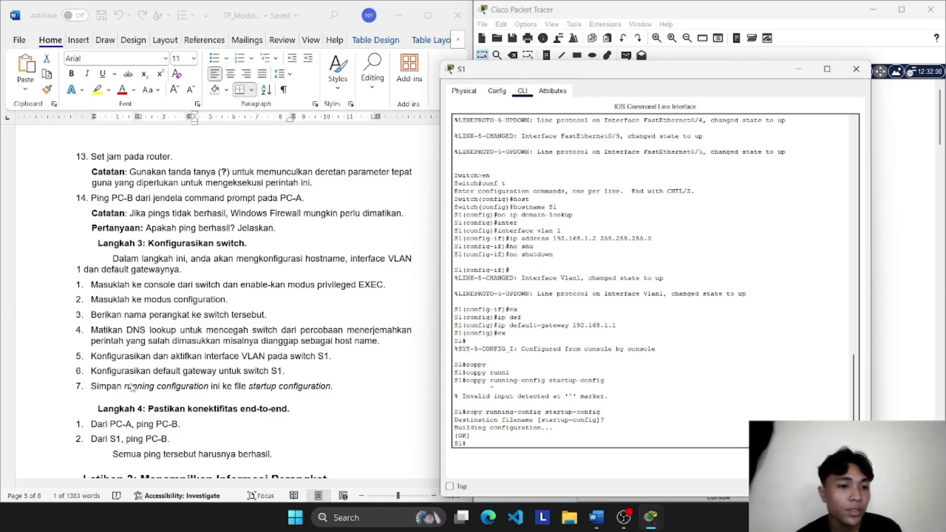
{"action": "scroll", "coordinate": [132, 388], "scroll_direction": "down", "scroll_amount": 1}
{"action": "scroll", "coordinate": [132, 388], "scroll_direction": "down", "scroll_amount": 1}
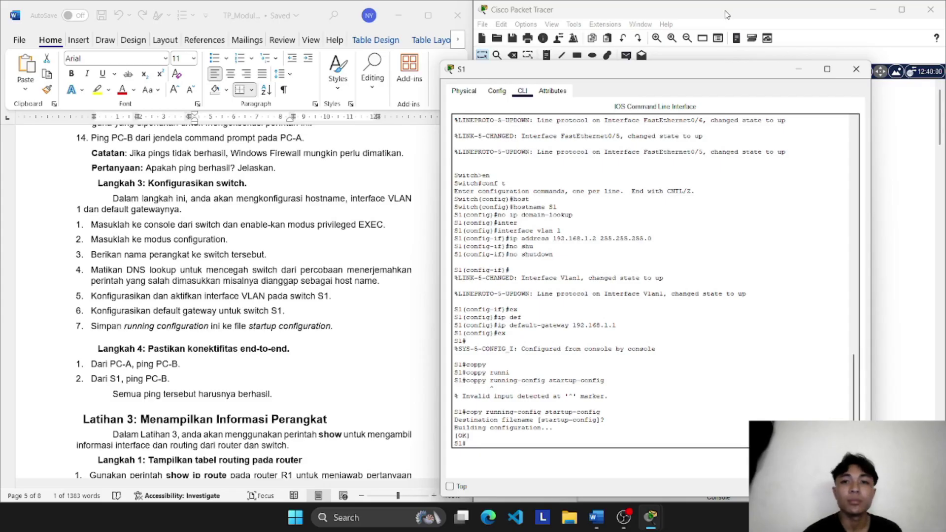
Step: Rerun ping 192.168.0.3 from PC-A's Command Prompt, getting 4 replies with 0% loss
{"action": "left_click", "coordinate": [796, 71]}
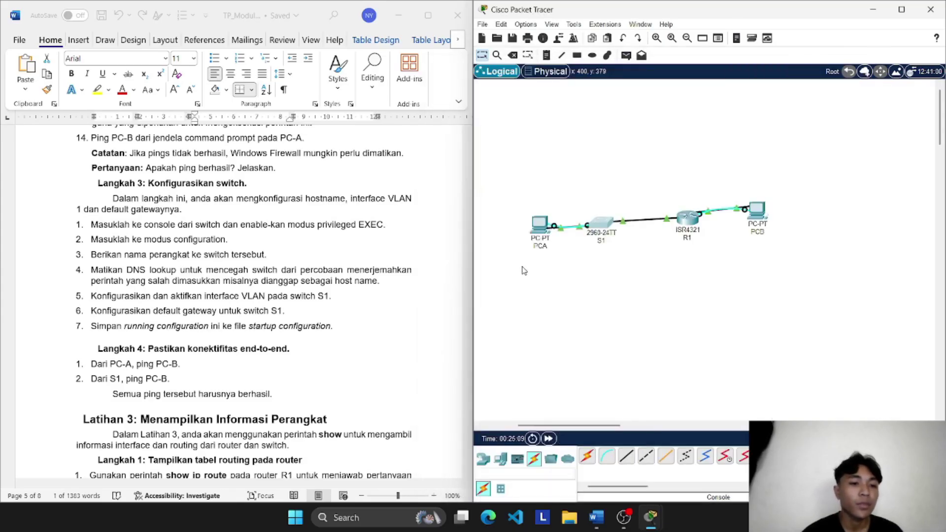
{"action": "left_click", "coordinate": [546, 234]}
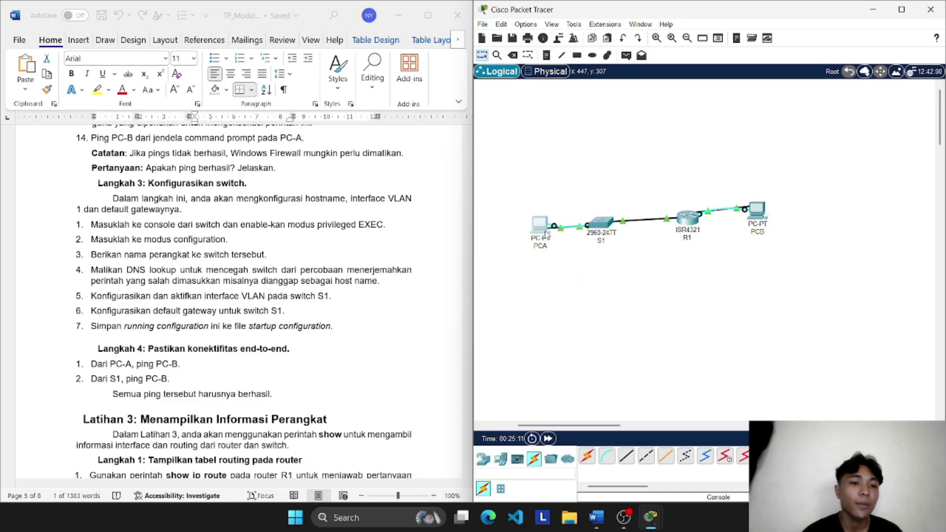
{"action": "left_click", "coordinate": [620, 134]}
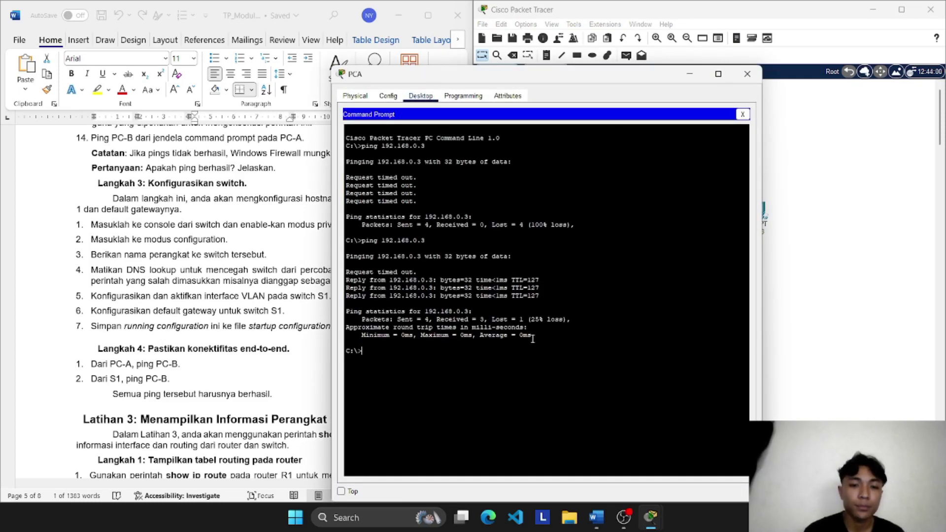
{"action": "key", "text": "Up"}
{"action": "key", "text": "Return"}
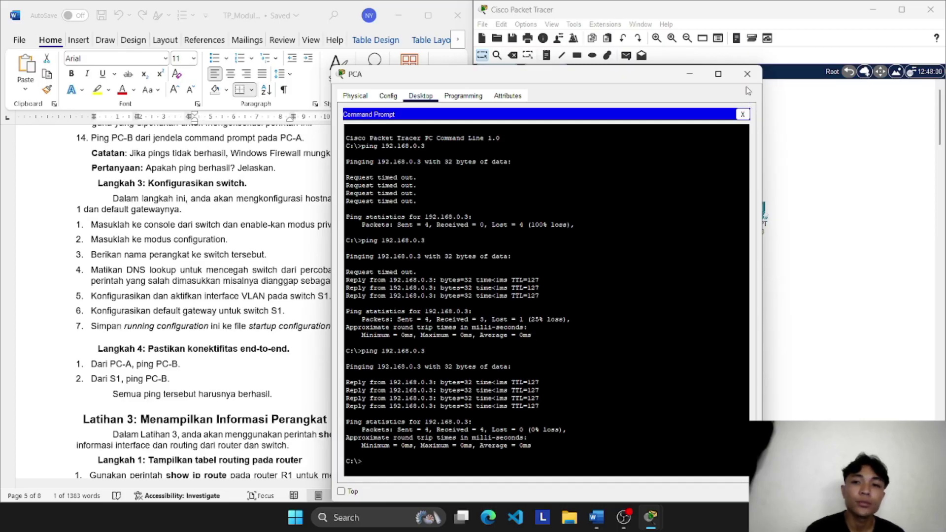
Step: Close PC-A's window and ping 192.168.0.3 from S1's console
{"action": "left_click", "coordinate": [748, 74]}
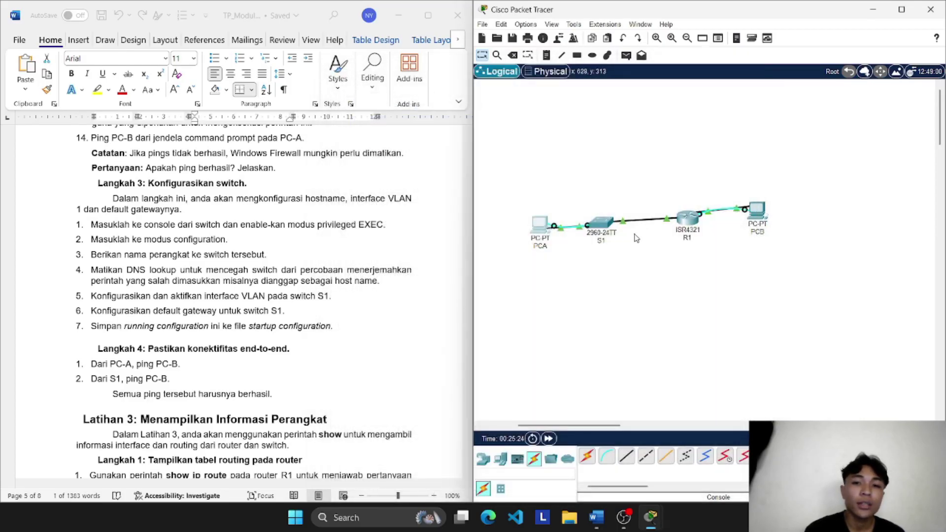
{"action": "left_click", "coordinate": [601, 228]}
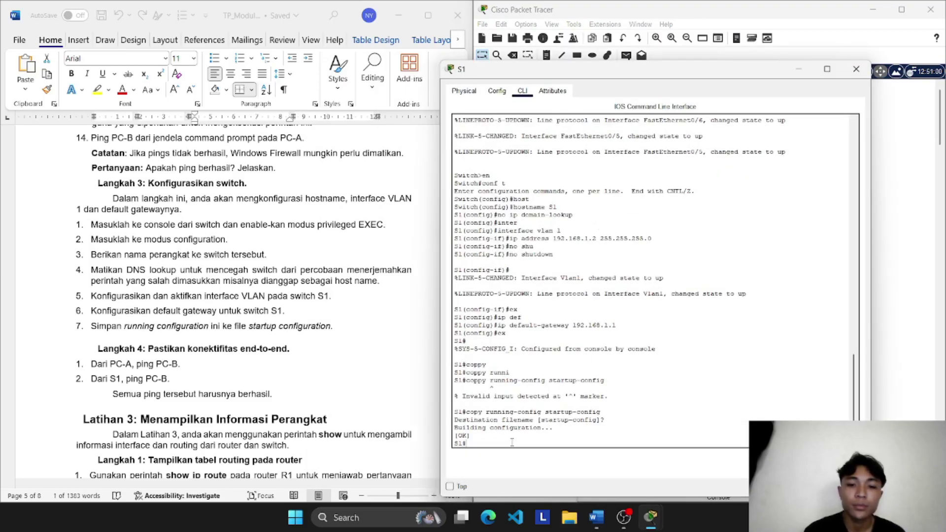
{"action": "type", "text": "ping "}
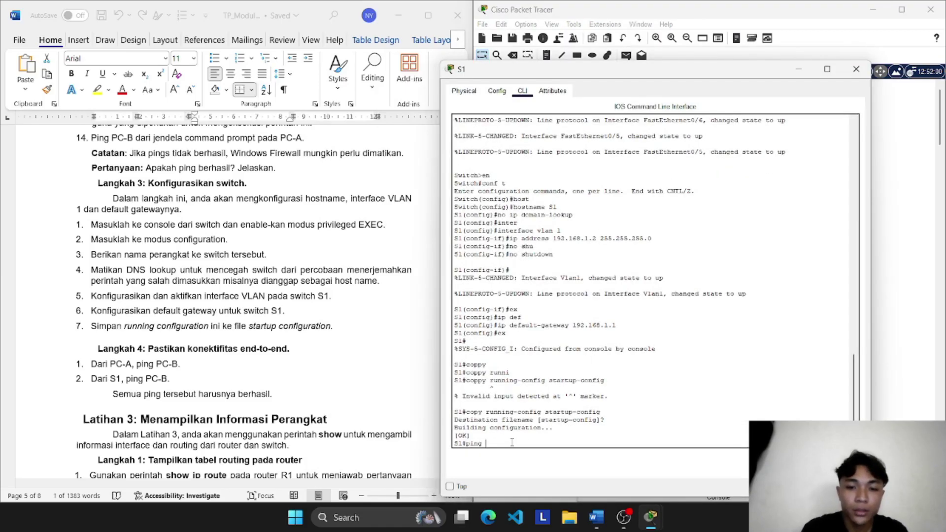
{"action": "type", "text": "192.1"}
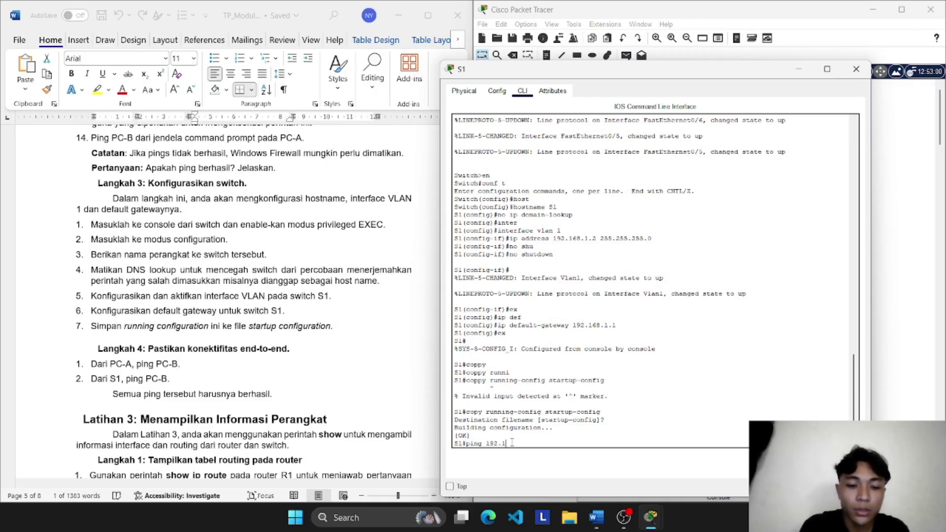
{"action": "type", "text": "68."}
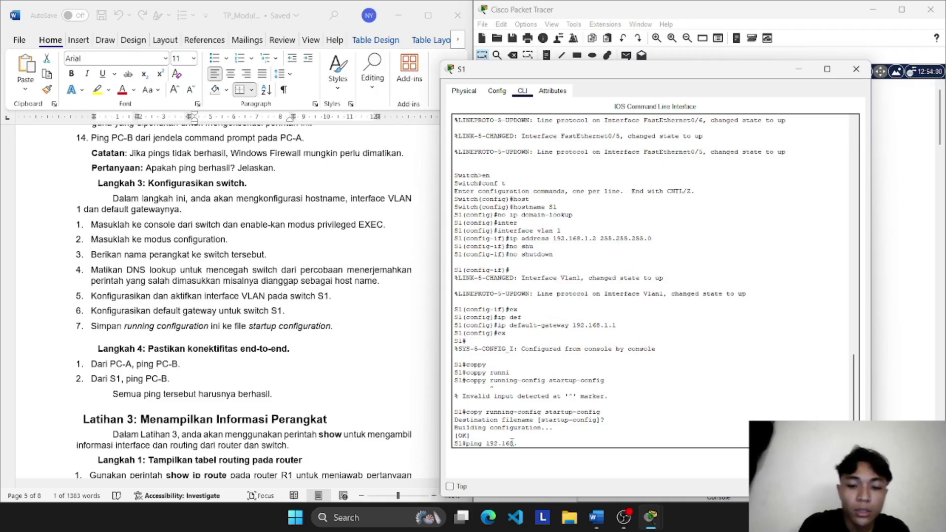
{"action": "type", "text": "0.3"}
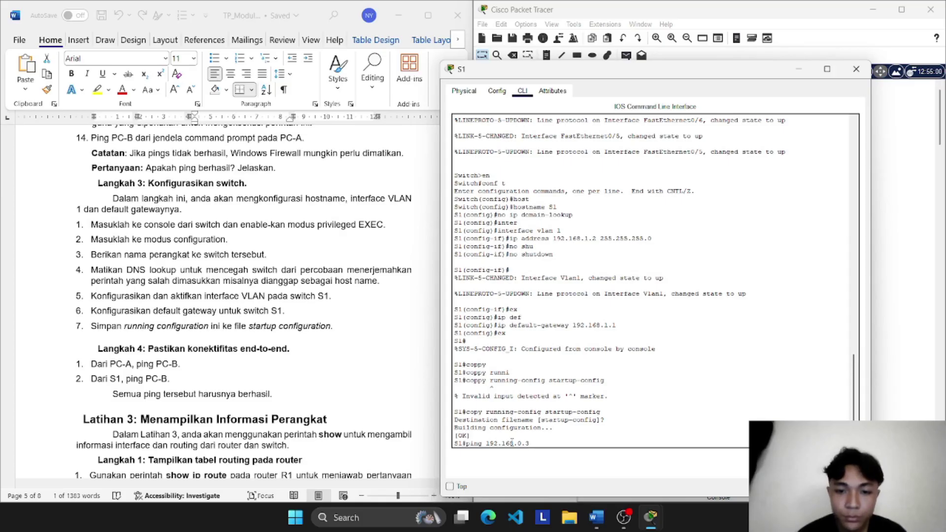
{"action": "key", "text": "Return"}
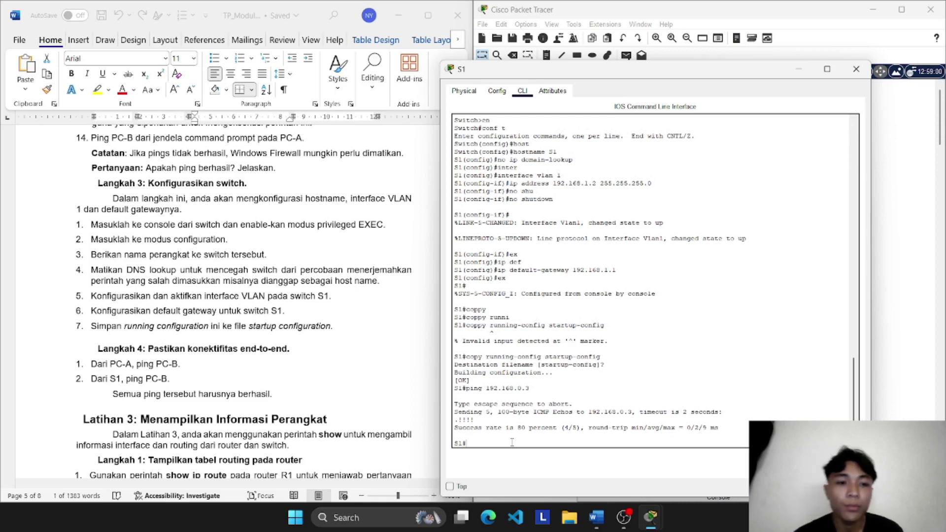
{"action": "scroll", "coordinate": [350, 390], "scroll_direction": "down", "scroll_amount": 1}
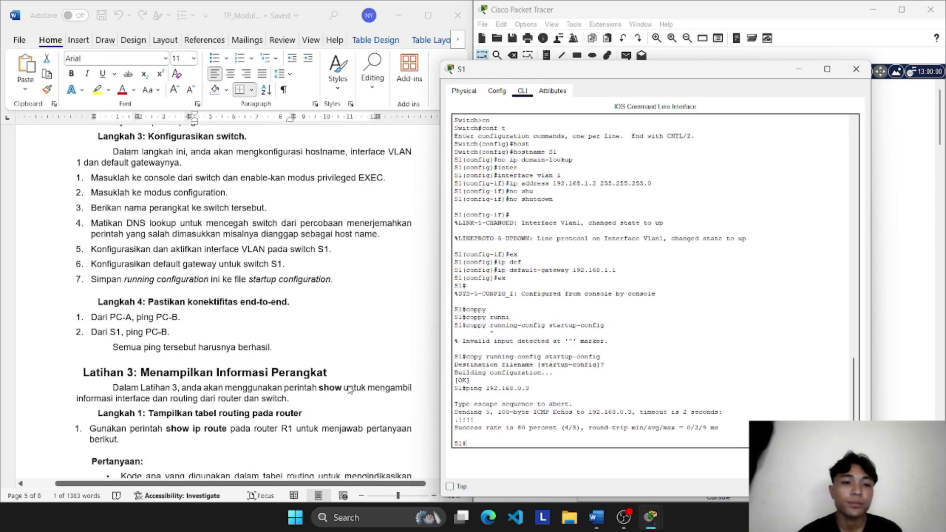
{"action": "scroll", "coordinate": [350, 391], "scroll_direction": "up", "scroll_amount": 1}
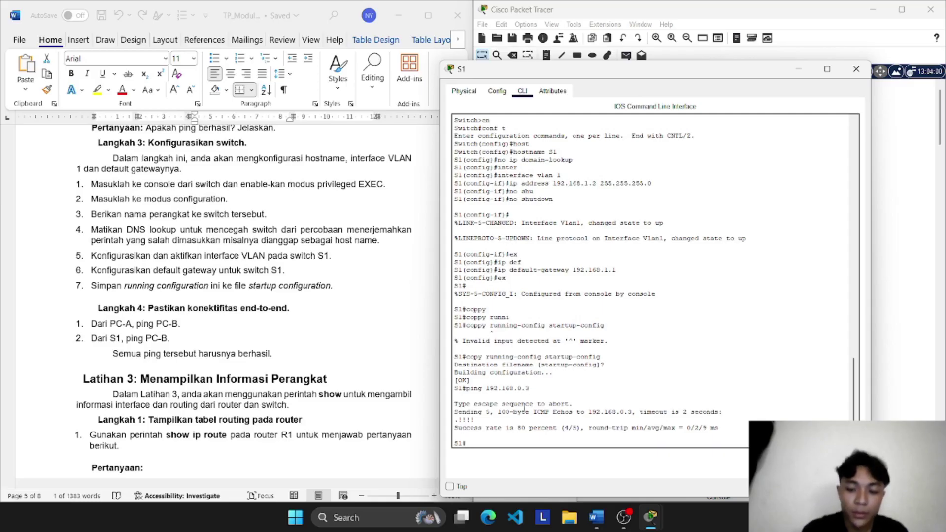
Step: Repeat the ping to 192.168.0.3 from S1, then close S1's window
{"action": "key", "text": "Up"}
{"action": "key", "text": "Return"}
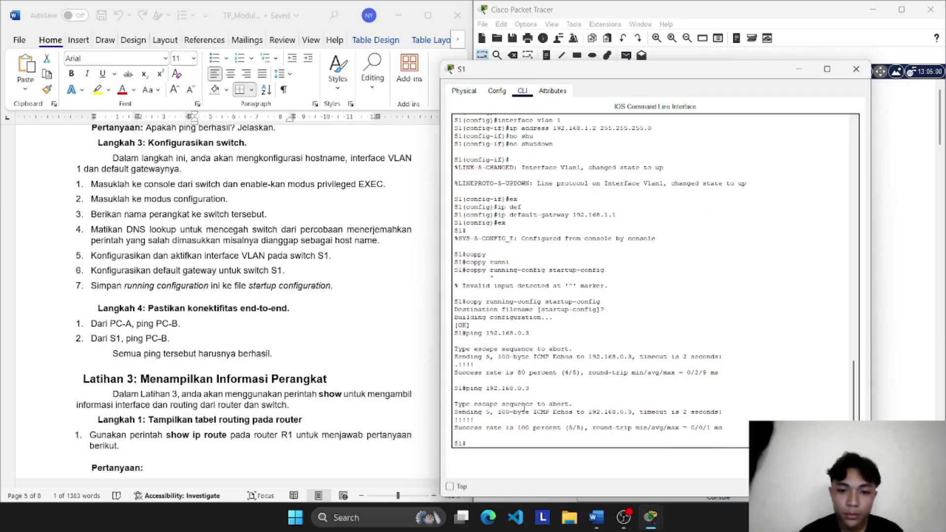
{"action": "left_click", "coordinate": [856, 69]}
Step: Run show ip route in S1's console, which the switch rejects as invalid input
{"action": "scroll", "coordinate": [234, 329], "scroll_direction": "down", "scroll_amount": 4}
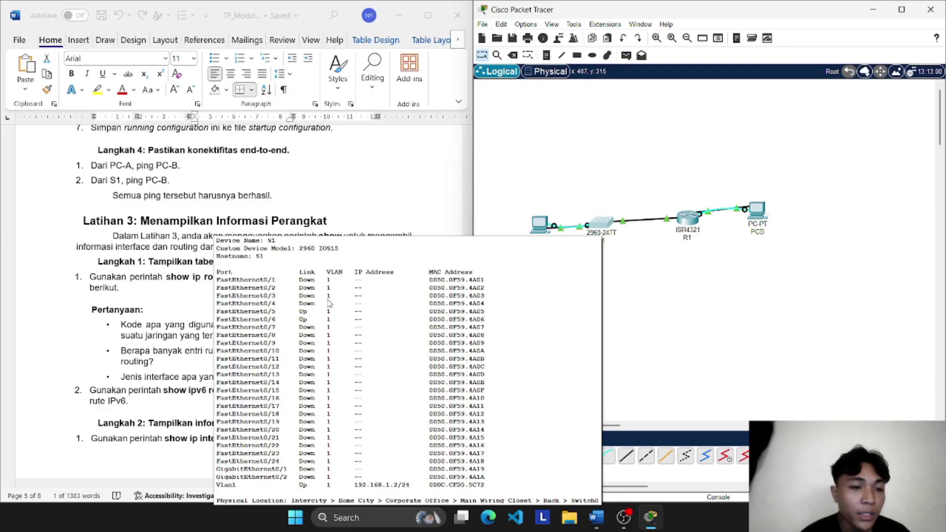
{"action": "left_click", "coordinate": [604, 228]}
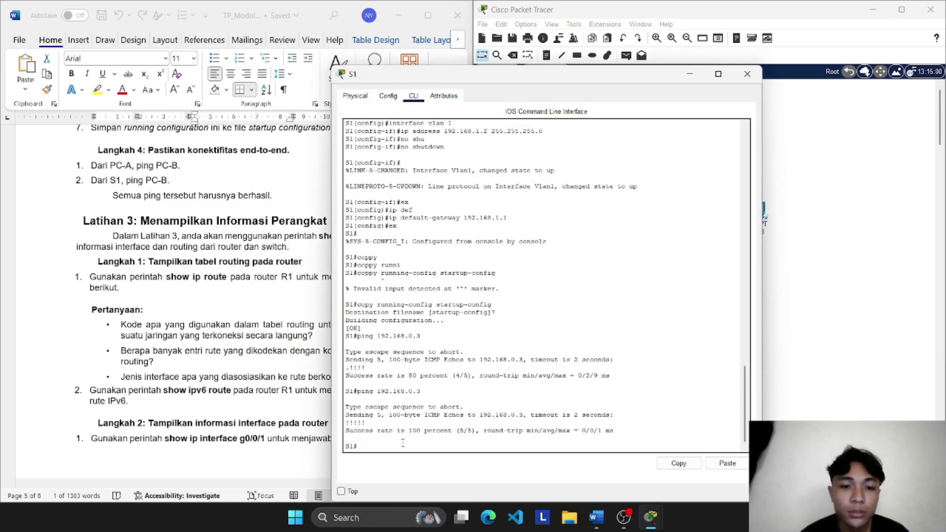
{"action": "left_click_drag", "start_coordinate": [644, 77], "coordinate": [737, 56]}
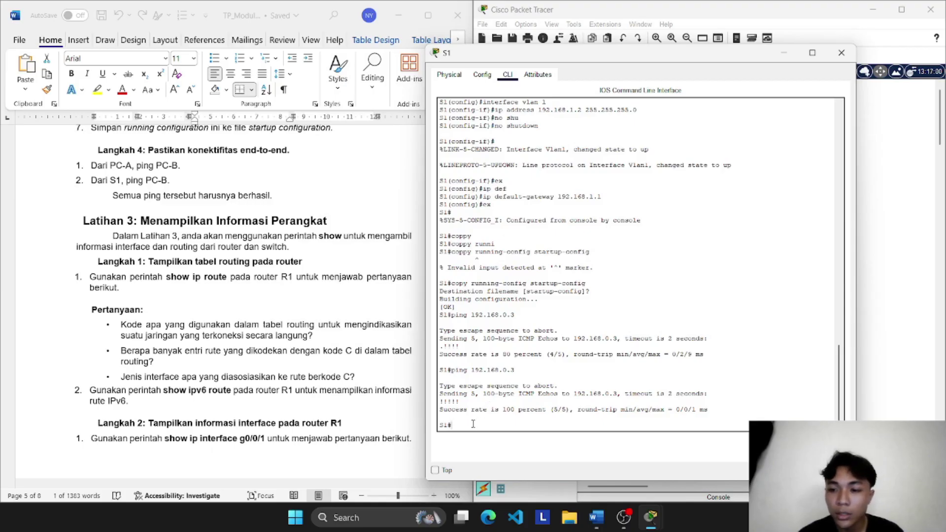
{"action": "type", "text": "show"}
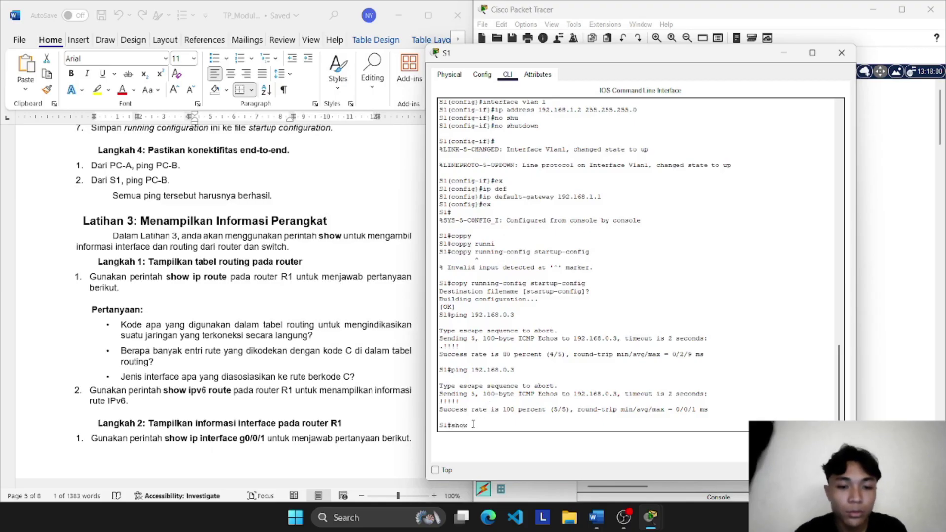
{"action": "key", "text": "Tab"}
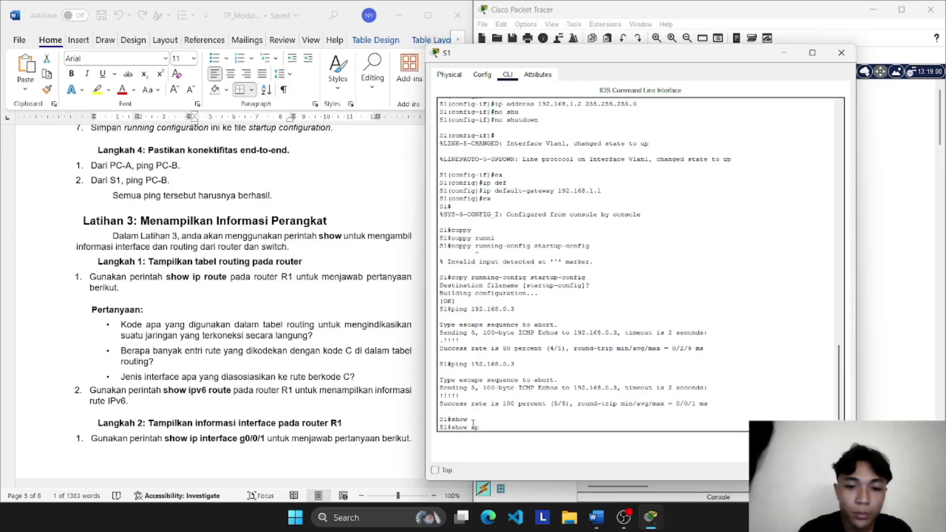
{"action": "type", "text": "ip rou"}
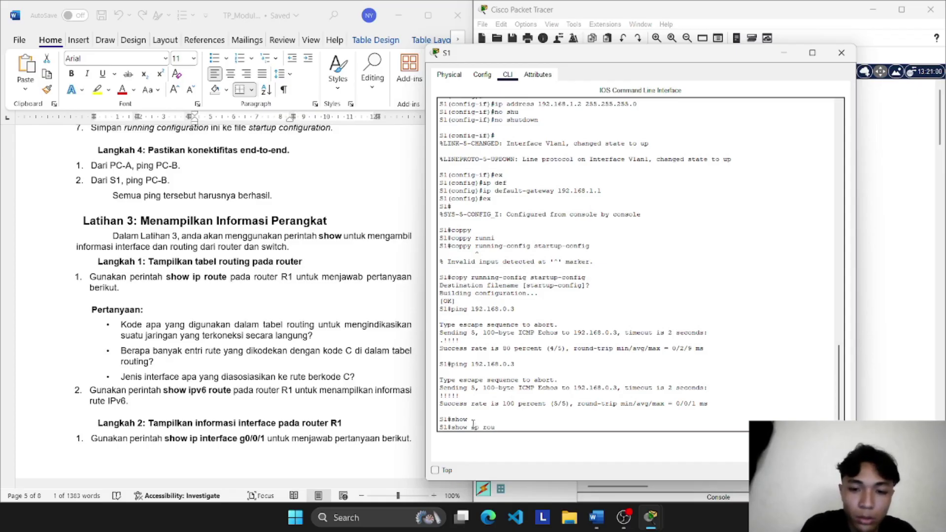
{"action": "type", "text": "te"}
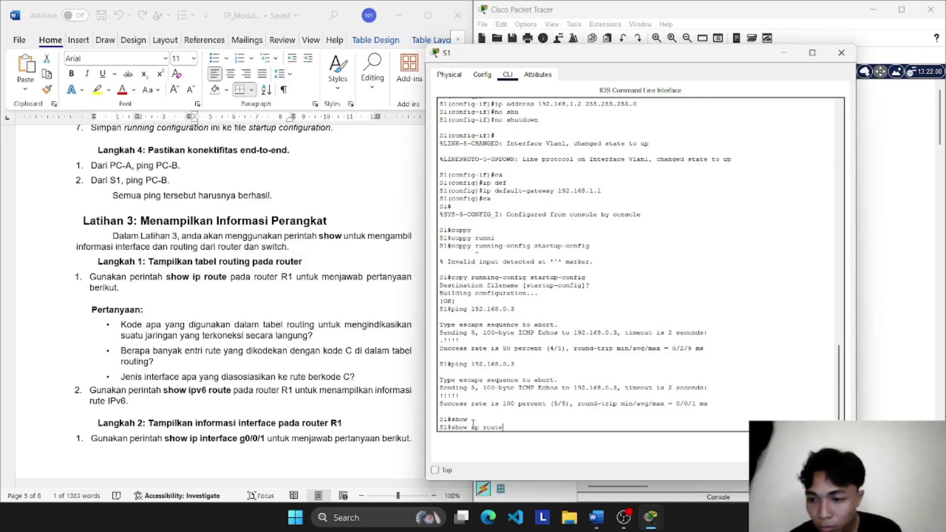
{"action": "key", "text": "Return"}
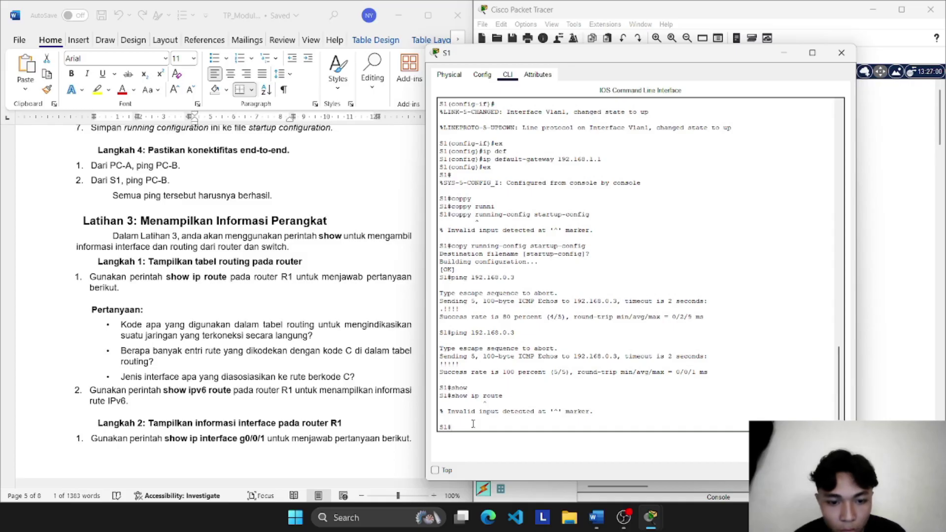
{"action": "key", "text": "Up"}
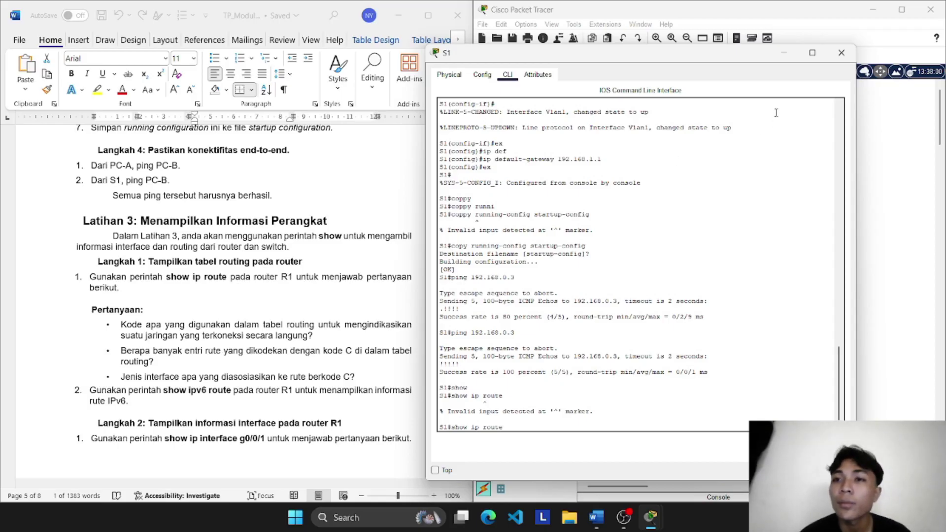
Step: Close S1 and run show ip route in R1's CLI
{"action": "left_click", "coordinate": [841, 53]}
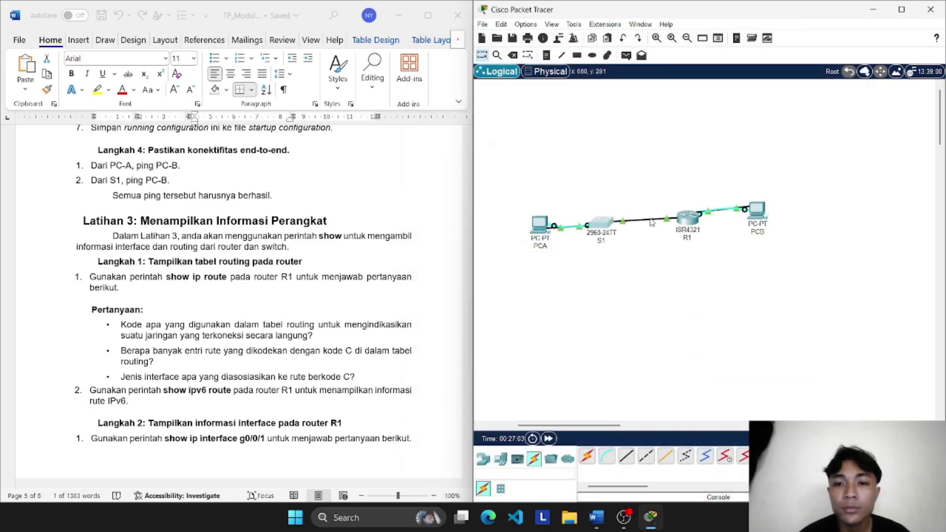
{"action": "left_click", "coordinate": [689, 220]}
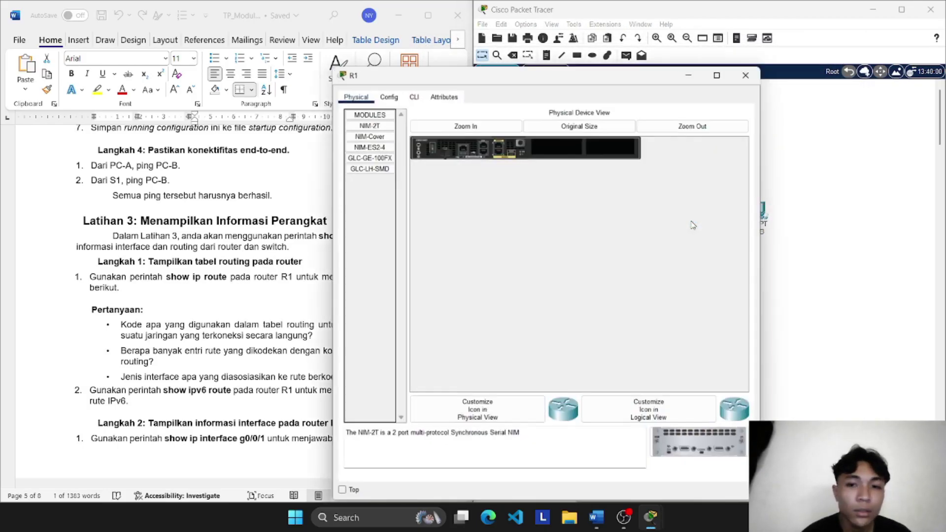
{"action": "left_click", "coordinate": [415, 95]}
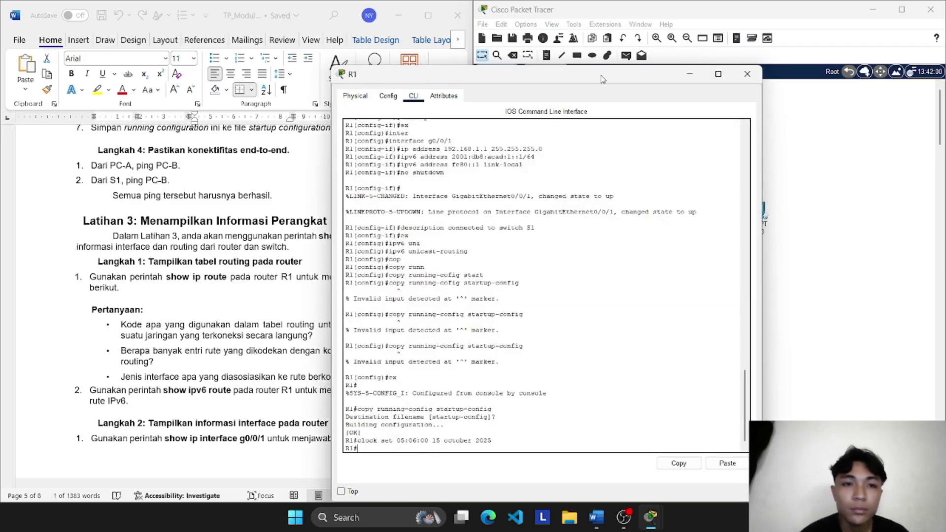
{"action": "left_click_drag", "start_coordinate": [601, 79], "coordinate": [625, 47]}
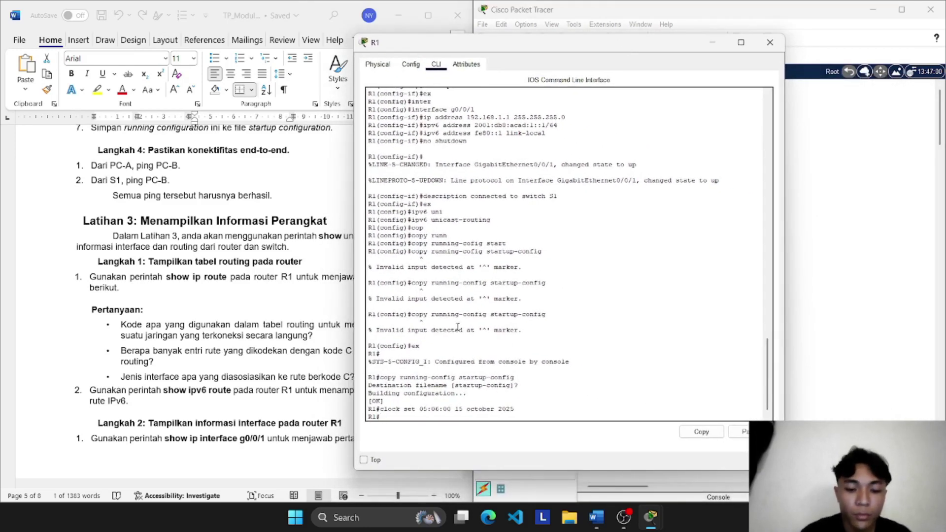
{"action": "type", "text": "show ip"}
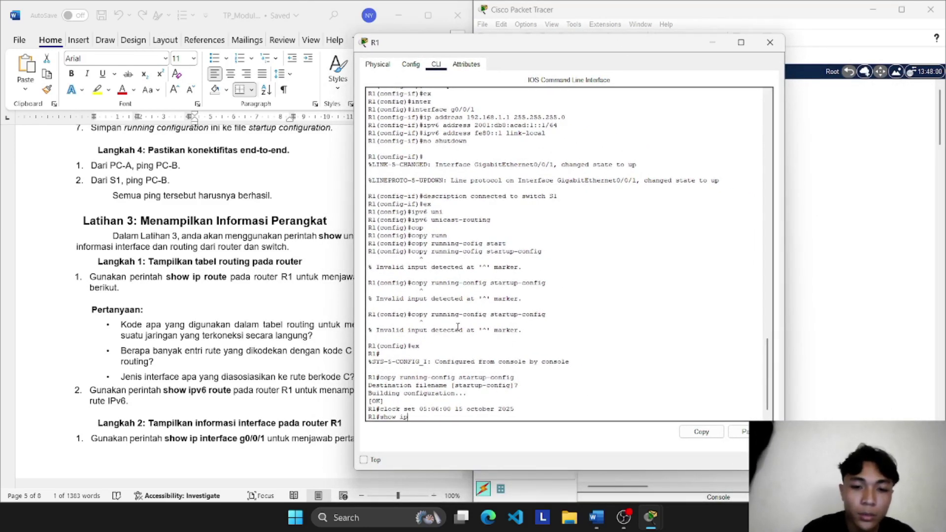
{"action": "type", "text": " rou"}
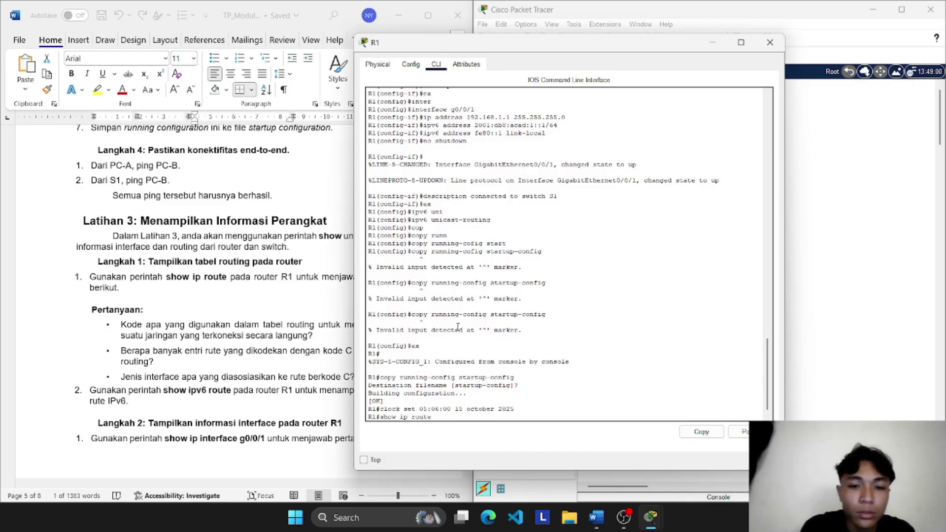
{"action": "type", "text": "te"}
{"action": "key", "text": "Return"}
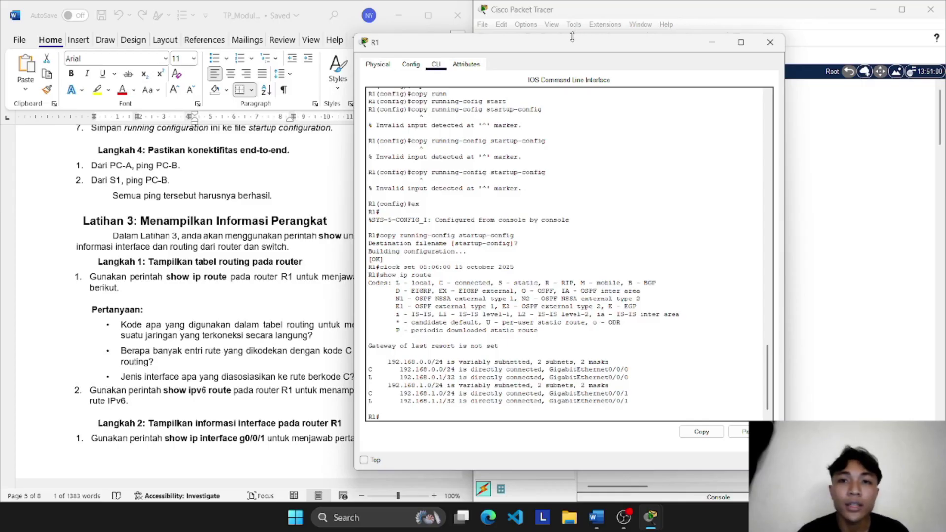
Step: Highlight the C legend and connected routes 192.168.0.0/24 and 192.168.1.0/24, then check the worksheet
{"action": "left_click_drag", "start_coordinate": [568, 48], "coordinate": [720, 56]}
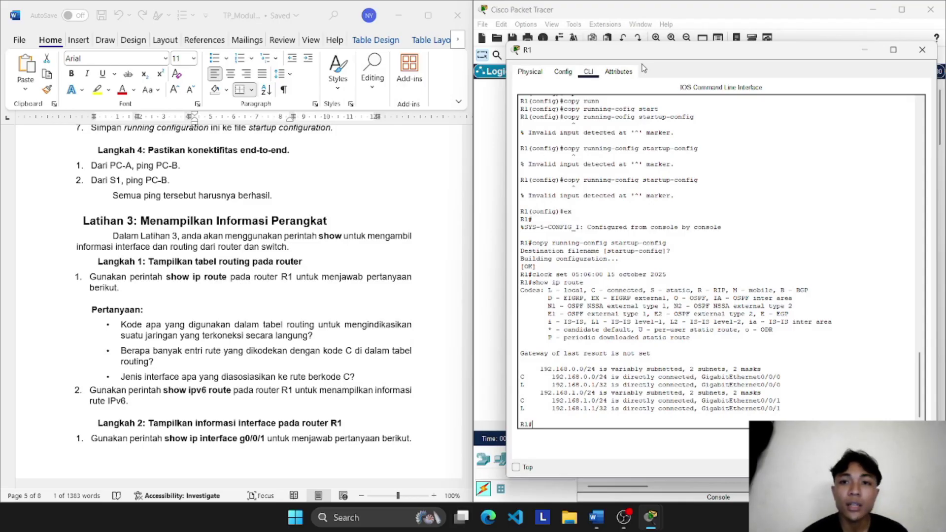
{"action": "left_click_drag", "start_coordinate": [661, 59], "coordinate": [608, 43]}
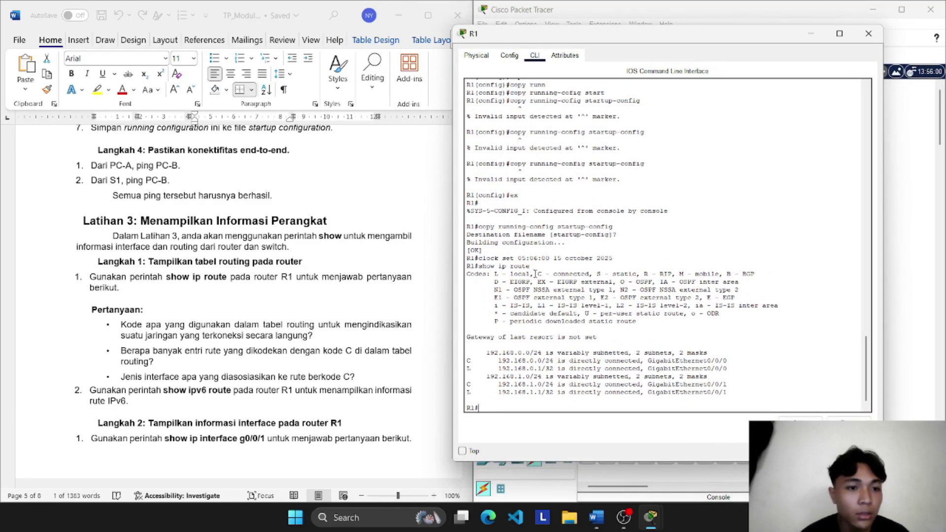
{"action": "left_click_drag", "start_coordinate": [535, 274], "coordinate": [544, 274]}
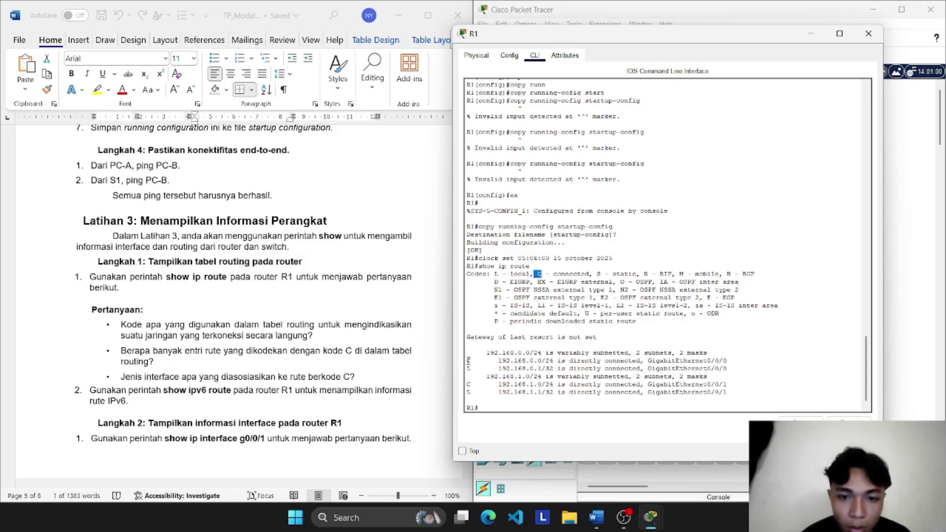
{"action": "left_click_drag", "start_coordinate": [467, 362], "coordinate": [722, 365]}
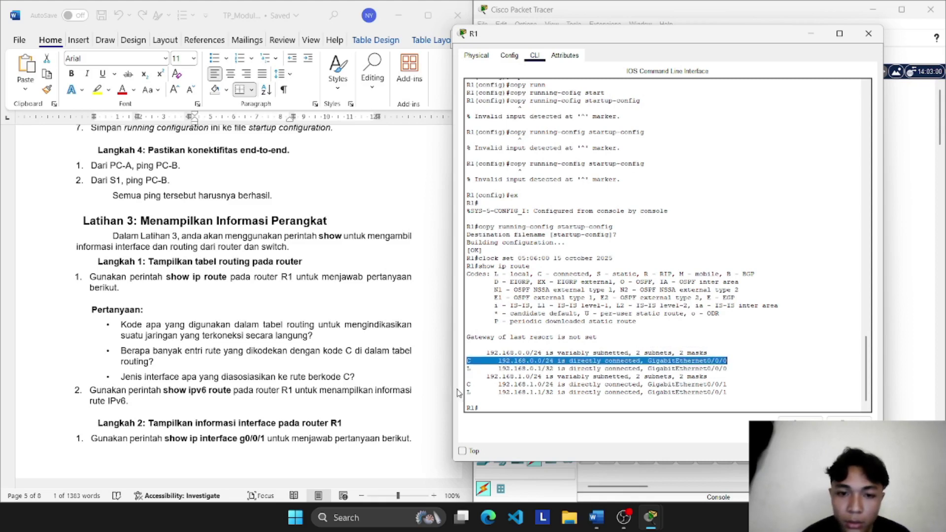
{"action": "left_click_drag", "start_coordinate": [467, 384], "coordinate": [728, 385]}
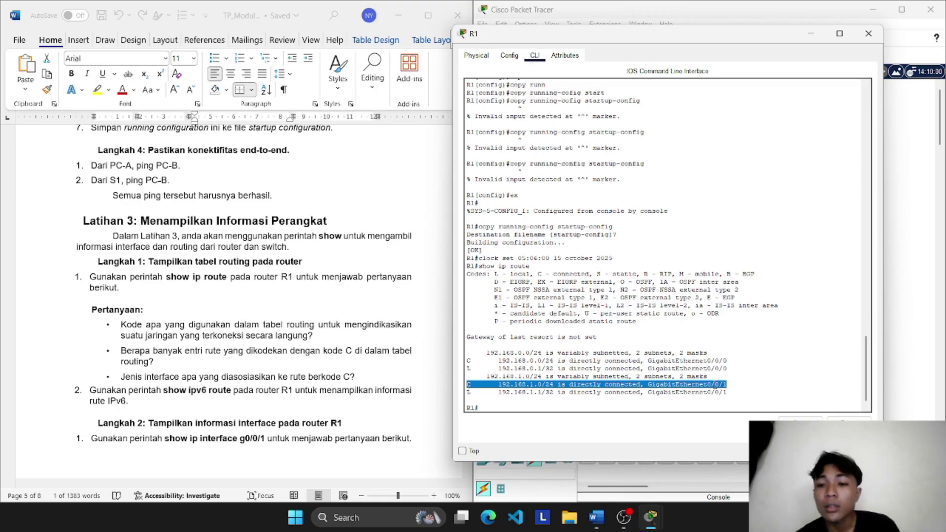
{"action": "left_click", "coordinate": [246, 369]}
{"action": "scroll", "coordinate": [246, 369], "scroll_direction": "down", "scroll_amount": 1}
{"action": "scroll", "coordinate": [247, 369], "scroll_direction": "down", "scroll_amount": 2}
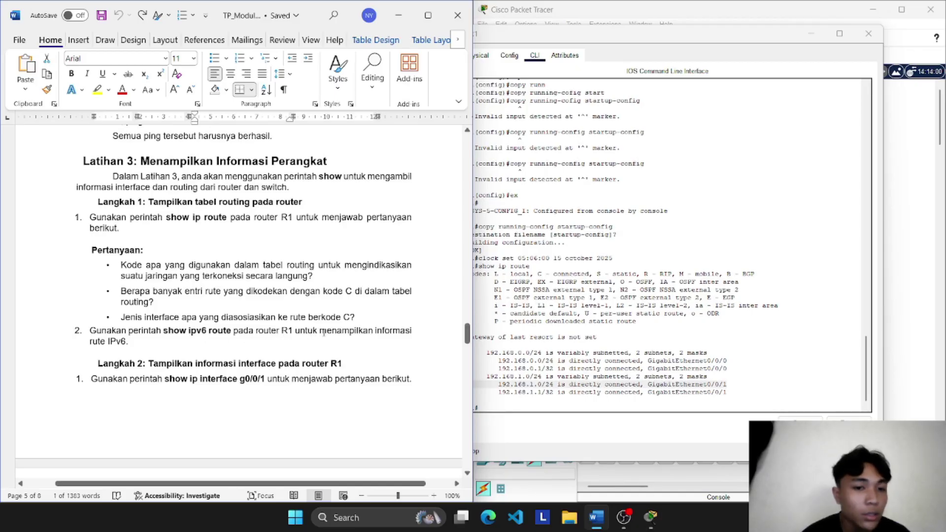
{"action": "left_click", "coordinate": [491, 405]}
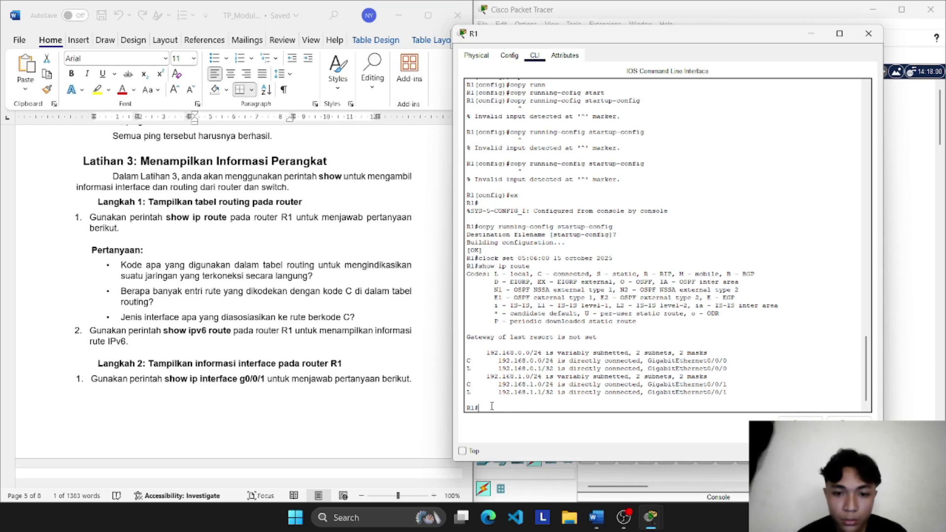
{"action": "key", "text": "Up"}
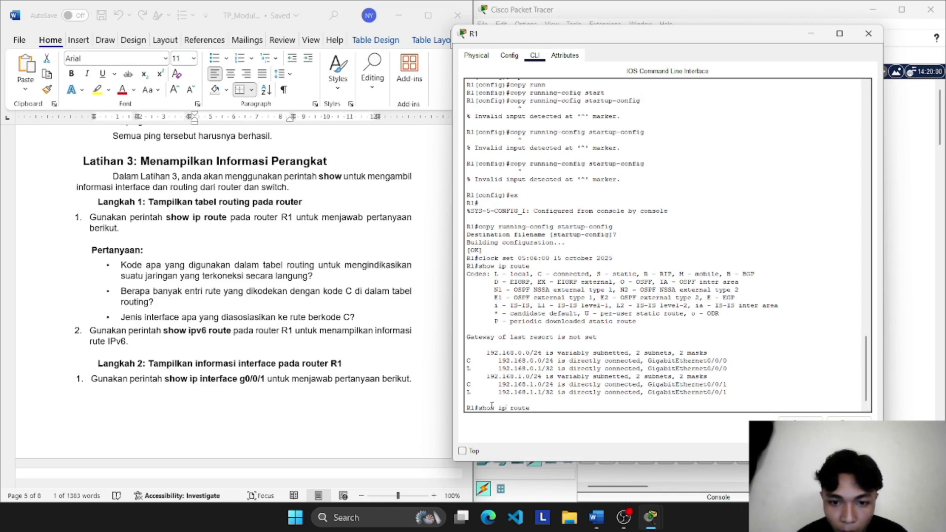
{"action": "key", "text": "Left"}
{"action": "key", "text": "Left"}
{"action": "key", "text": "Left"}
{"action": "key", "text": "Left"}
{"action": "key", "text": "Left"}
{"action": "key", "text": "Left"}
{"action": "type", "text": "v6"}
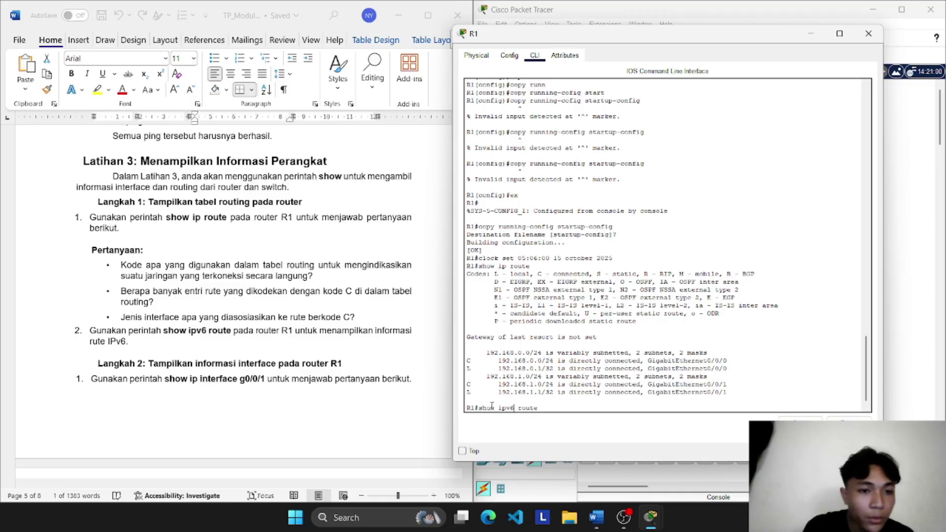
{"action": "key", "text": "Return"}
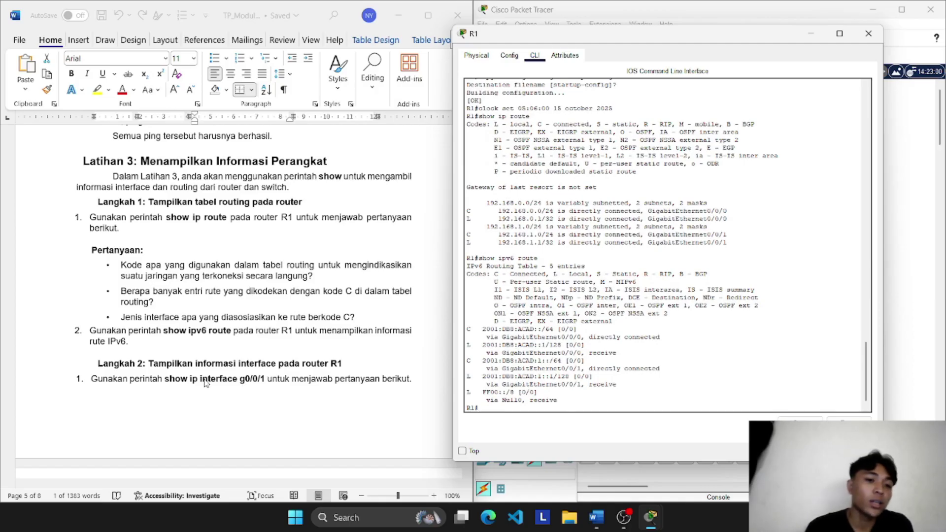
{"action": "scroll", "coordinate": [204, 384], "scroll_direction": "down", "scroll_amount": 2}
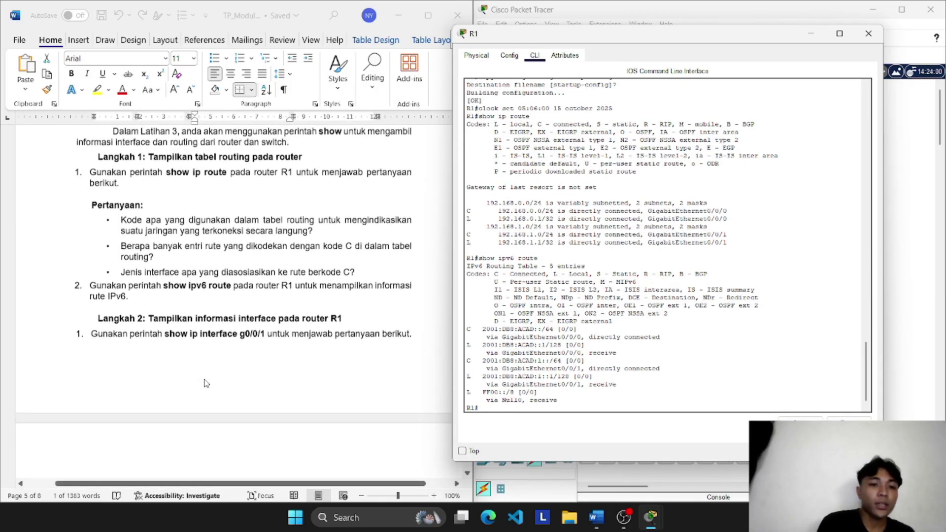
{"action": "scroll", "coordinate": [261, 337], "scroll_direction": "down", "scroll_amount": 1}
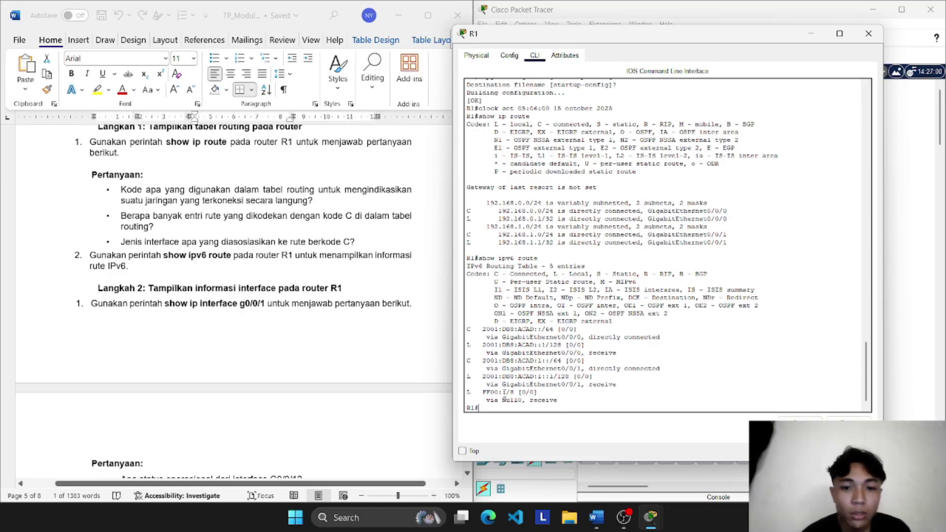
Step: Run show ip interface g0/0/1 on R1
{"action": "key", "text": "Up"}
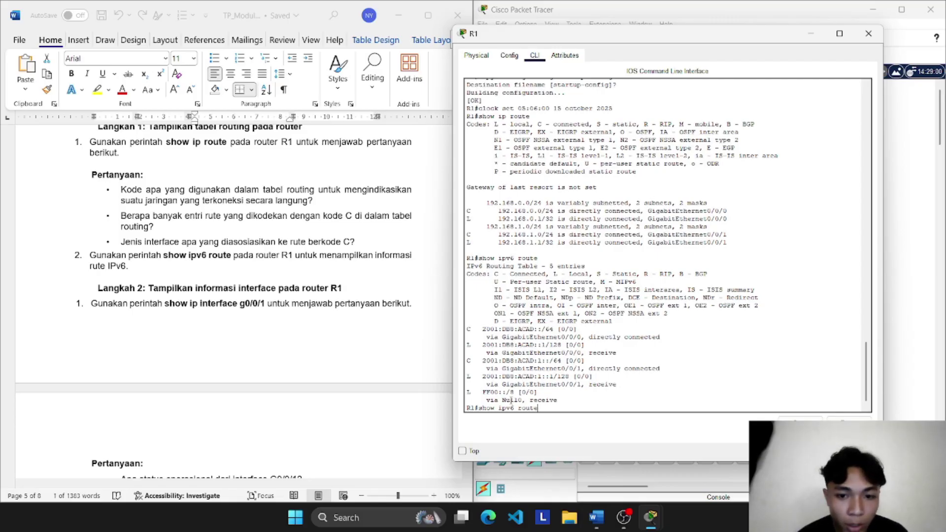
{"action": "key", "text": "BackSpace"}
{"action": "key", "text": "BackSpace"}
{"action": "key", "text": "BackSpace"}
{"action": "key", "text": "BackSpace"}
{"action": "key", "text": "BackSpace"}
{"action": "key", "text": "BackSpace"}
{"action": "key", "text": "BackSpace"}
{"action": "key", "text": "BackSpace"}
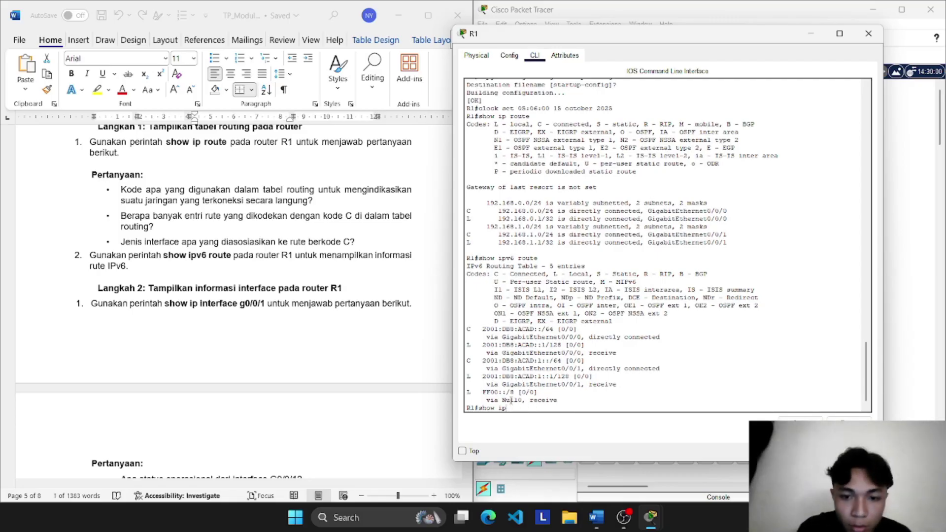
{"action": "type", "text": "inter"}
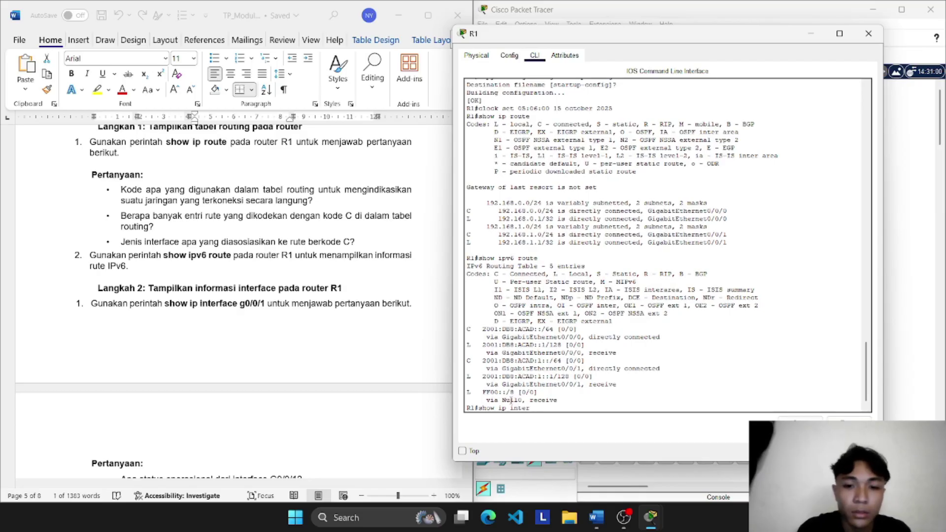
{"action": "key", "text": "Tab"}
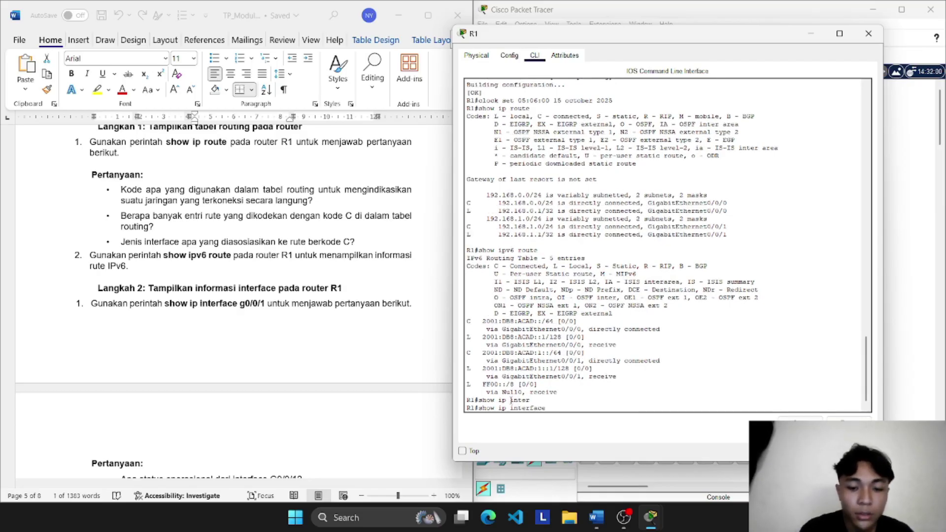
{"action": "type", "text": "g0/0"}
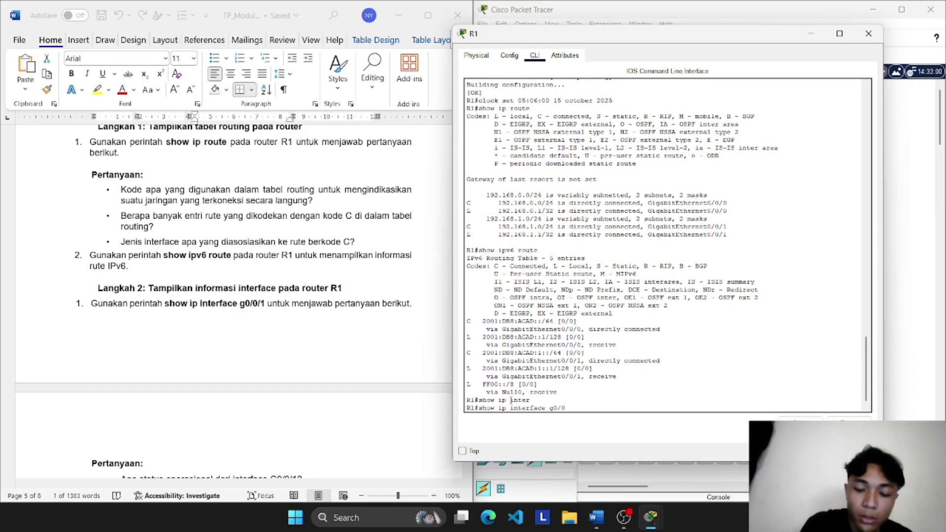
{"action": "type", "text": "/1"}
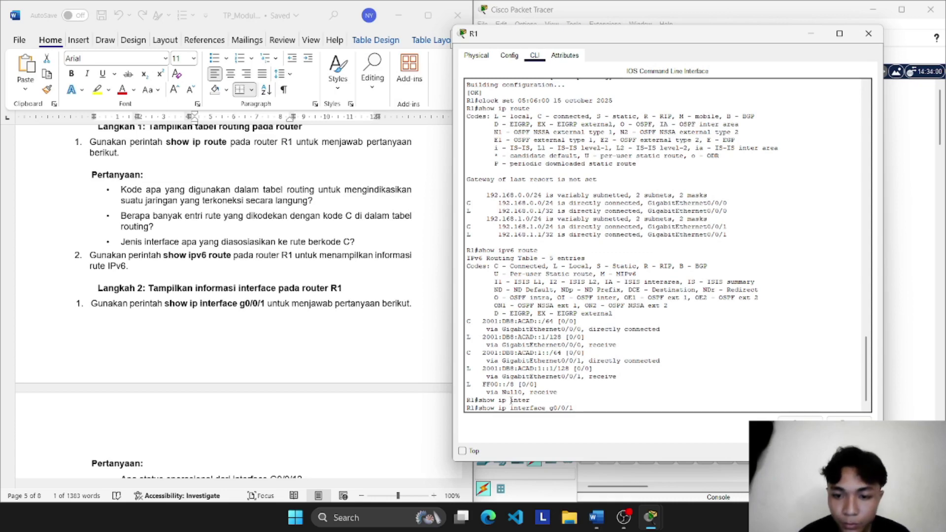
{"action": "key", "text": "Return"}
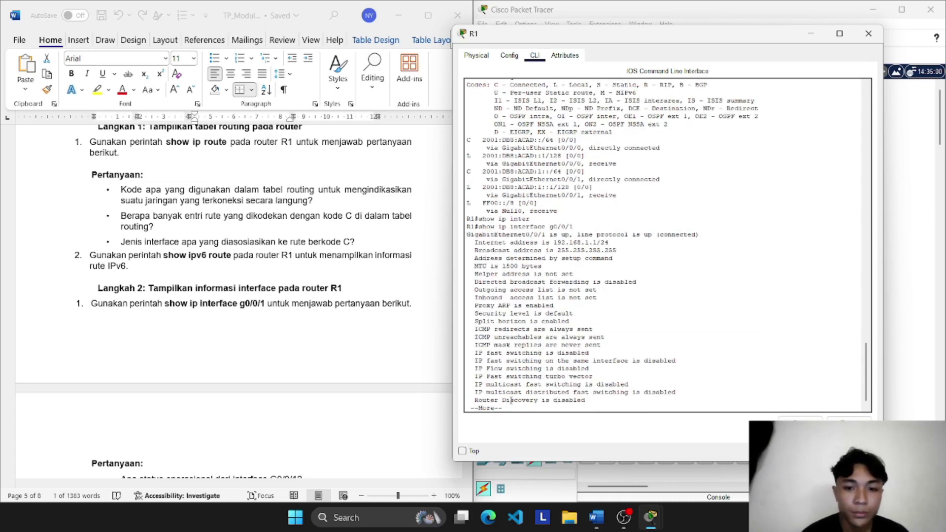
Step: Page through the output confirming g0/0/1 is up/up at 192.168.1.1/24
{"action": "key", "text": "Return"}
{"action": "key", "text": "Return"}
{"action": "key", "text": "Return"}
{"action": "key", "text": "Return"}
{"action": "key", "text": "Return"}
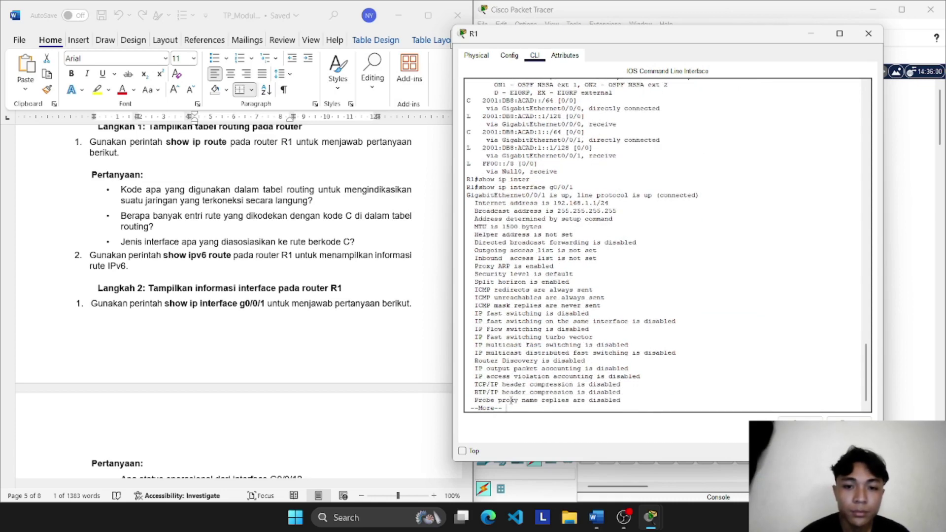
{"action": "key", "text": "Return"}
{"action": "key", "text": "Return"}
{"action": "key", "text": "Return"}
{"action": "key", "text": "Return"}
{"action": "key", "text": "Return"}
{"action": "key", "text": "Return"}
{"action": "key", "text": "Return"}
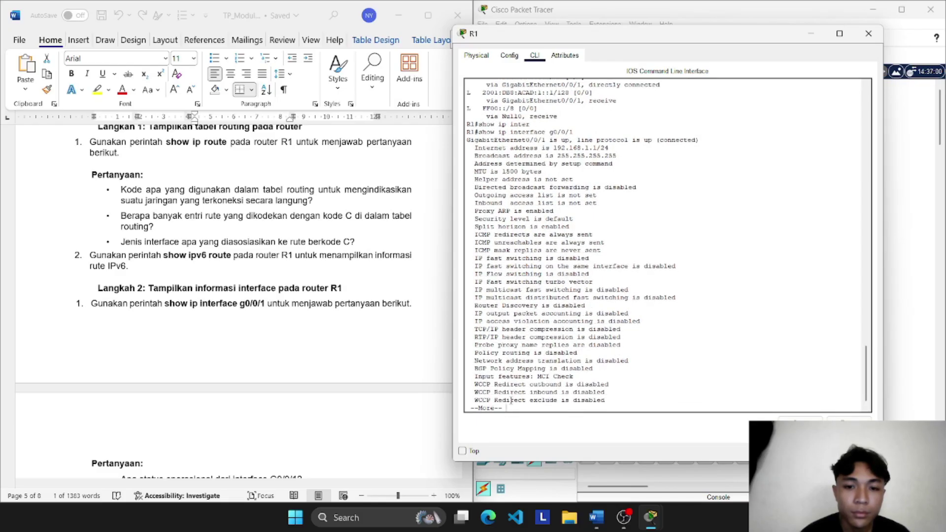
{"action": "key", "text": "Return"}
{"action": "scroll", "coordinate": [267, 317], "scroll_direction": "down", "scroll_amount": 7}
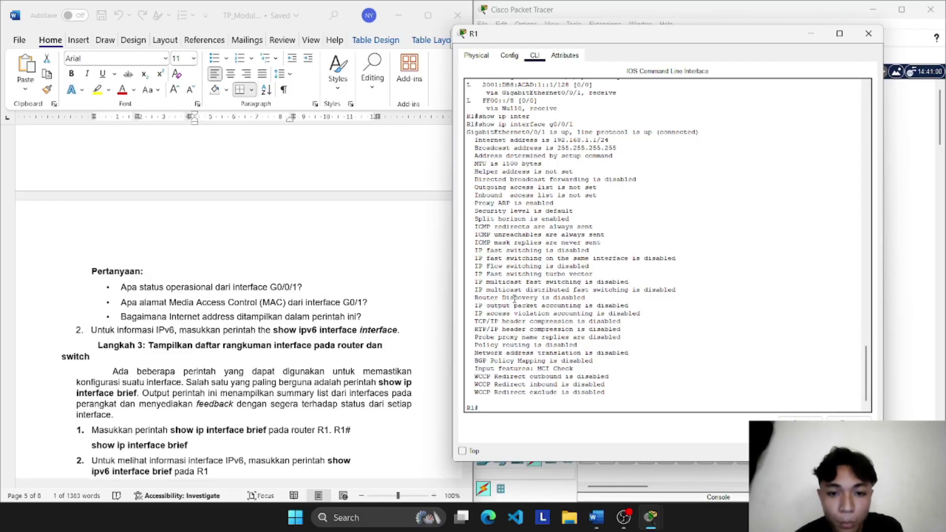
{"action": "scroll", "coordinate": [514, 299], "scroll_direction": "up", "scroll_amount": 3}
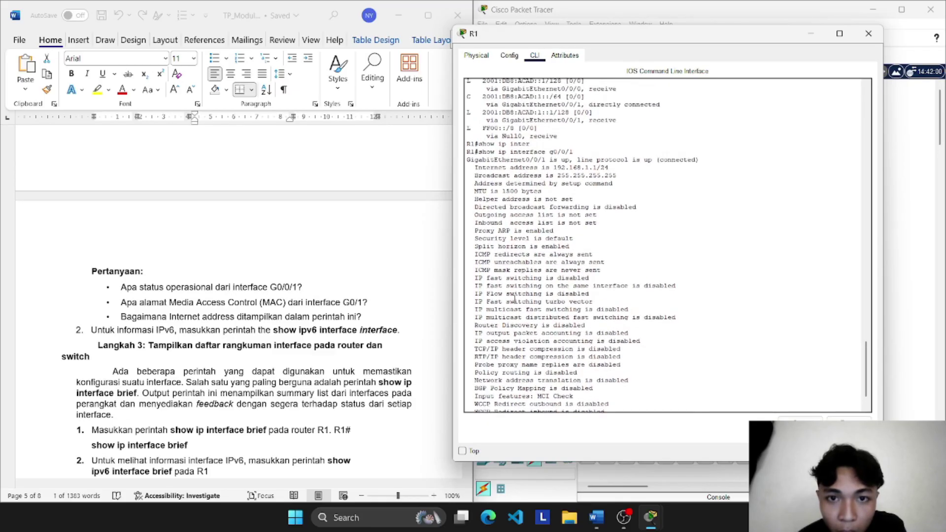
{"action": "scroll", "coordinate": [514, 299], "scroll_direction": "up", "scroll_amount": 1}
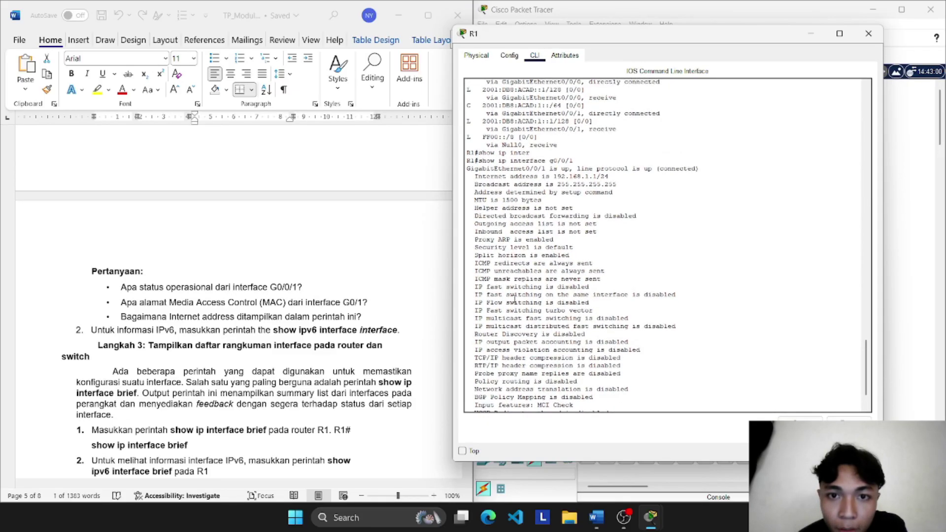
{"action": "scroll", "coordinate": [513, 299], "scroll_direction": "down", "scroll_amount": 2}
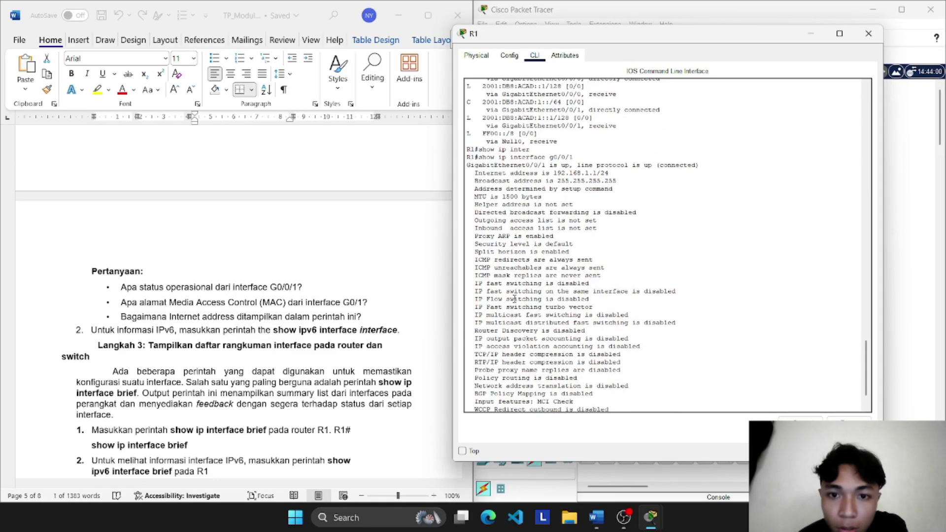
{"action": "scroll", "coordinate": [515, 299], "scroll_direction": "down", "scroll_amount": 4}
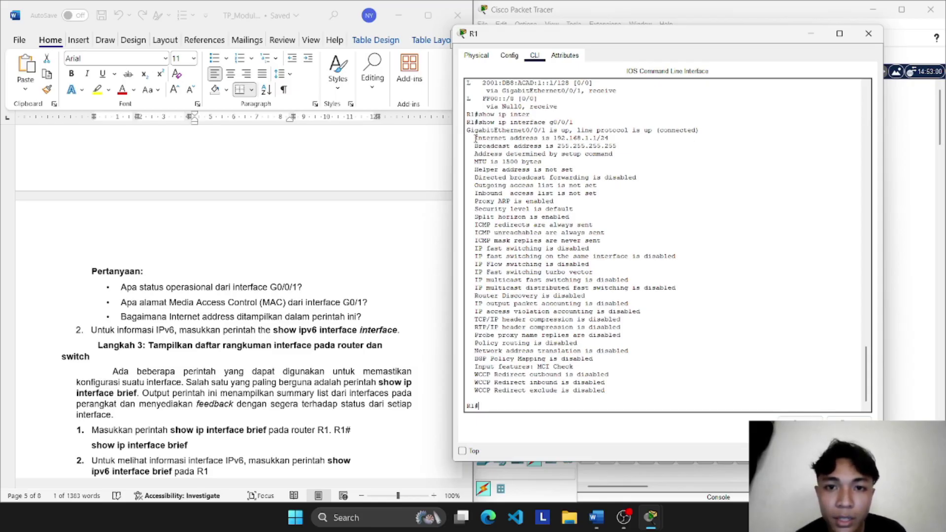
{"action": "left_click_drag", "start_coordinate": [476, 138], "coordinate": [613, 141]}
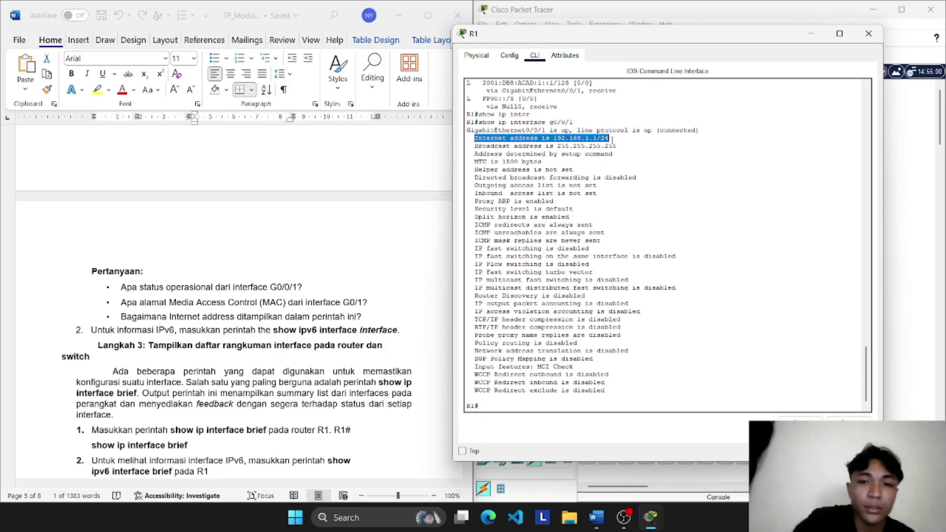
{"action": "left_click", "coordinate": [596, 159]}
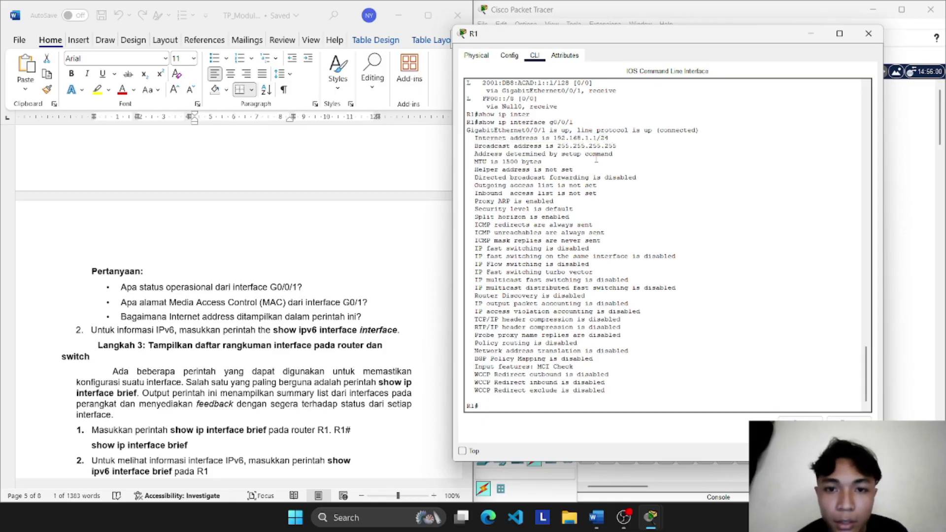
{"action": "scroll", "coordinate": [596, 159], "scroll_direction": "up", "scroll_amount": 1}
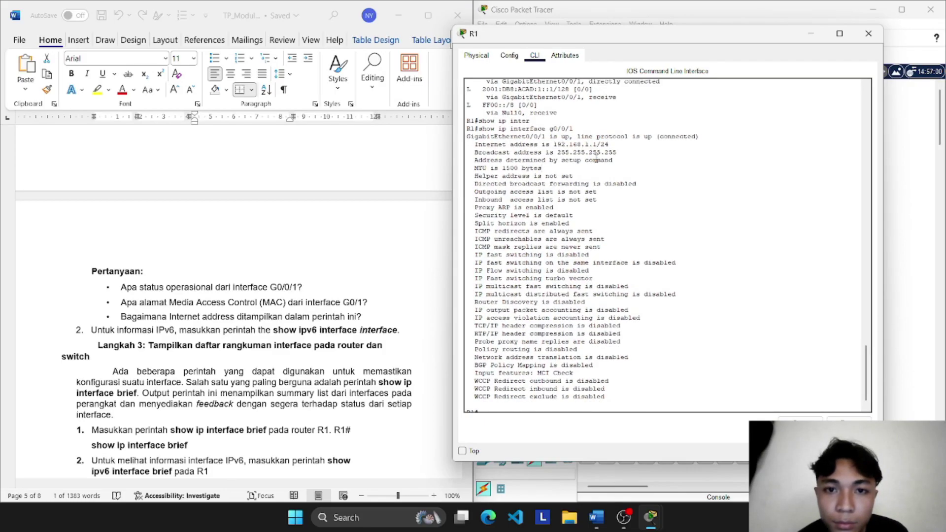
{"action": "scroll", "coordinate": [596, 159], "scroll_direction": "down", "scroll_amount": 1}
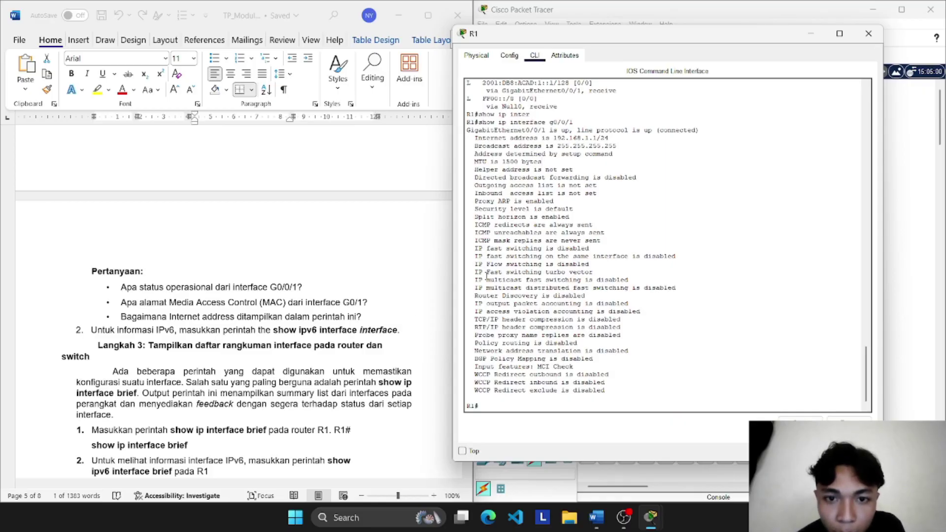
{"action": "scroll", "coordinate": [488, 252], "scroll_direction": "up", "scroll_amount": 1}
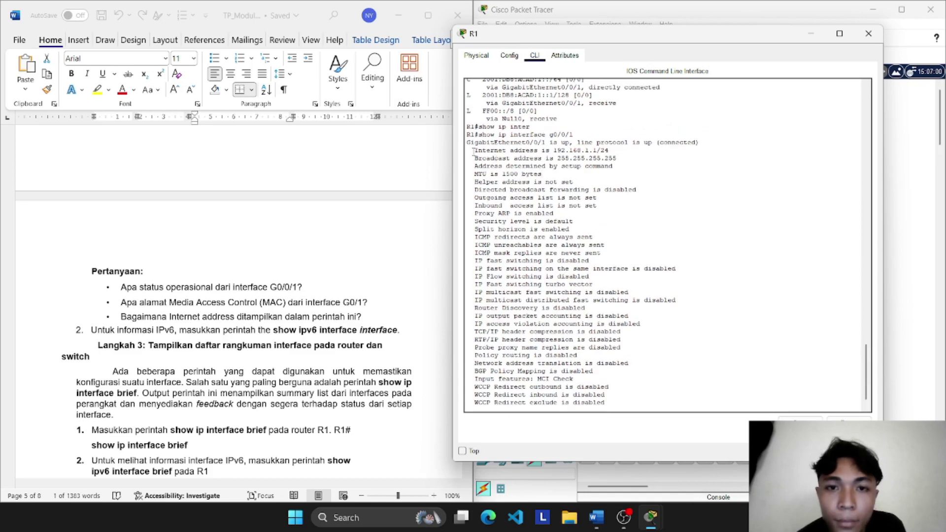
{"action": "left_click_drag", "start_coordinate": [473, 151], "coordinate": [612, 149]}
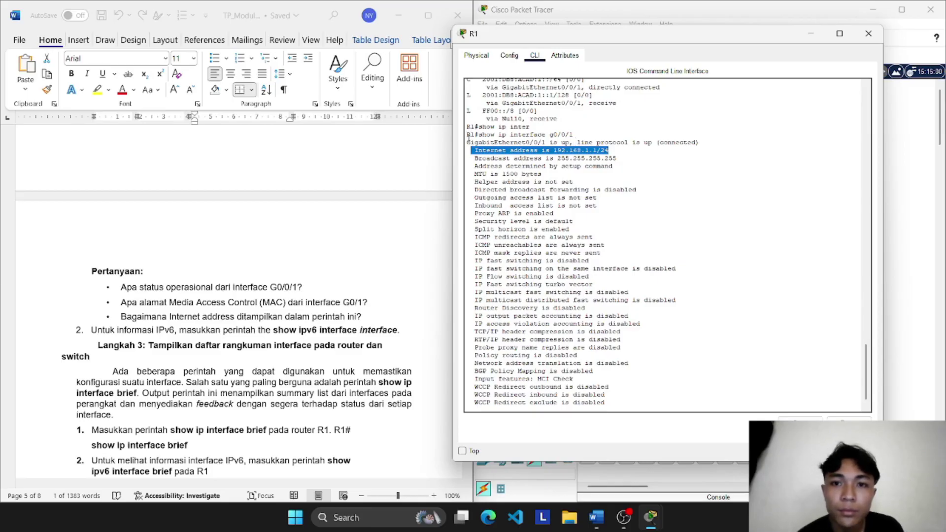
{"action": "left_click_drag", "start_coordinate": [466, 143], "coordinate": [623, 408]}
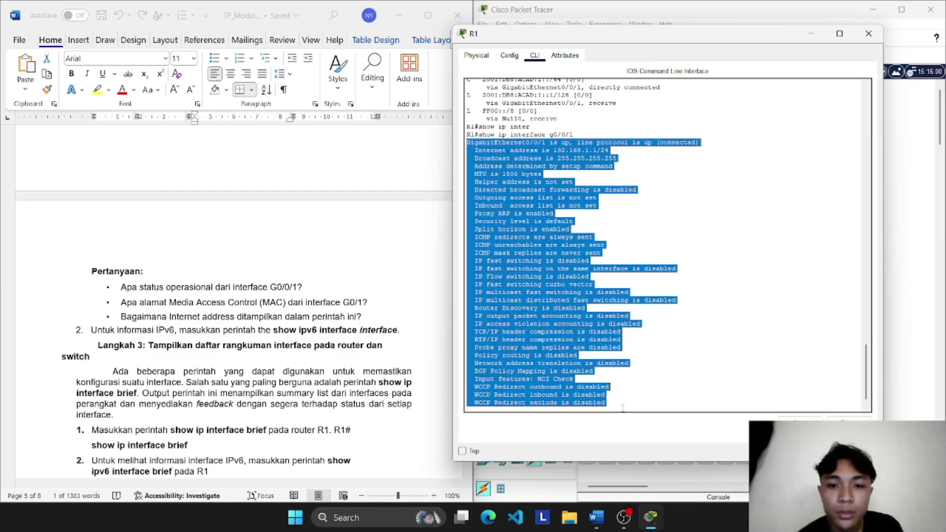
{"action": "scroll", "coordinate": [242, 340], "scroll_direction": "down", "scroll_amount": 1}
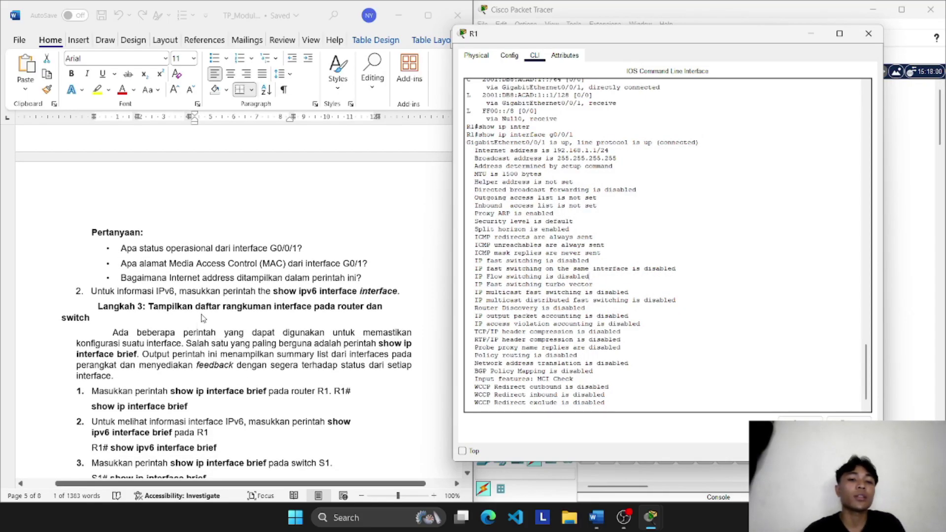
{"action": "scroll", "coordinate": [202, 318], "scroll_direction": "down", "scroll_amount": 1}
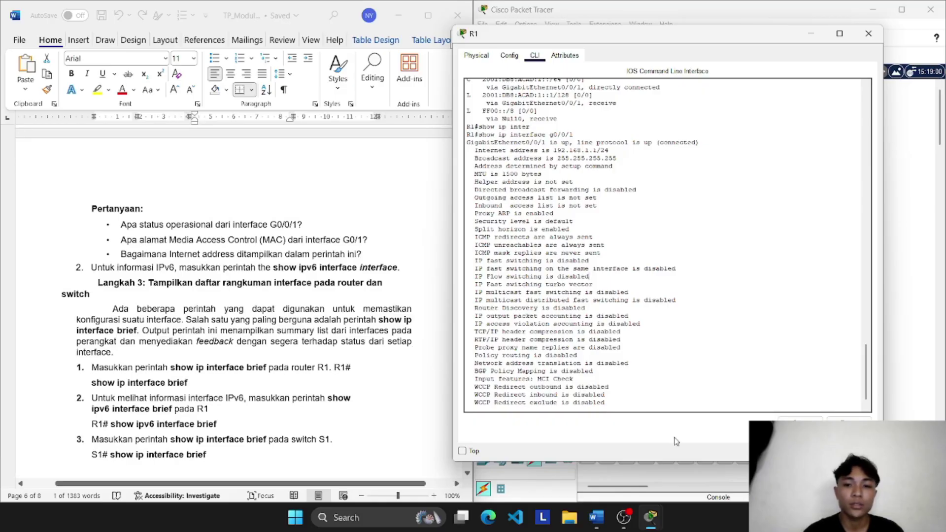
{"action": "scroll", "coordinate": [610, 365], "scroll_direction": "down", "scroll_amount": 1}
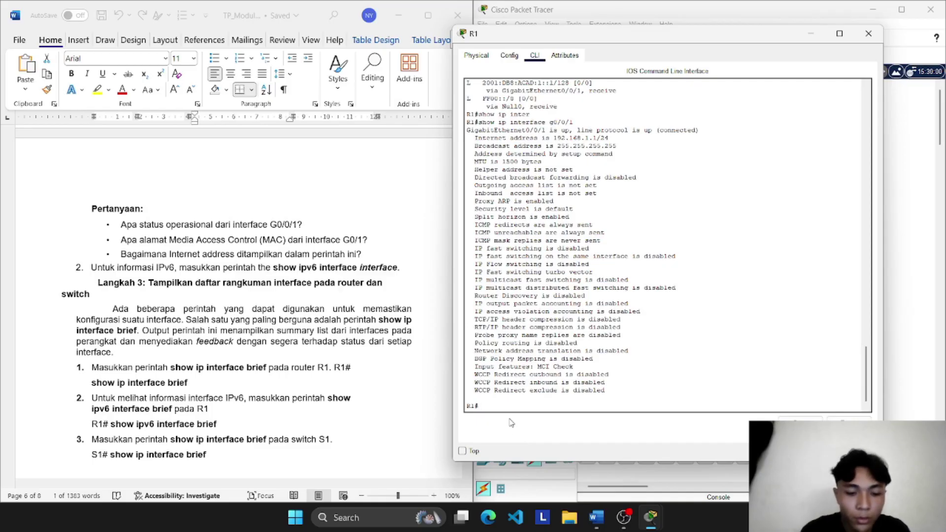
Step: Run show ip interface brief on R1: G0/0/0 192.168.0.1 and G0/0/1 192.168.1.1 up/up
{"action": "type", "text": "sho"}
{"action": "key", "text": "Up"}
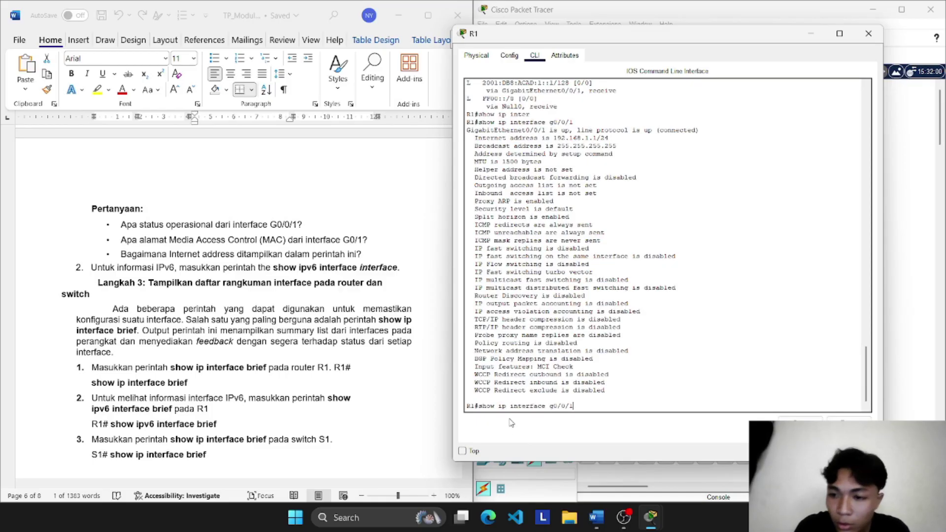
{"action": "key", "text": "BackSpace"}
{"action": "key", "text": "BackSpace"}
{"action": "key", "text": "BackSpace"}
{"action": "key", "text": "BackSpace"}
{"action": "key", "text": "BackSpace"}
{"action": "key", "text": "BackSpace"}
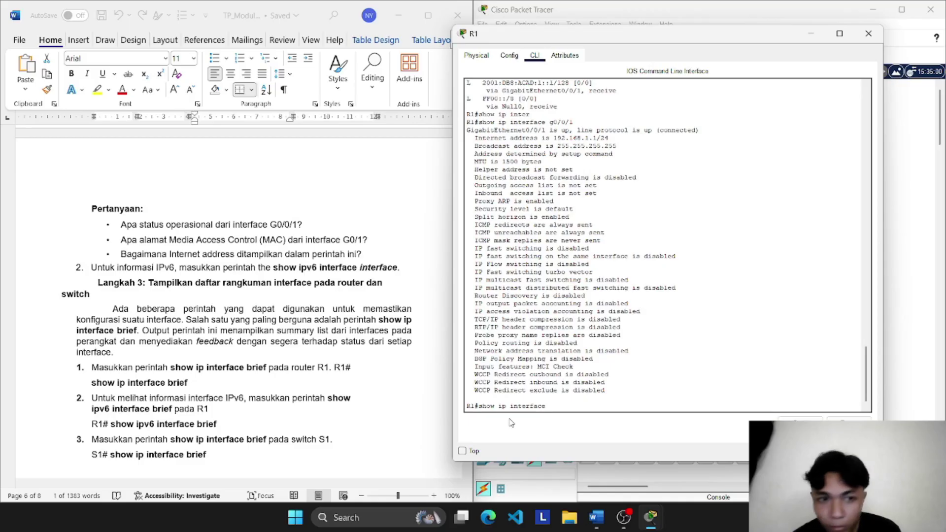
{"action": "type", "text": "brief"}
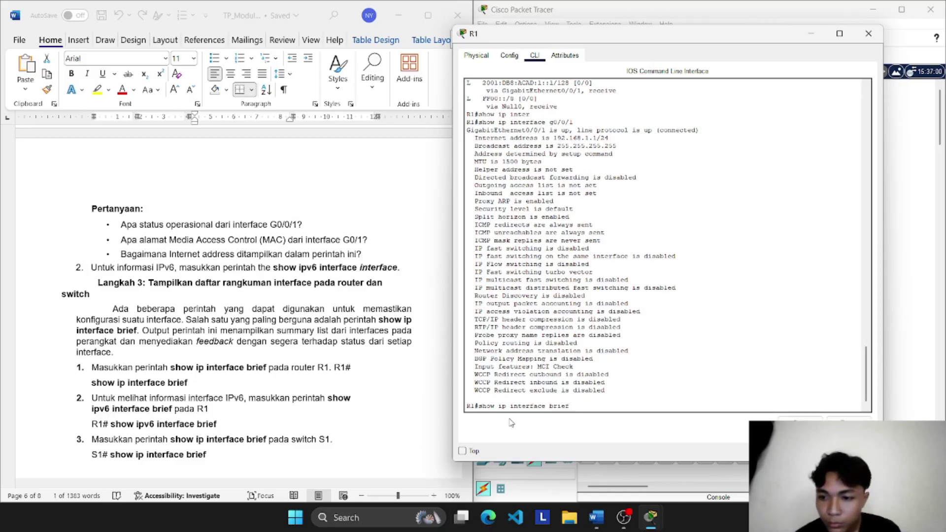
{"action": "key", "text": "Return"}
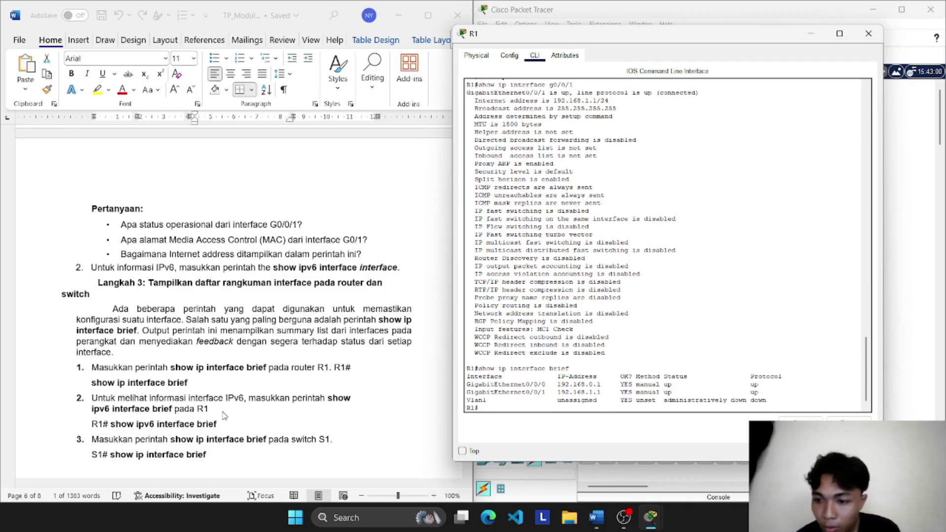
{"action": "key", "text": "Up"}
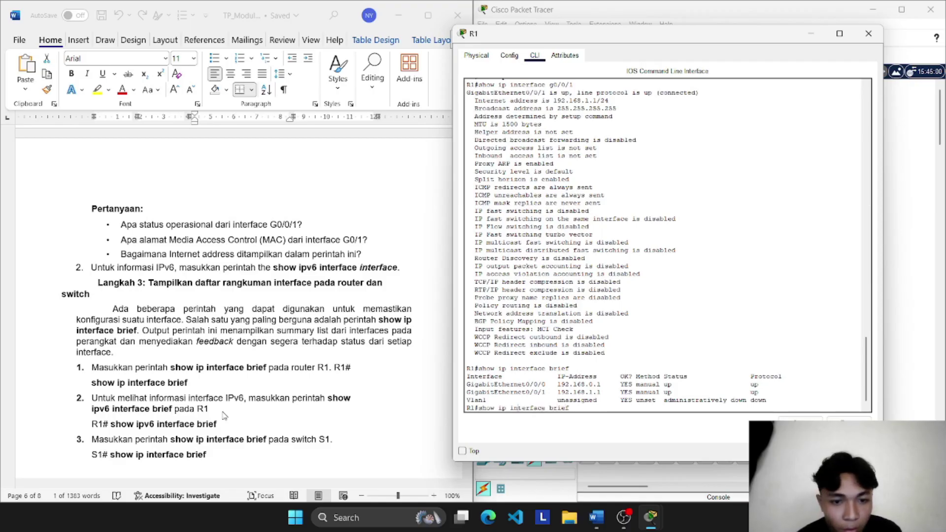
Step: Run show ipv6 interface brief on R1 to list FE80::1 and 2001:DB8:ACAD addresses
{"action": "key", "text": "Left"}
{"action": "key", "text": "Left"}
{"action": "key", "text": "Left"}
{"action": "key", "text": "Left"}
{"action": "key", "text": "Left"}
{"action": "key", "text": "Left"}
{"action": "key", "text": "Left"}
{"action": "key", "text": "Left"}
{"action": "key", "text": "Left"}
{"action": "key", "text": "Left"}
{"action": "key", "text": "Left"}
{"action": "key", "text": "Left"}
{"action": "key", "text": "Left"}
{"action": "key", "text": "Left"}
{"action": "key", "text": "Left"}
{"action": "key", "text": "Left"}
{"action": "type", "text": "v6"}
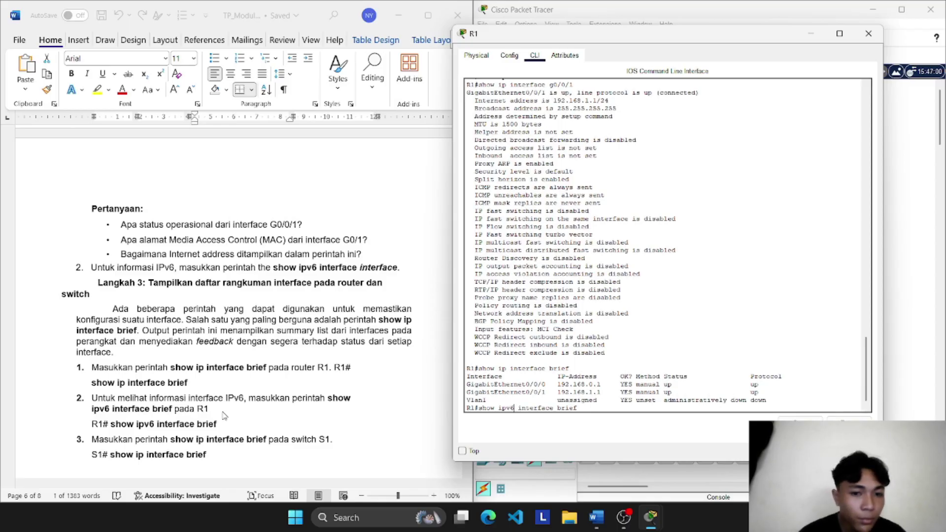
{"action": "key", "text": "Return"}
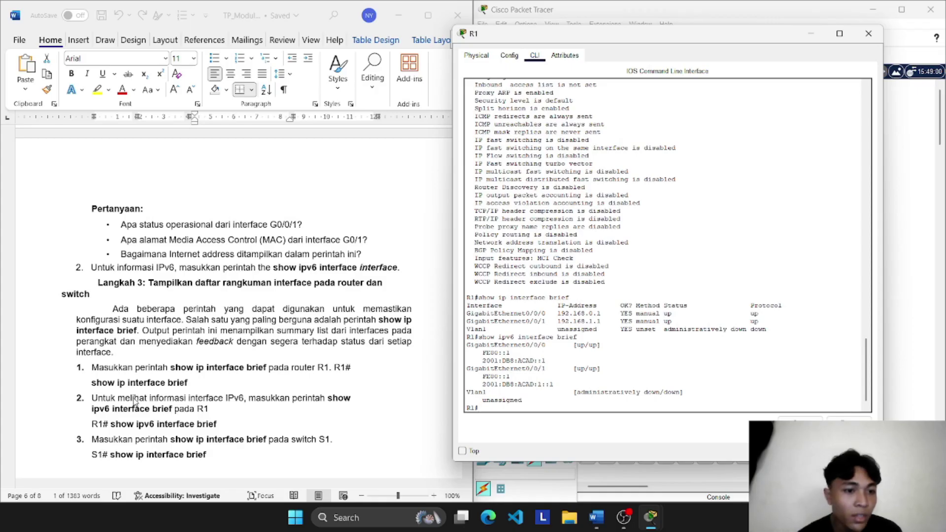
{"action": "scroll", "coordinate": [135, 400], "scroll_direction": "down", "scroll_amount": 2}
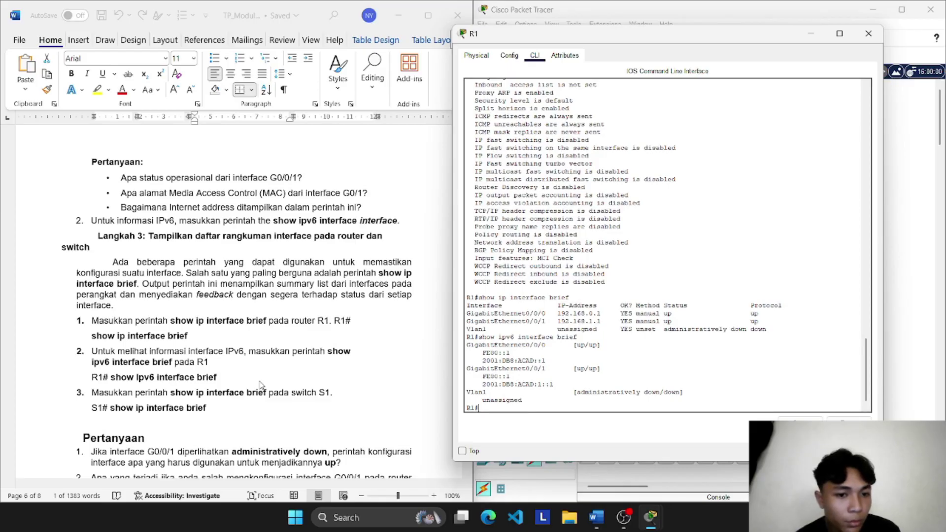
Step: Browse R1's command history and scroll the worksheet to the Pertanyaan questions
{"action": "key", "text": "Up"}
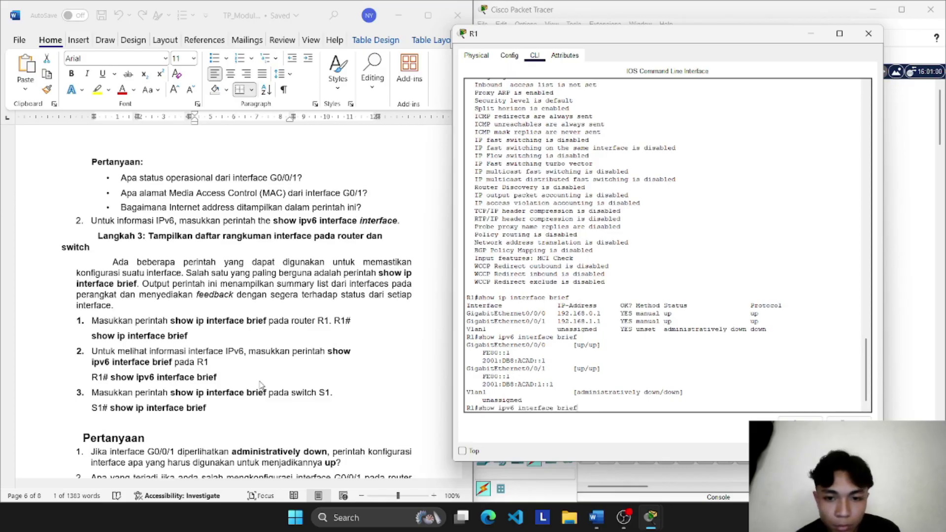
{"action": "key", "text": "Up"}
{"action": "key", "text": "Down"}
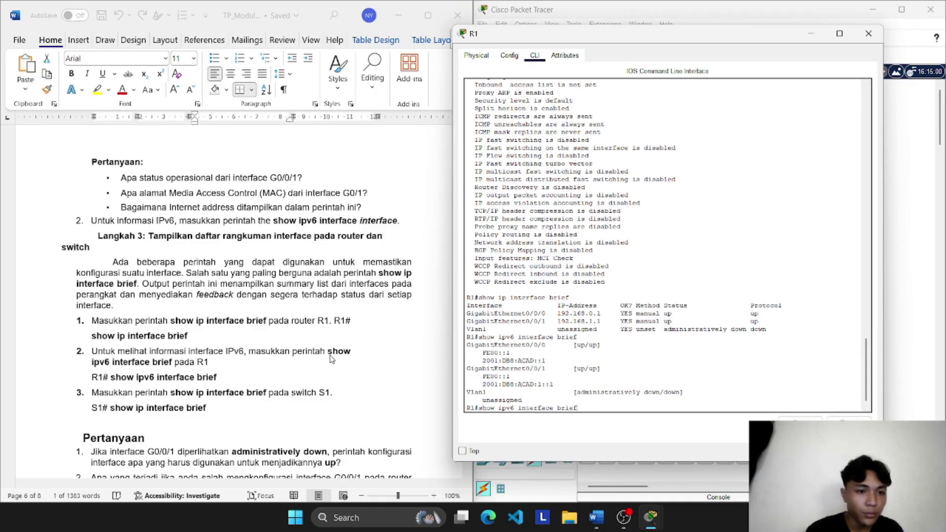
{"action": "scroll", "coordinate": [475, 277], "scroll_direction": "up", "scroll_amount": 1}
{"action": "scroll", "coordinate": [476, 276], "scroll_direction": "down", "scroll_amount": 2}
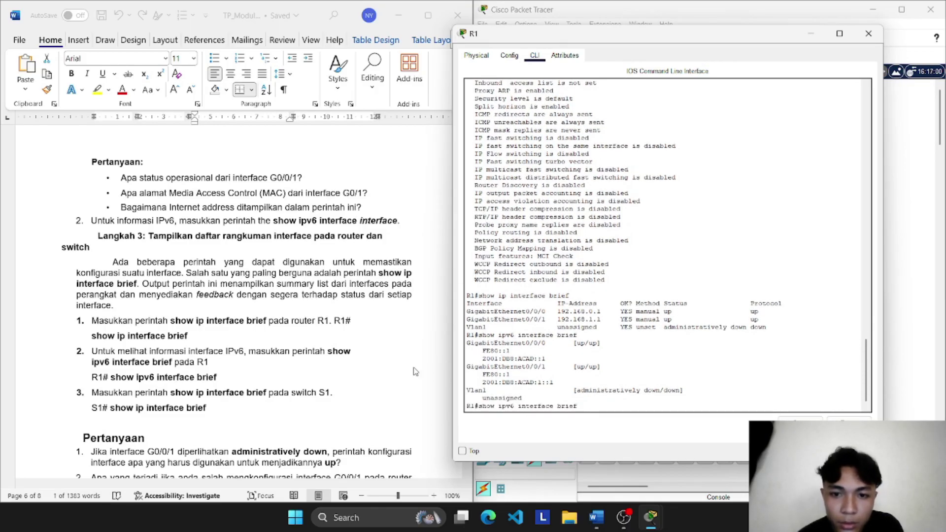
{"action": "scroll", "coordinate": [300, 387], "scroll_direction": "down", "scroll_amount": 1}
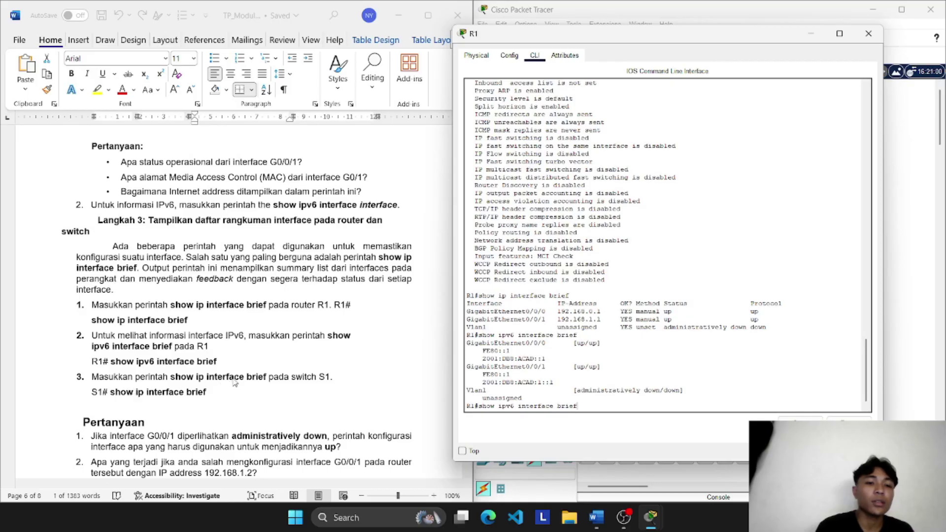
Step: Close R1 and run show ip interface brief on S1, showing Vlan1 192.168.1.2 up
{"action": "left_click", "coordinate": [871, 35]}
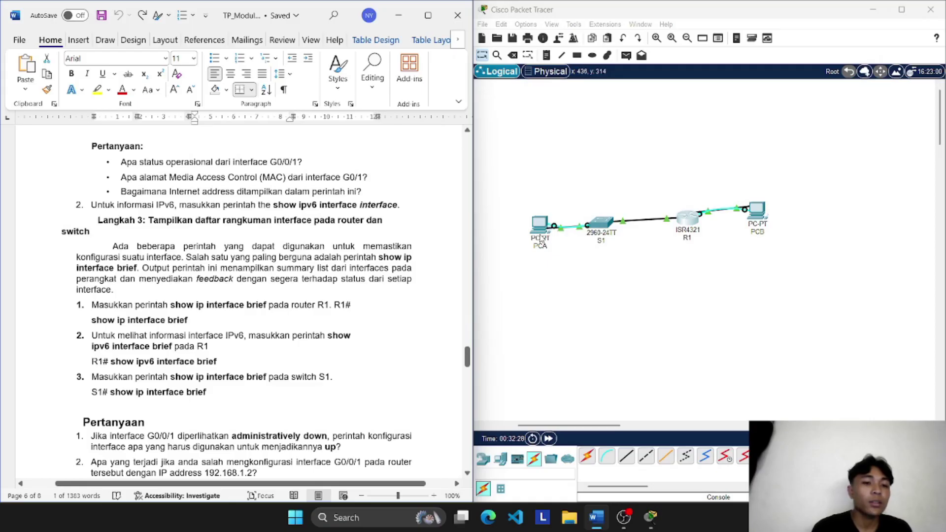
{"action": "left_click", "coordinate": [605, 229]}
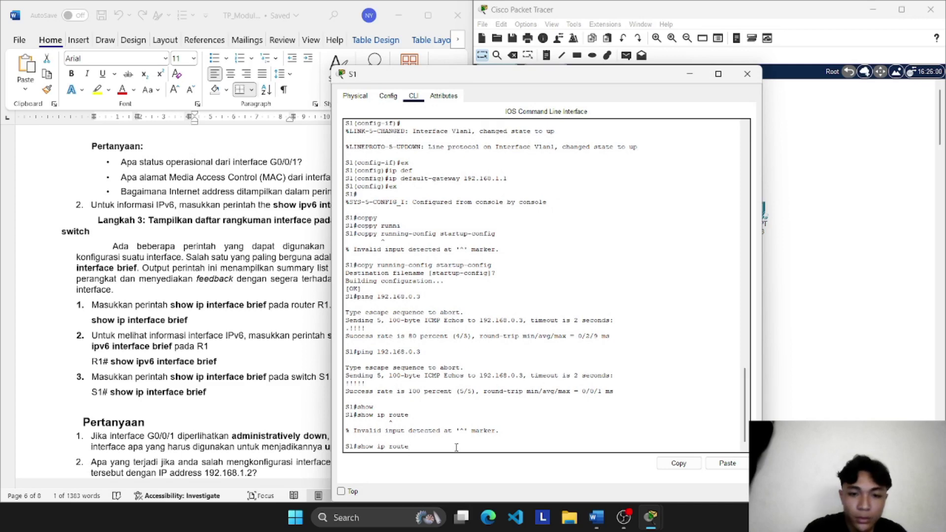
{"action": "key", "text": "BackSpace"}
{"action": "key", "text": "BackSpace"}
{"action": "key", "text": "BackSpace"}
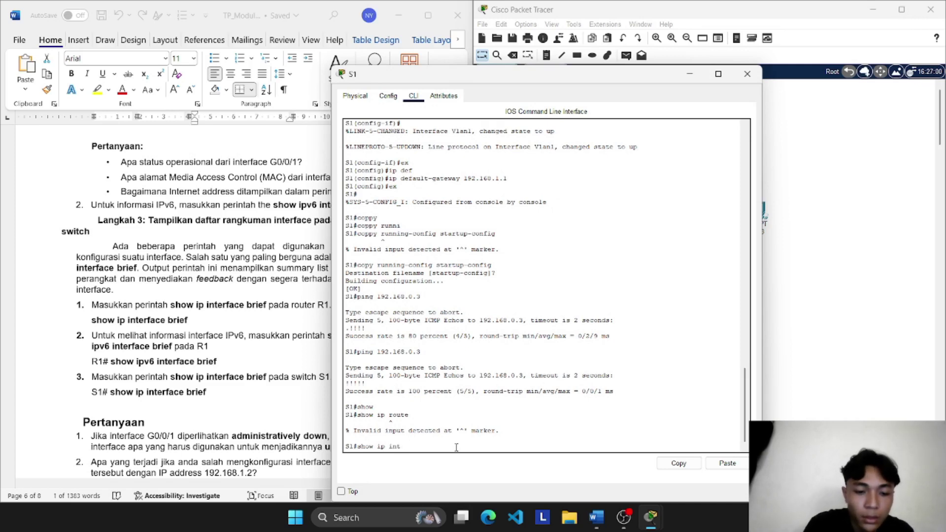
{"action": "key", "text": "Tab"}
{"action": "type", "text": "v"}
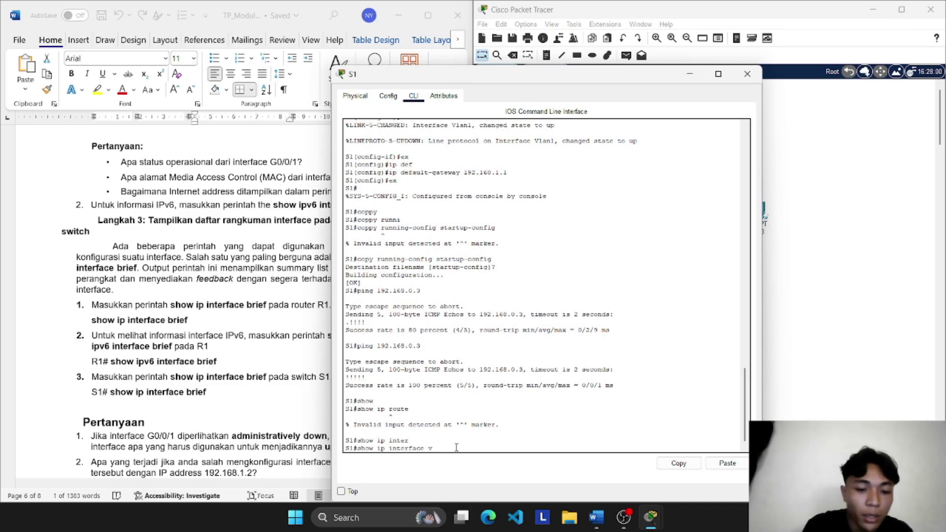
{"action": "type", "text": "la"}
{"action": "key", "text": "BackSpace"}
{"action": "key", "text": "BackSpace"}
{"action": "key", "text": "BackSpace"}
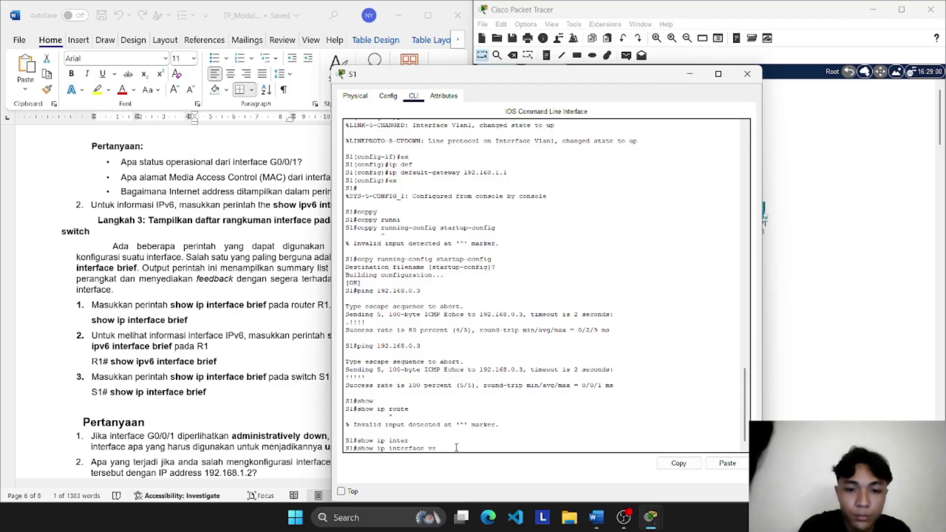
{"action": "type", "text": "brief"}
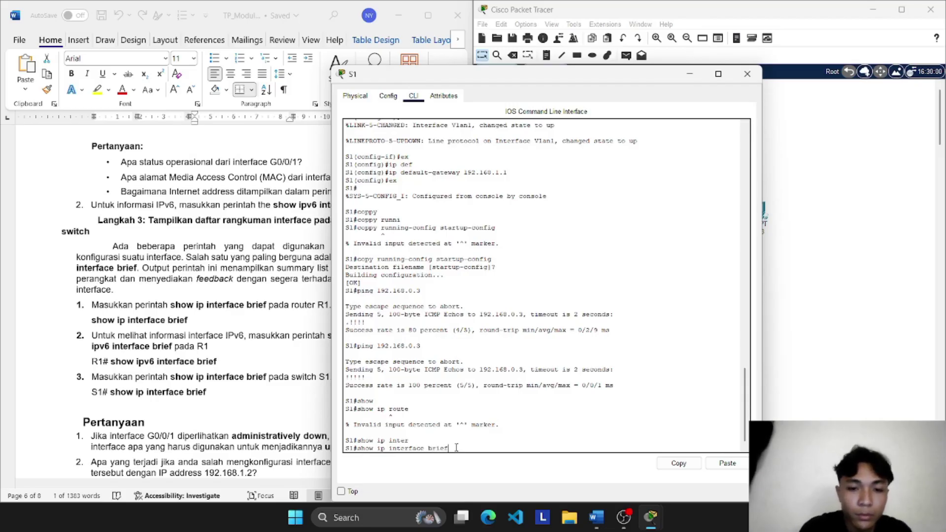
{"action": "key", "text": "Return"}
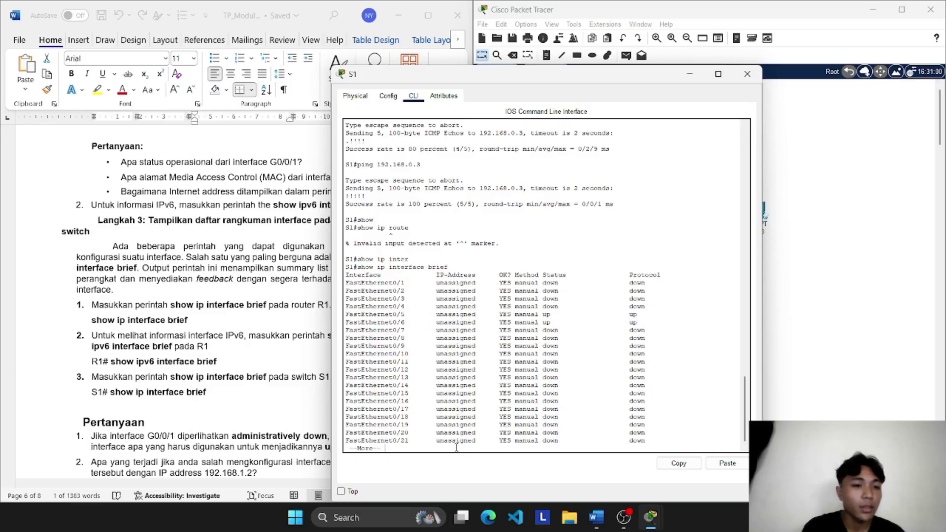
{"action": "key", "text": "space"}
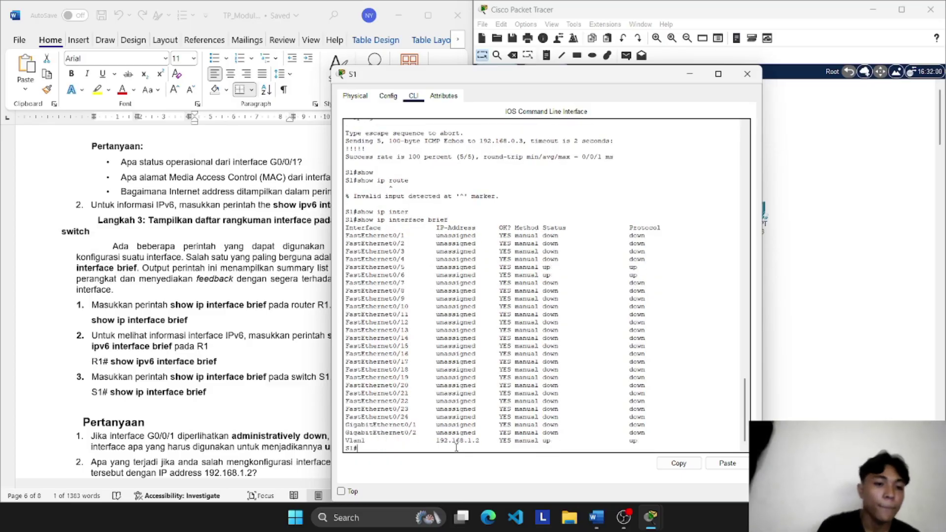
{"action": "left_click_drag", "start_coordinate": [573, 77], "coordinate": [691, 78]}
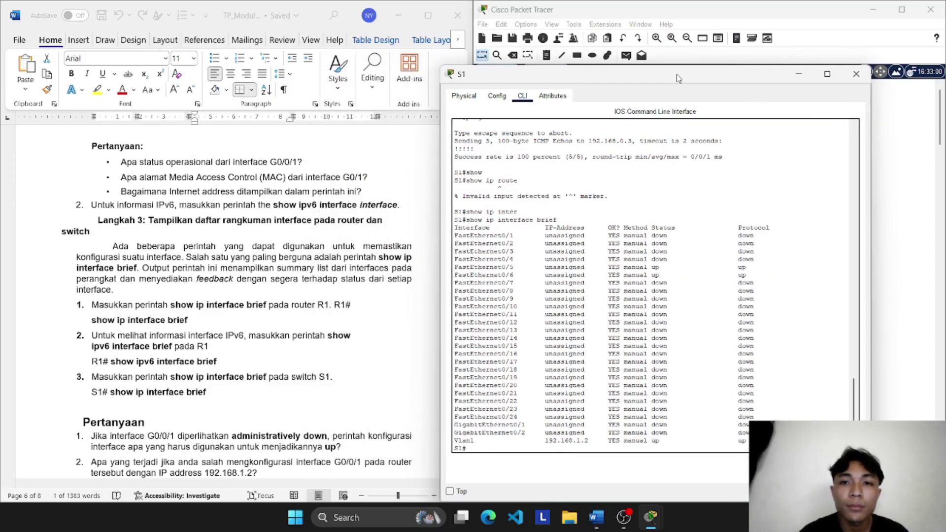
Step: Review the router interface table in the Word worksheet, close S1's console, and switch to OBS Studio
{"action": "scroll", "coordinate": [350, 330], "scroll_direction": "down", "scroll_amount": 3}
{"action": "scroll", "coordinate": [350, 330], "scroll_direction": "down", "scroll_amount": 1}
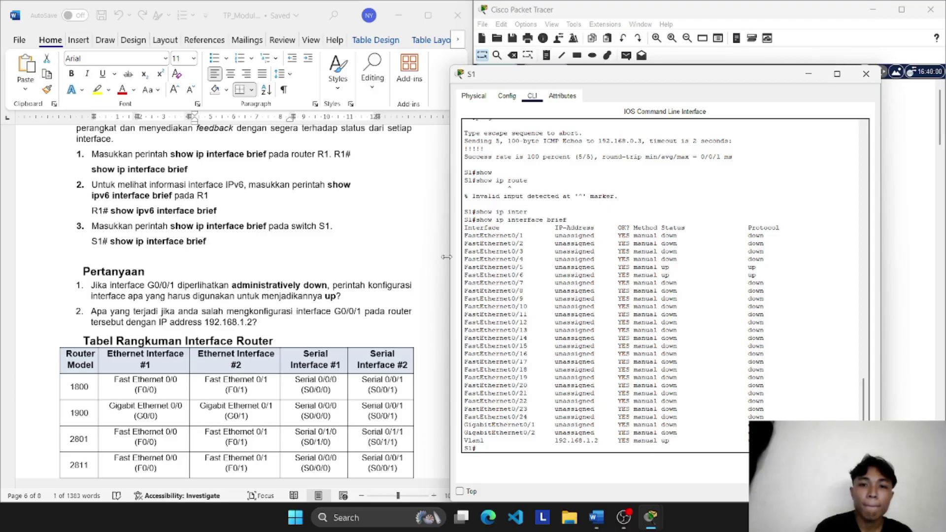
{"action": "scroll", "coordinate": [502, 284], "scroll_direction": "down", "scroll_amount": 1}
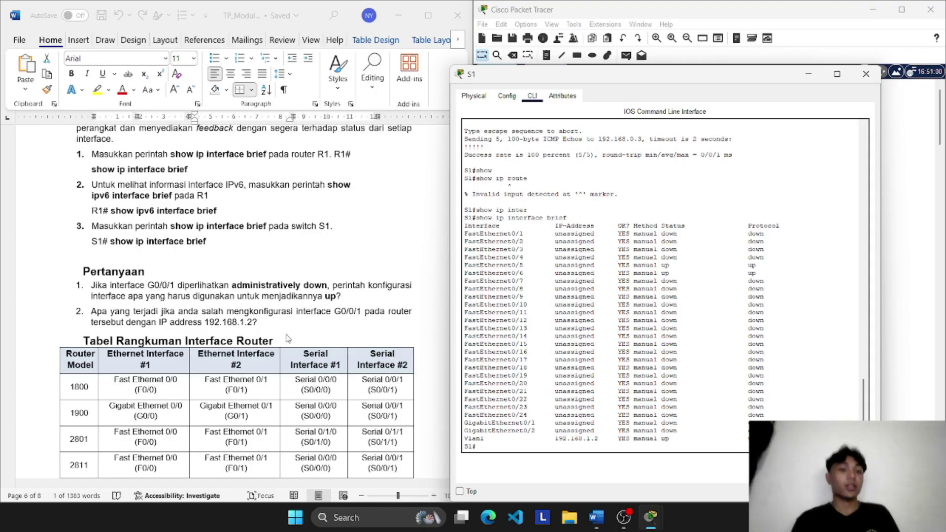
{"action": "scroll", "coordinate": [288, 338], "scroll_direction": "down", "scroll_amount": 5}
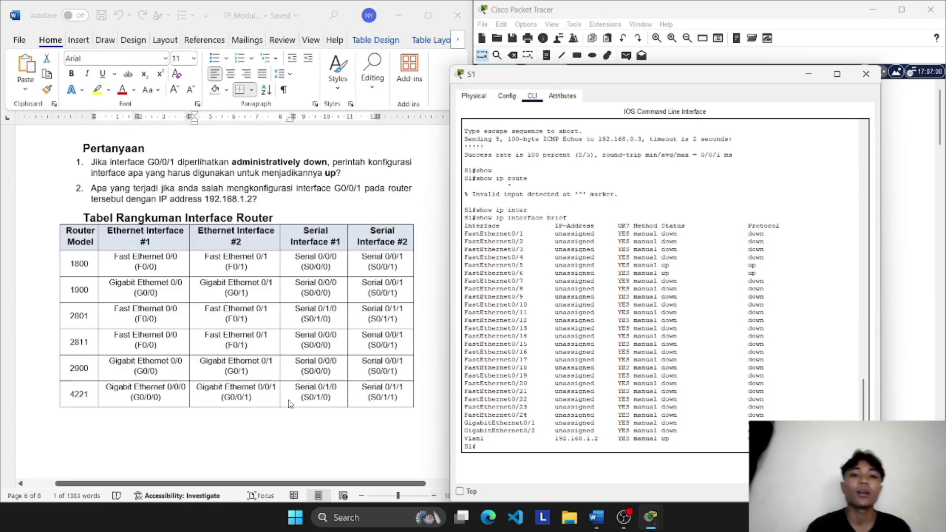
{"action": "scroll", "coordinate": [289, 404], "scroll_direction": "up", "scroll_amount": 20}
{"action": "scroll", "coordinate": [289, 404], "scroll_direction": "down", "scroll_amount": 13}
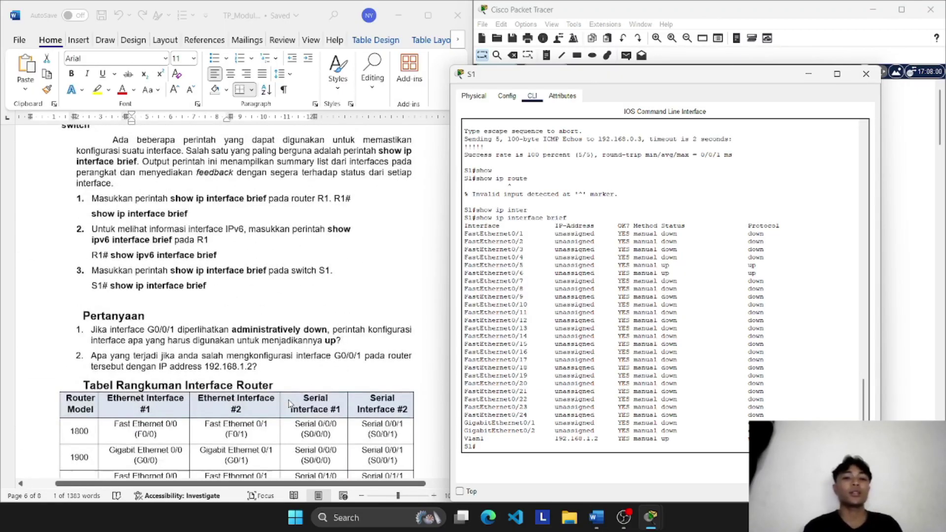
{"action": "scroll", "coordinate": [289, 404], "scroll_direction": "down", "scroll_amount": 7}
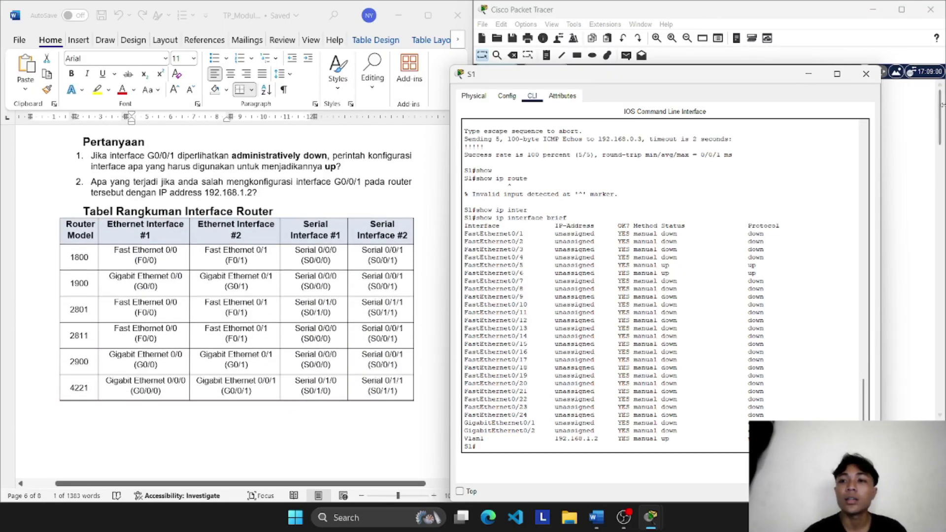
{"action": "left_click", "coordinate": [865, 74]}
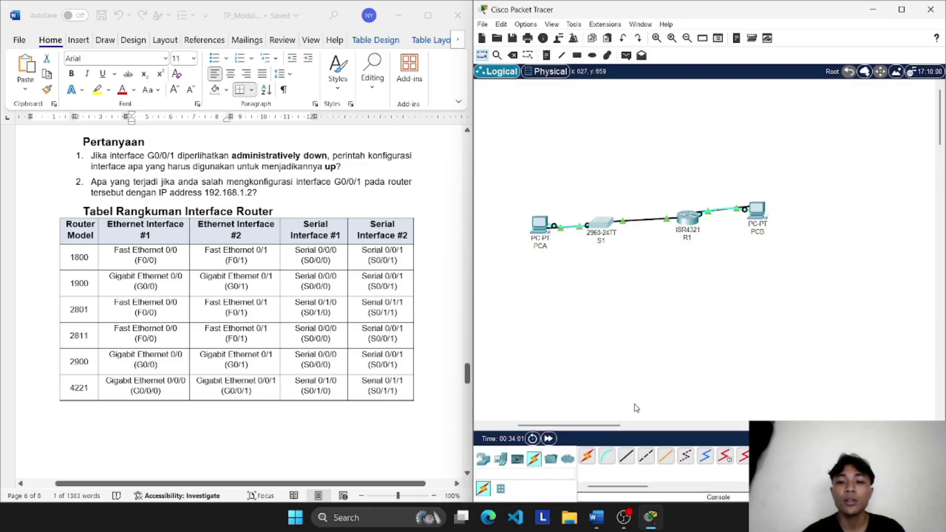
{"action": "left_click", "coordinate": [622, 520]}
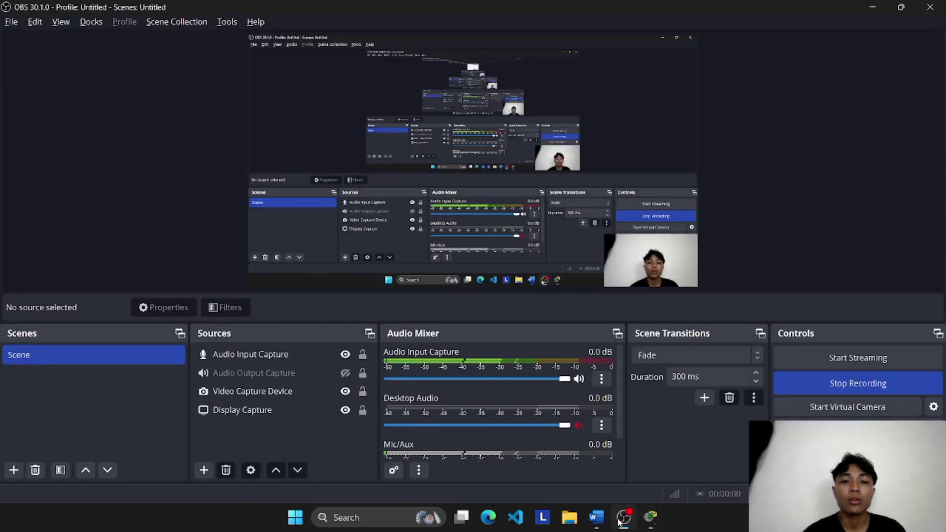